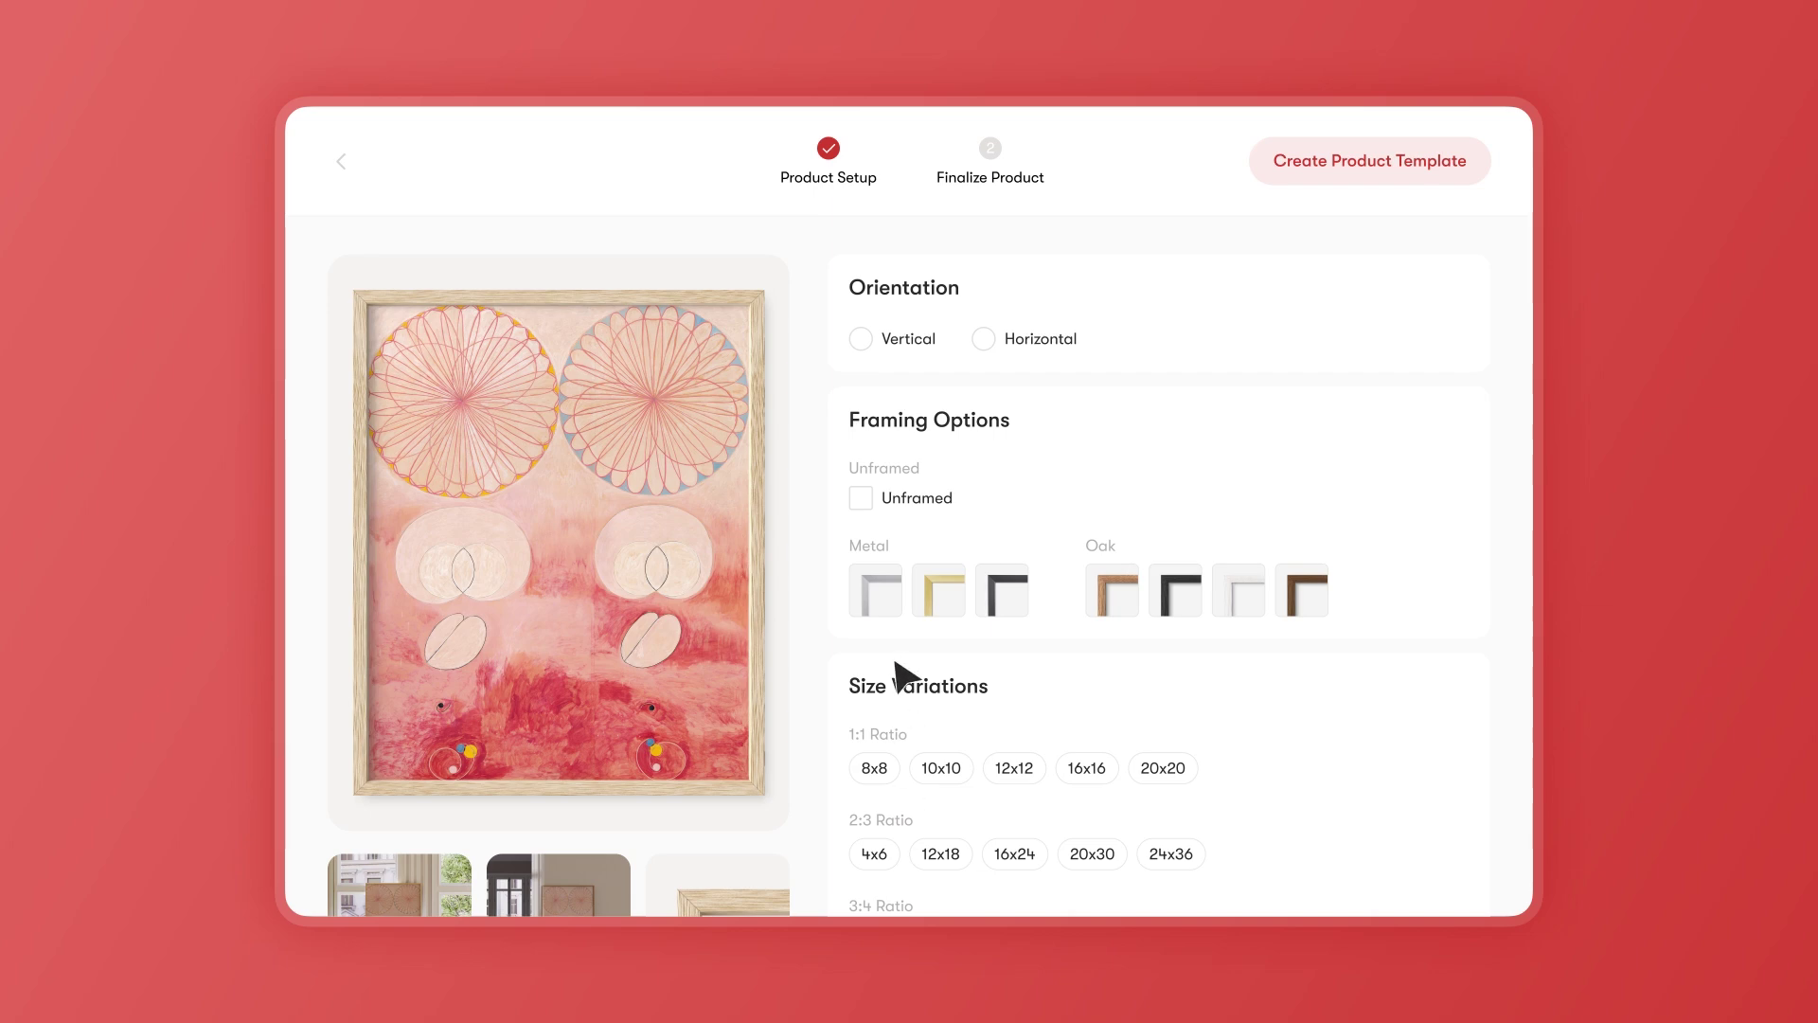
Choose a vertical print orientation and select the 12x16 and 16x20 sizes.
left_click(861, 337)
scroll(1028, 688, "down", 5)
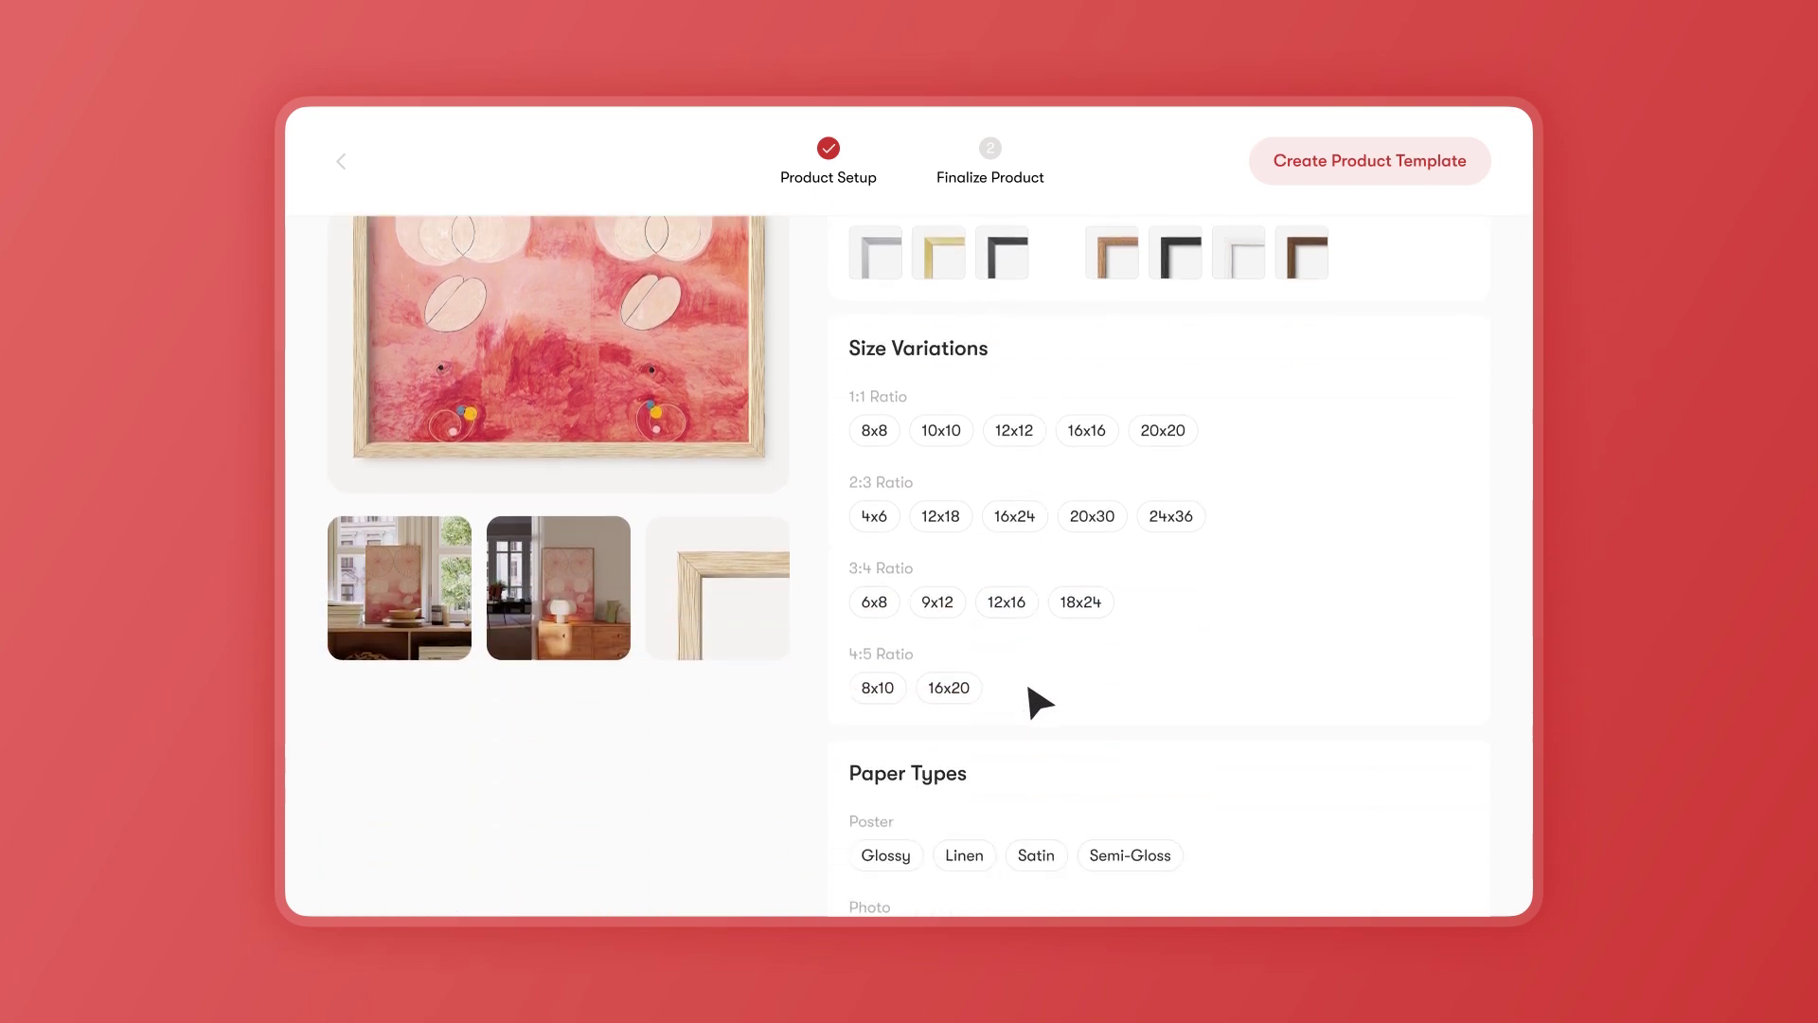
left_click(1013, 428)
left_click(950, 513)
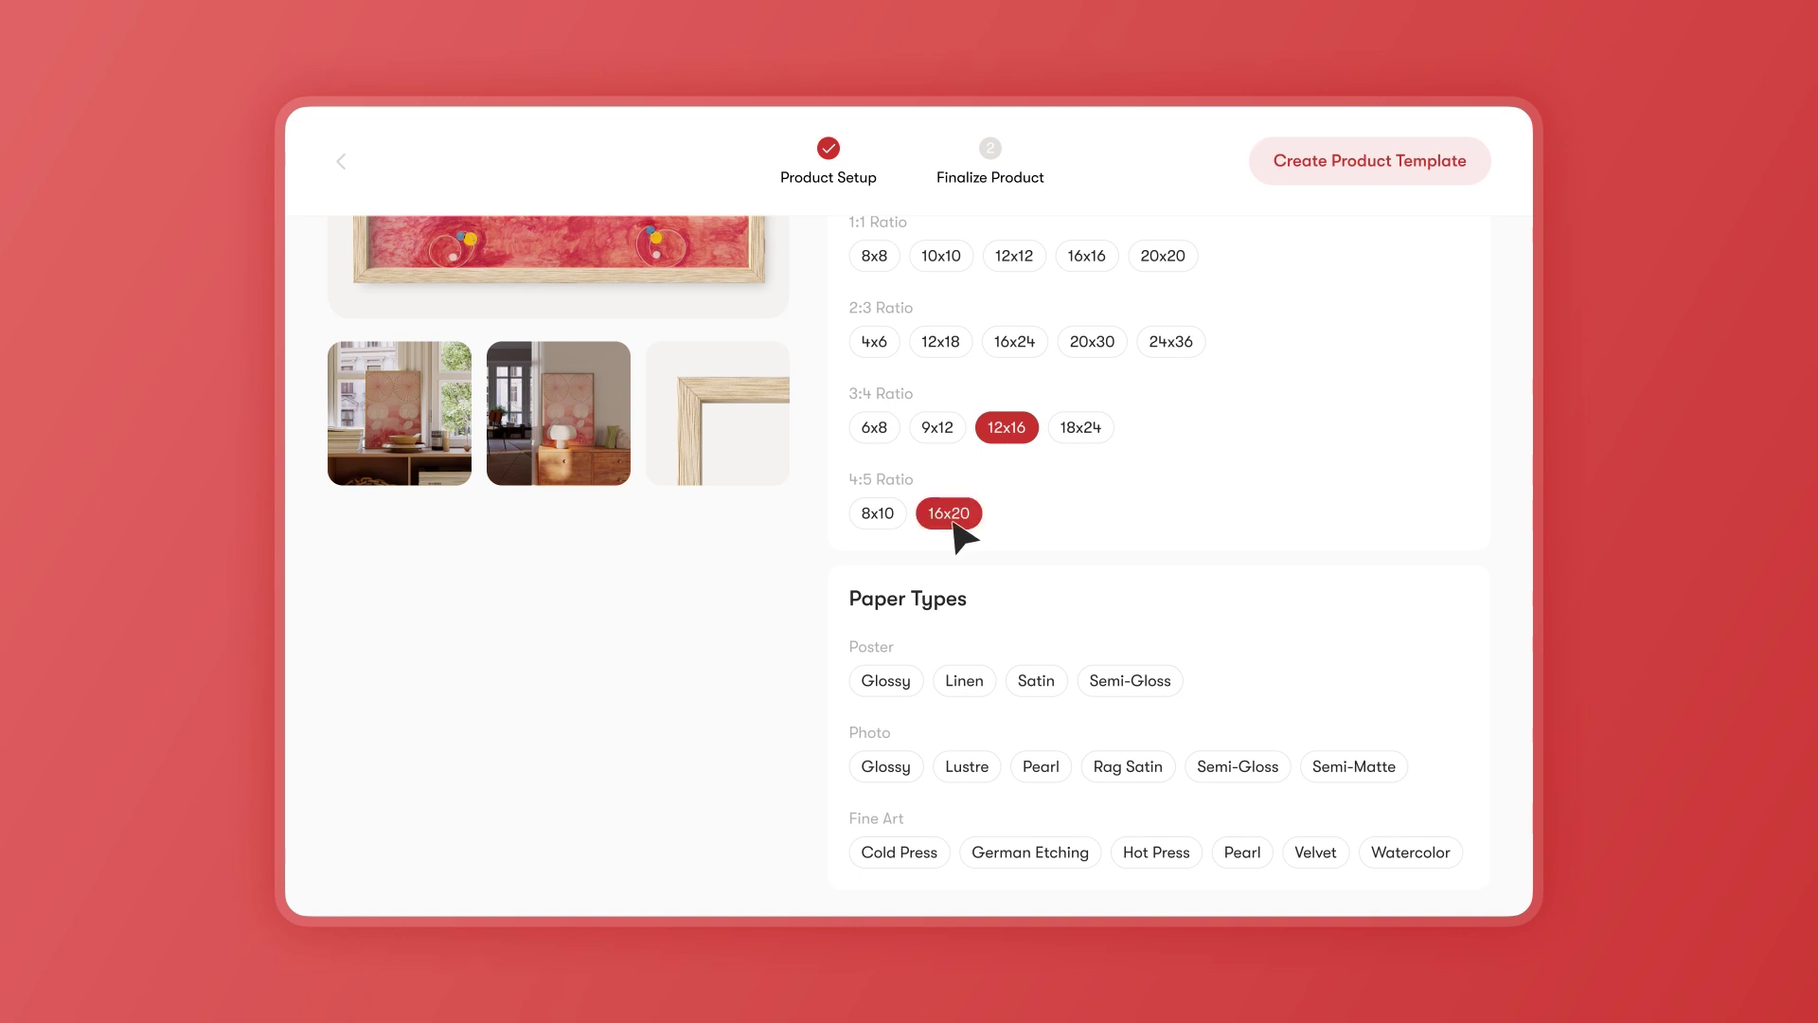
scroll(962, 520, "up", 5)
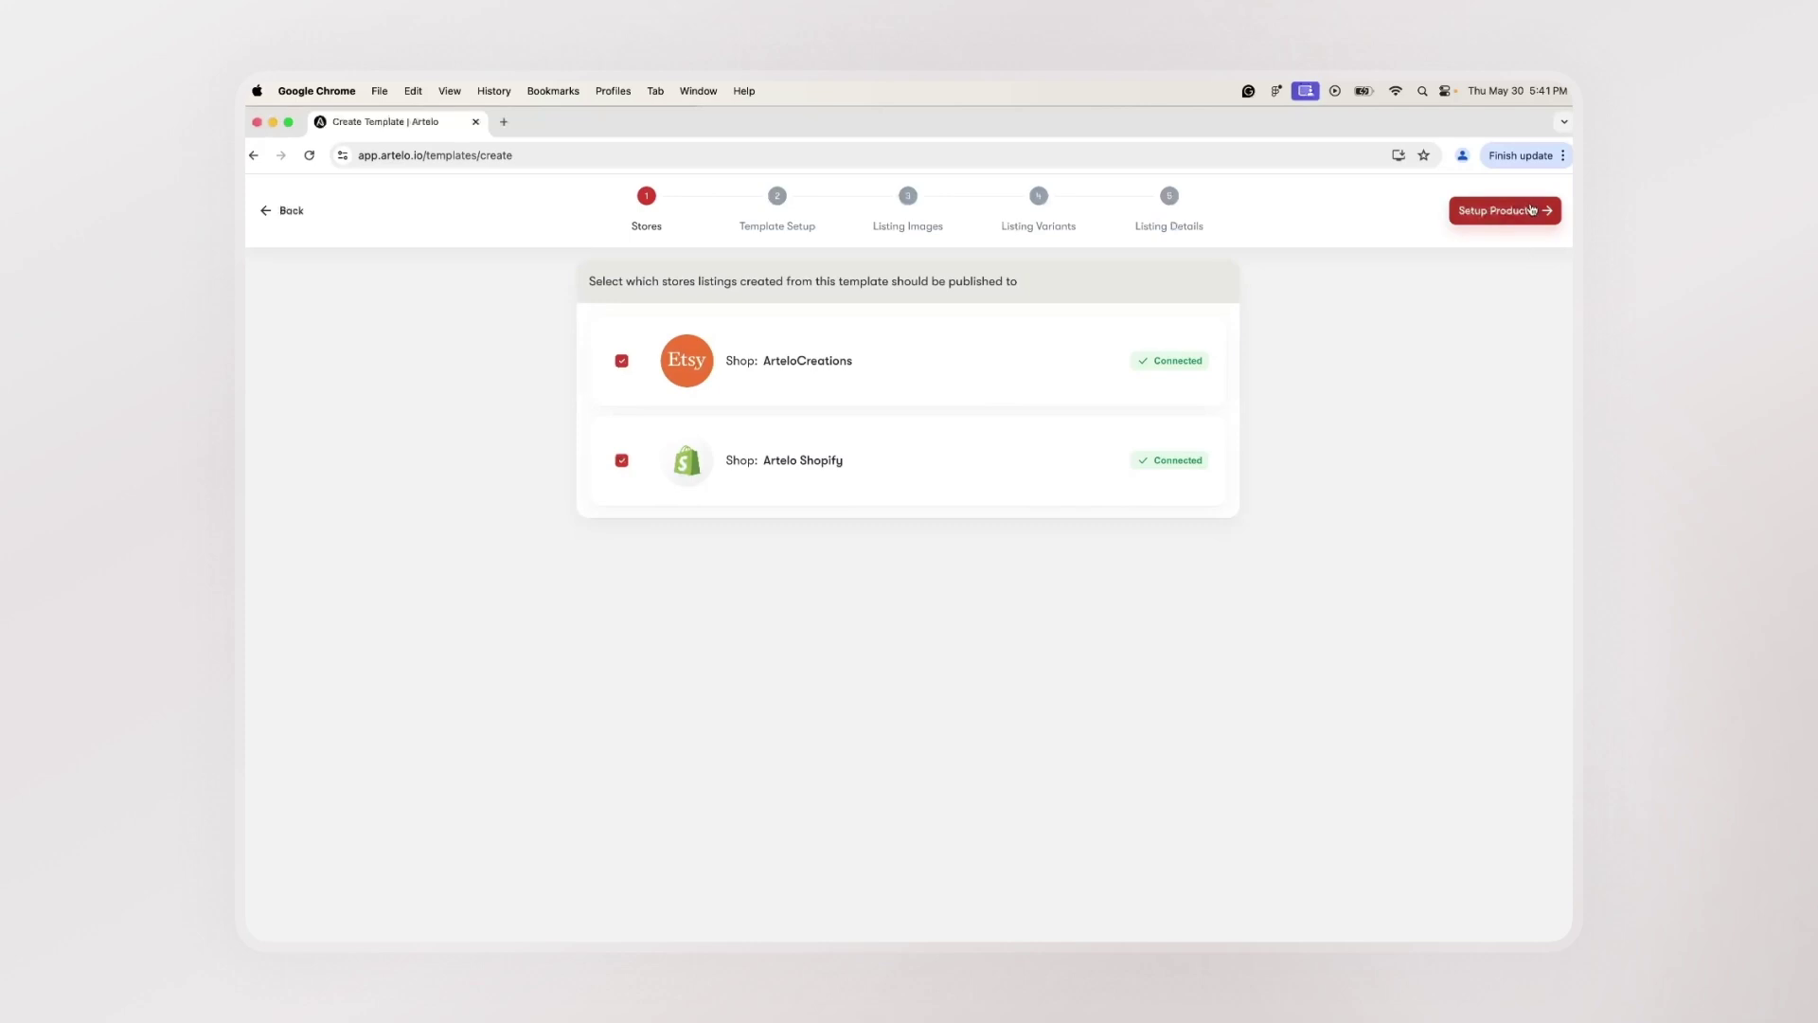
Name the template 'Template 2' and add a Cold Press Individual Art Print with natural and black oak frames.
left_click(1531, 209)
type("Templa")
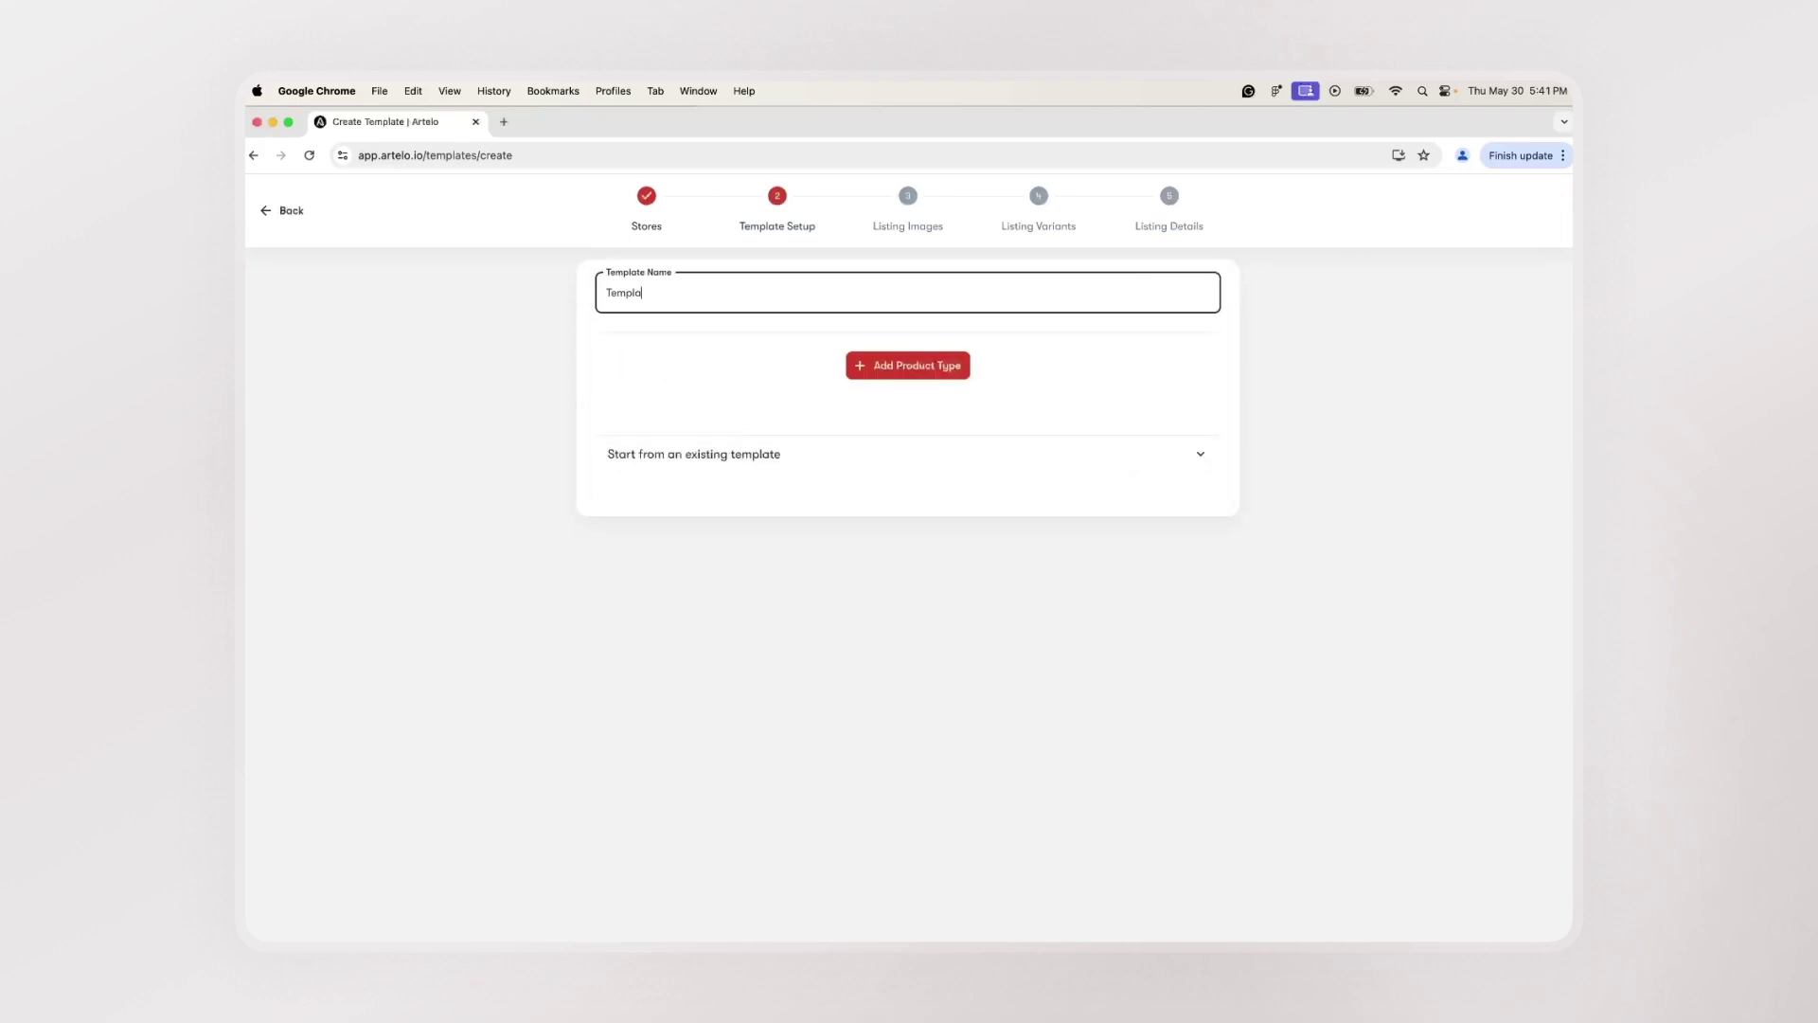
type("te 2")
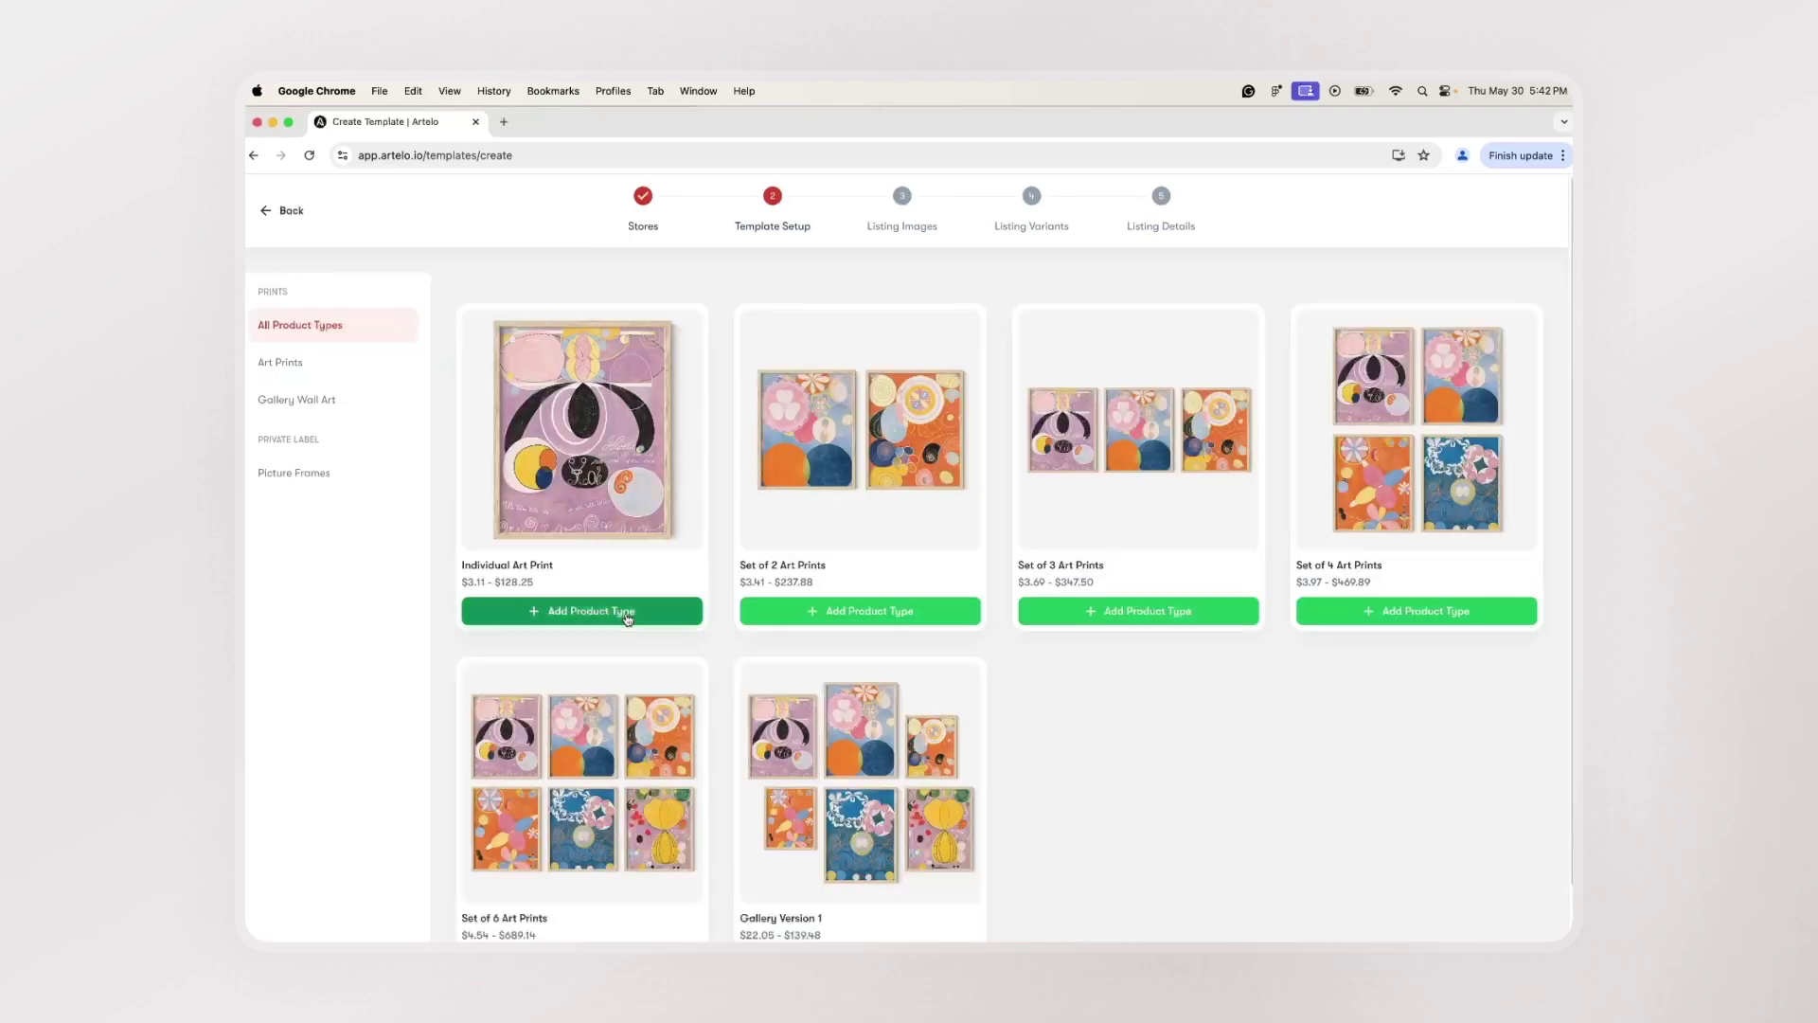
left_click(626, 610)
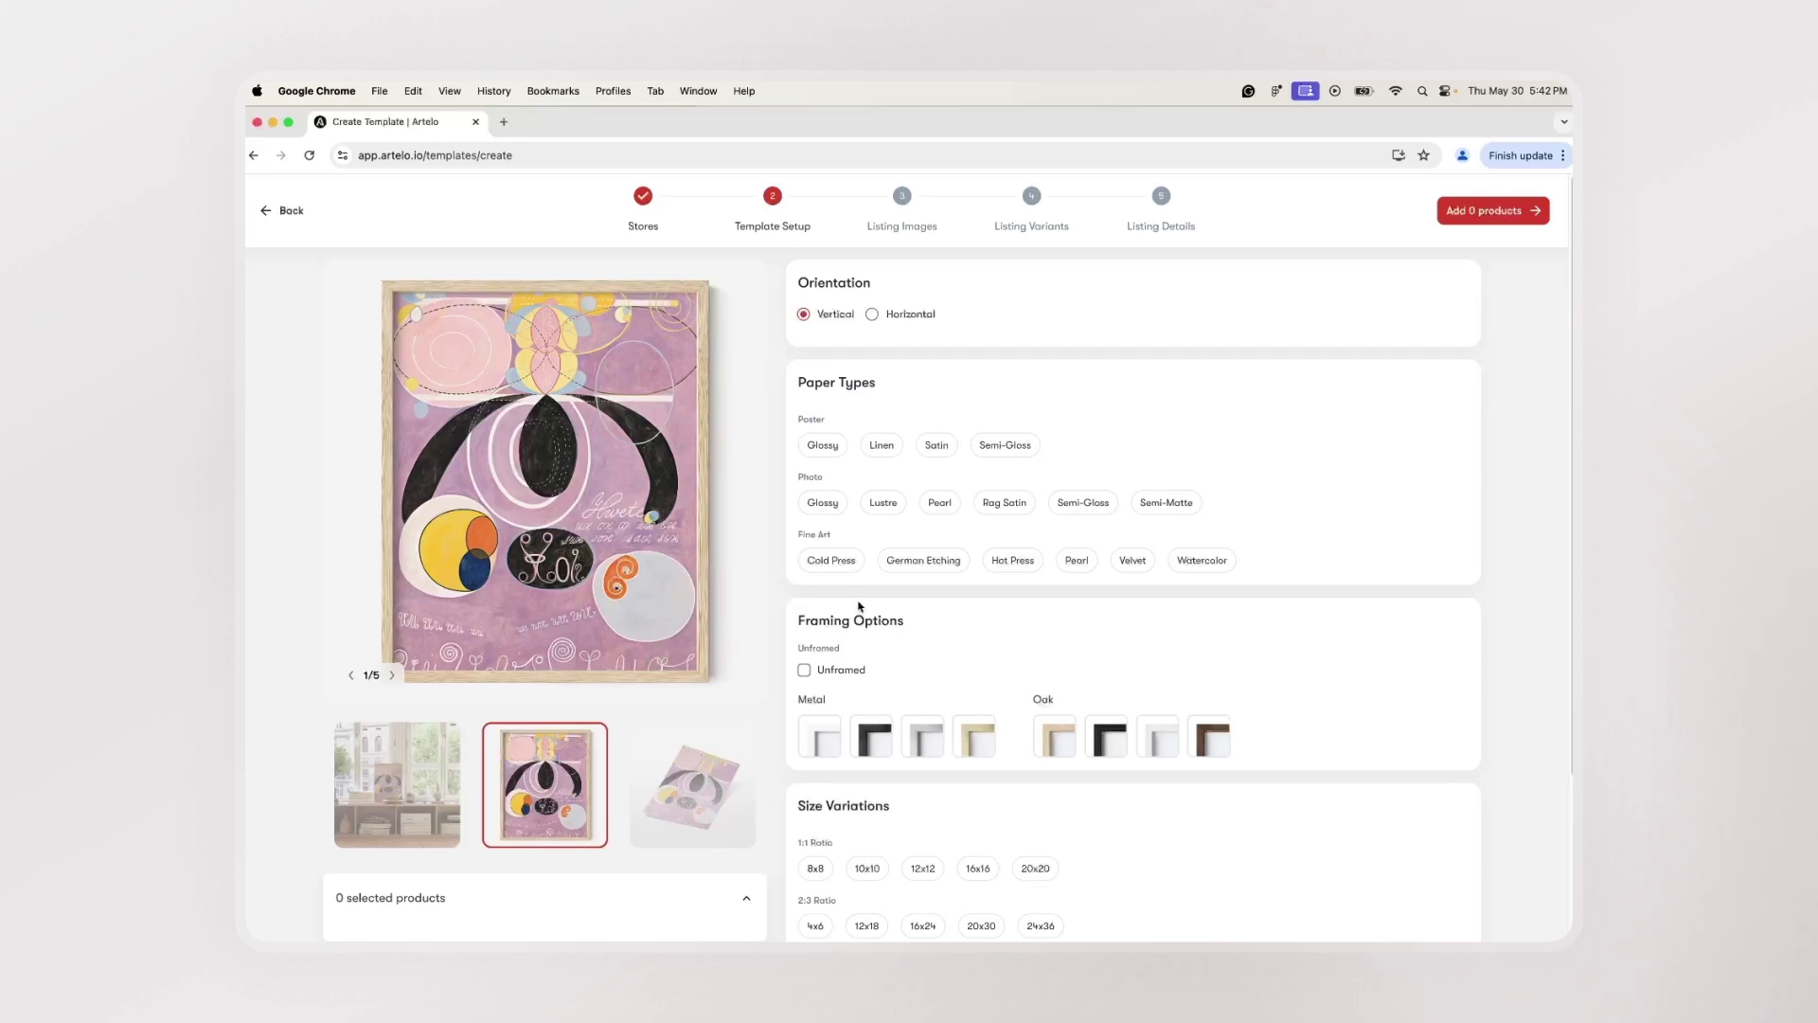
left_click(838, 568)
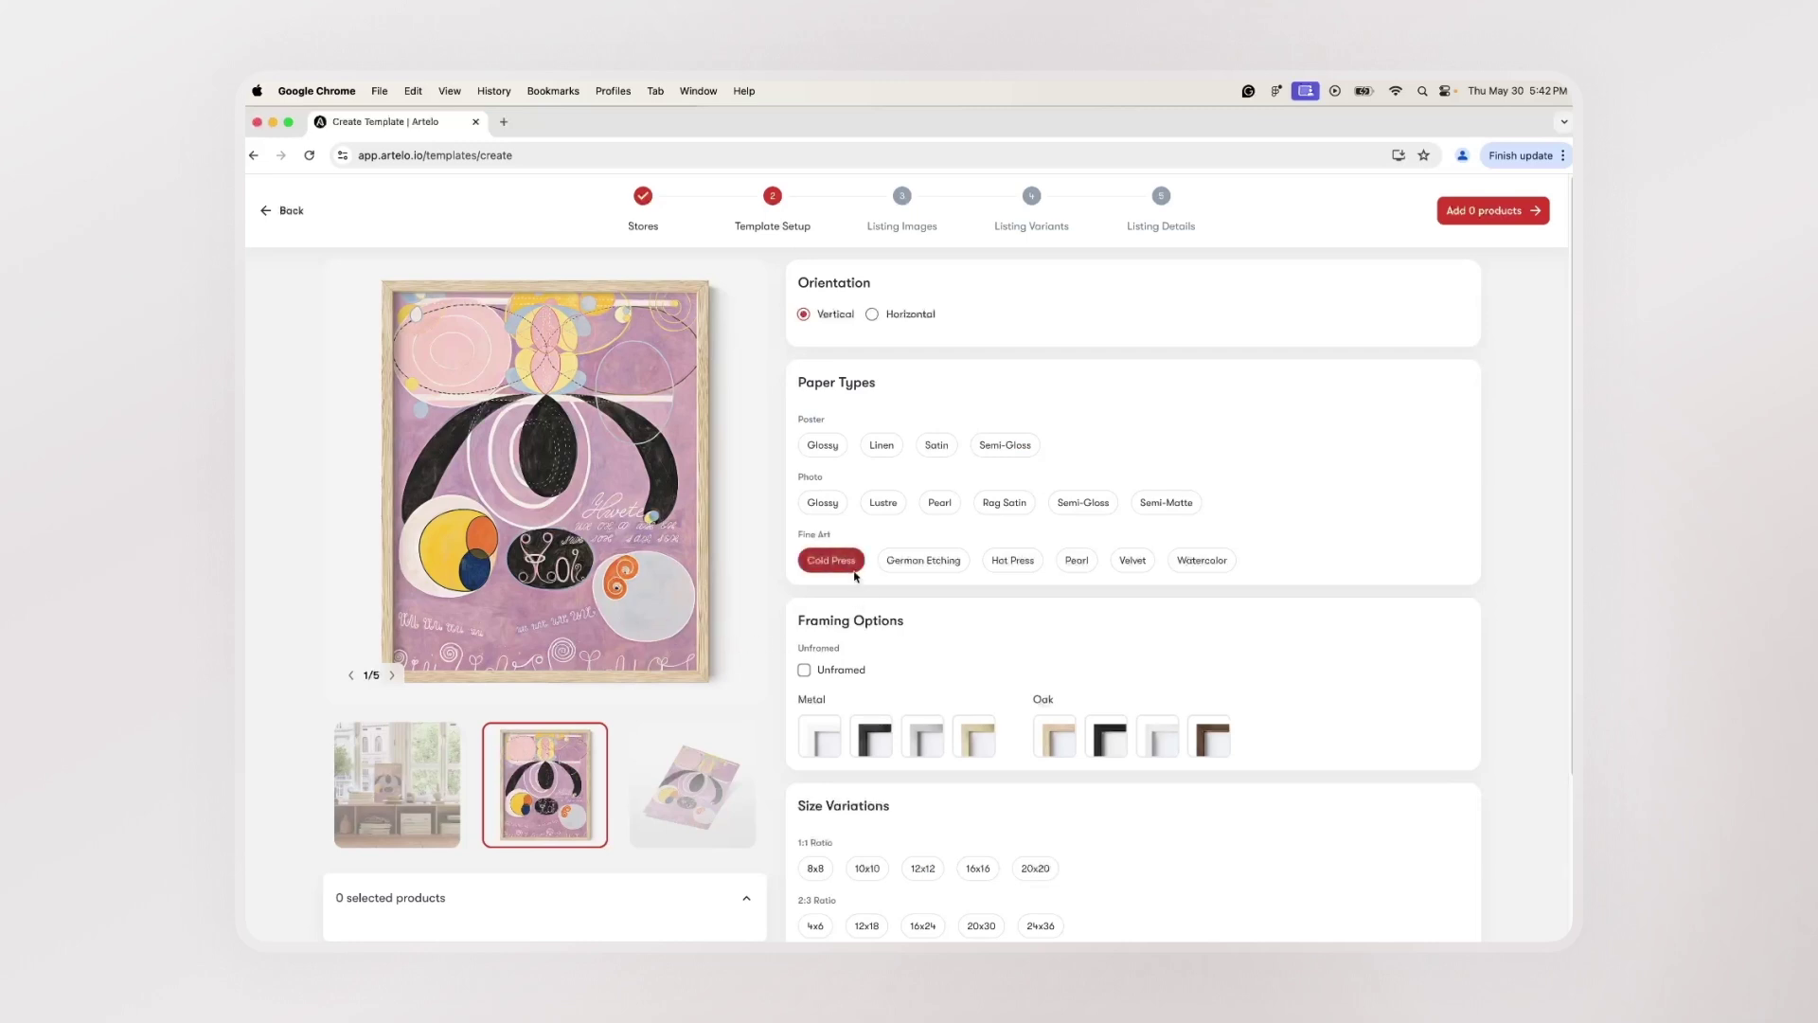
left_click(1058, 744)
left_click(1115, 749)
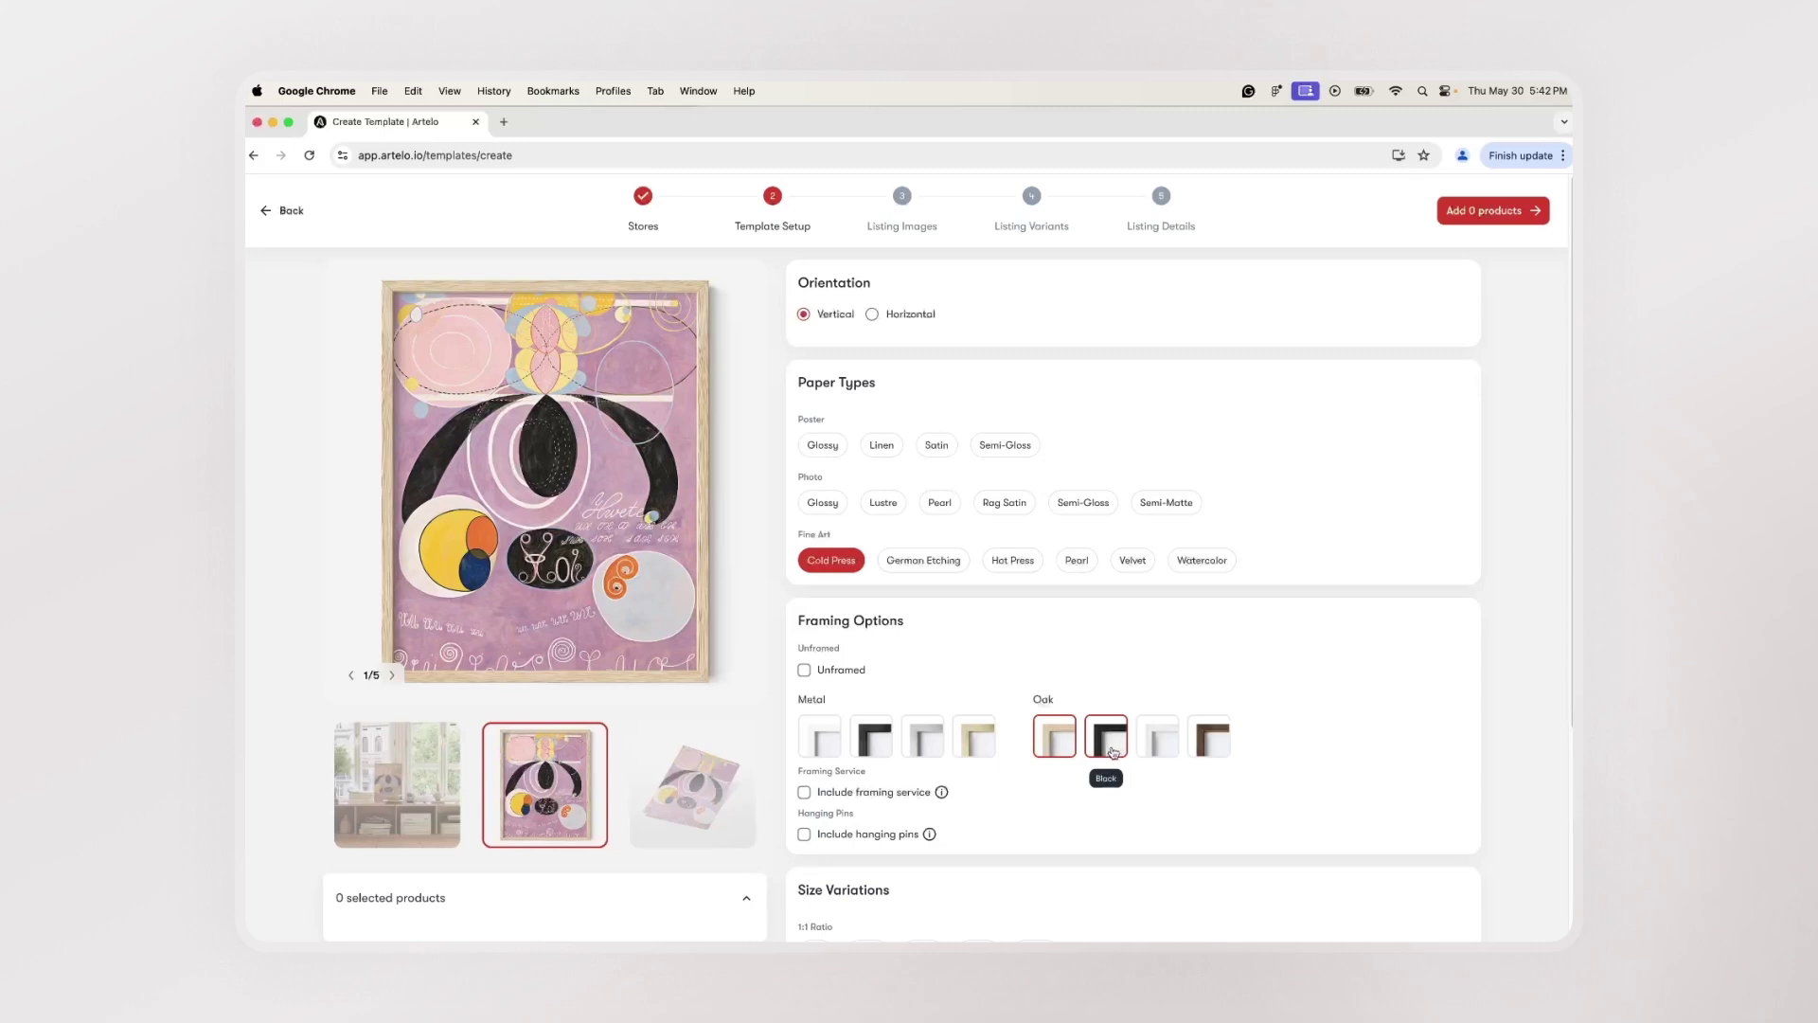
Include framing service and hanging pins, pick 12x16 and 16x20 sizes, and add the four products.
left_click(804, 793)
left_click(804, 834)
scroll(891, 842, "down", 3)
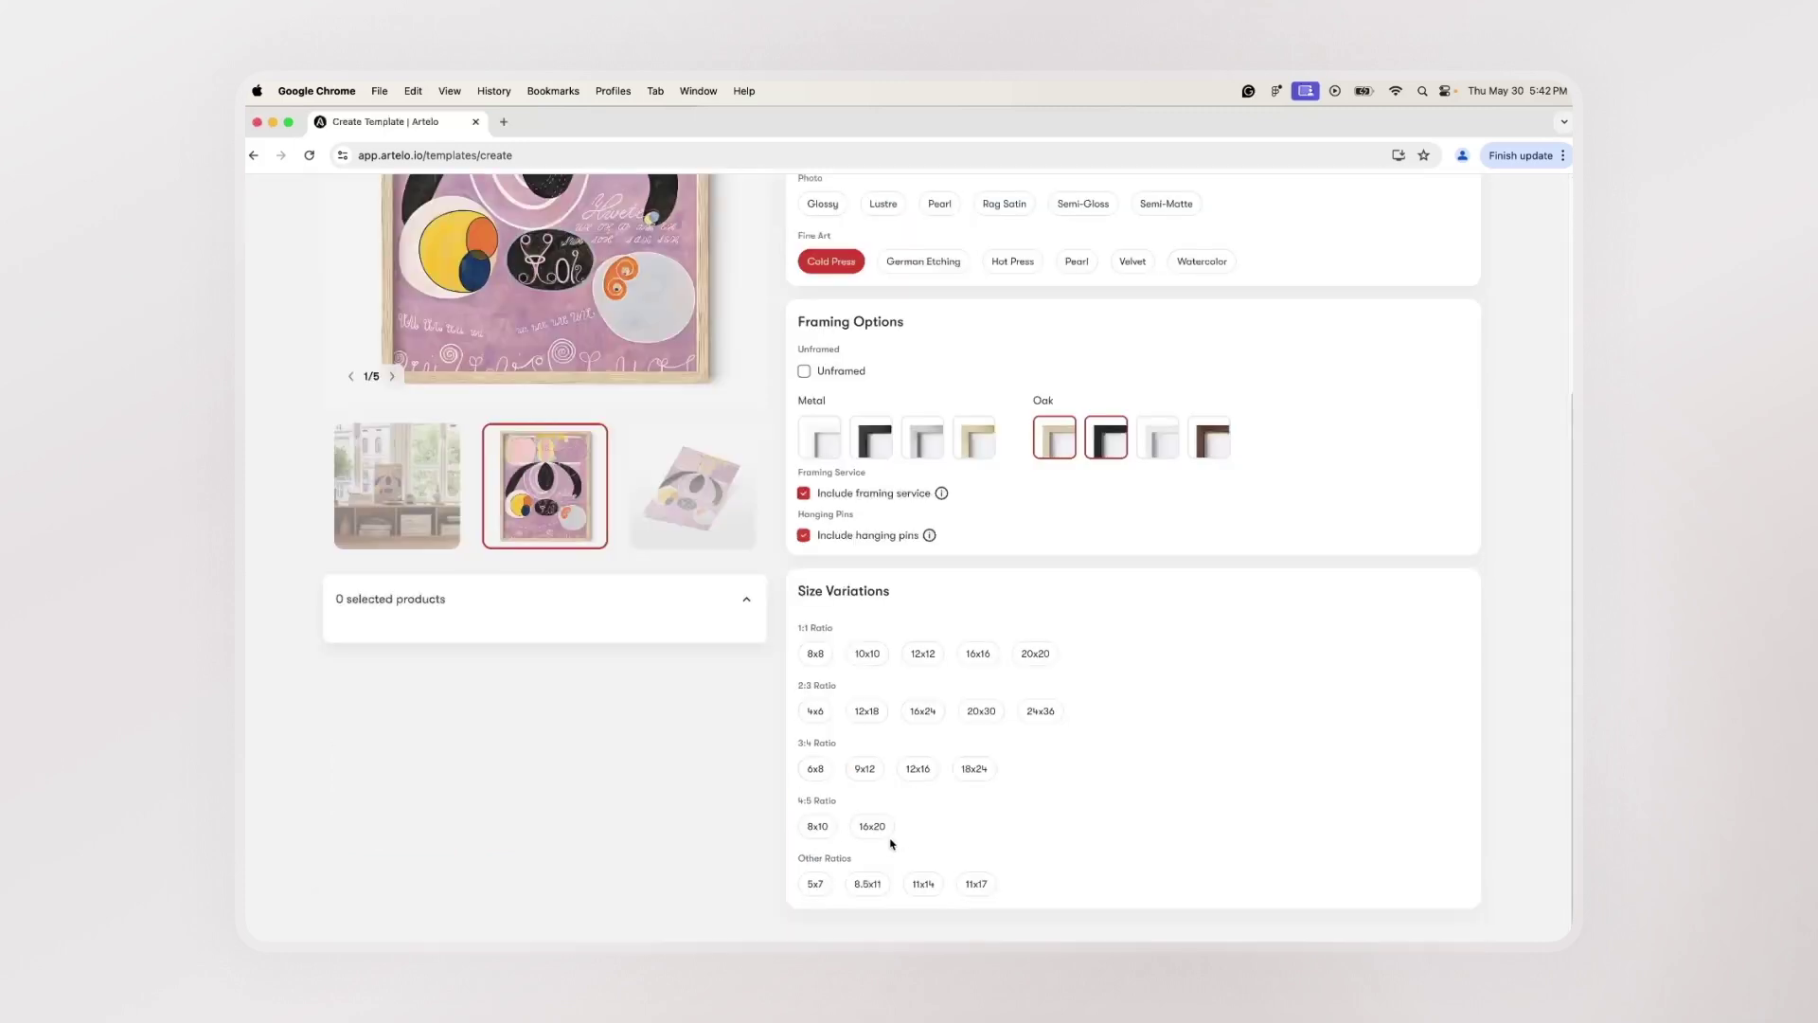
left_click(919, 771)
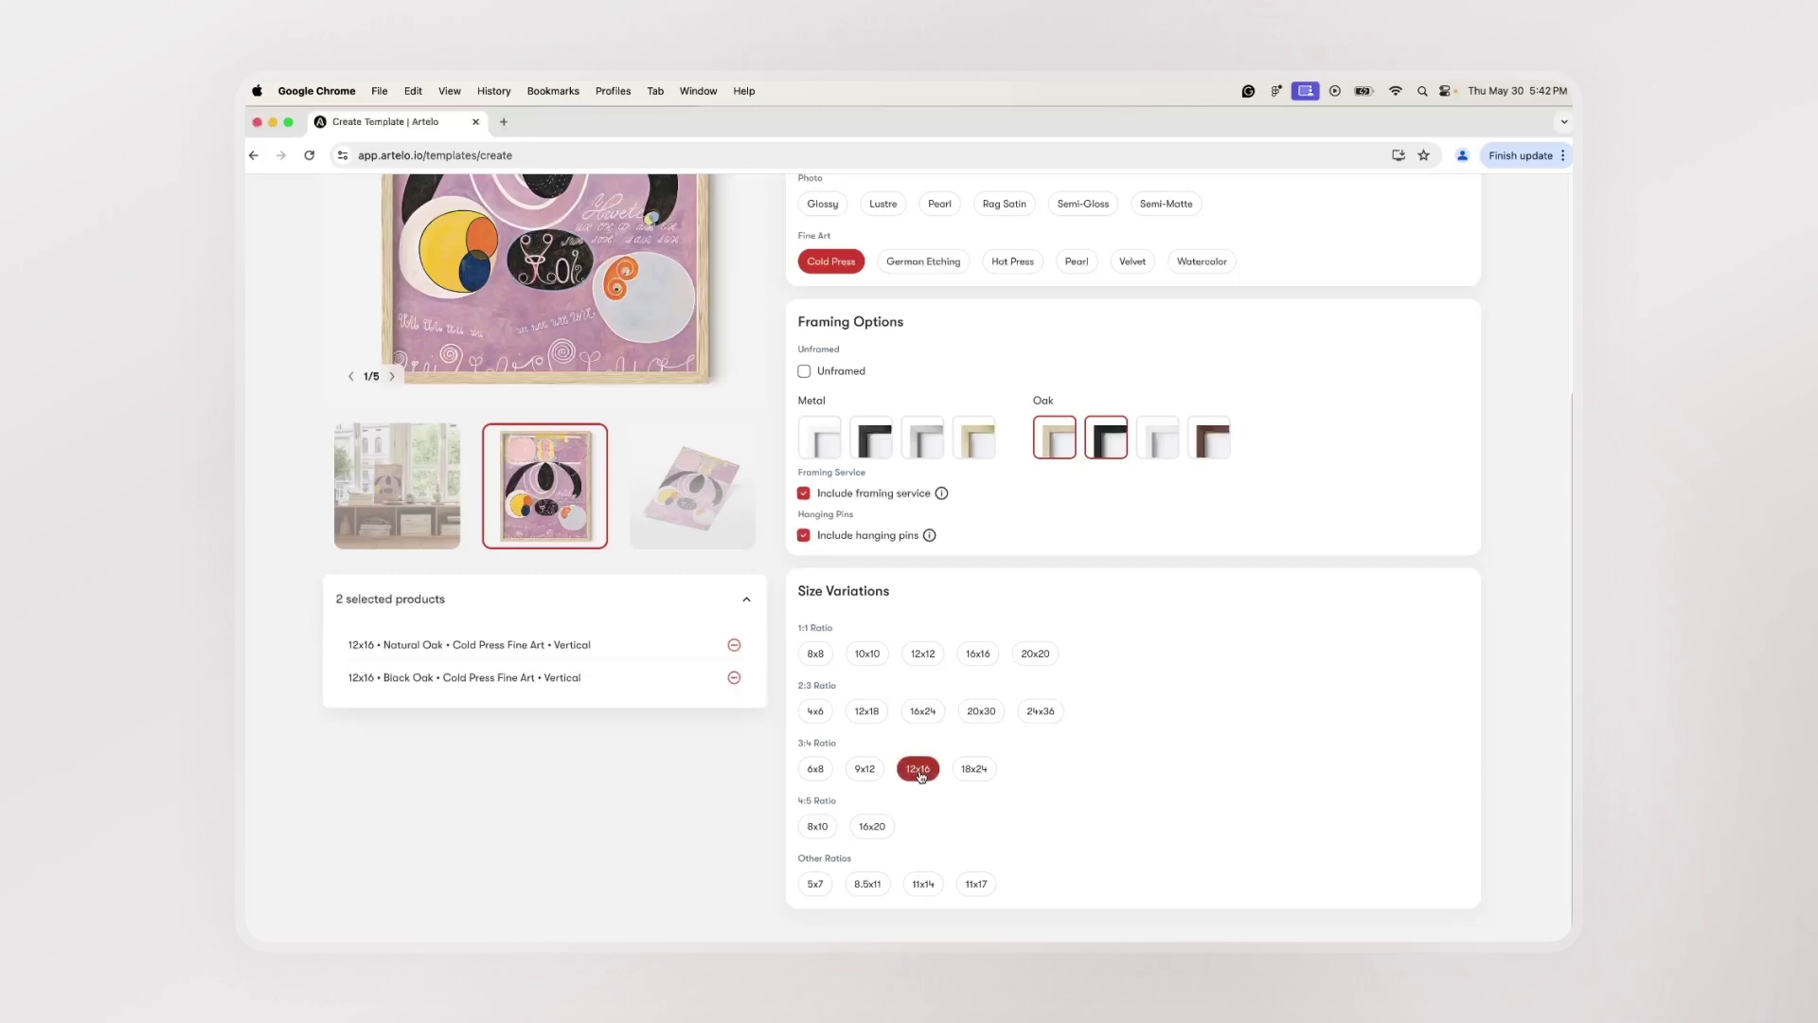
left_click(872, 827)
scroll(1302, 670, "up", 3)
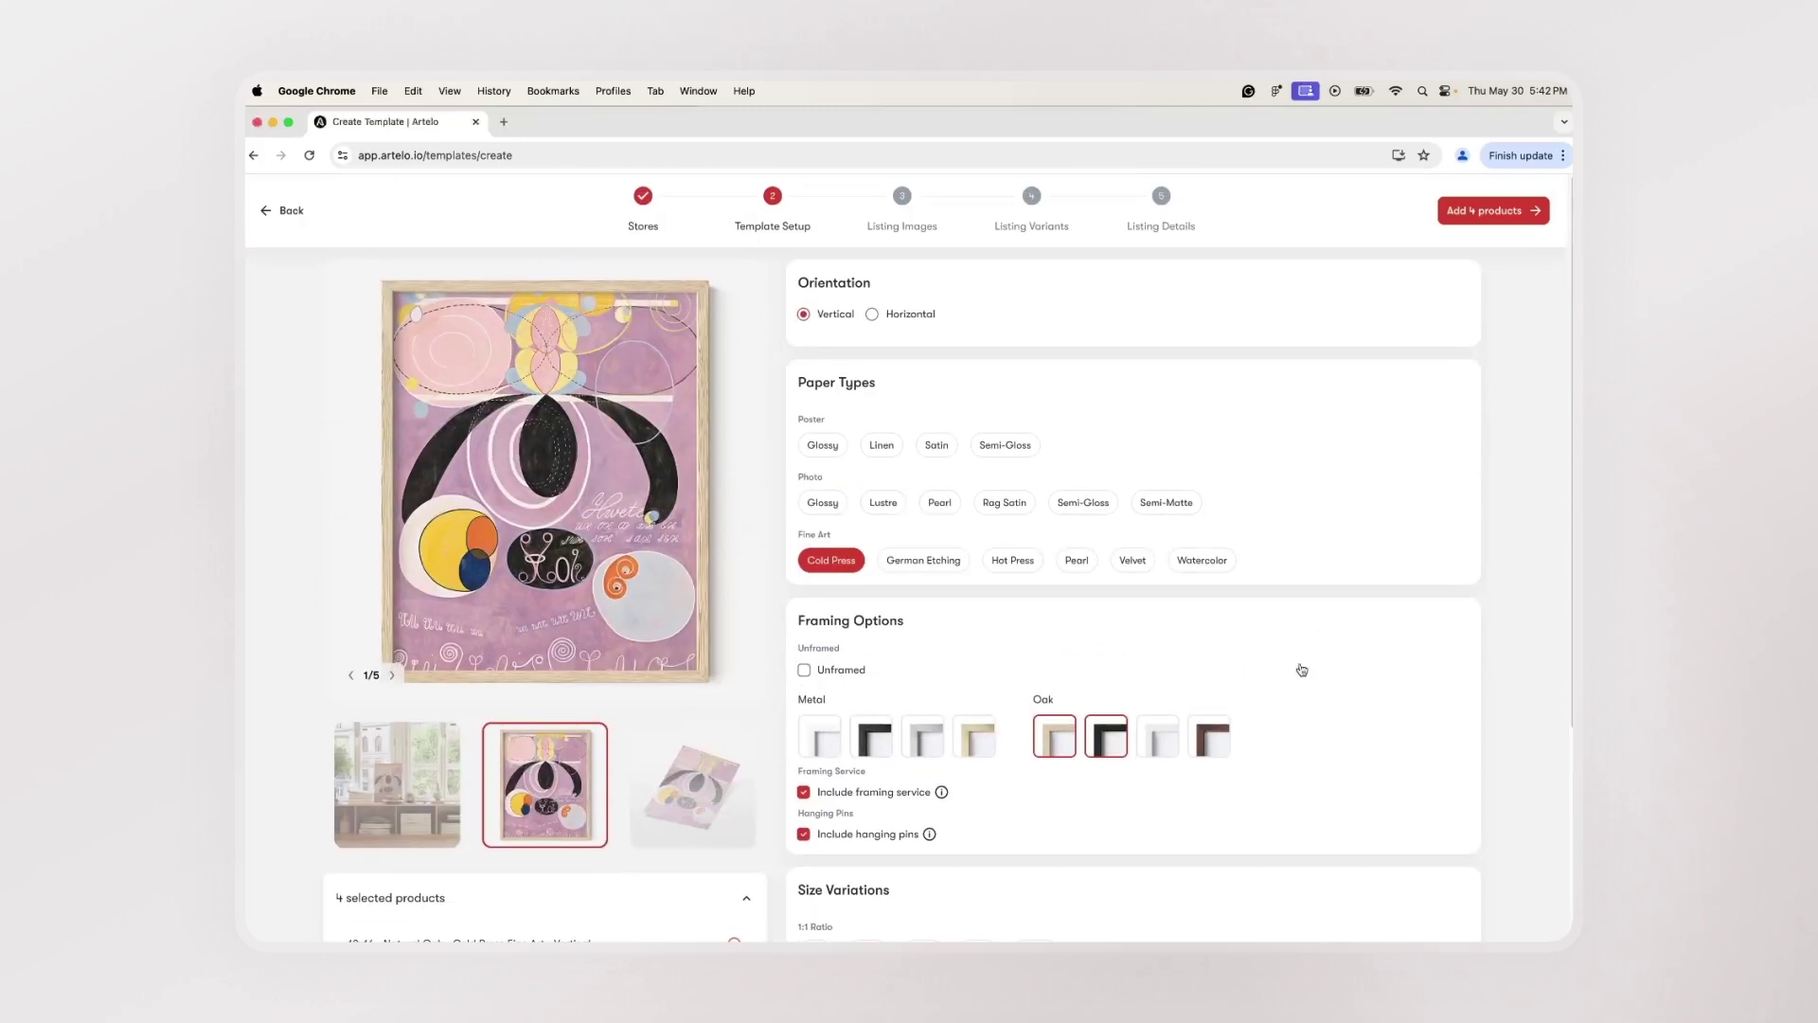
left_click(1493, 217)
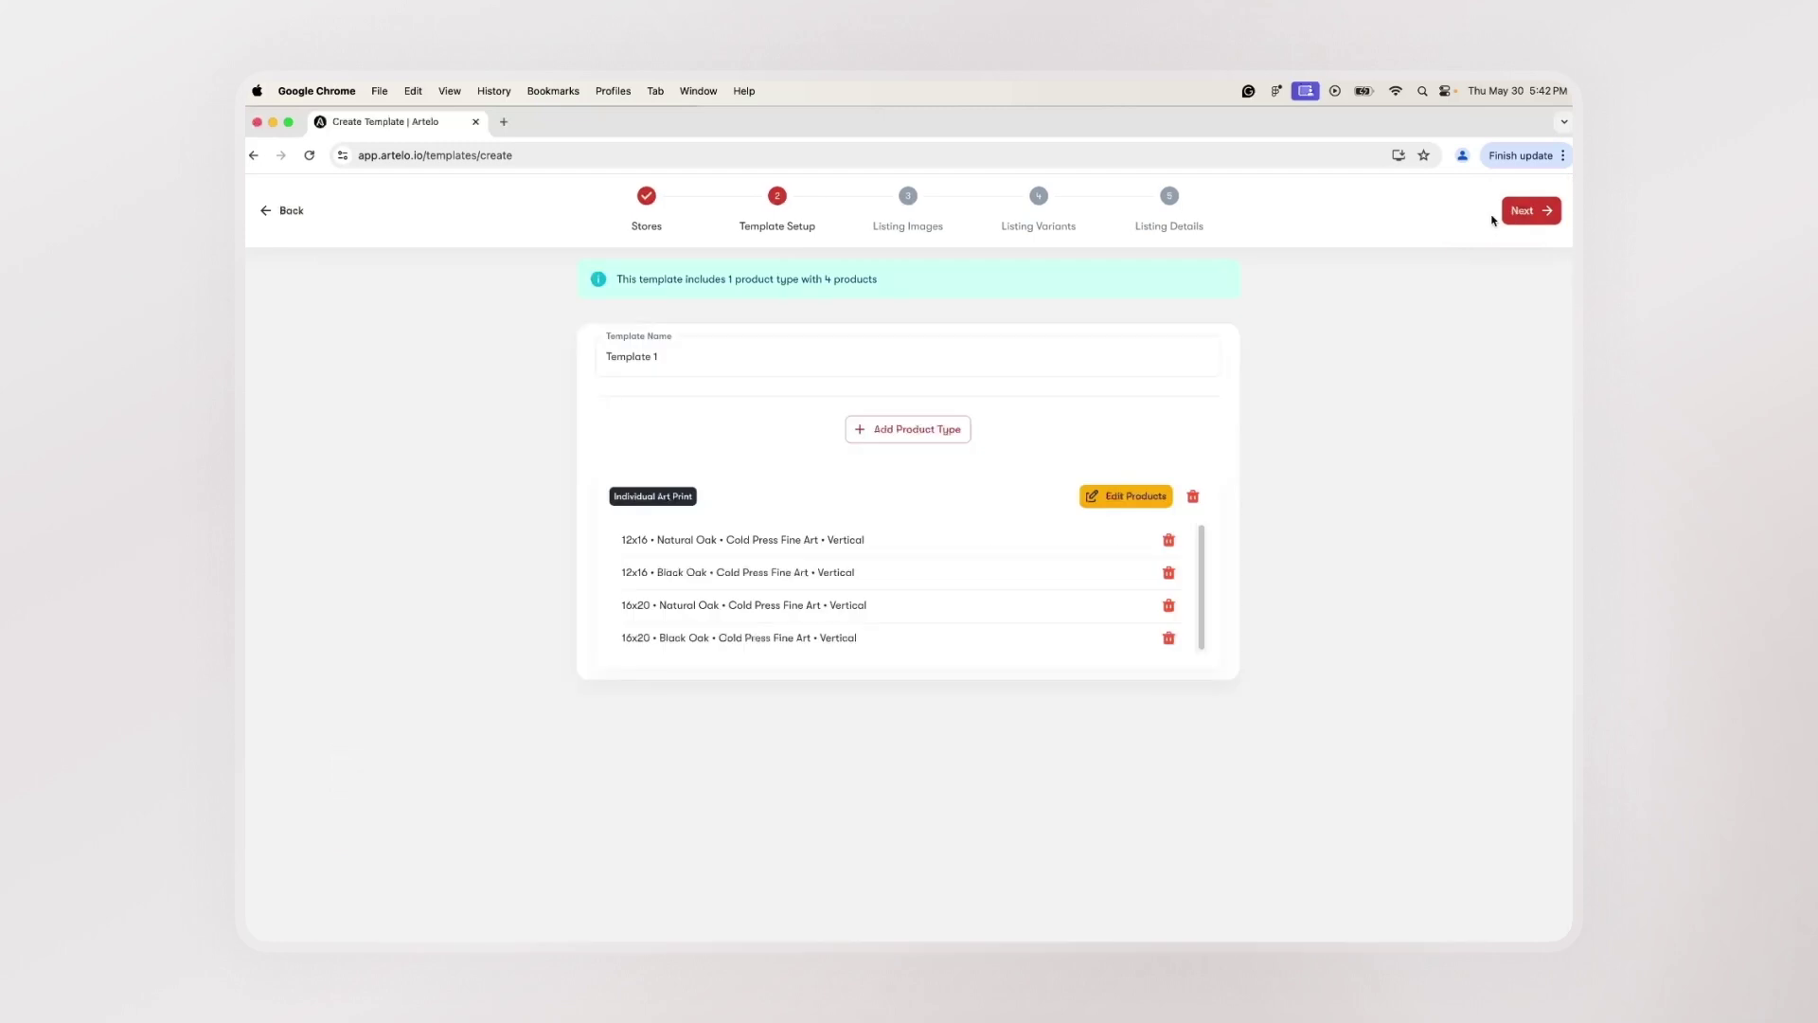
Upload six JPG mockups and two PDF artworks, then select all eight as Etsy listing images.
left_click(1533, 213)
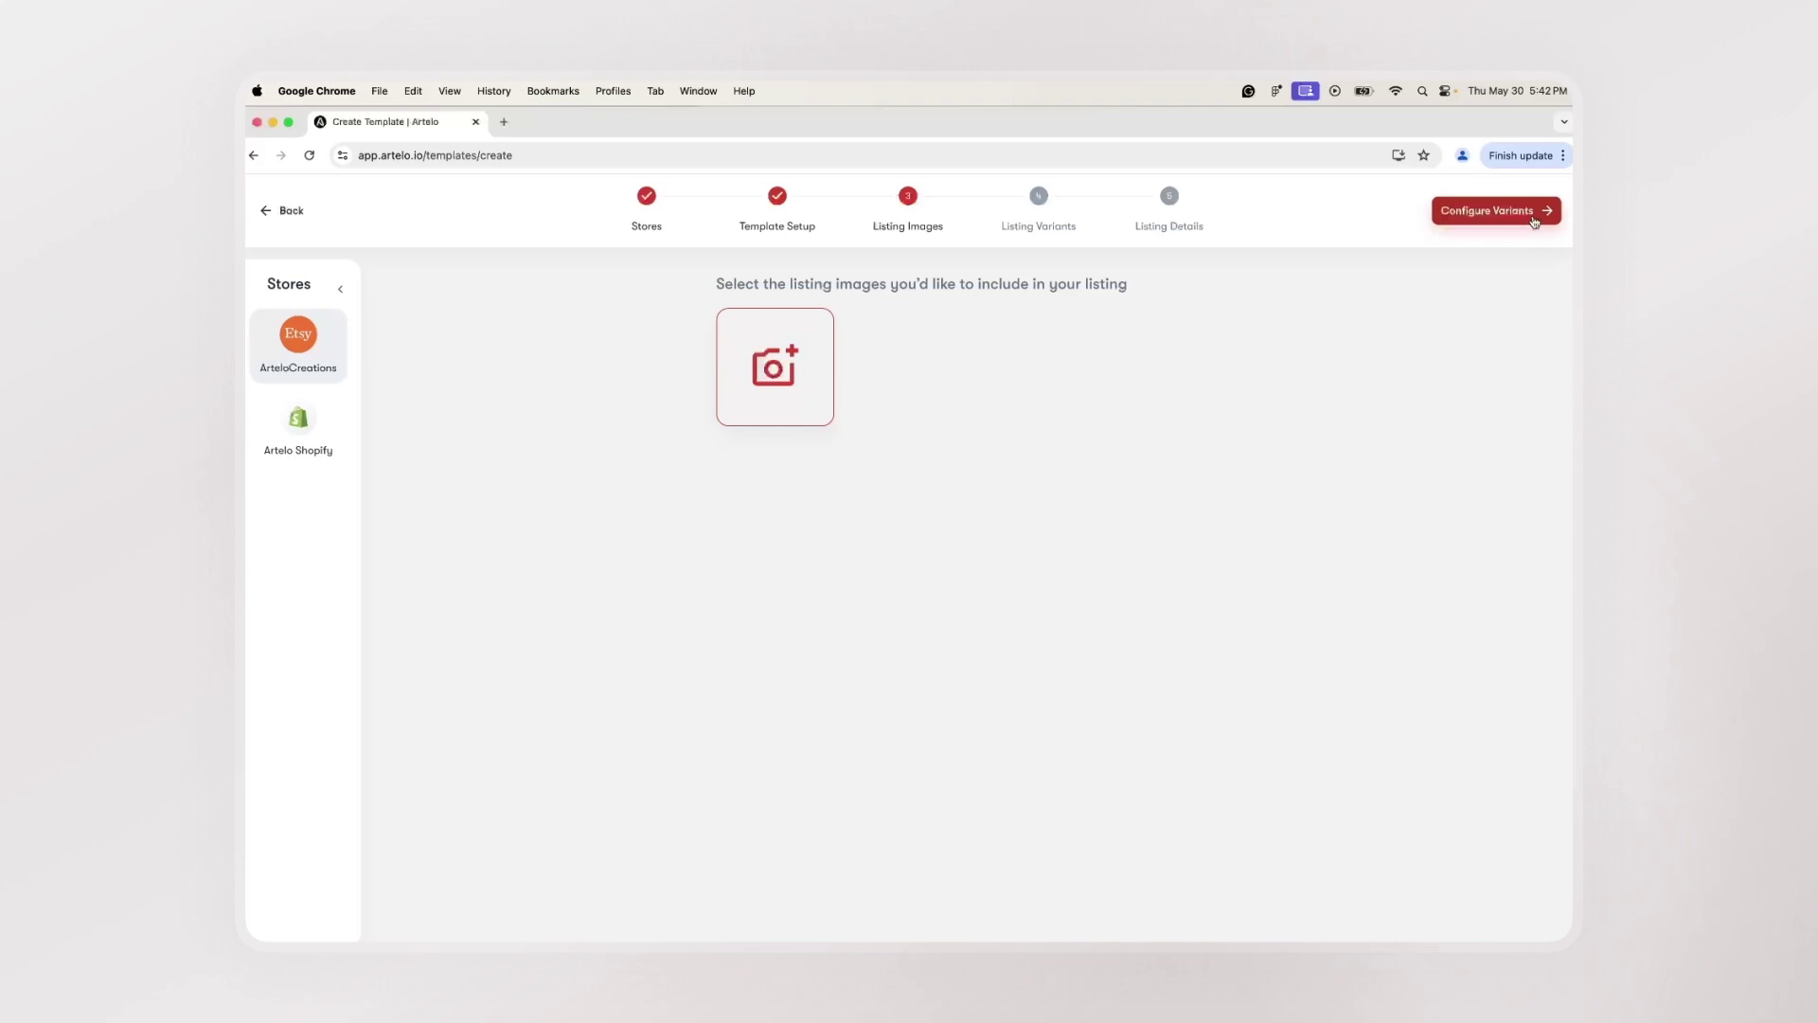
left_click(805, 357)
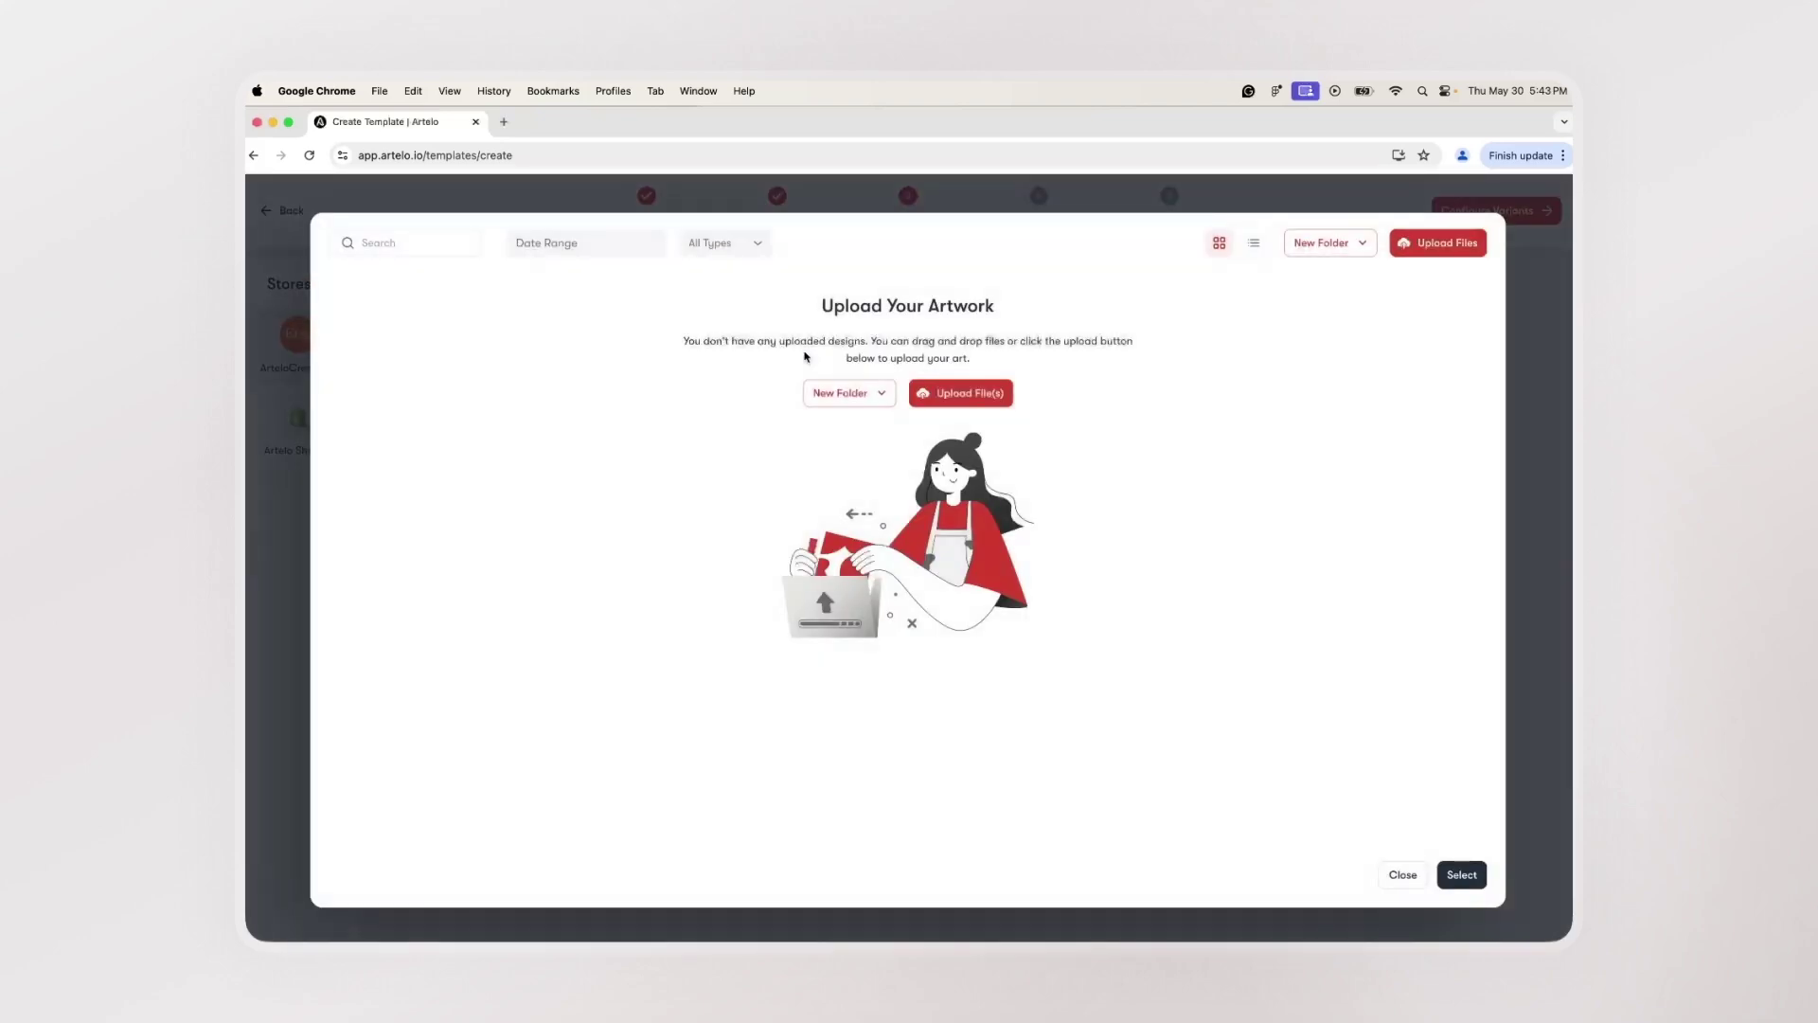
left_click_drag(1572, 272, 1426, 272)
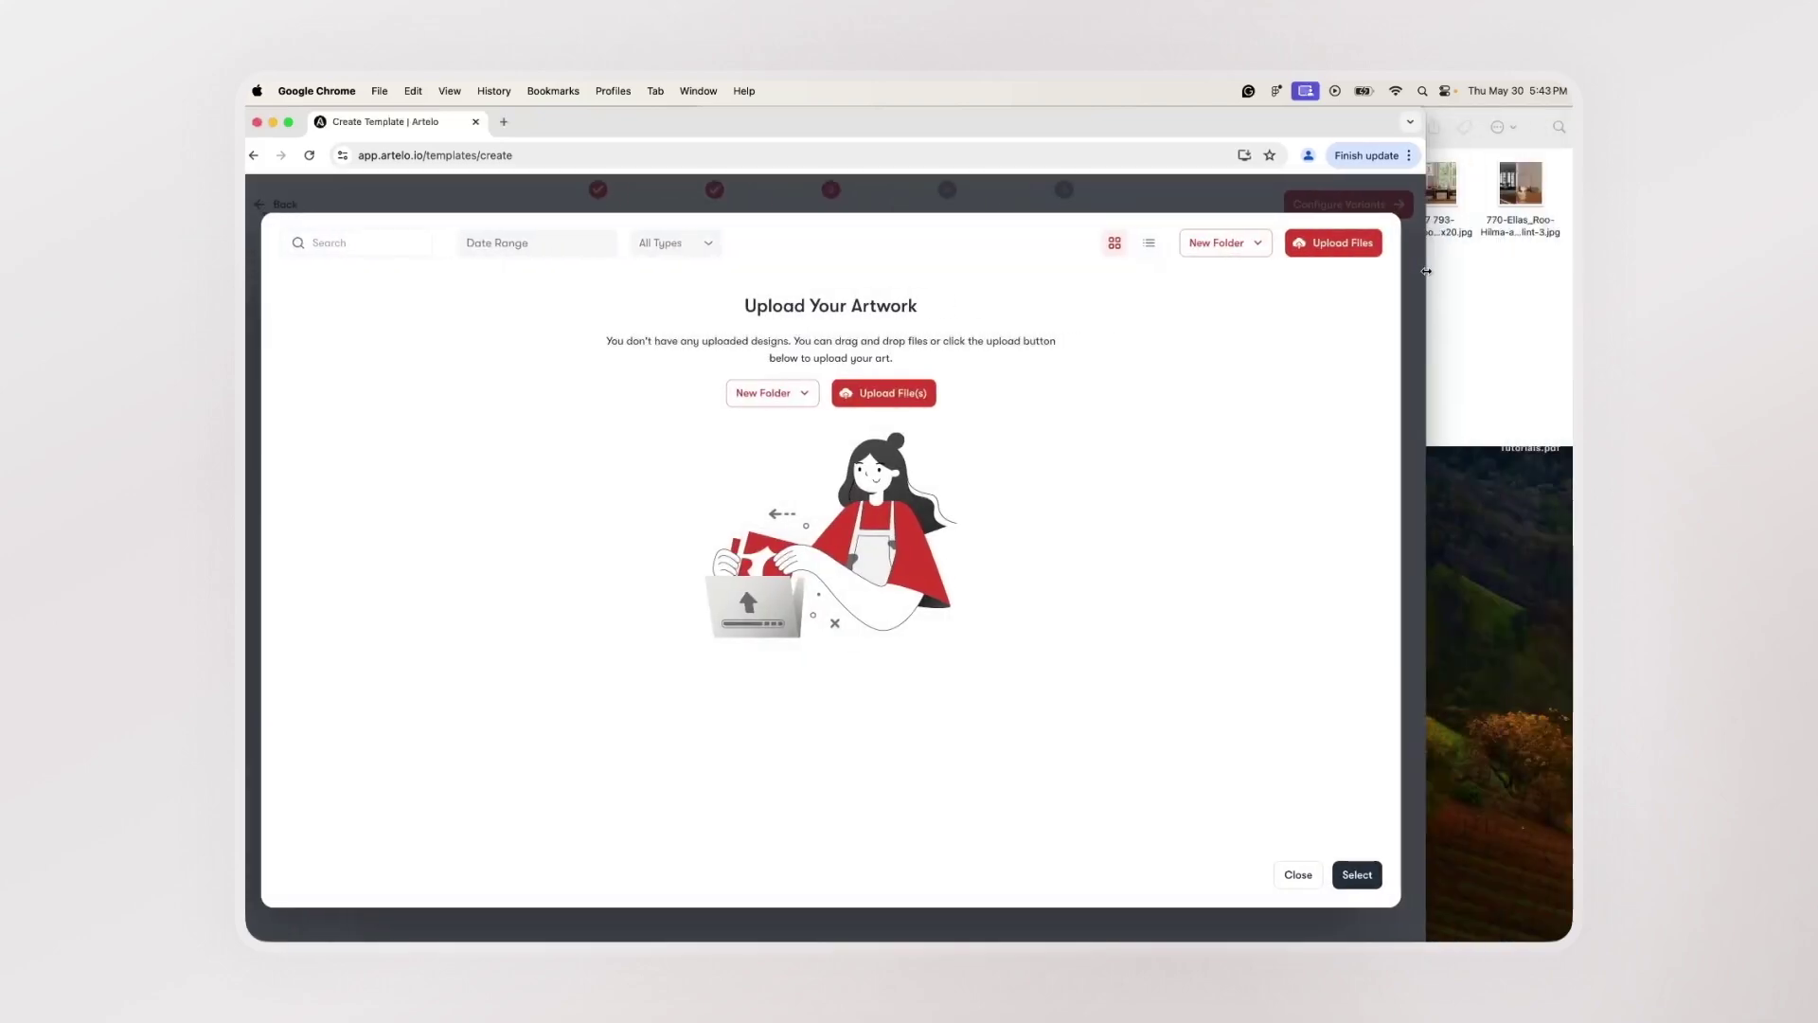
left_click(912, 398)
left_click(1555, 361)
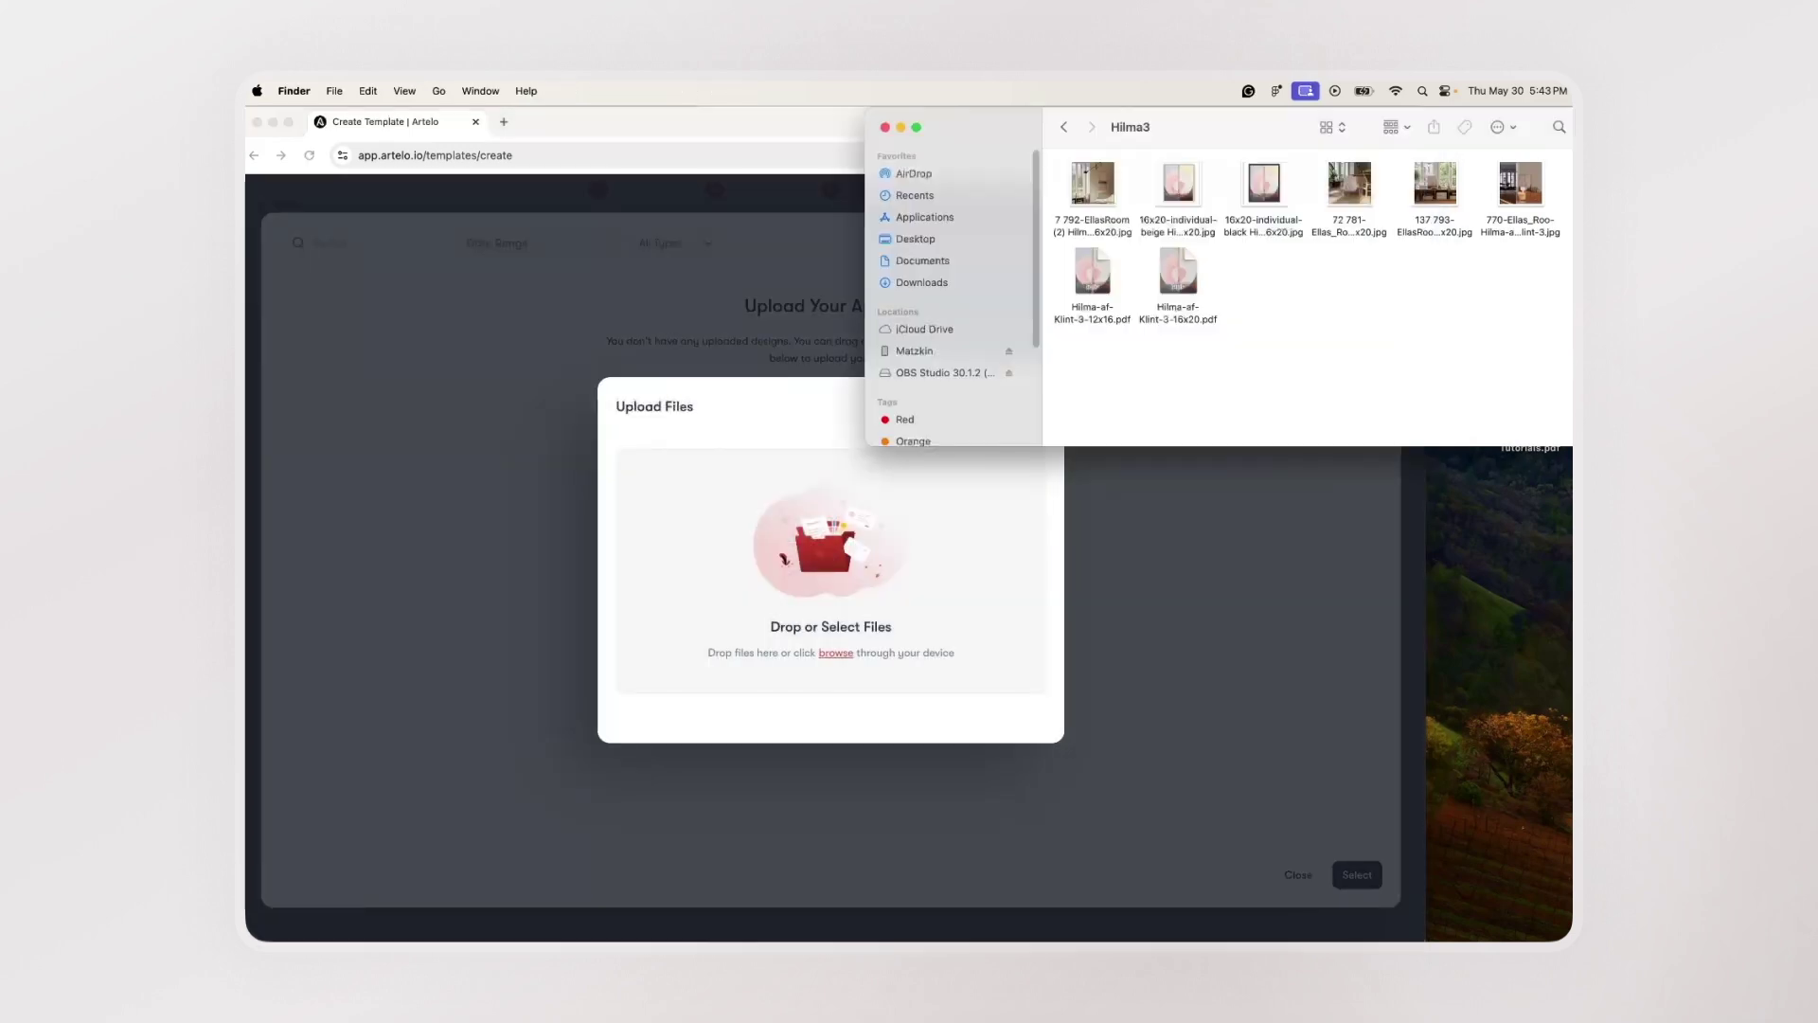
left_click_drag(1558, 345, 784, 537)
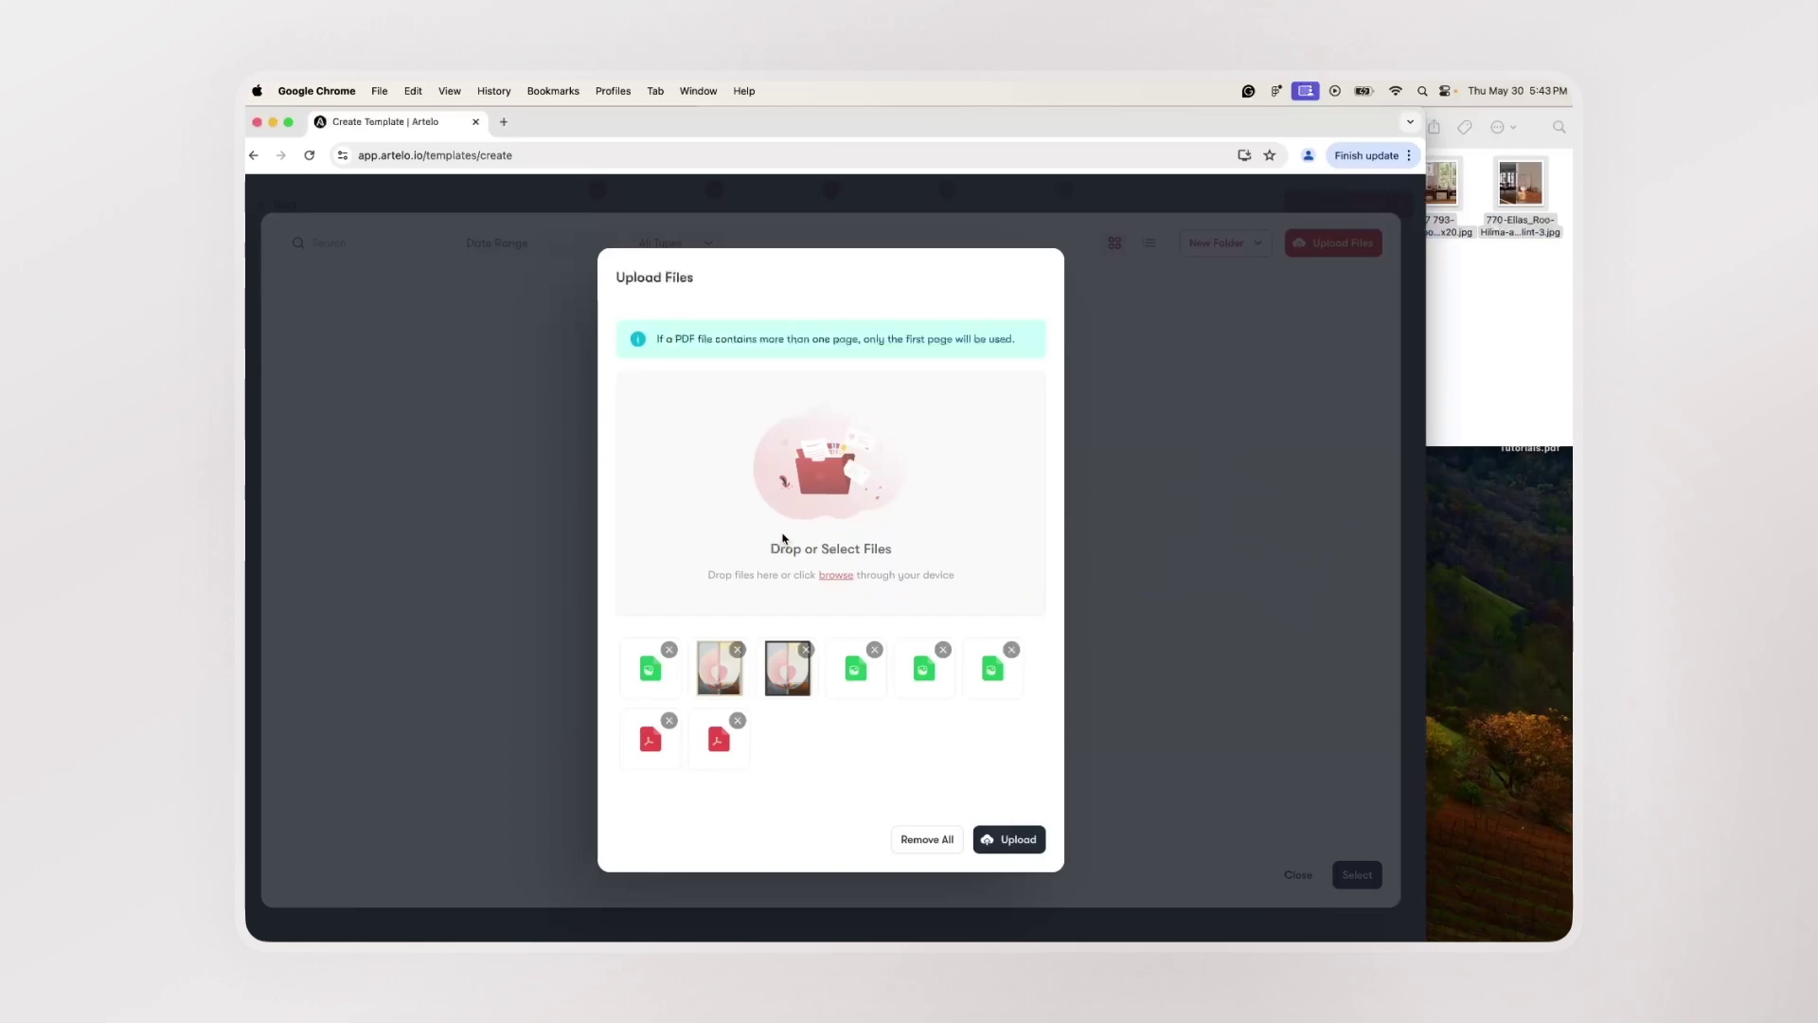
left_click(1011, 839)
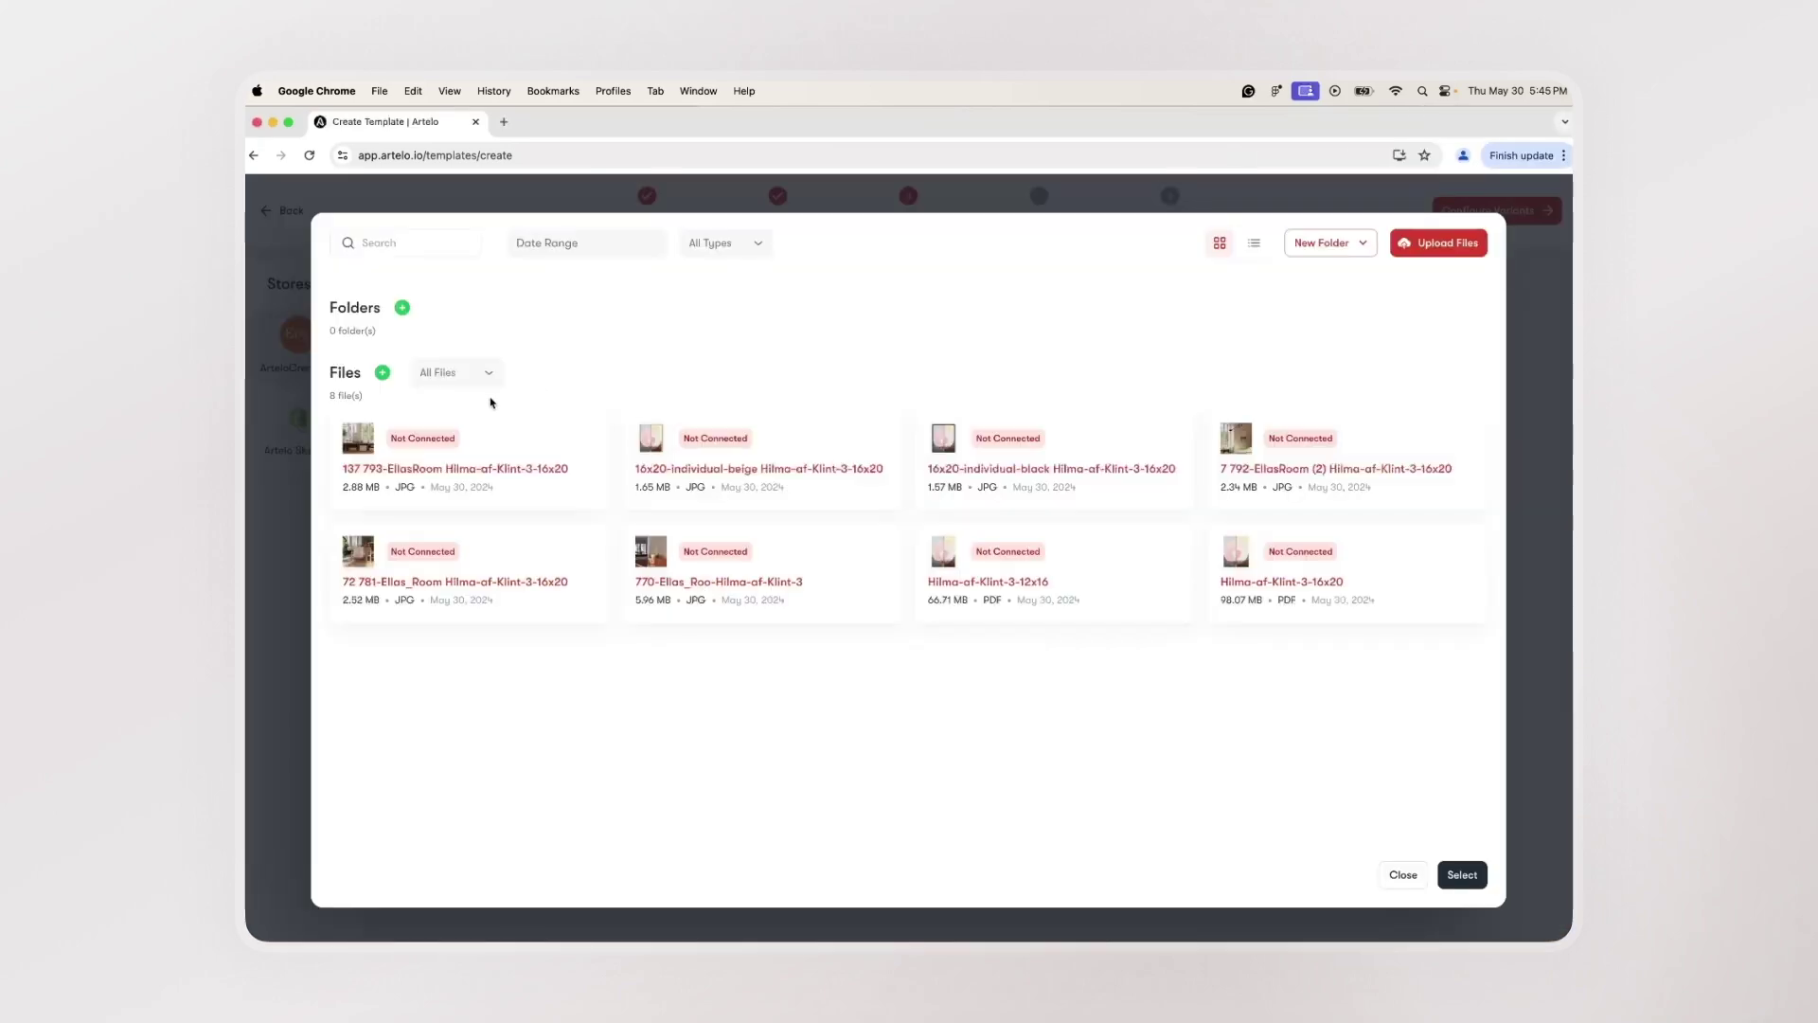
left_click_drag(491, 401, 1260, 680)
left_click(1462, 874)
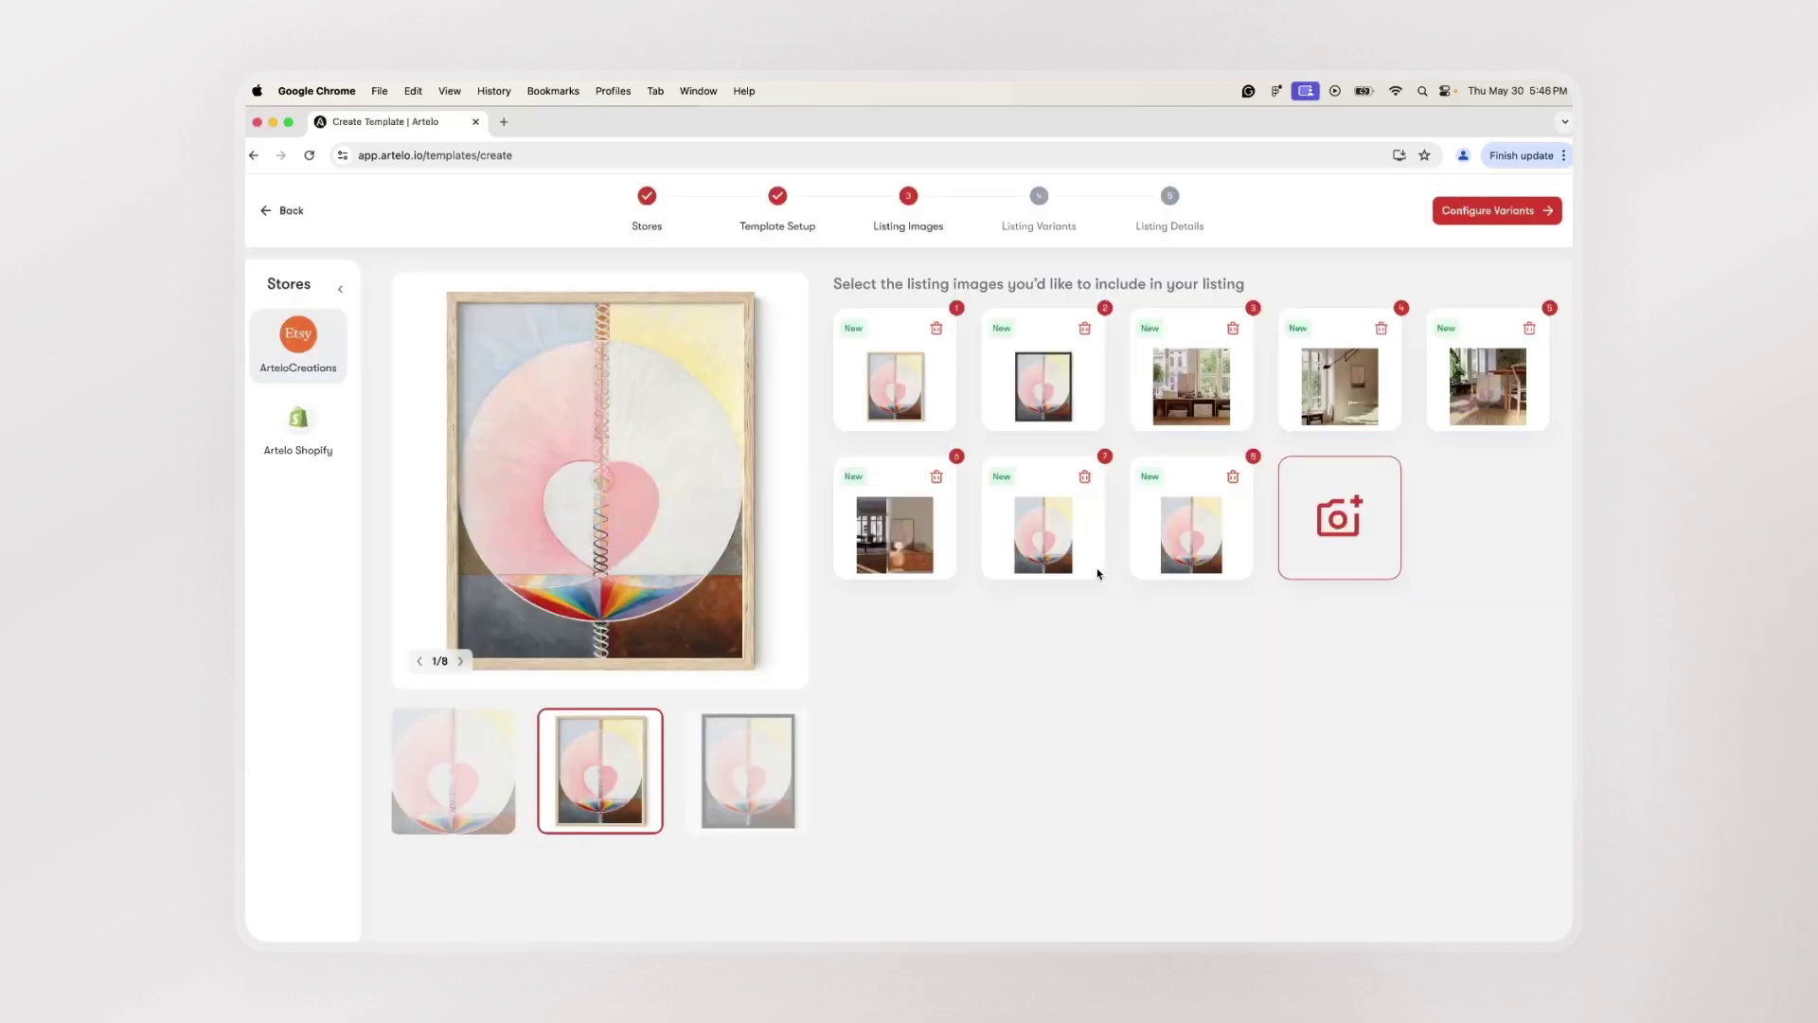
Delete Etsy images 7 and 8 and move image 4 into third place.
left_click(1085, 477)
left_click(1085, 477)
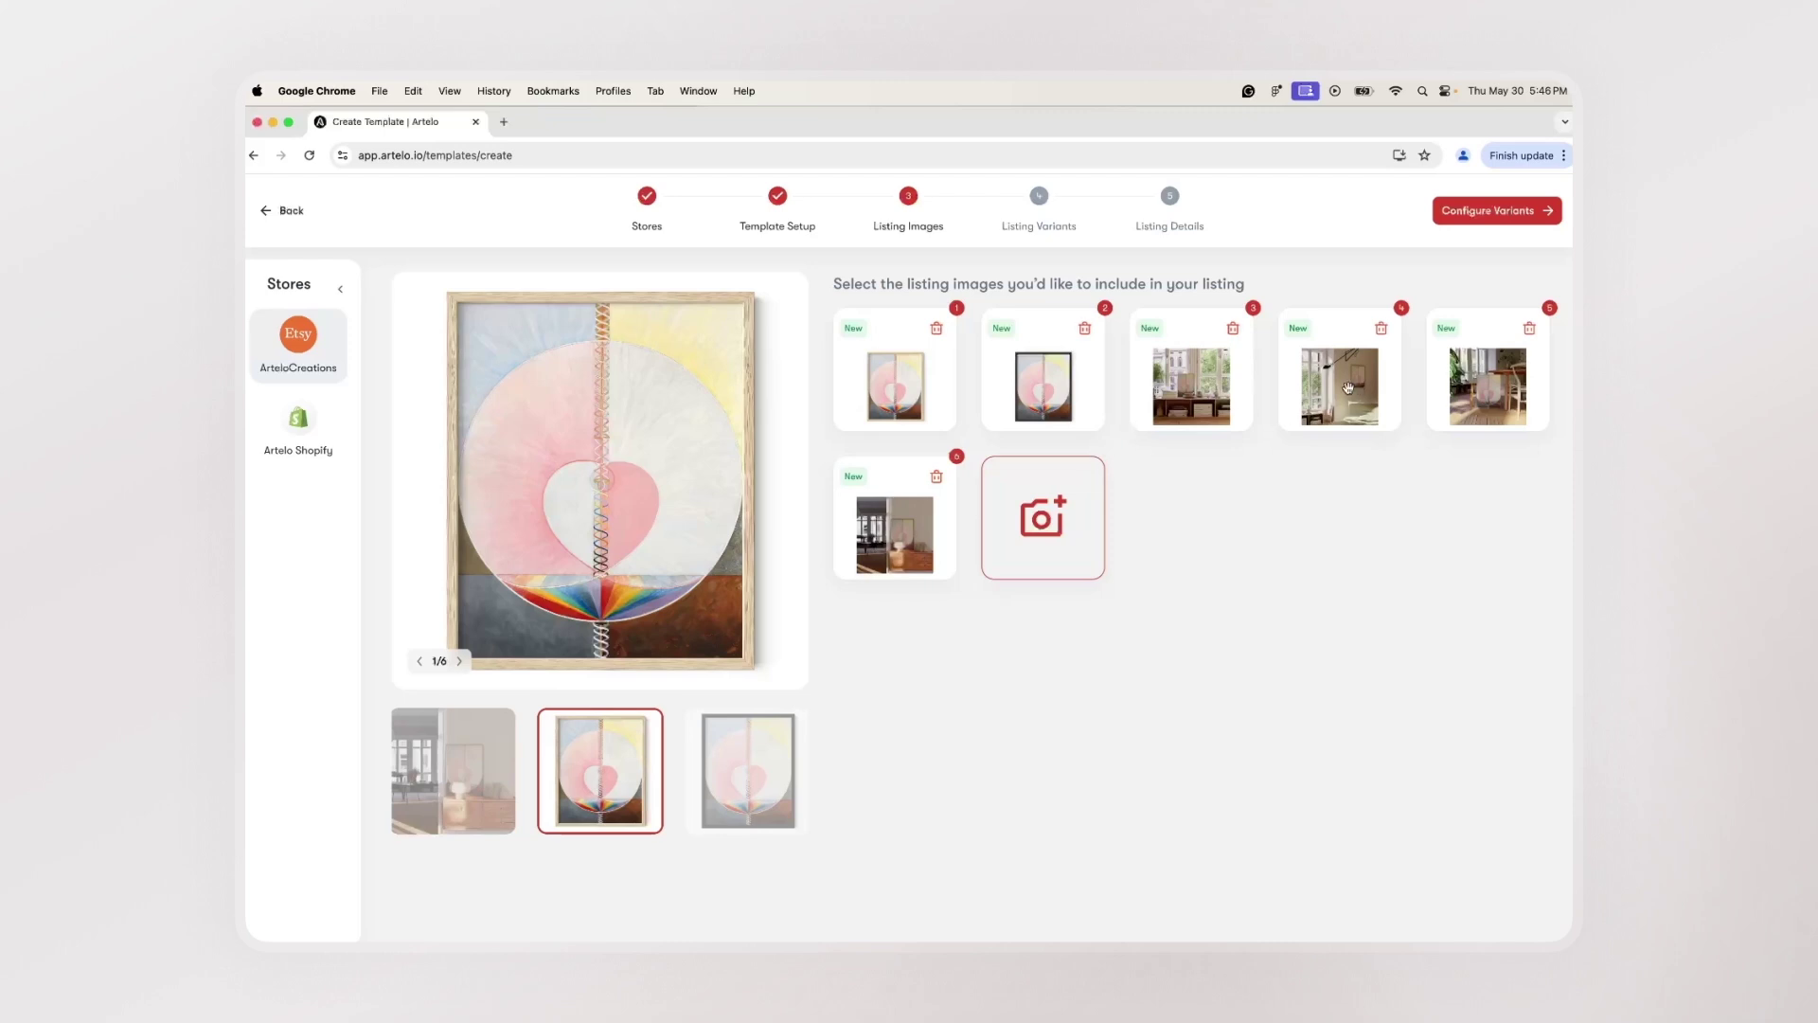
left_click_drag(1347, 386, 1191, 386)
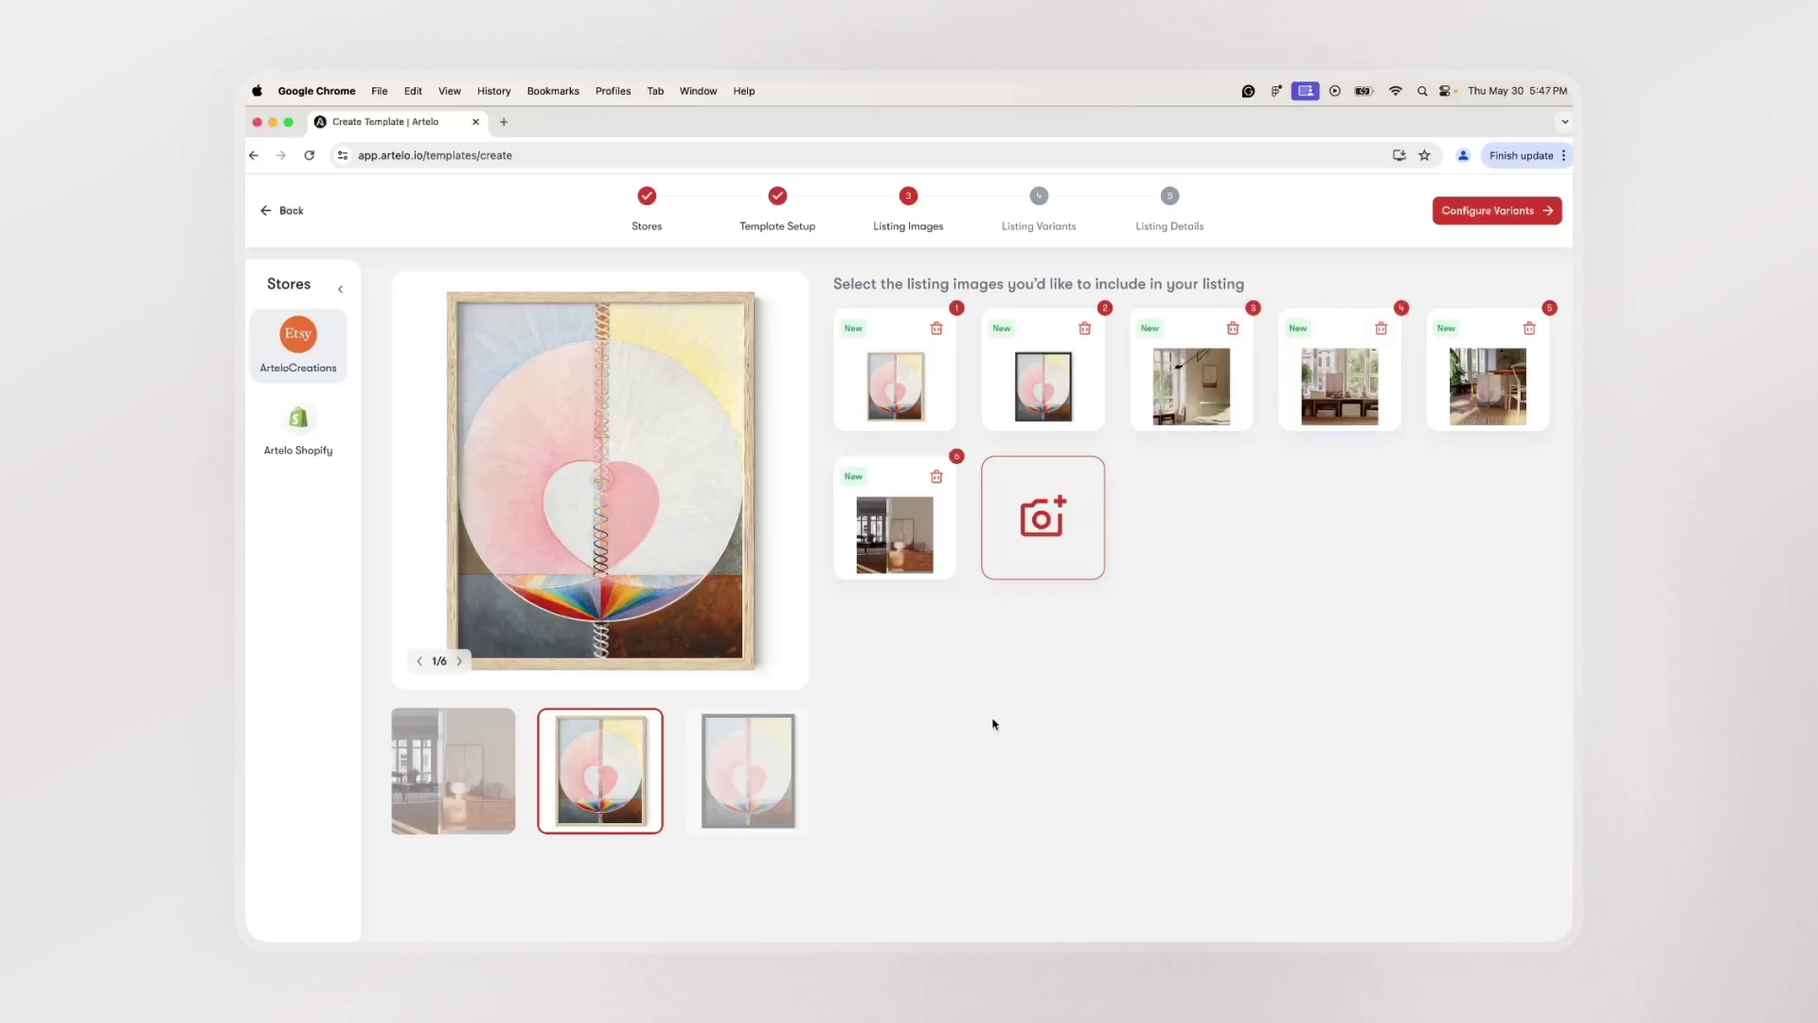
Add the library files as the Shopify shop's listing images.
left_click(301, 419)
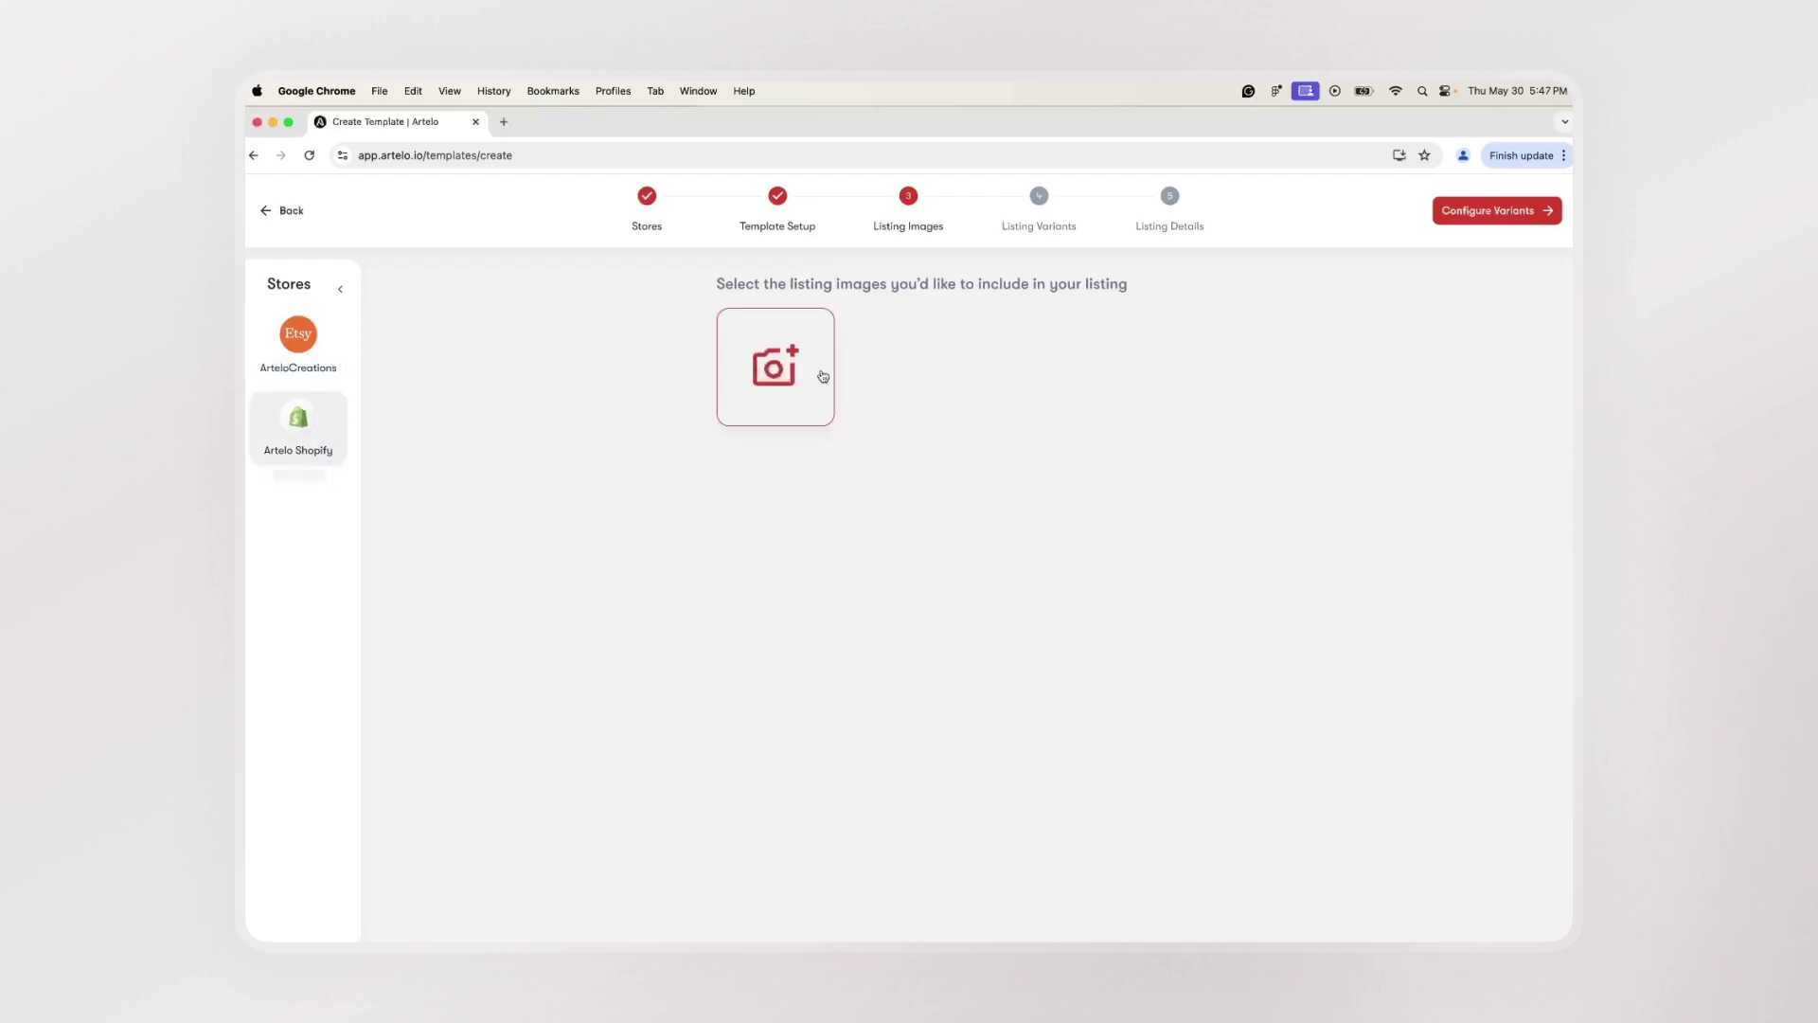
left_click(800, 375)
left_click_drag(1496, 682, 573, 502)
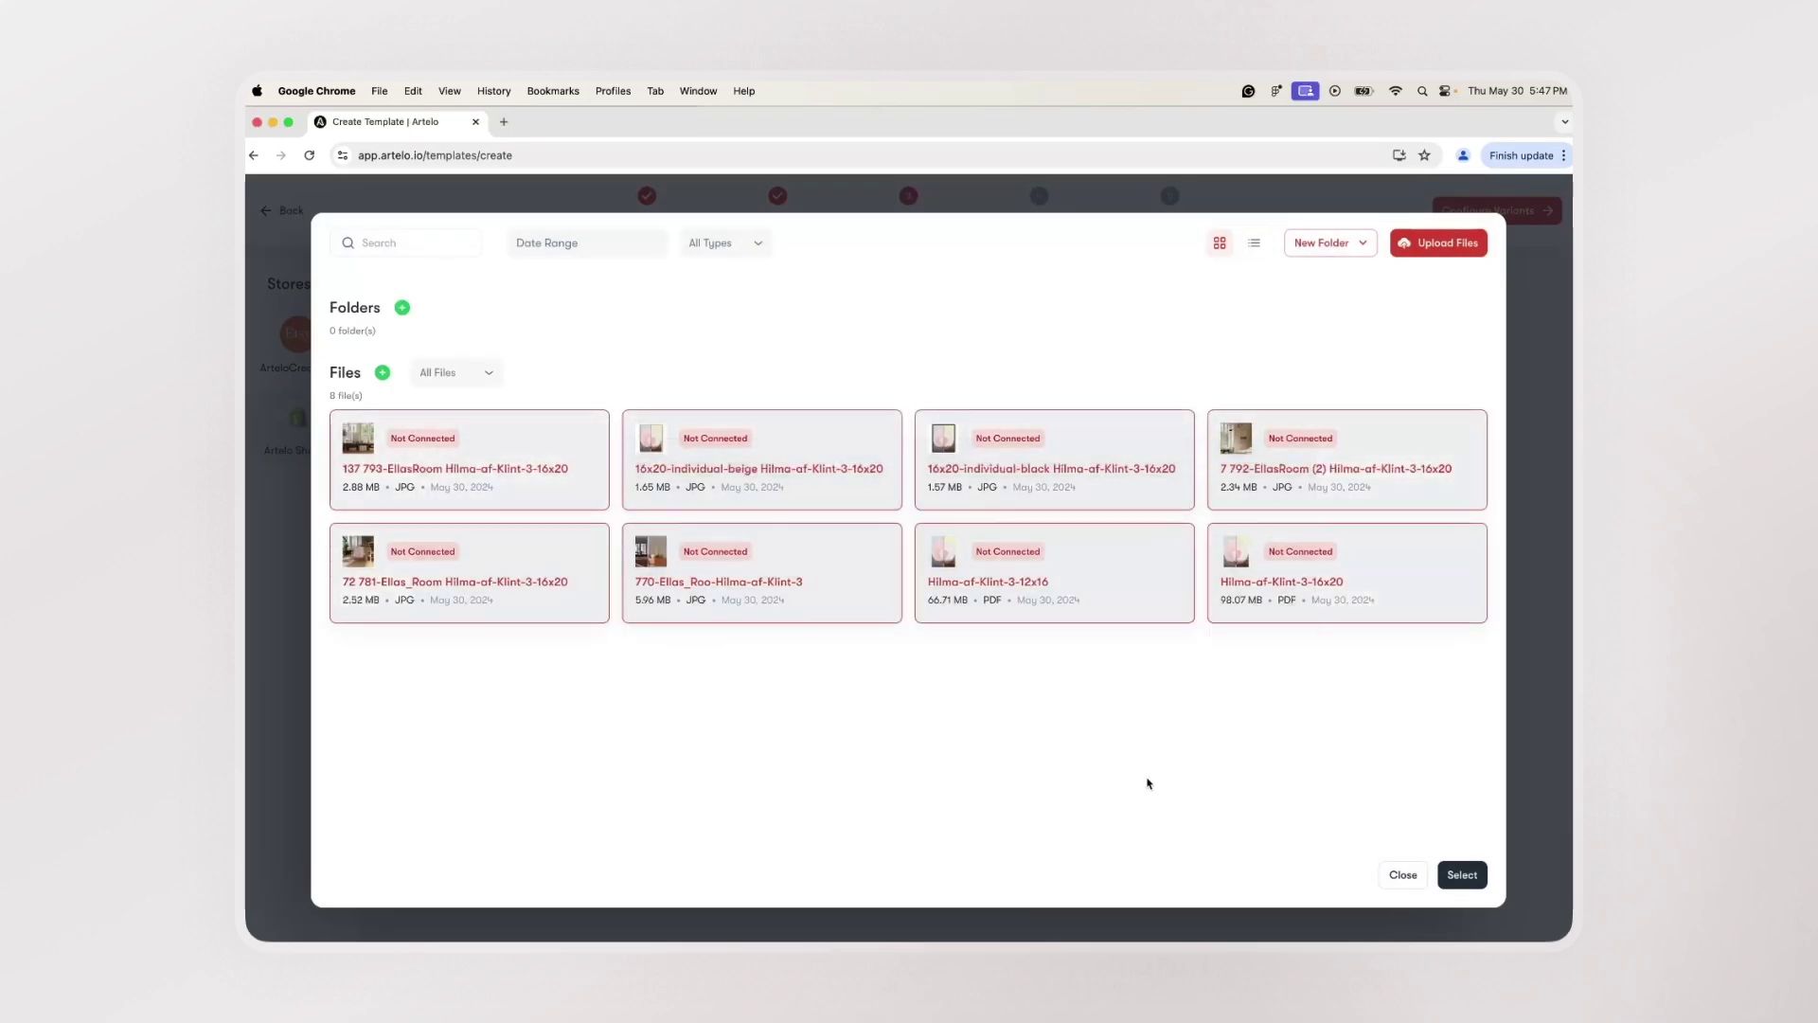
left_click(1463, 876)
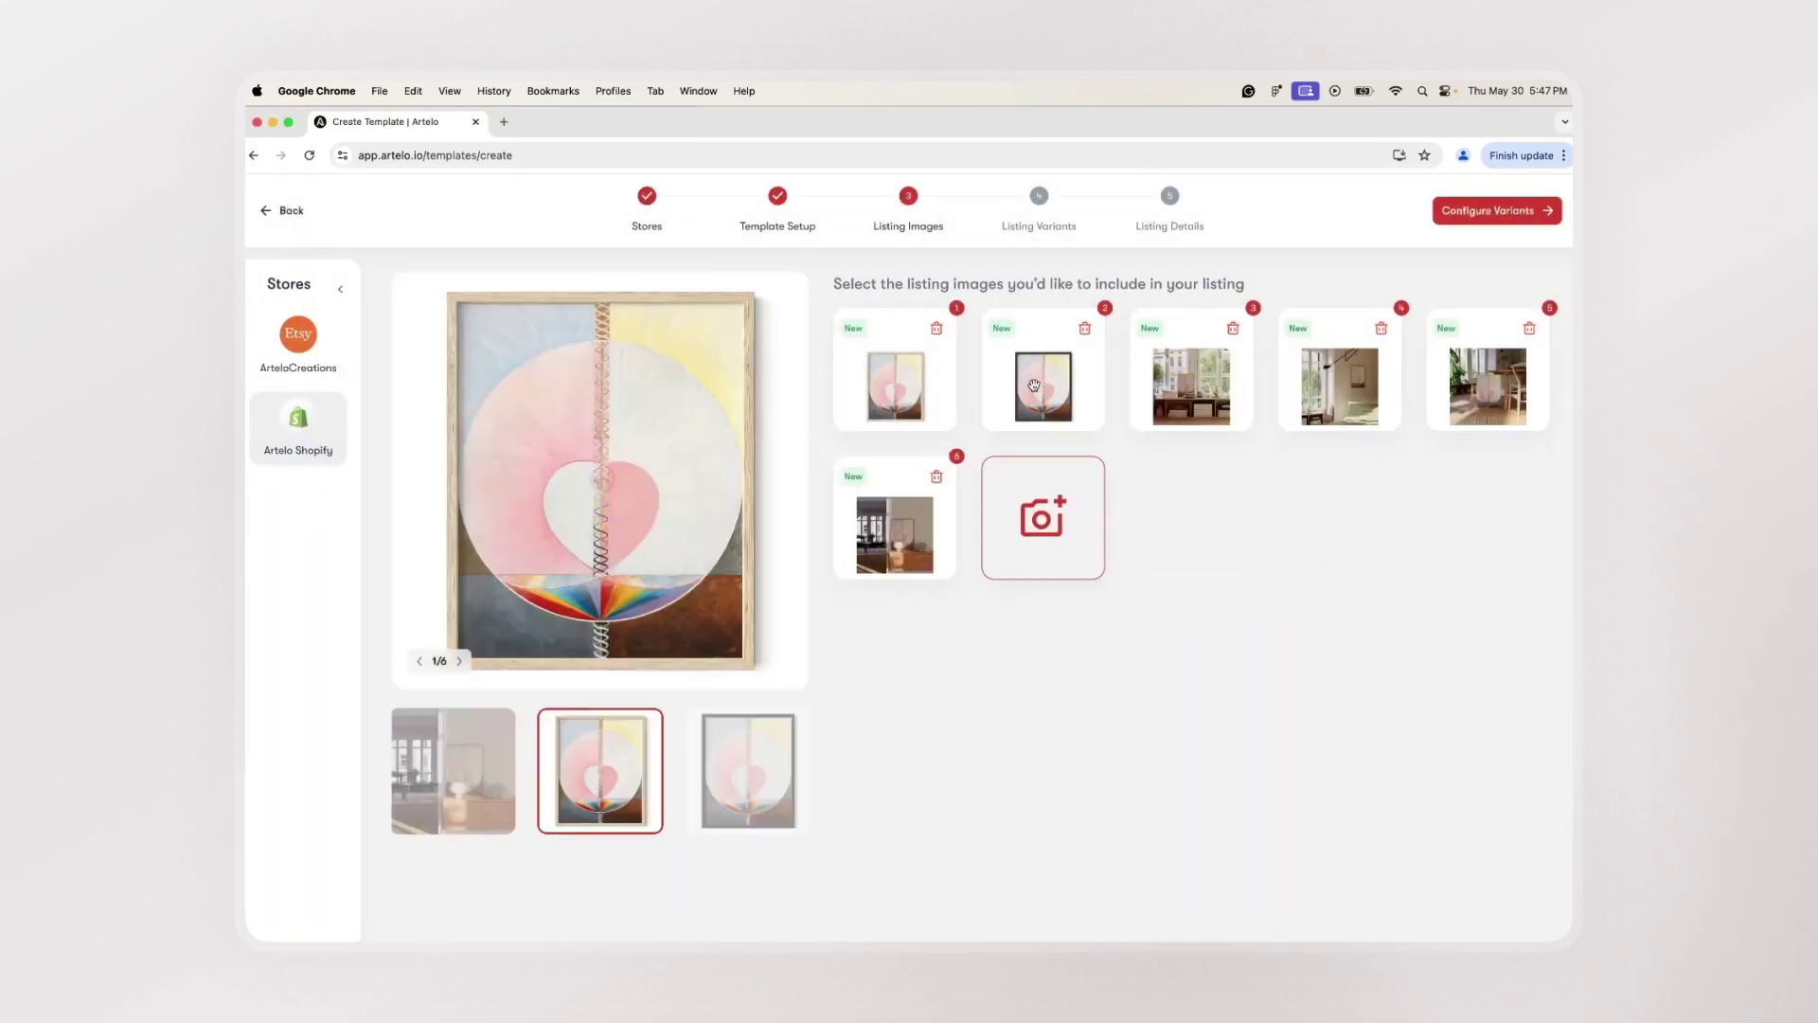
left_click(1497, 217)
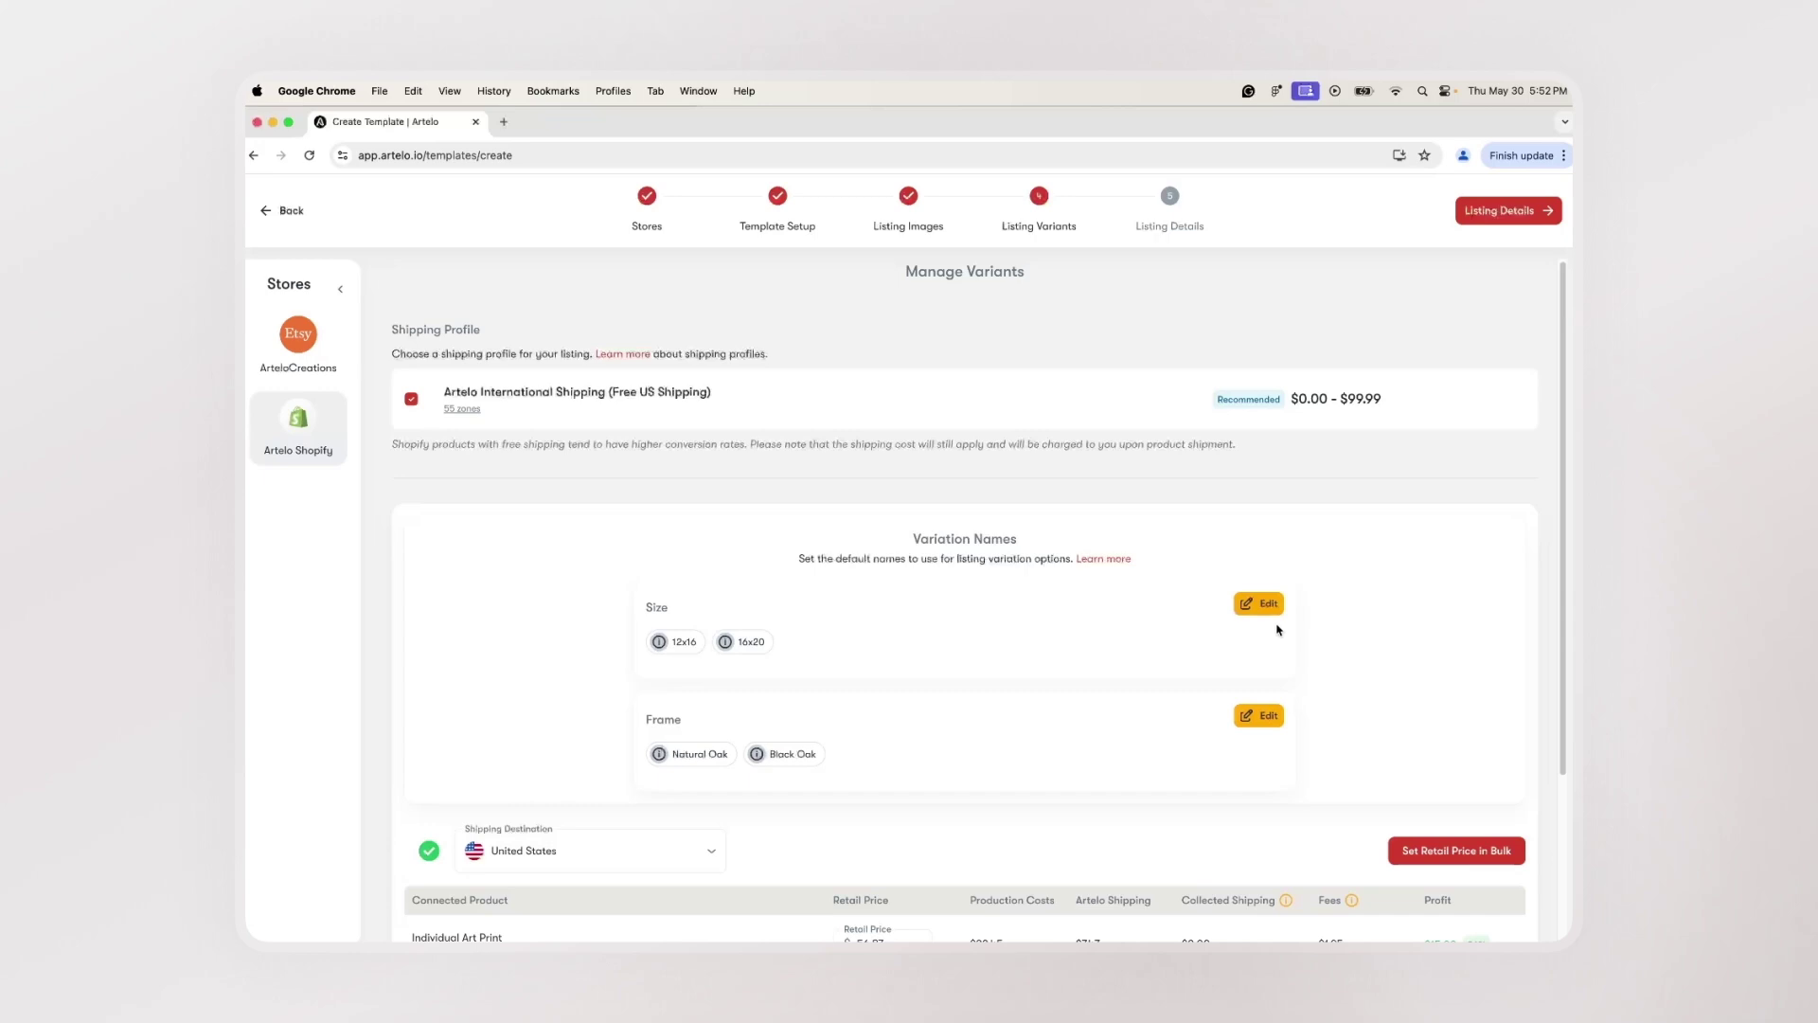
Save the Size names 12x16 and 16x20 and check prices $56.87 and $67.60 with $15.00 profit.
left_click(1260, 604)
scroll(1097, 744, "down", 2)
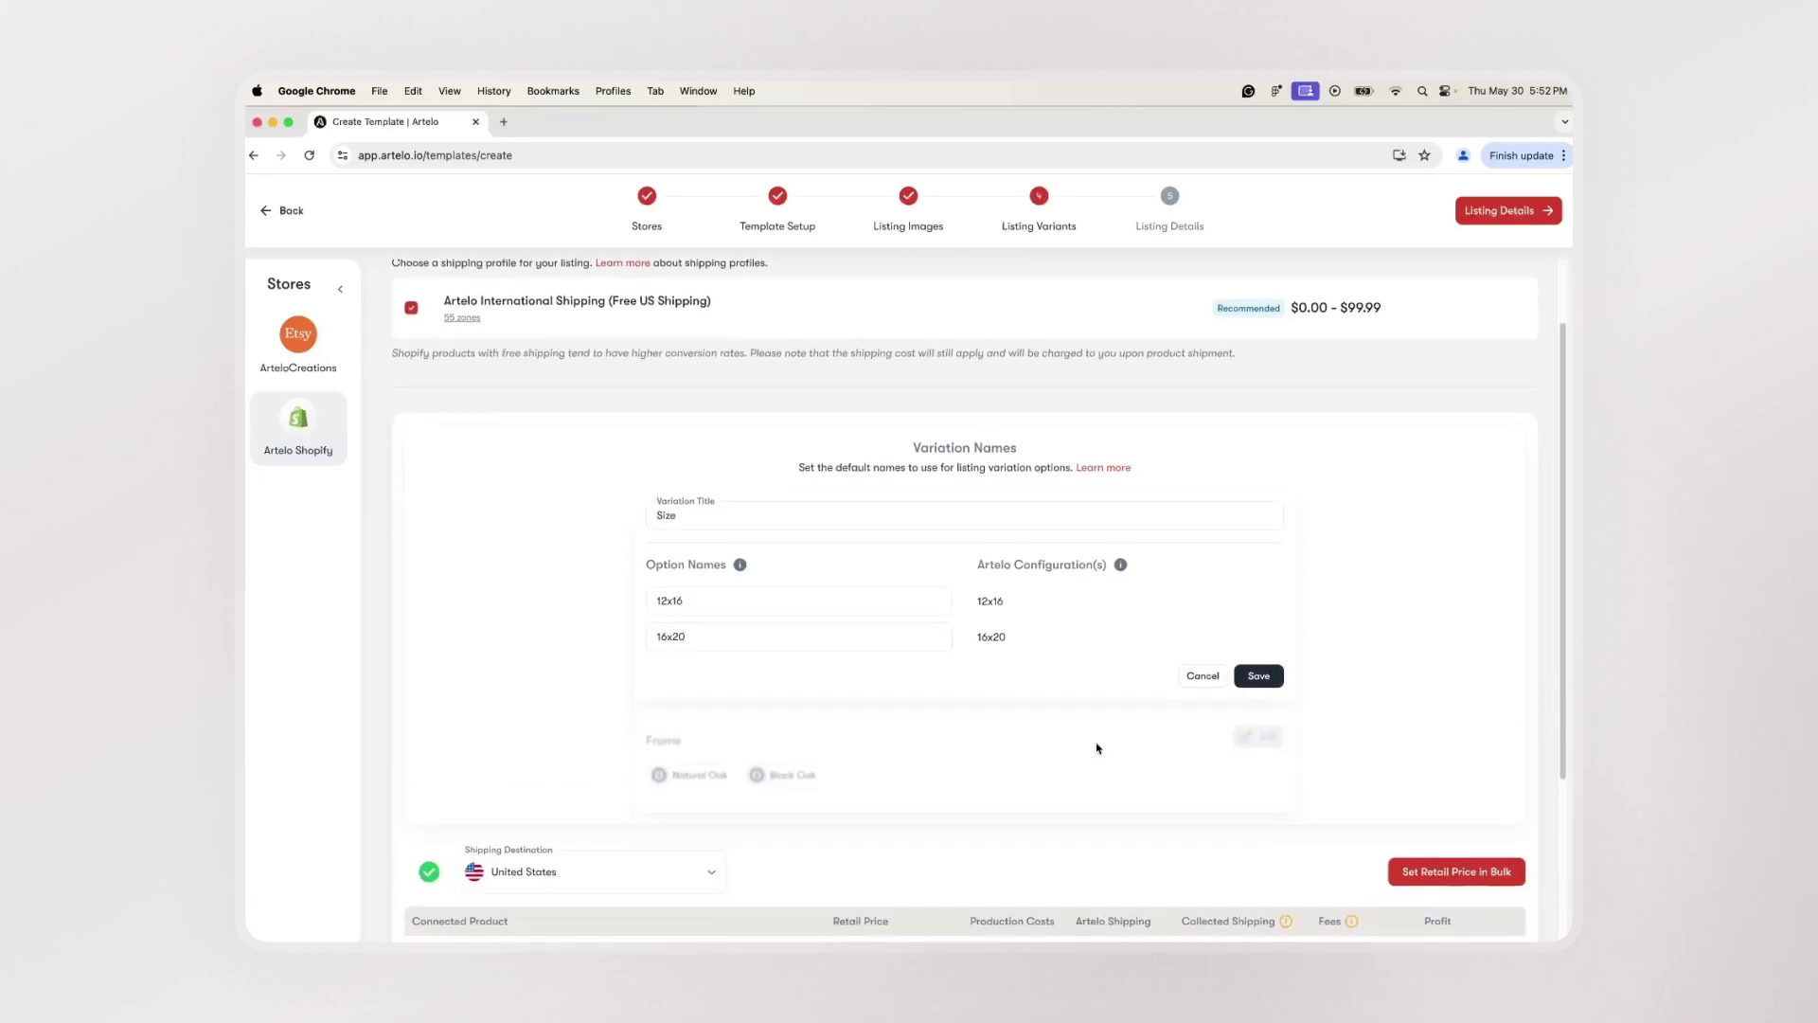
left_click(1259, 675)
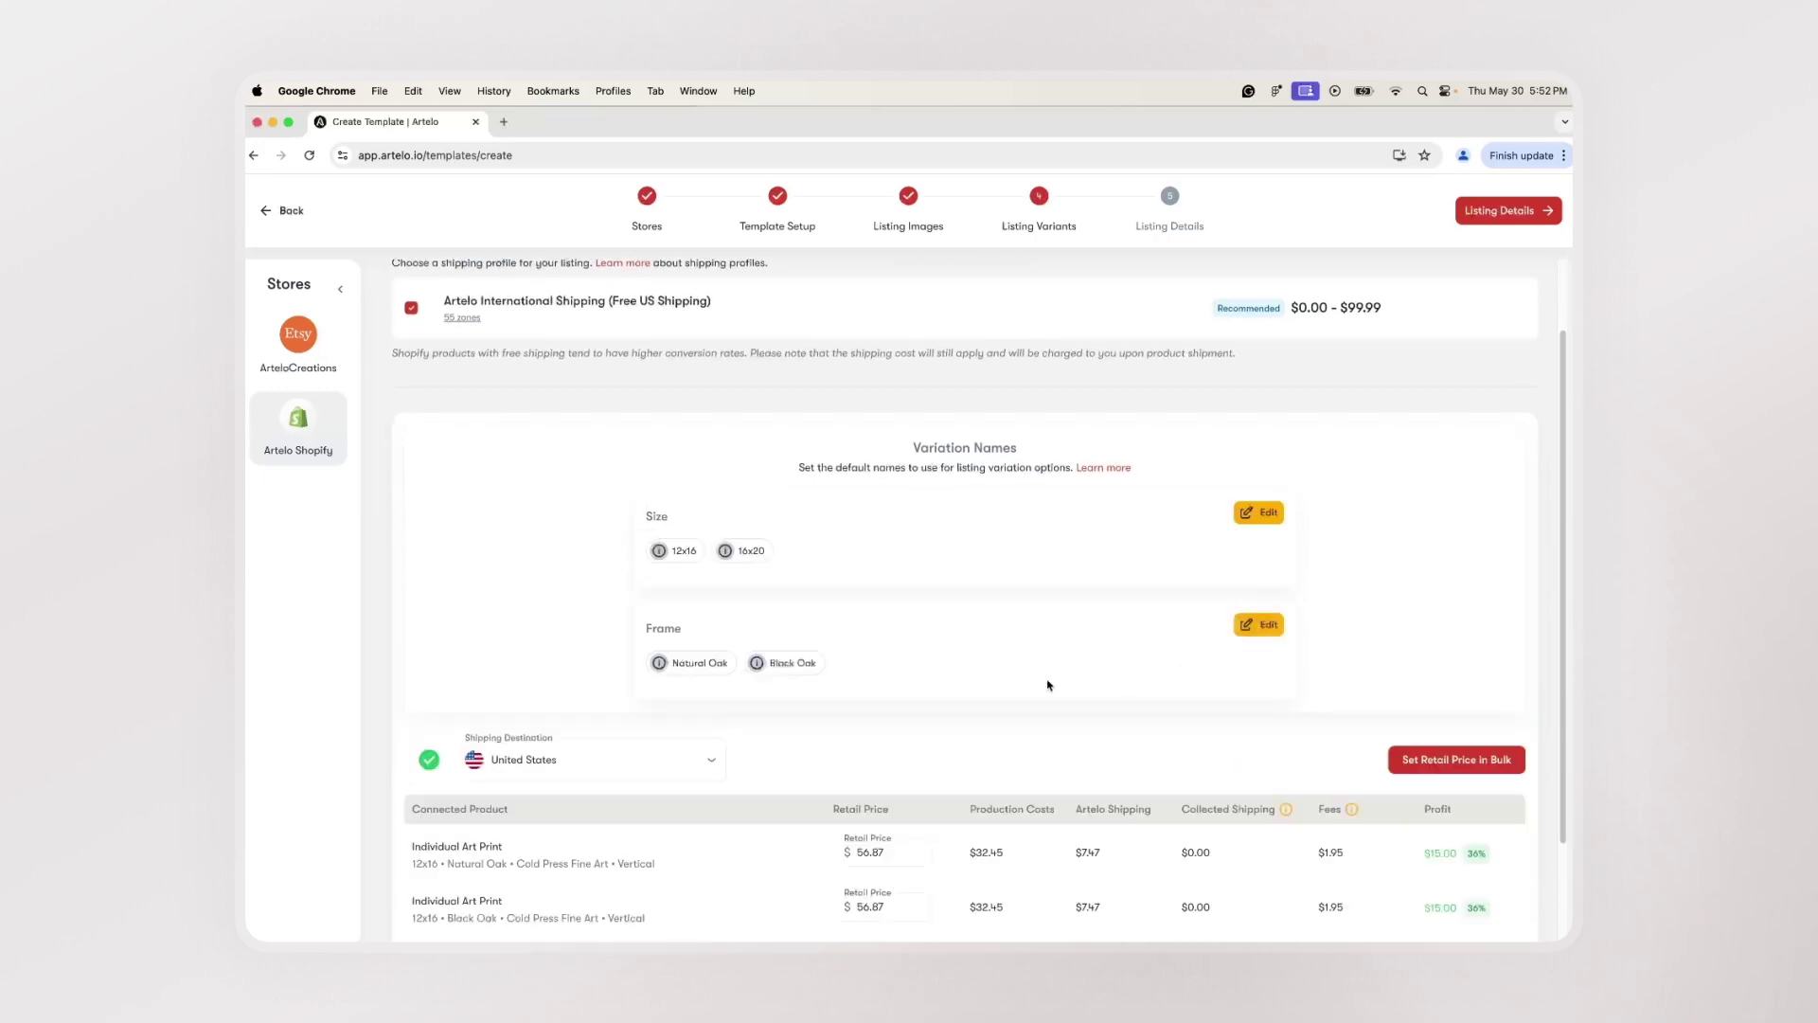
scroll(976, 682, "down", 3)
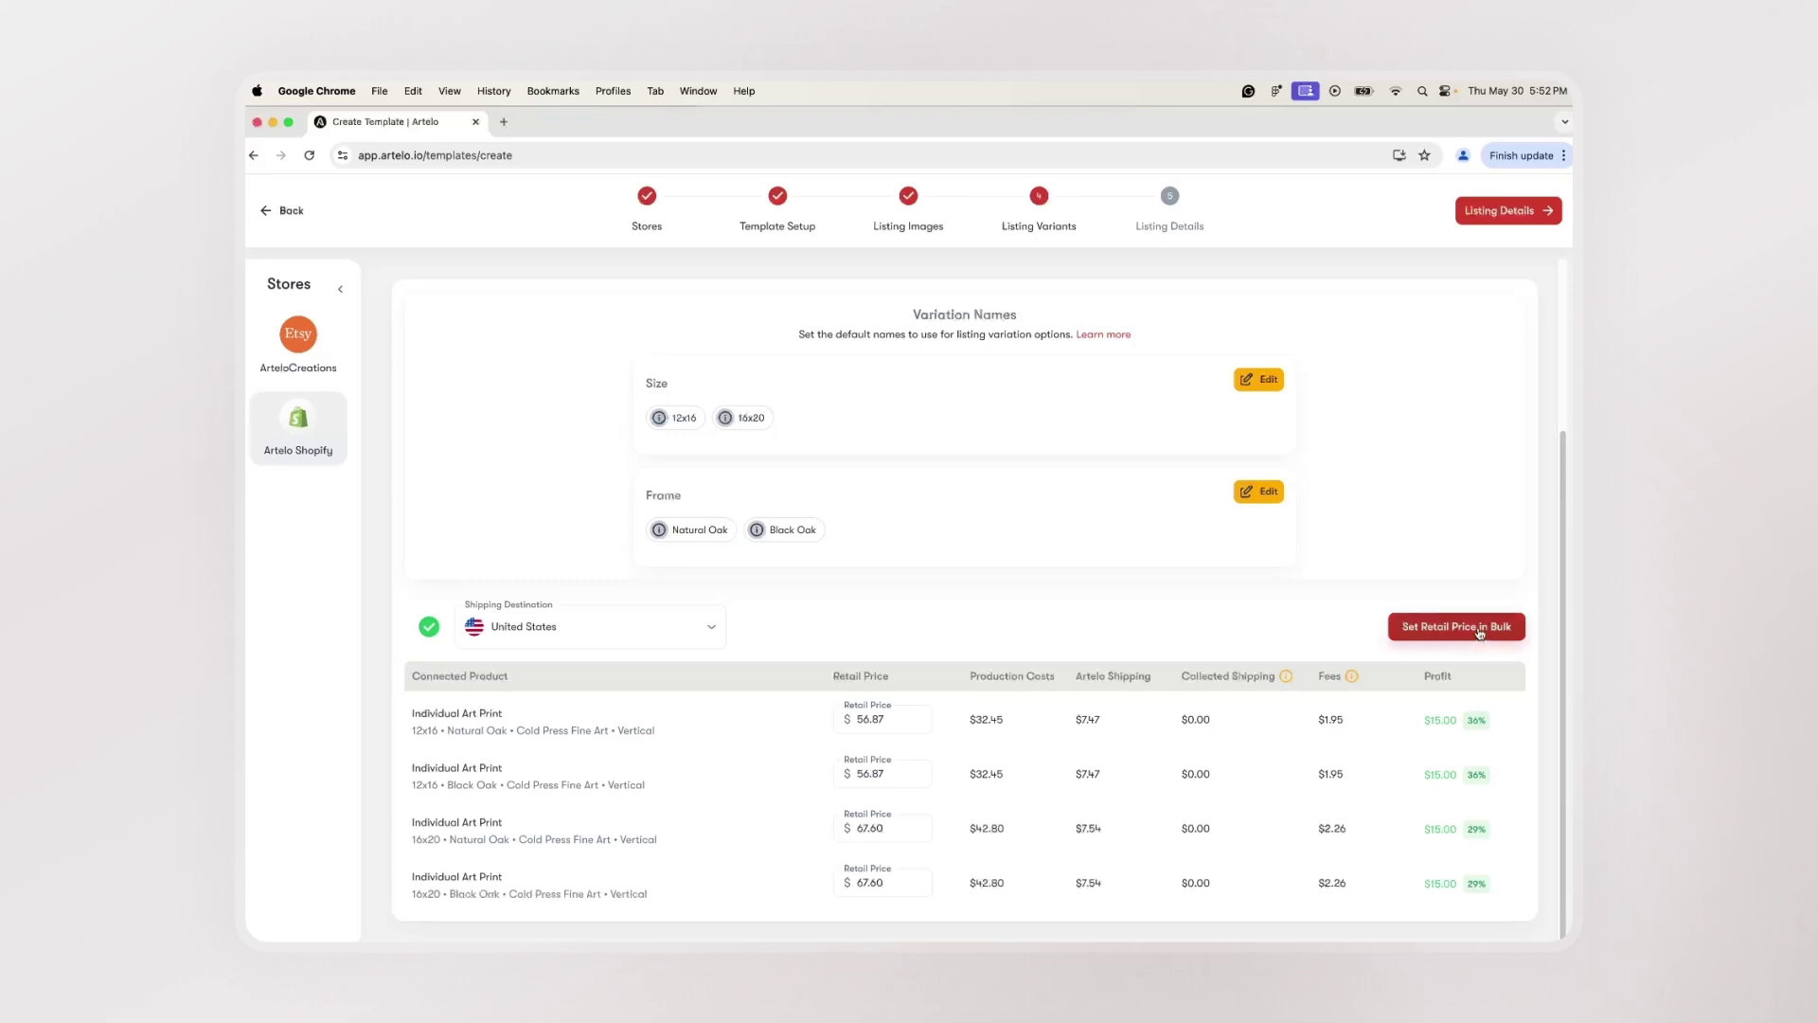
Open bulk retail pricing for Shopify and try the profit, margin and fixed-price methods.
left_click(1480, 633)
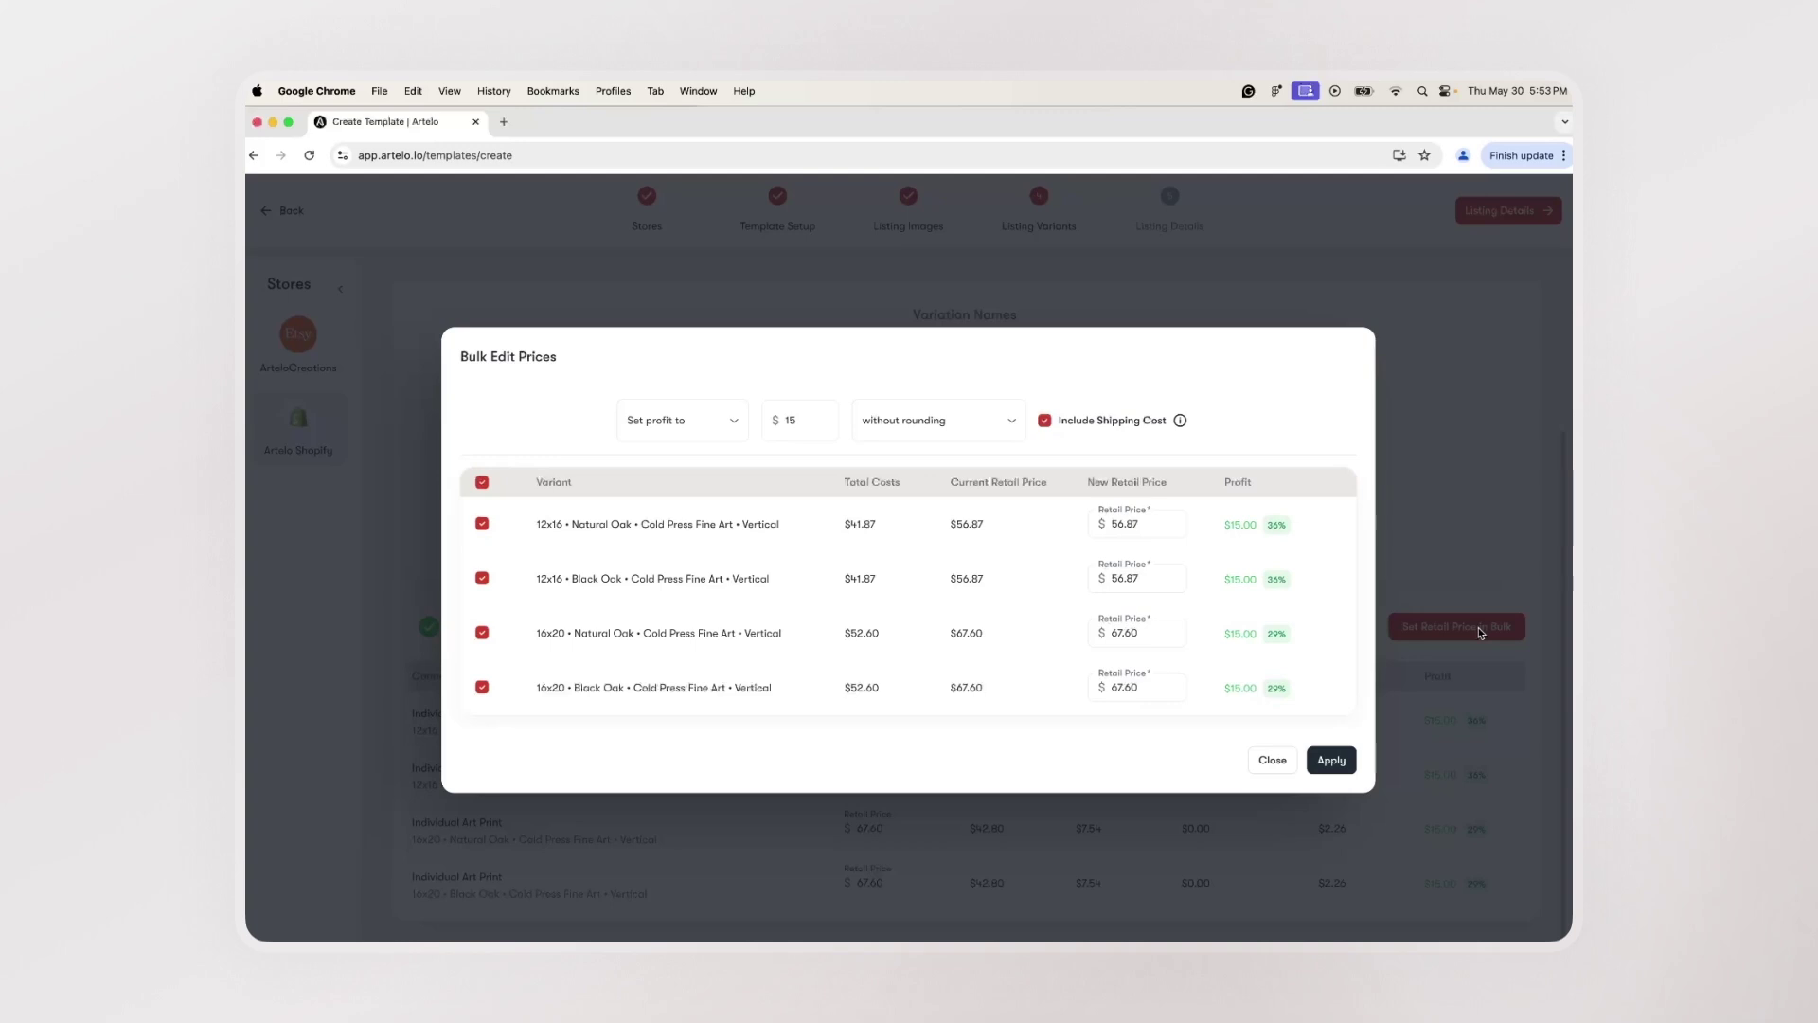
left_click(832, 431)
key("BackSpace")
key("BackSpace")
type("20")
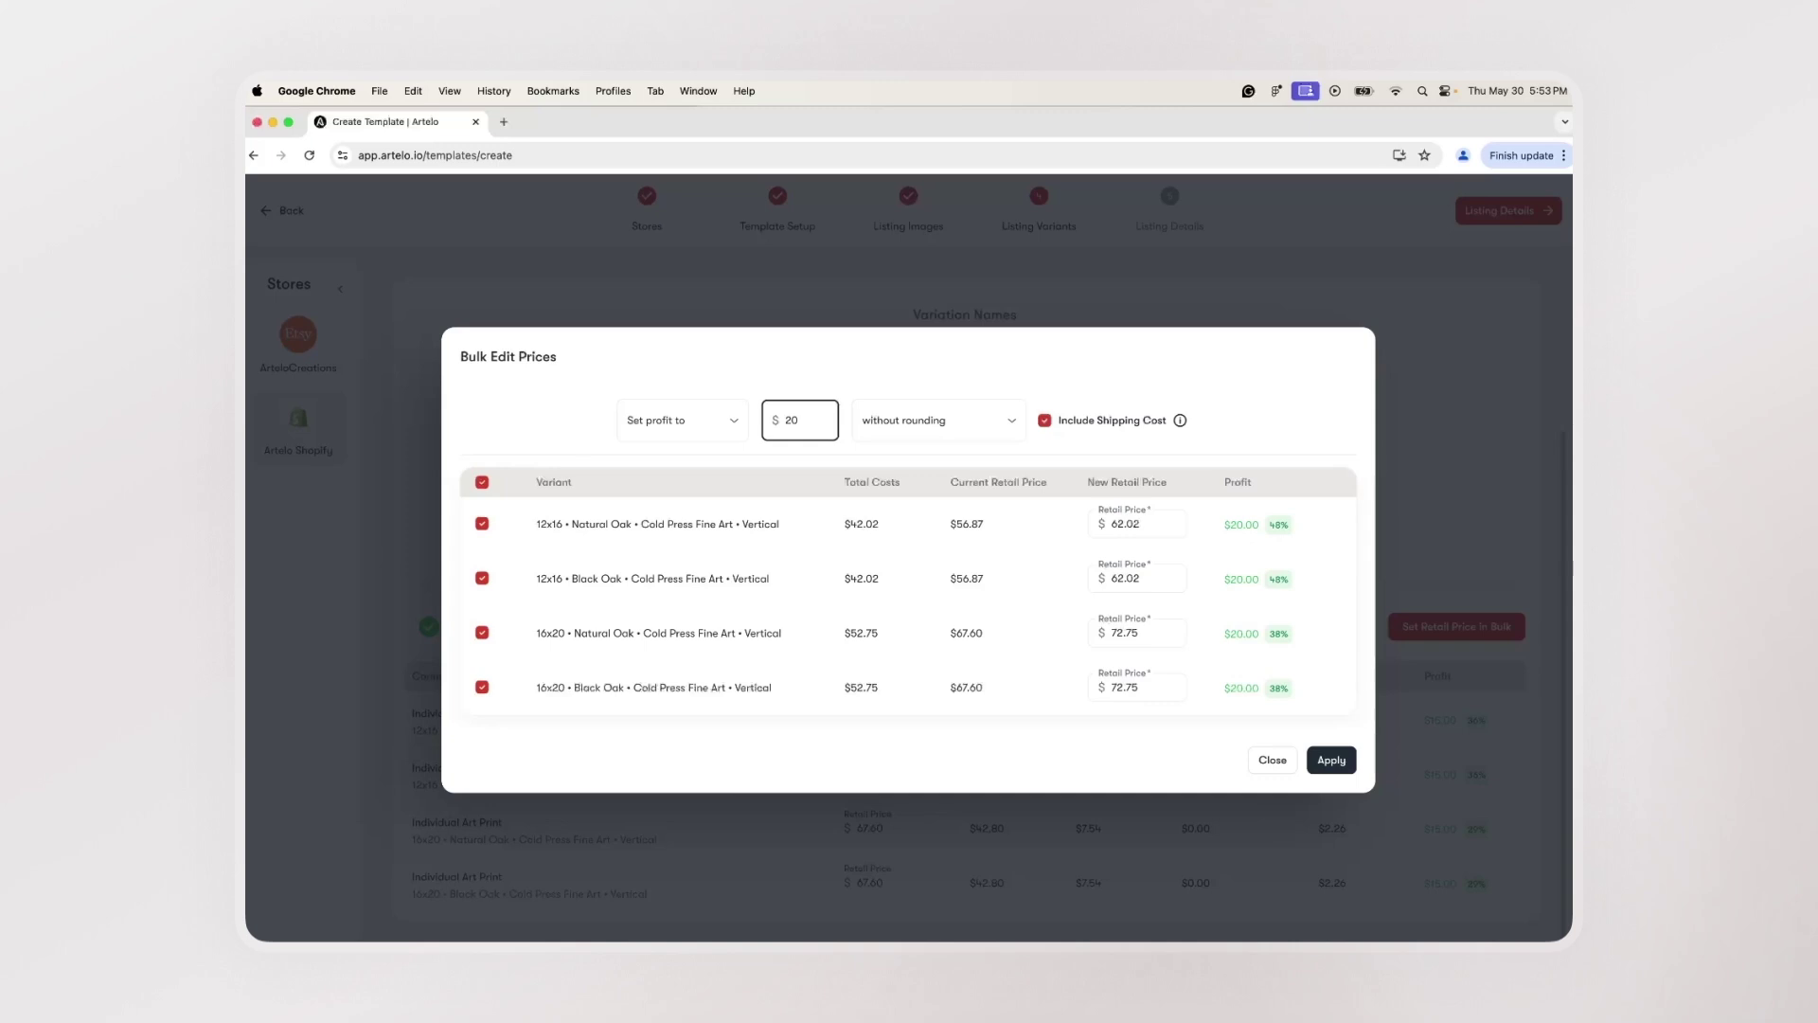
left_click(688, 431)
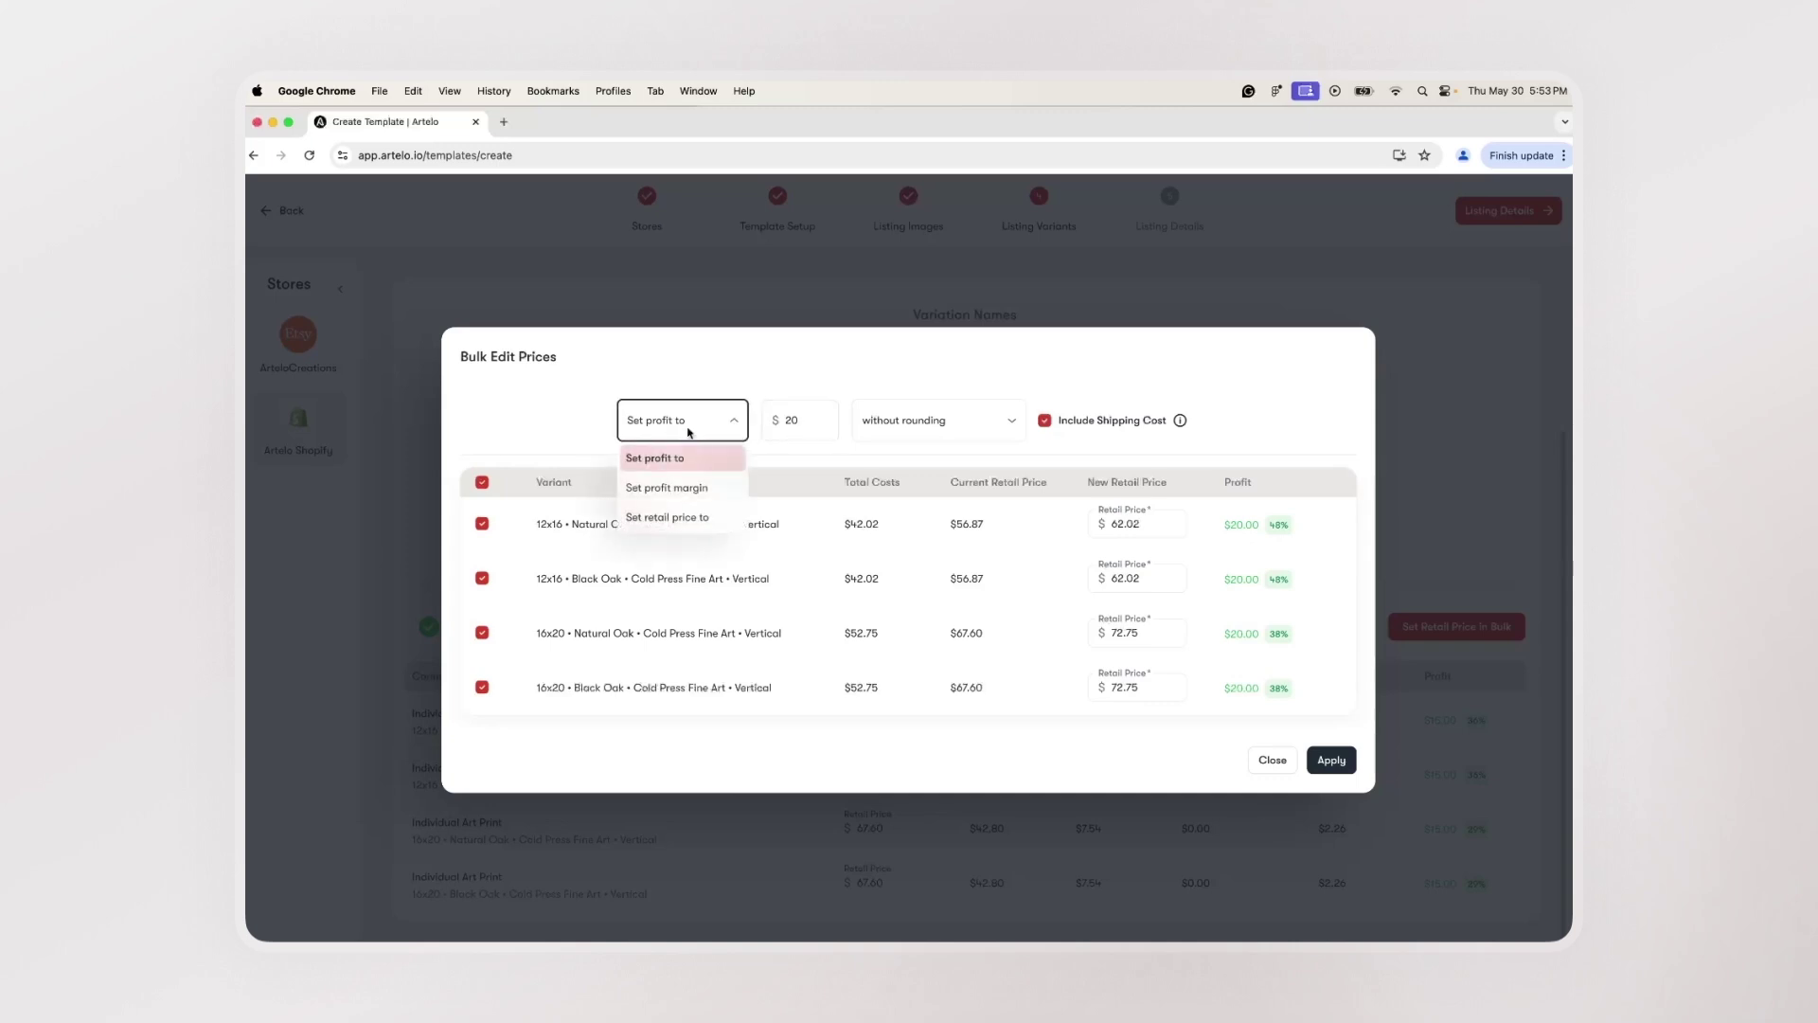
left_click(695, 489)
left_click(740, 431)
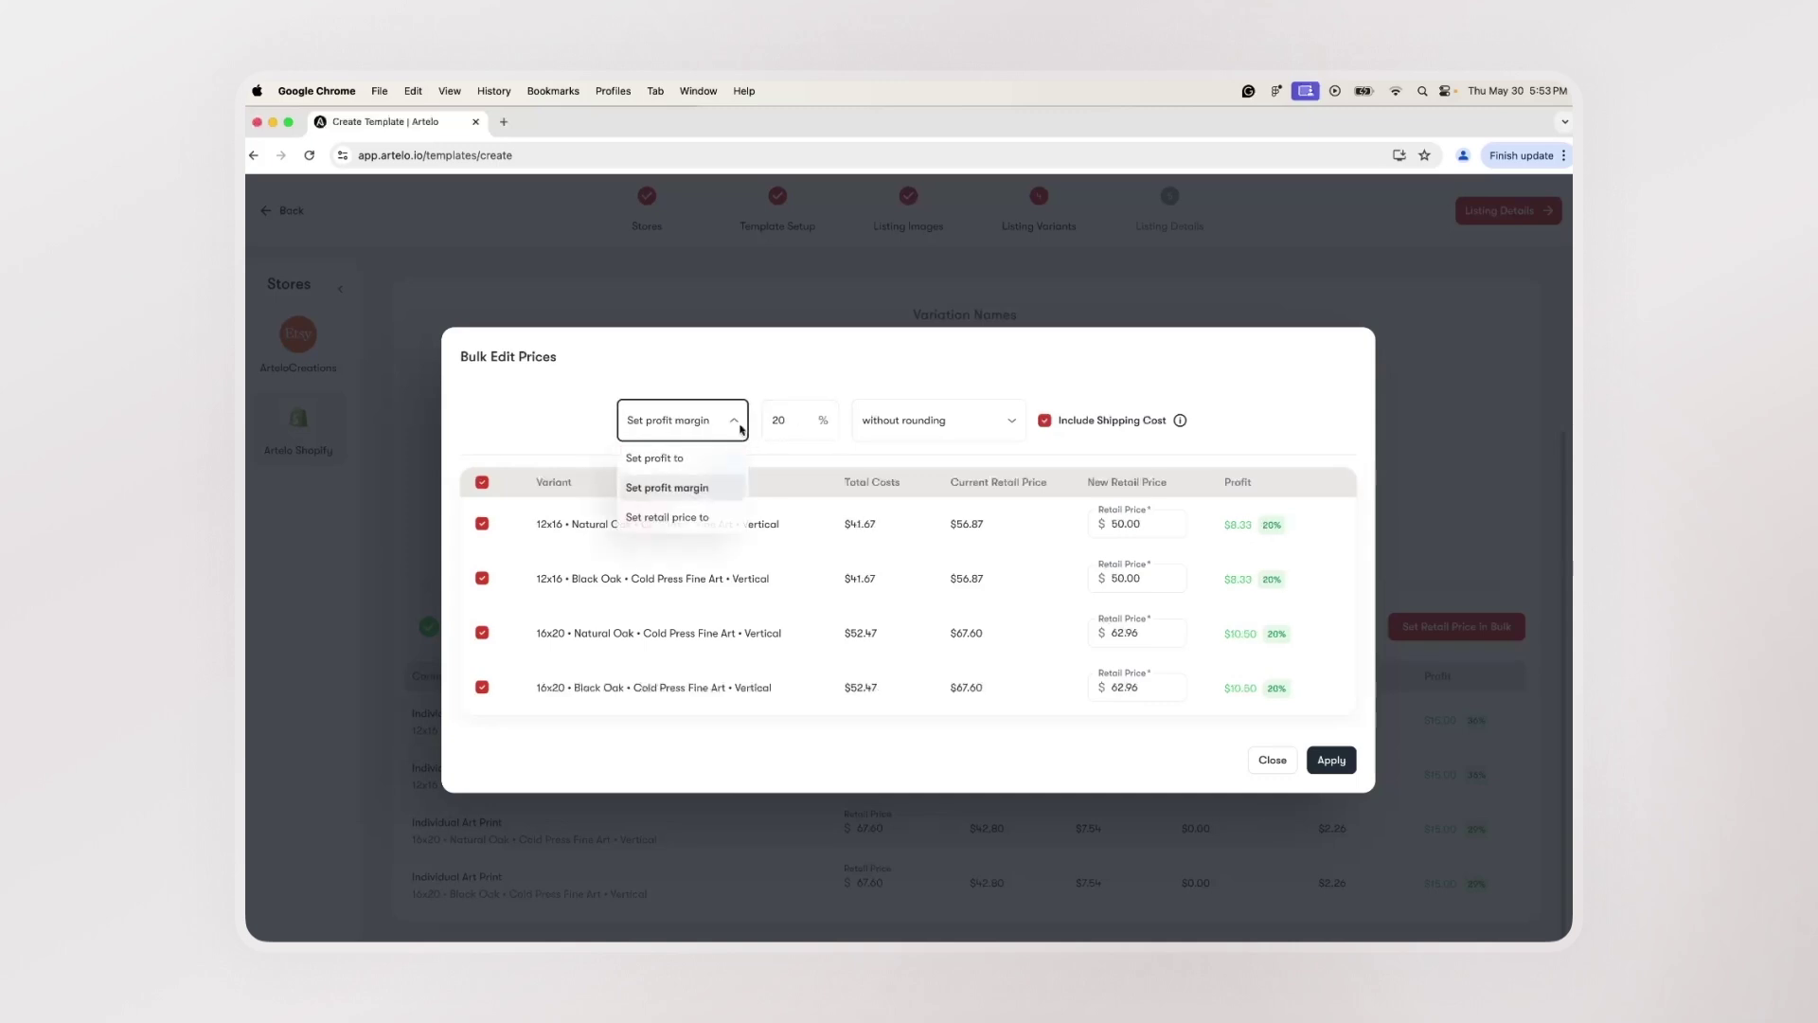
left_click(725, 514)
double_click(884, 419)
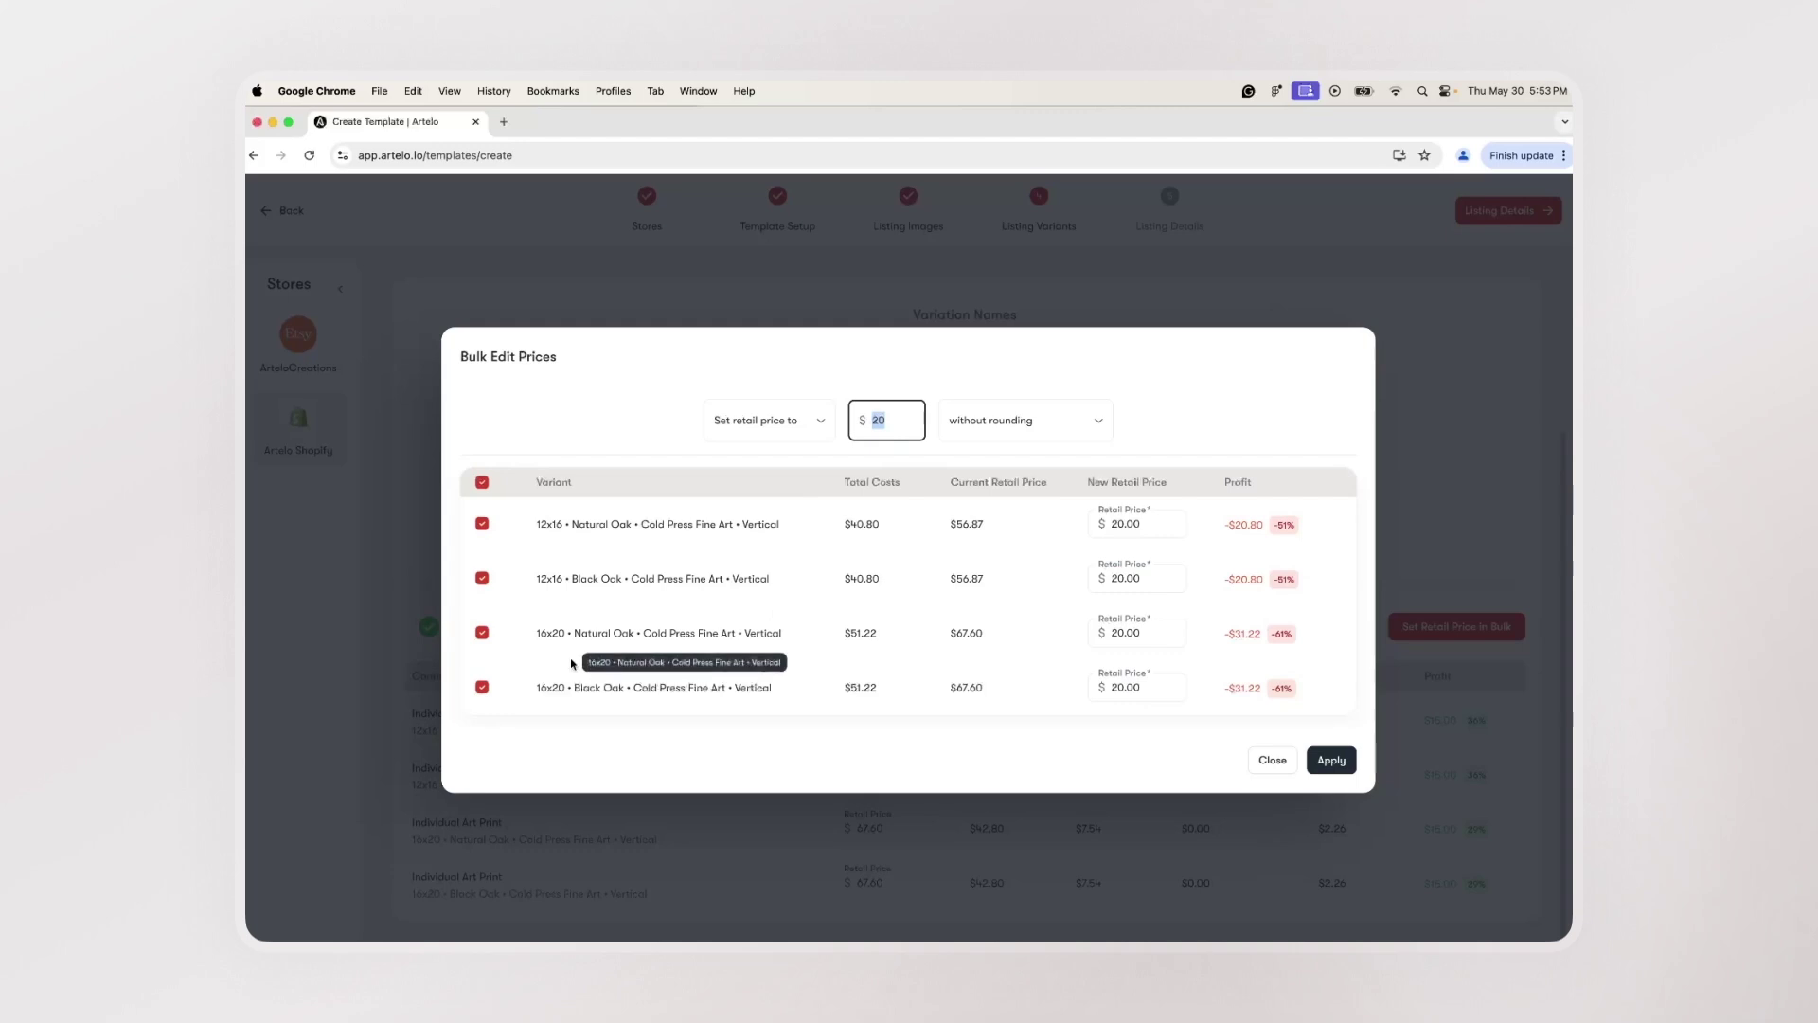
Apply a fixed $15 profit to all four Shopify variants.
left_click(482, 686)
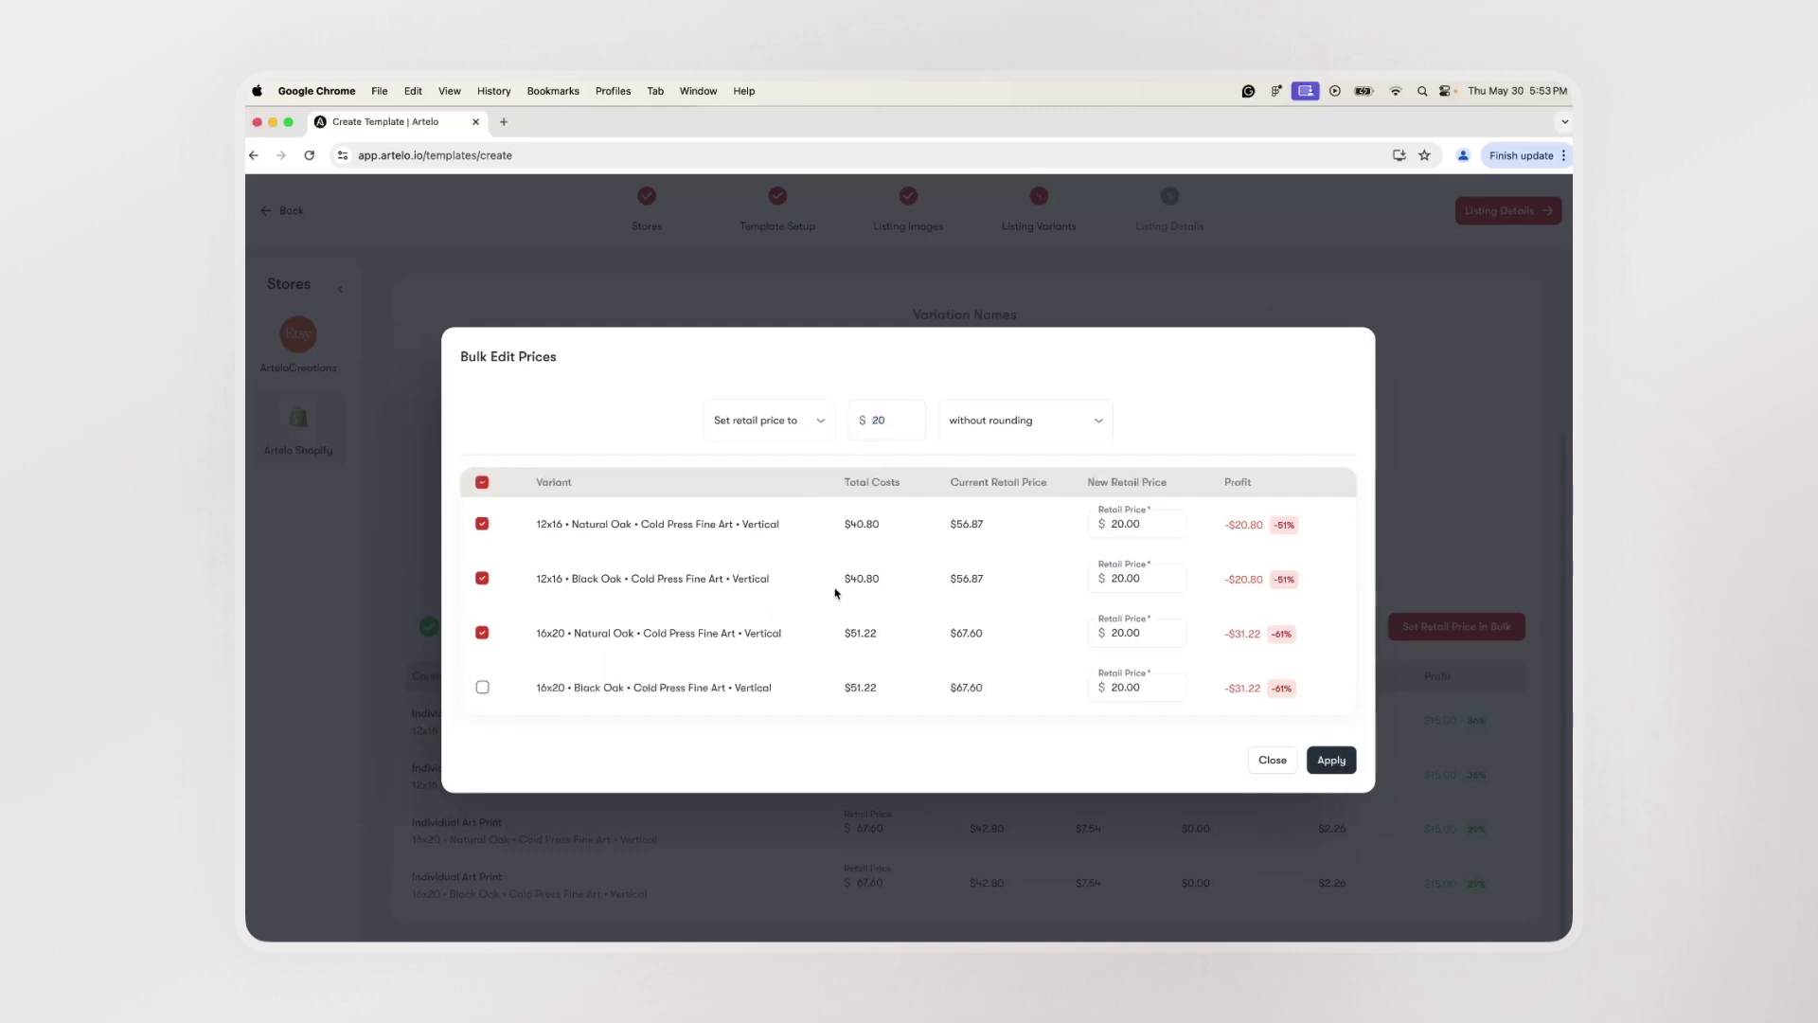
left_click(482, 687)
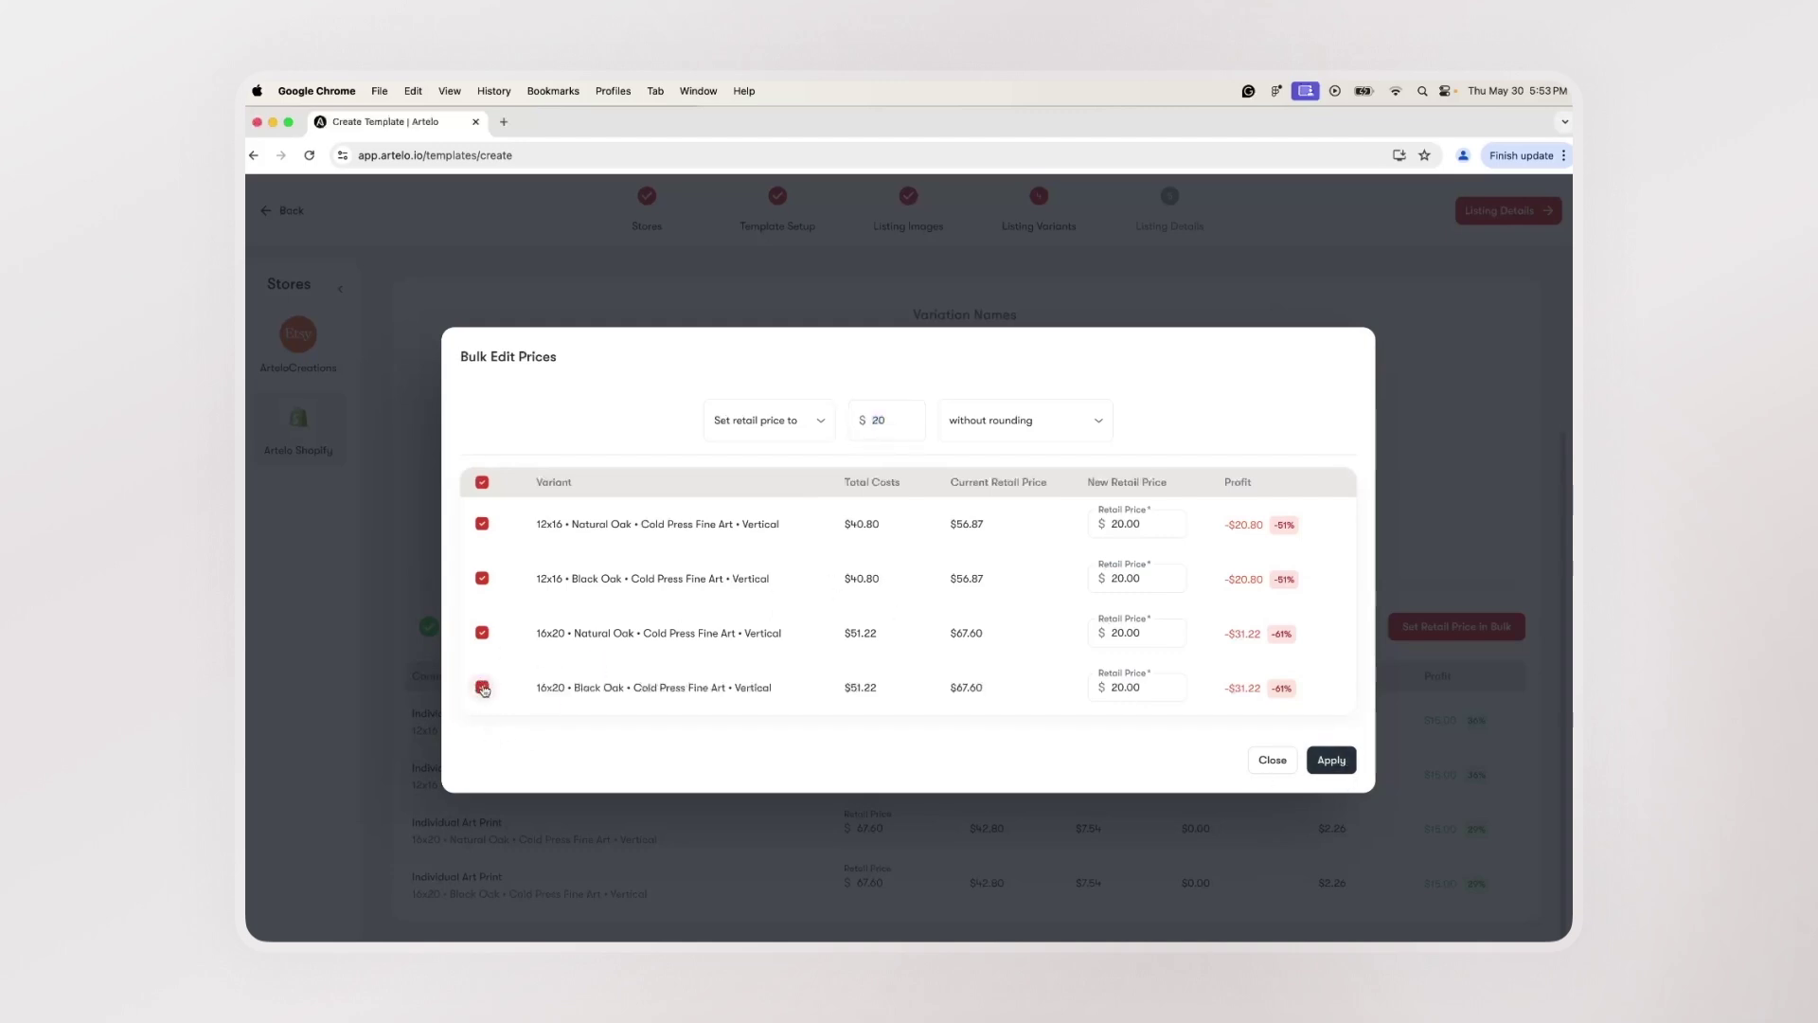
left_click(794, 442)
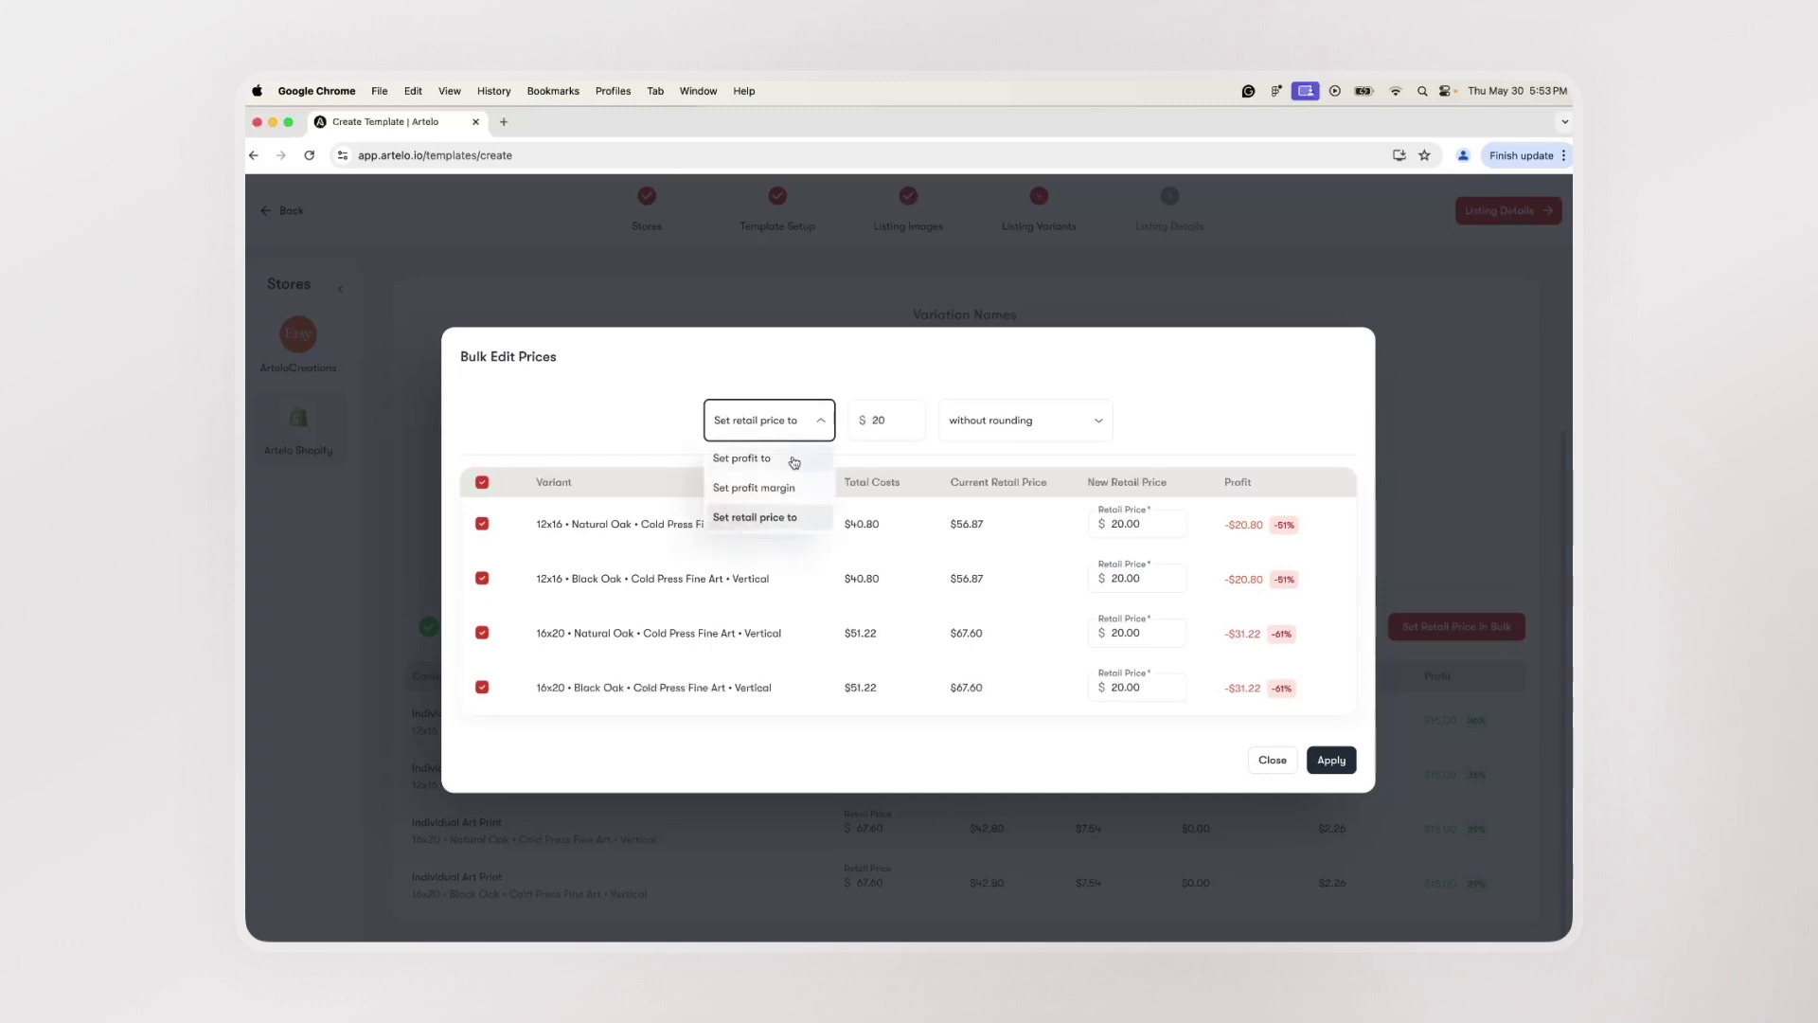
left_click(793, 459)
key("Tab")
type("15")
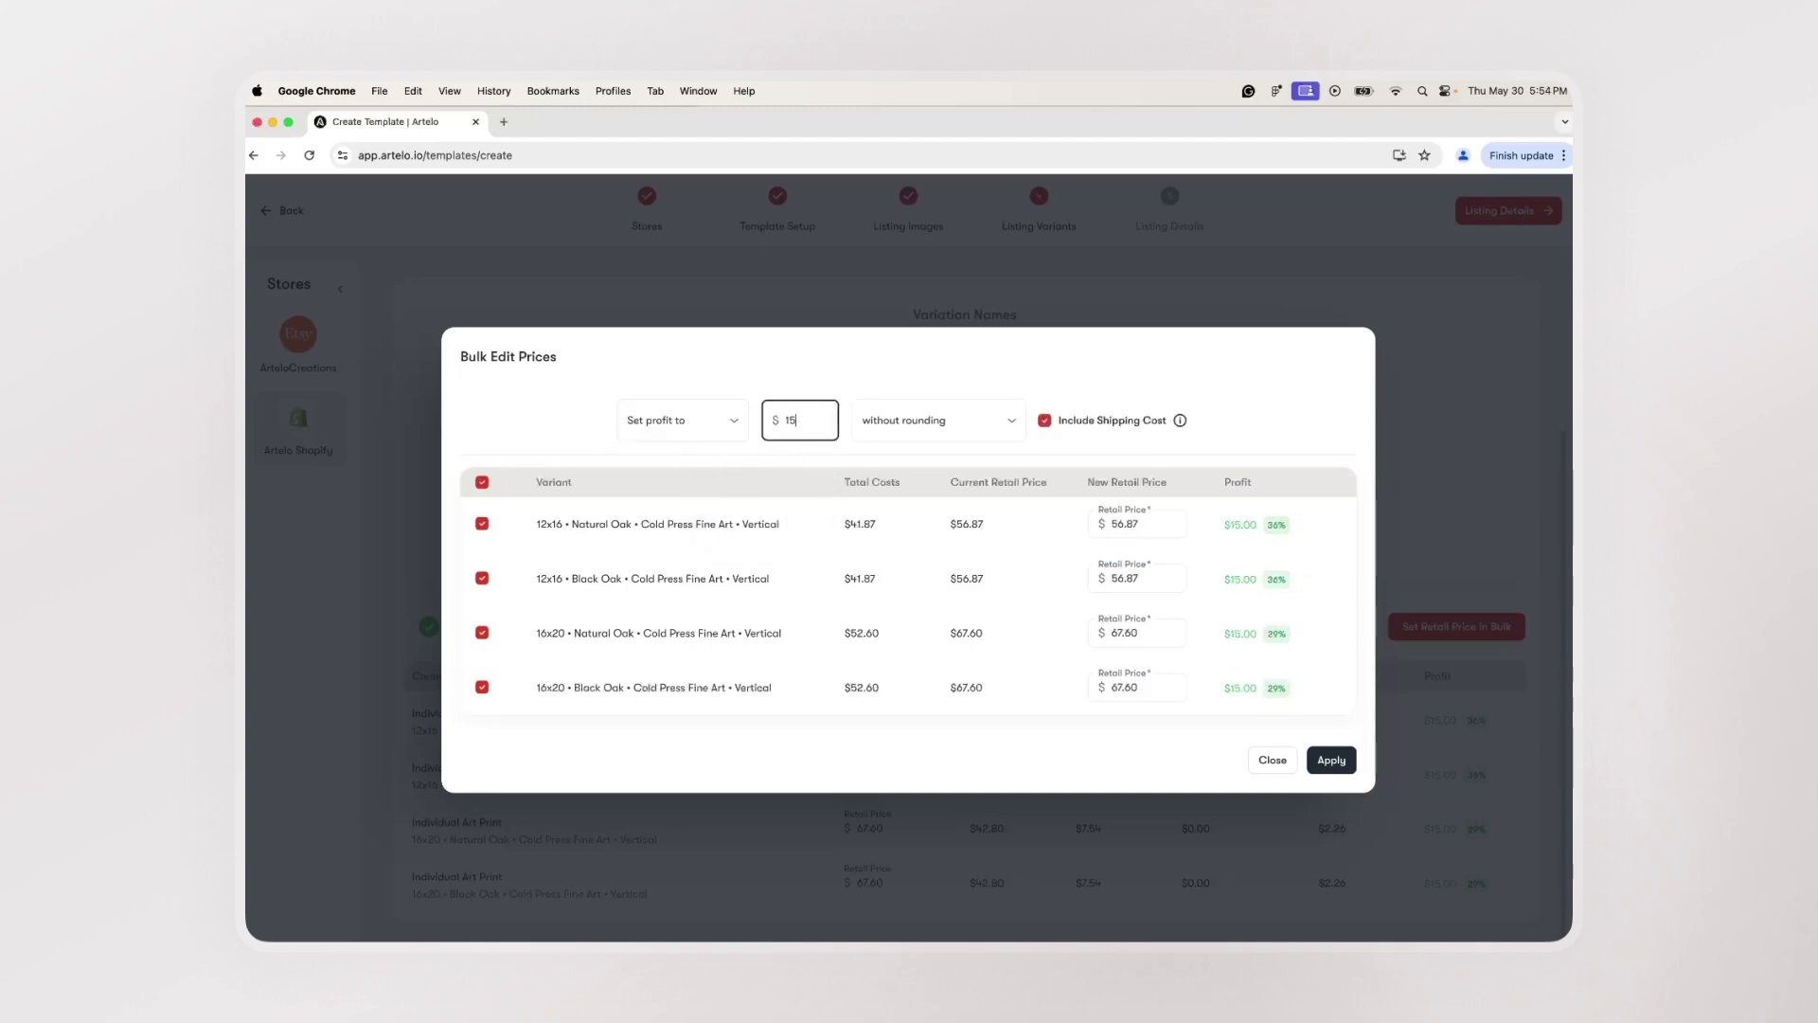
left_click(1331, 760)
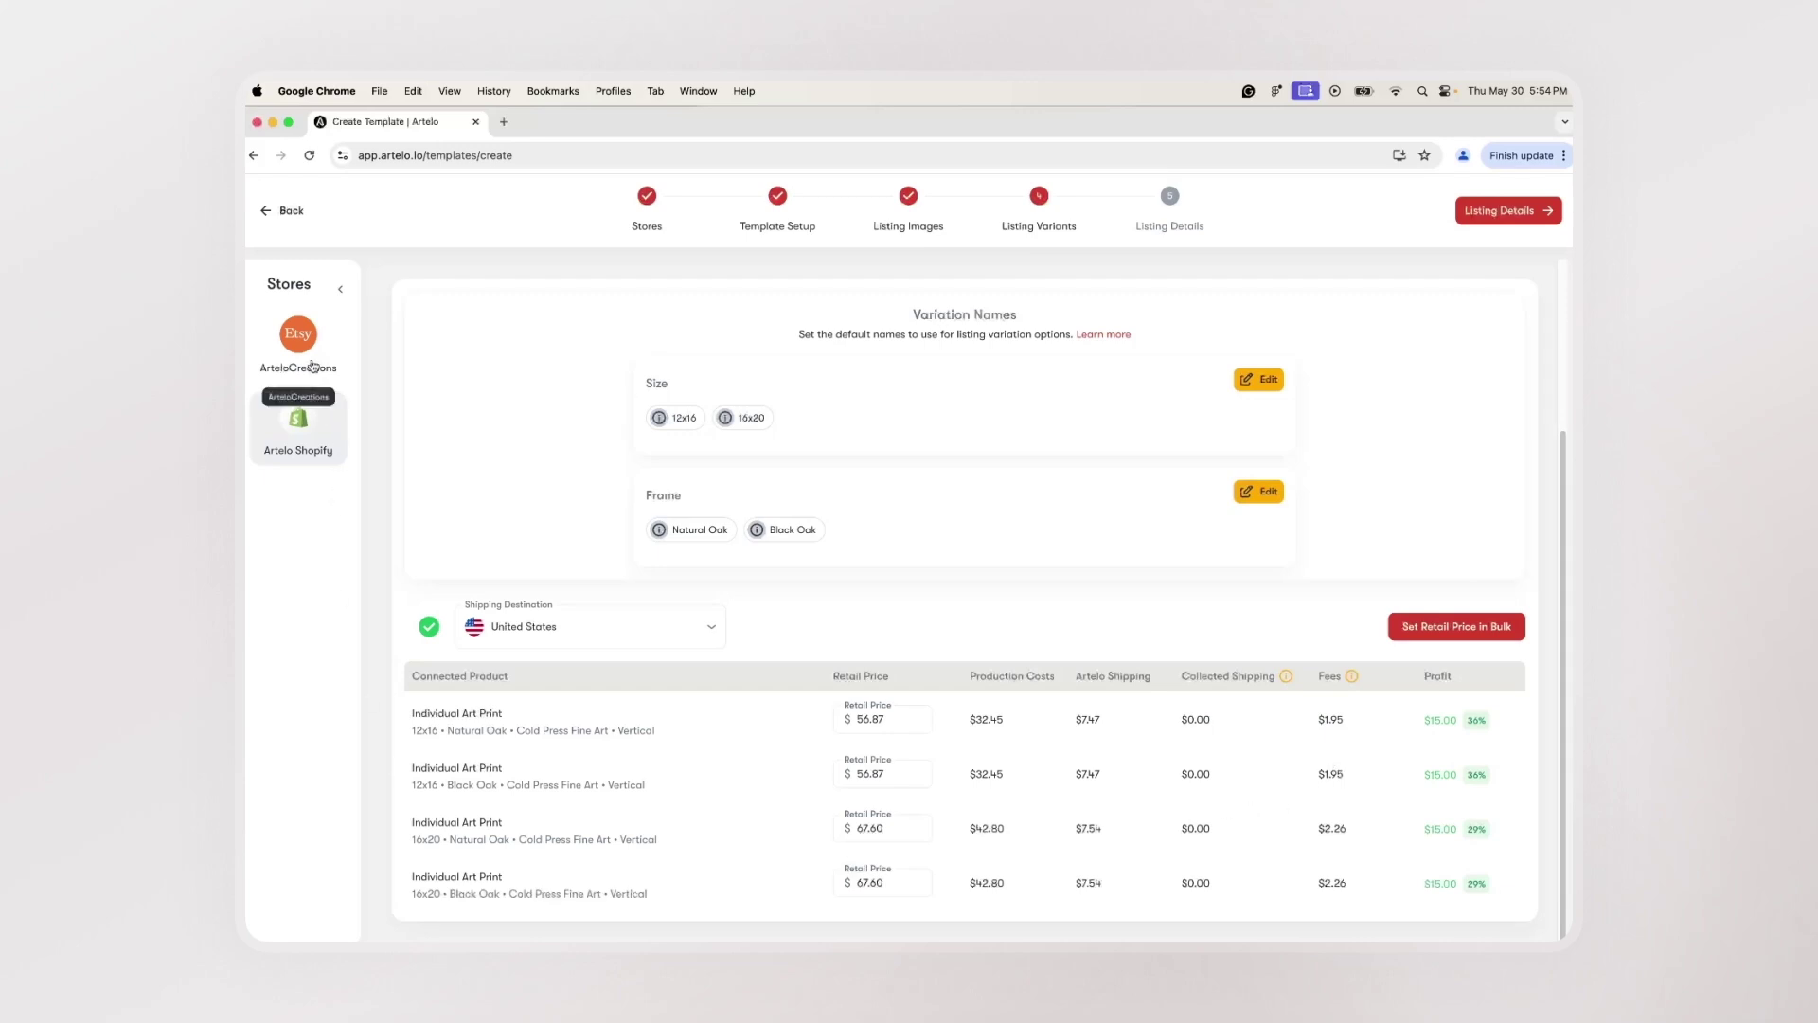
Apply $15 profit to the Etsy variants, giving $58.74 for 12x16 and $69.88 for 16x20.
left_click(313, 366)
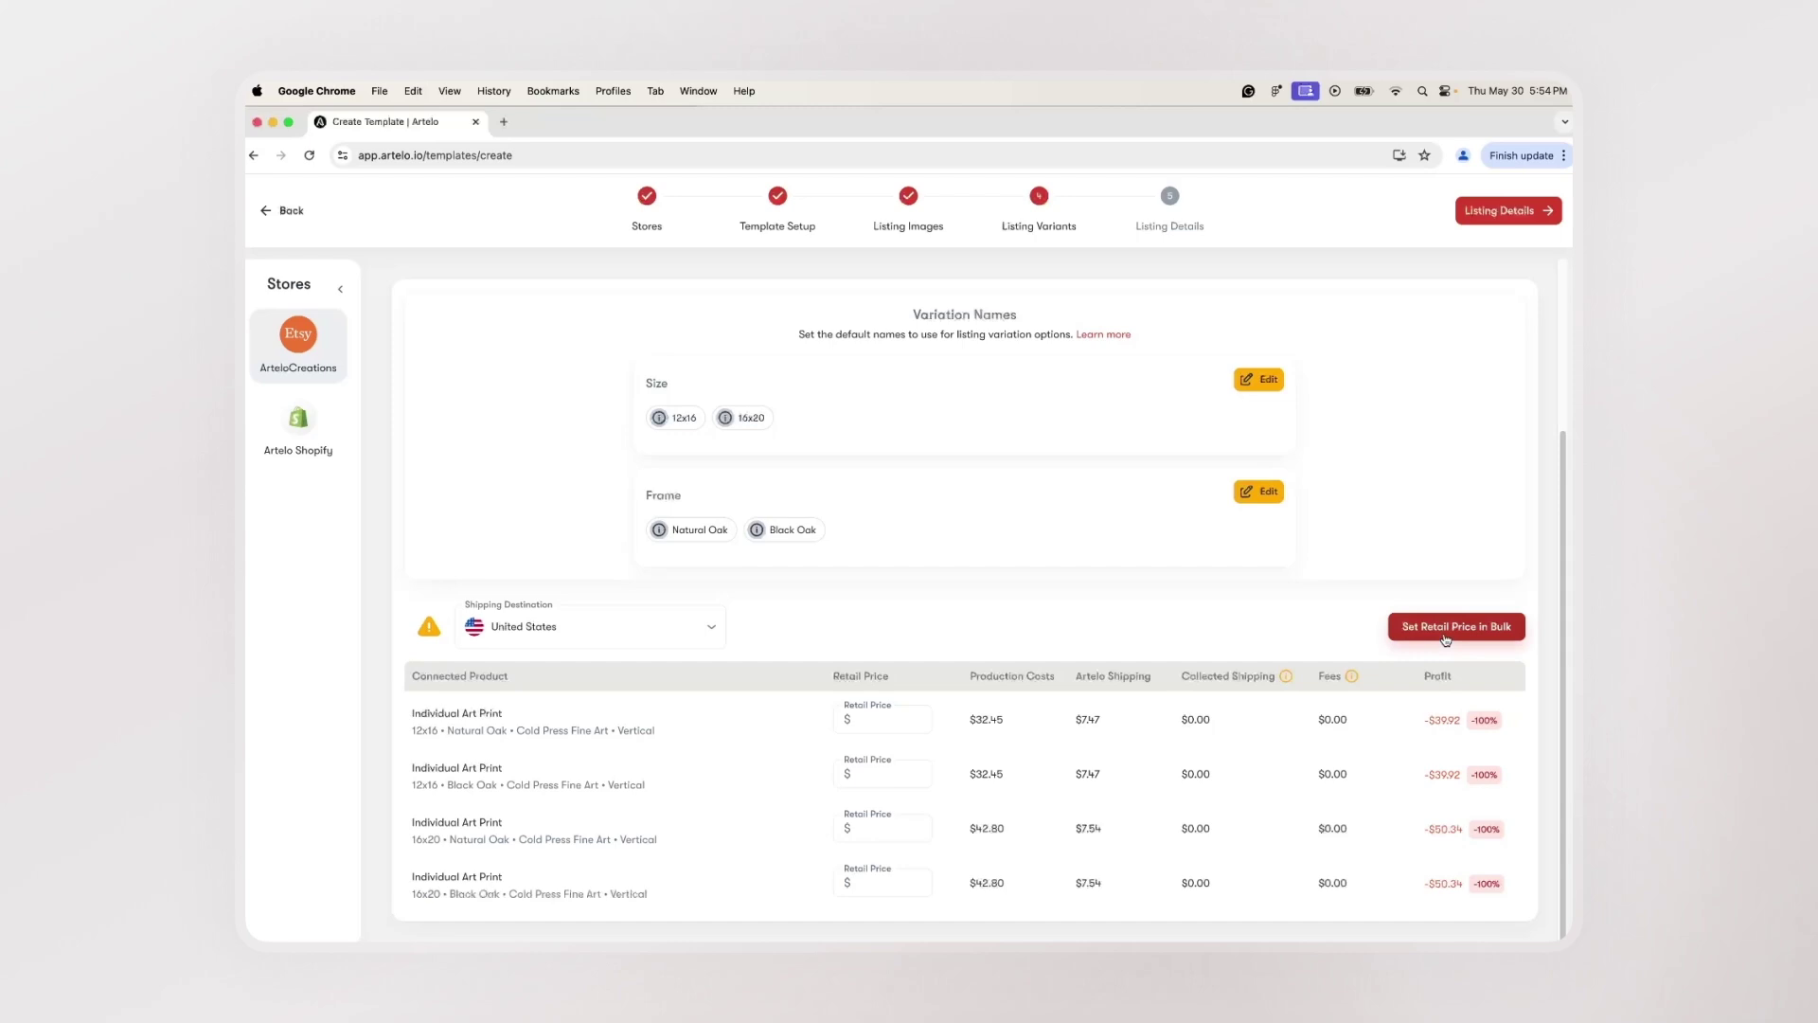
left_click(1445, 638)
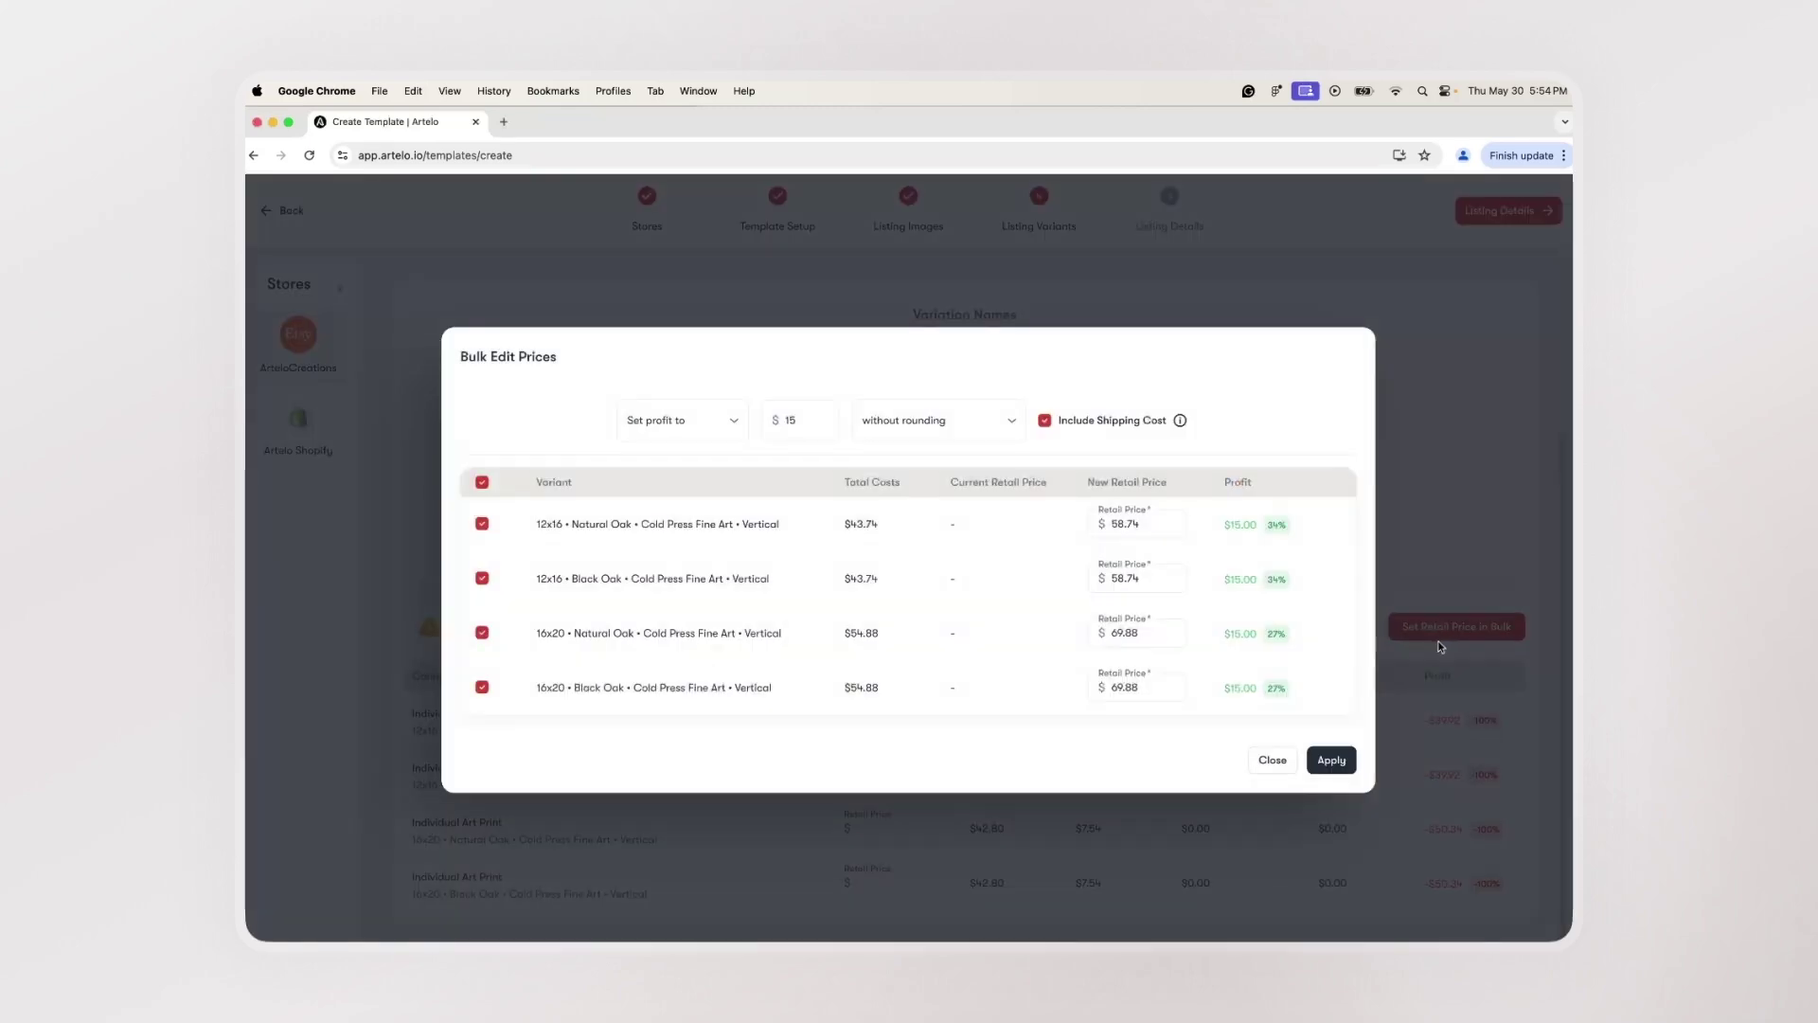
left_click(1331, 760)
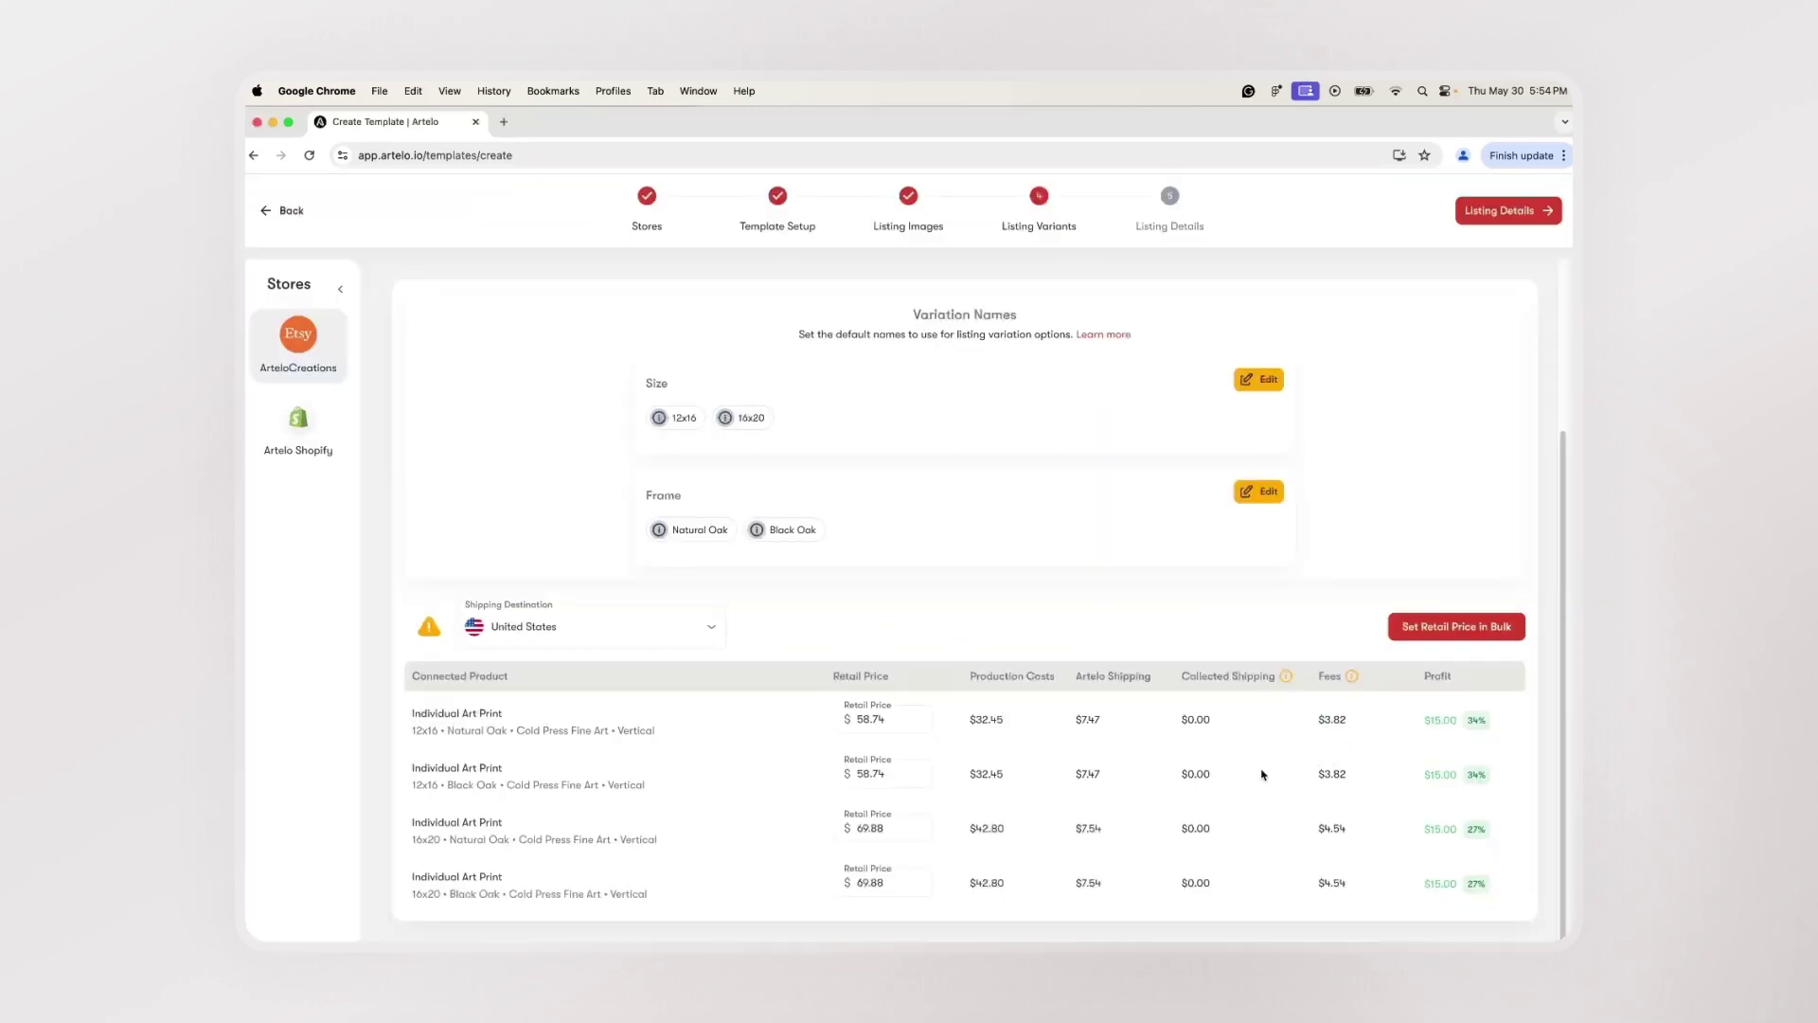
Copy the Etsy listing title into the Shopify listing title.
left_click(1512, 209)
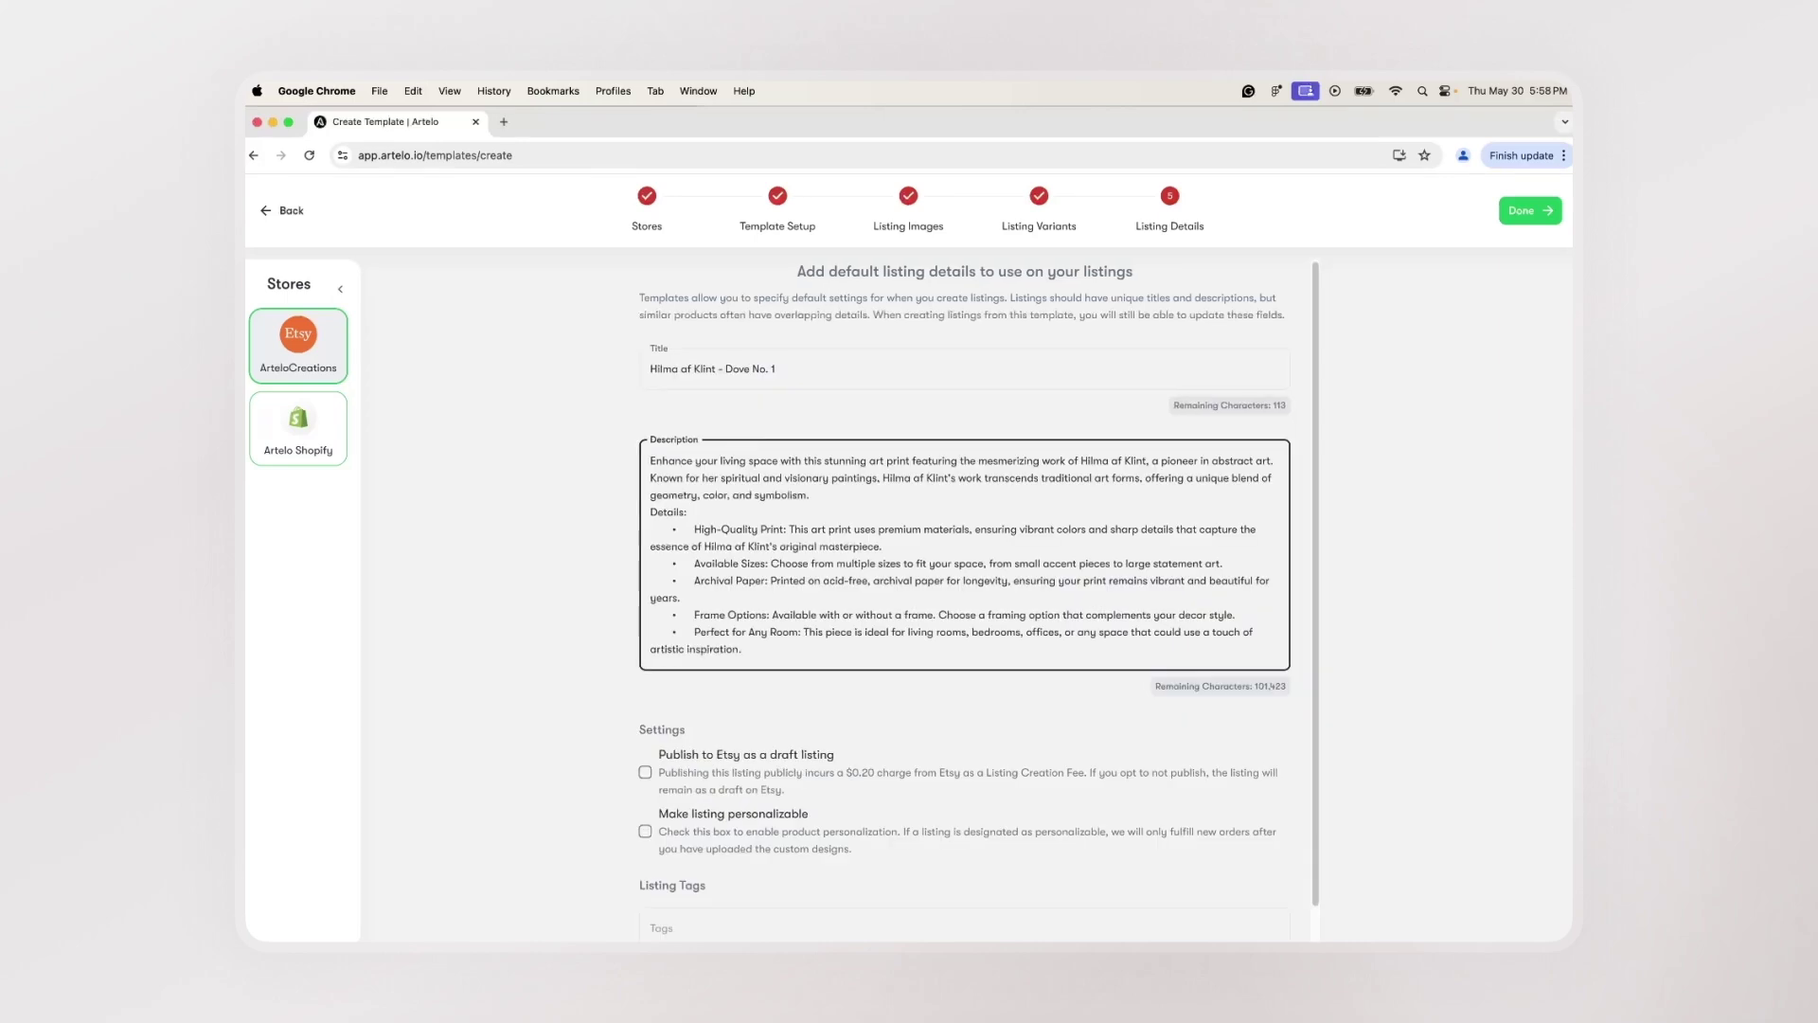
left_click(805, 372)
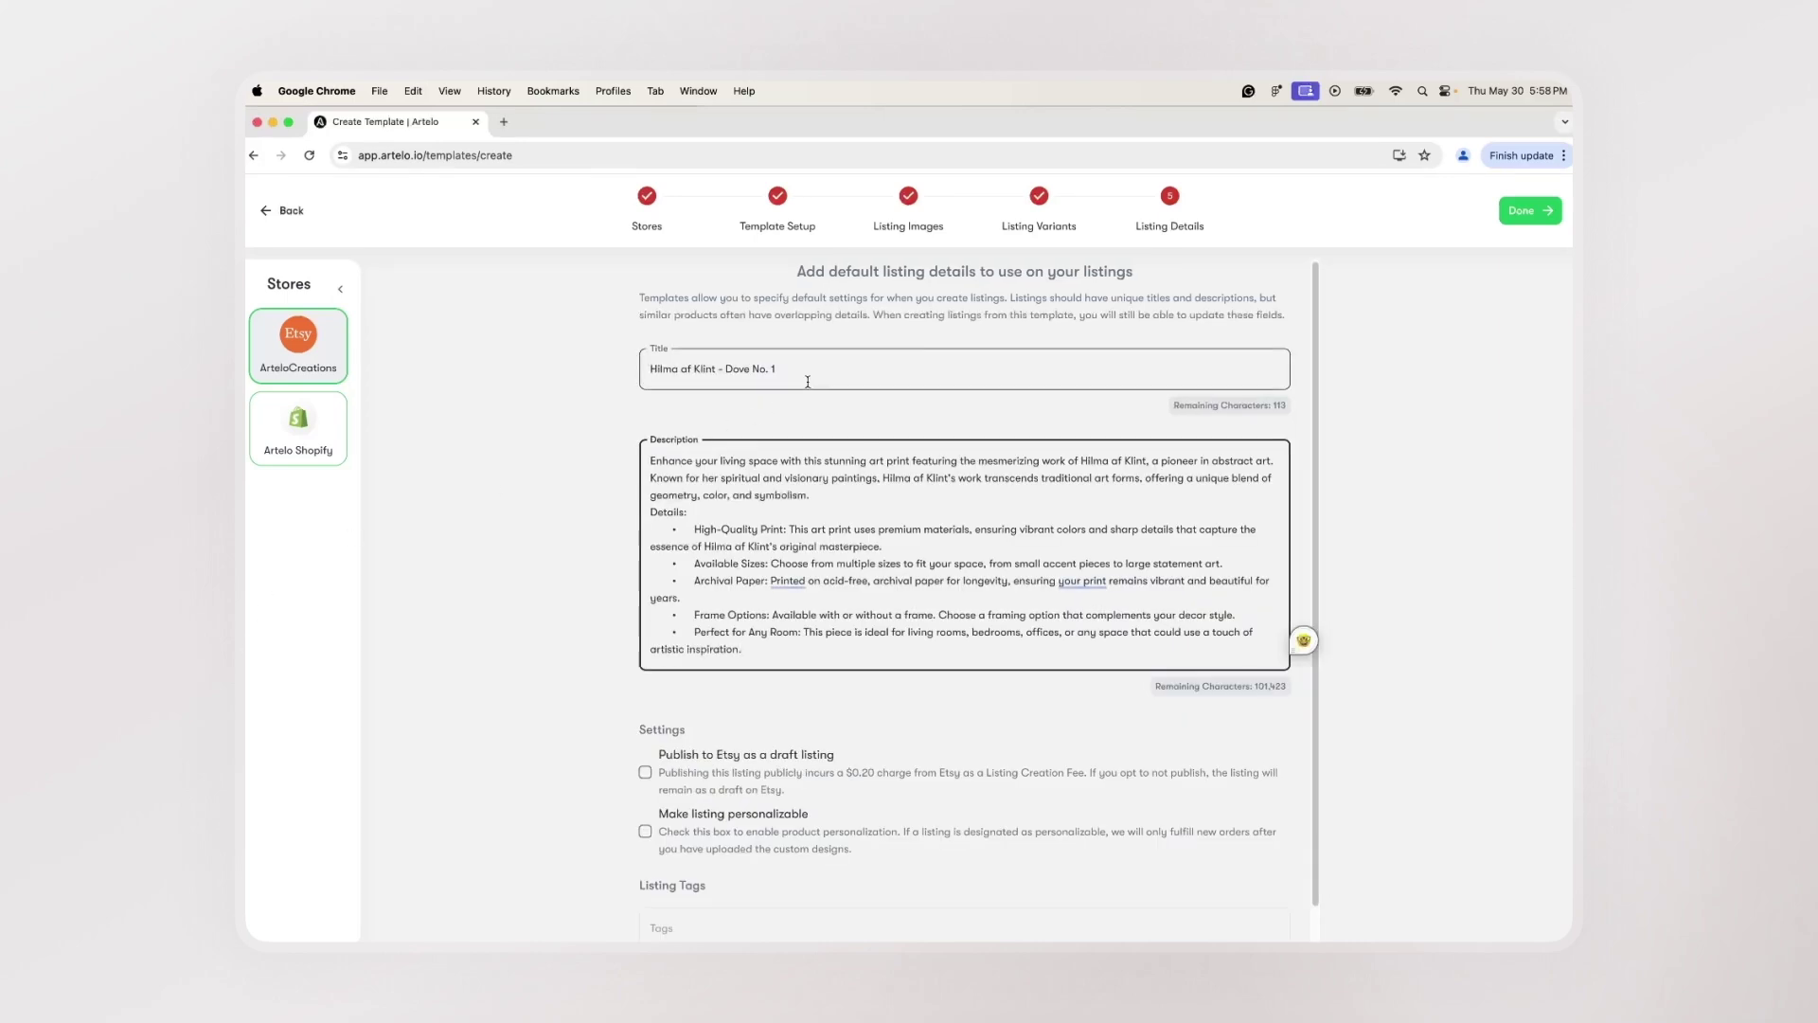
key("ctrl+a")
key("ctrl+c")
left_click(299, 426)
left_click(749, 368)
key("ctrl+v")
Copy the Etsy description into the empty Shopify description.
left_click(298, 346)
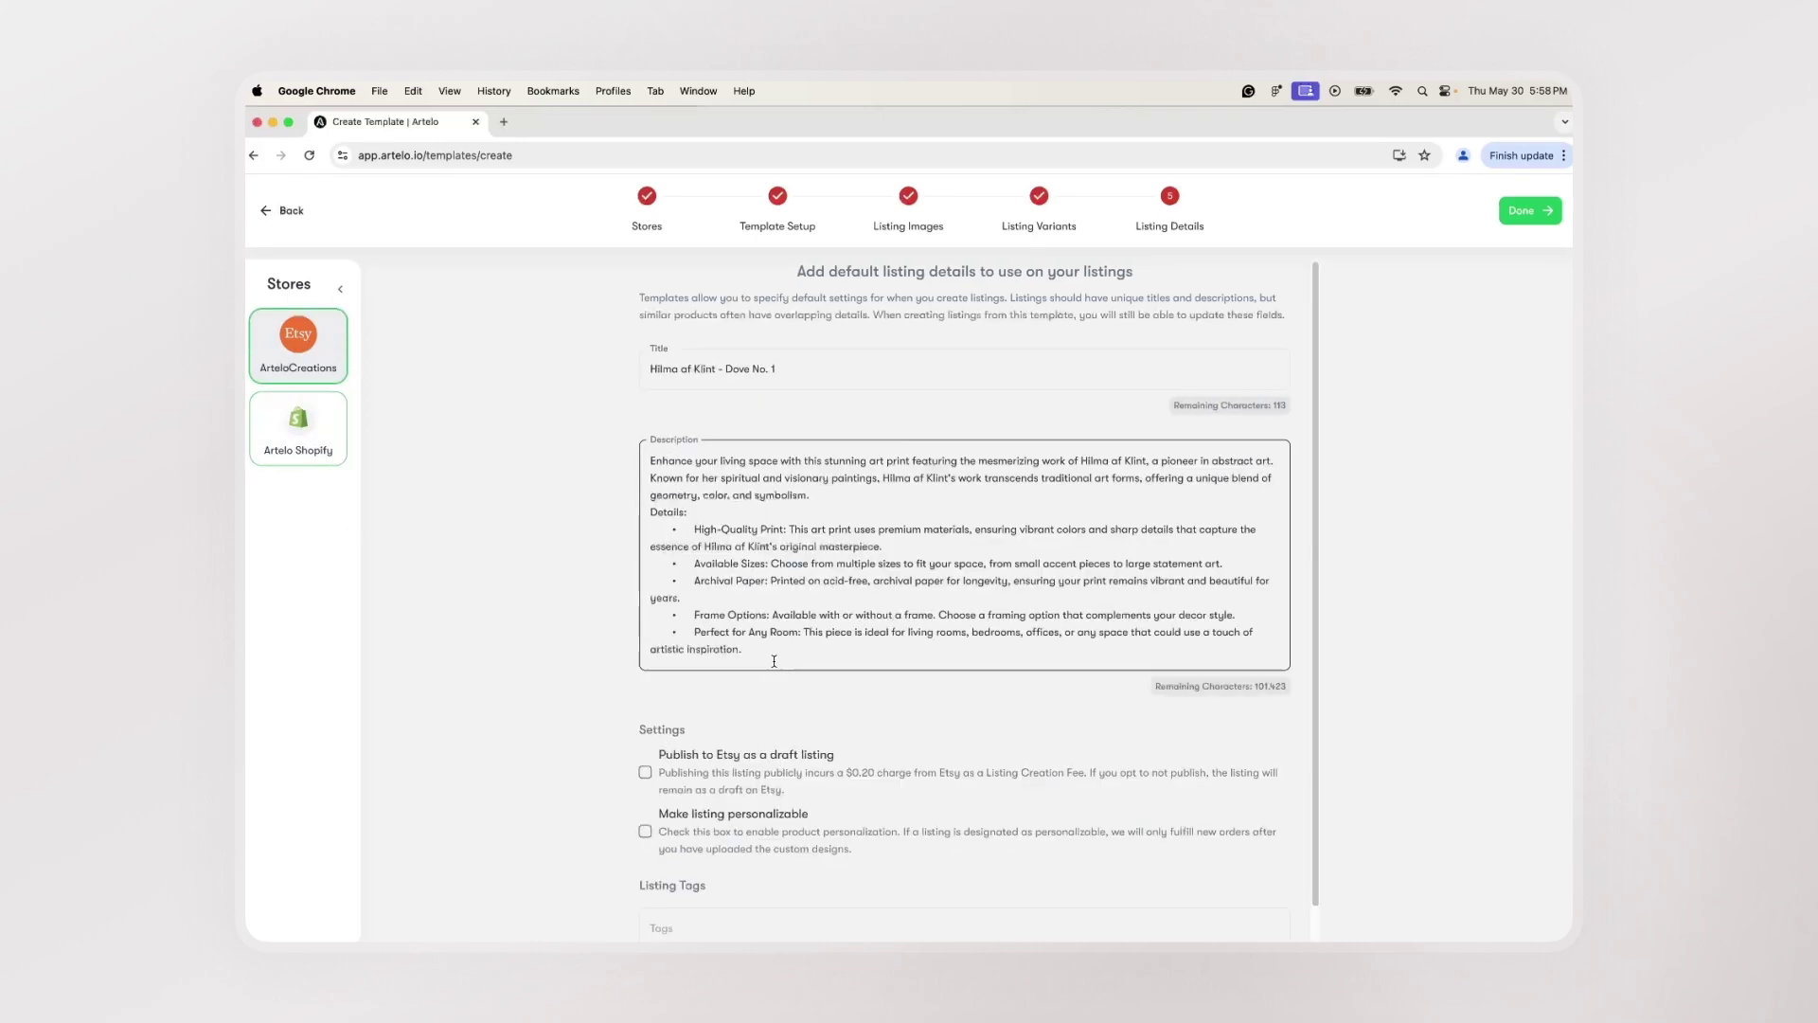
left_click_drag(772, 660, 592, 374)
key("ctrl+c")
left_click(298, 426)
left_click(765, 527)
key("ctrl+v")
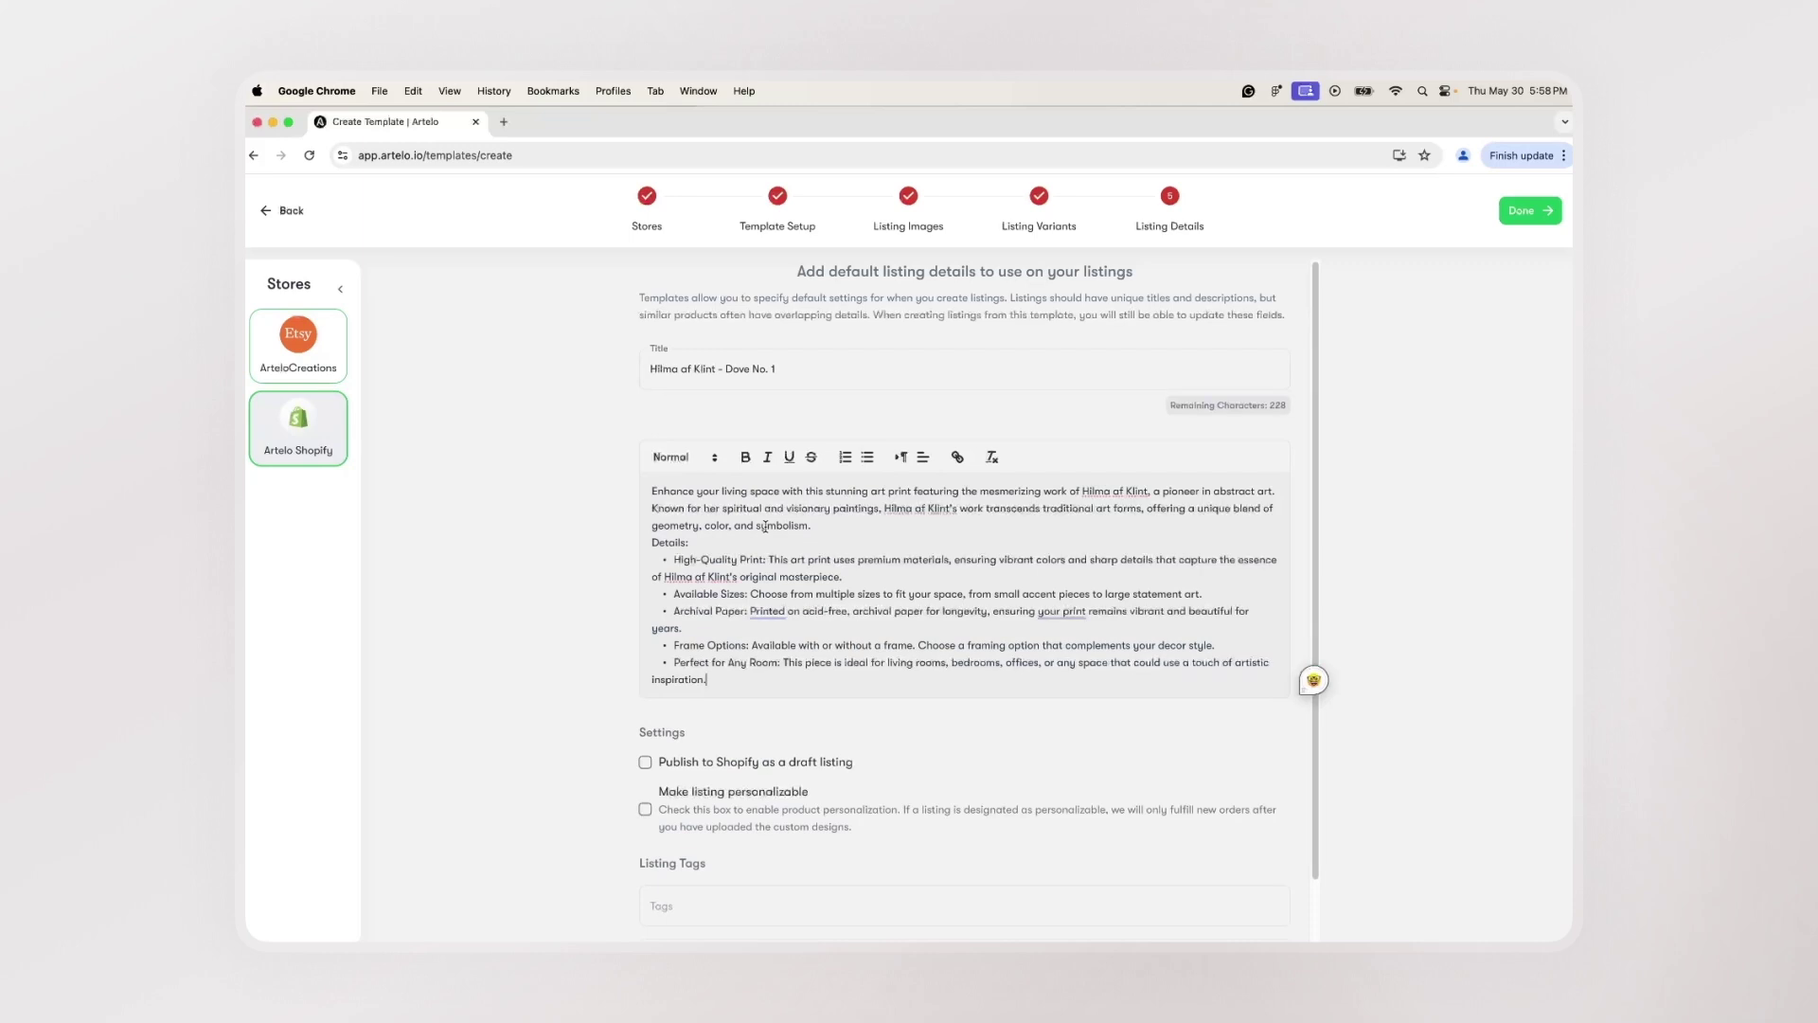
left_click(306, 347)
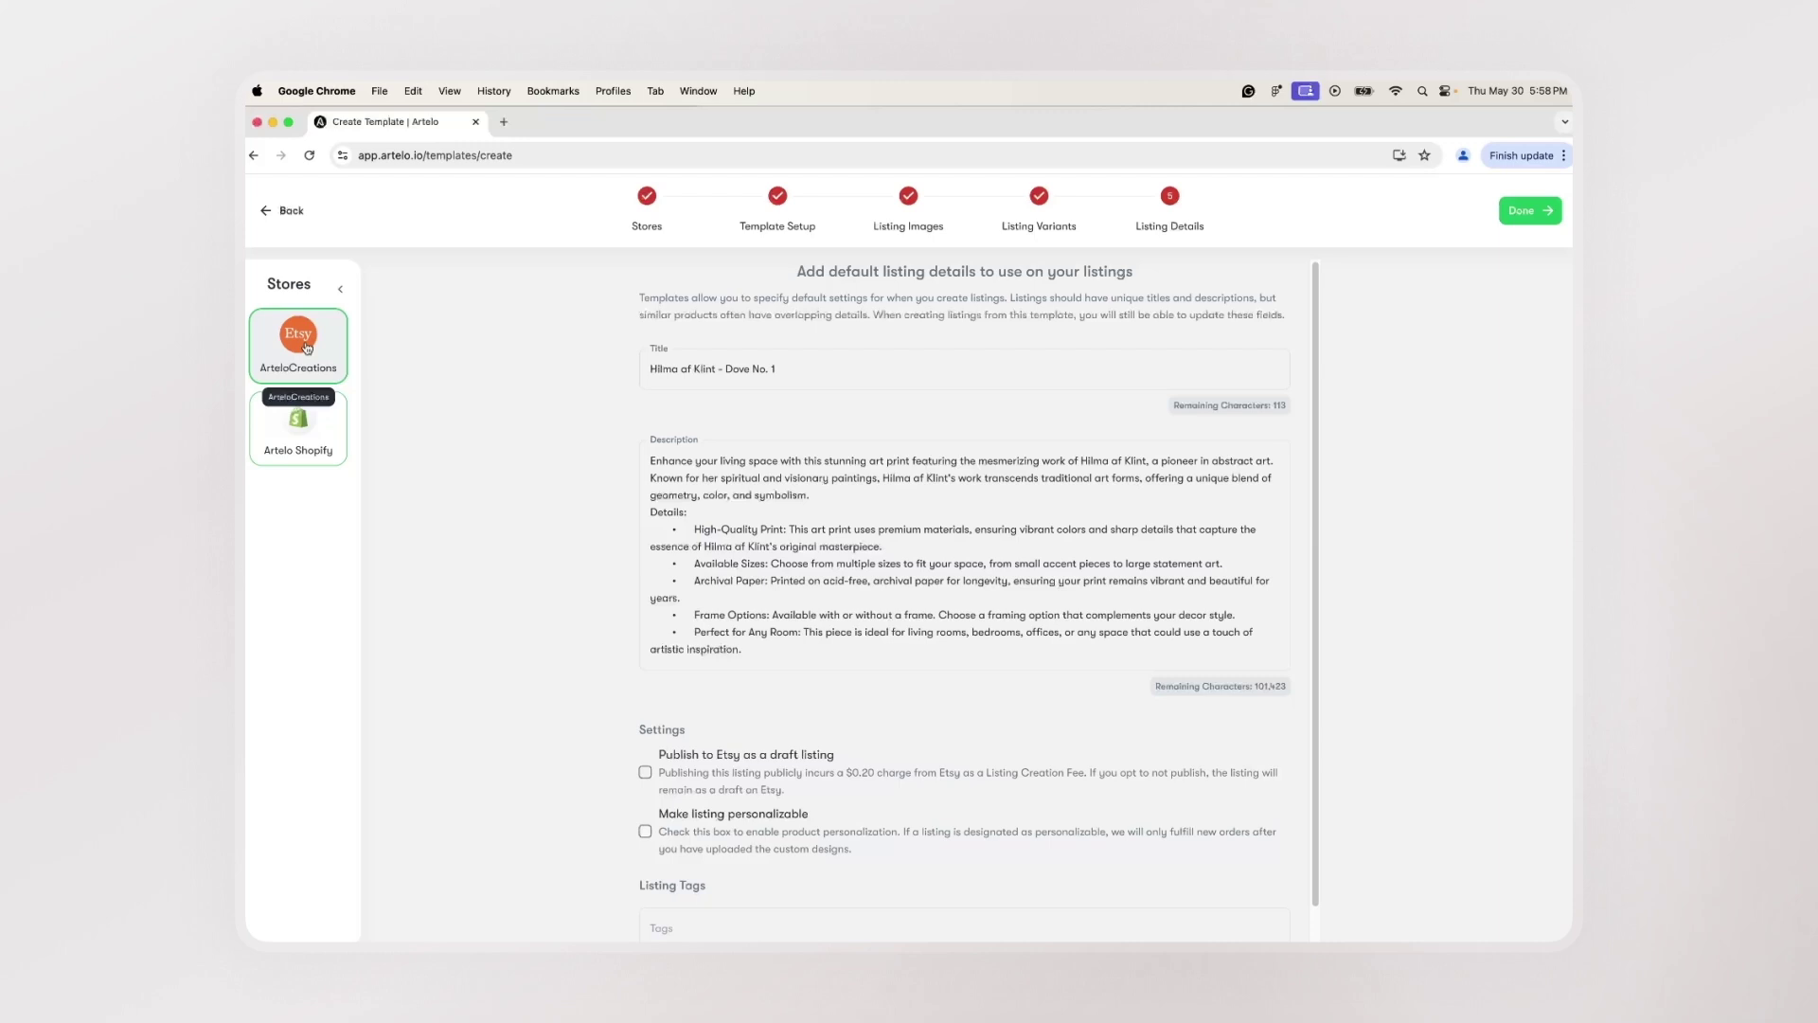
Add the tag 'art print' and finish the template.
scroll(748, 814, "down", 1)
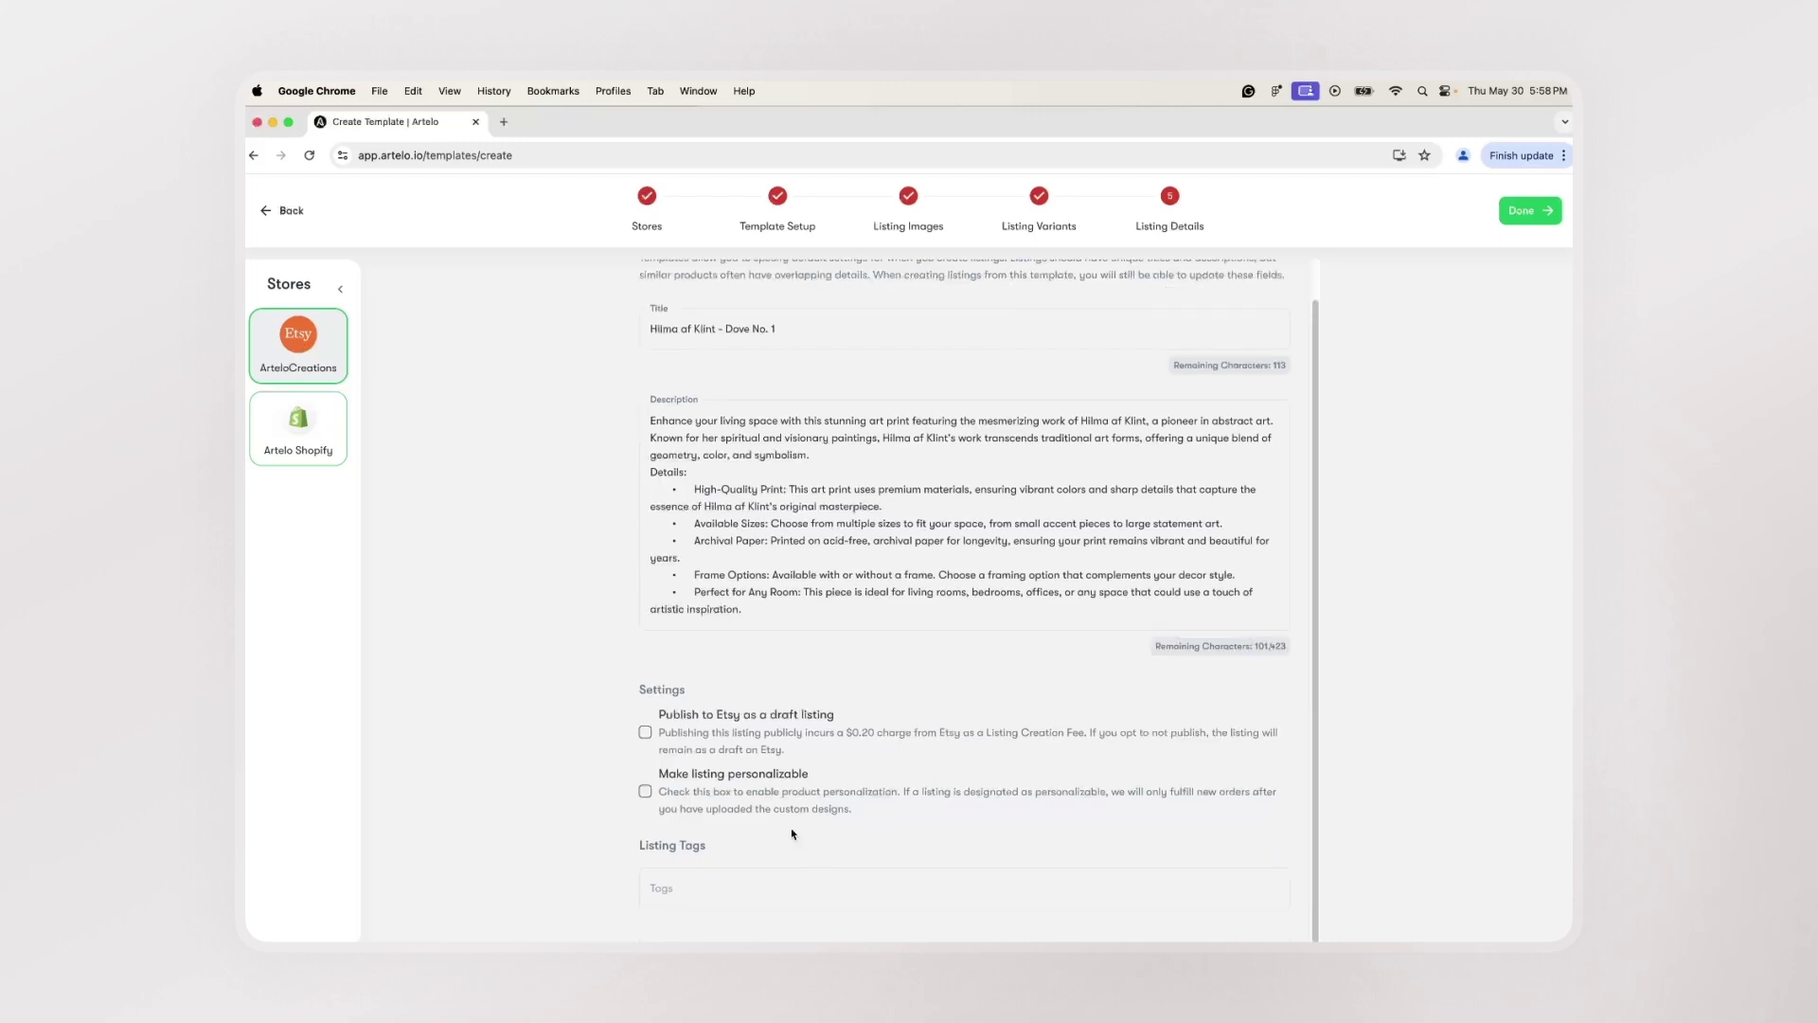
left_click(758, 881)
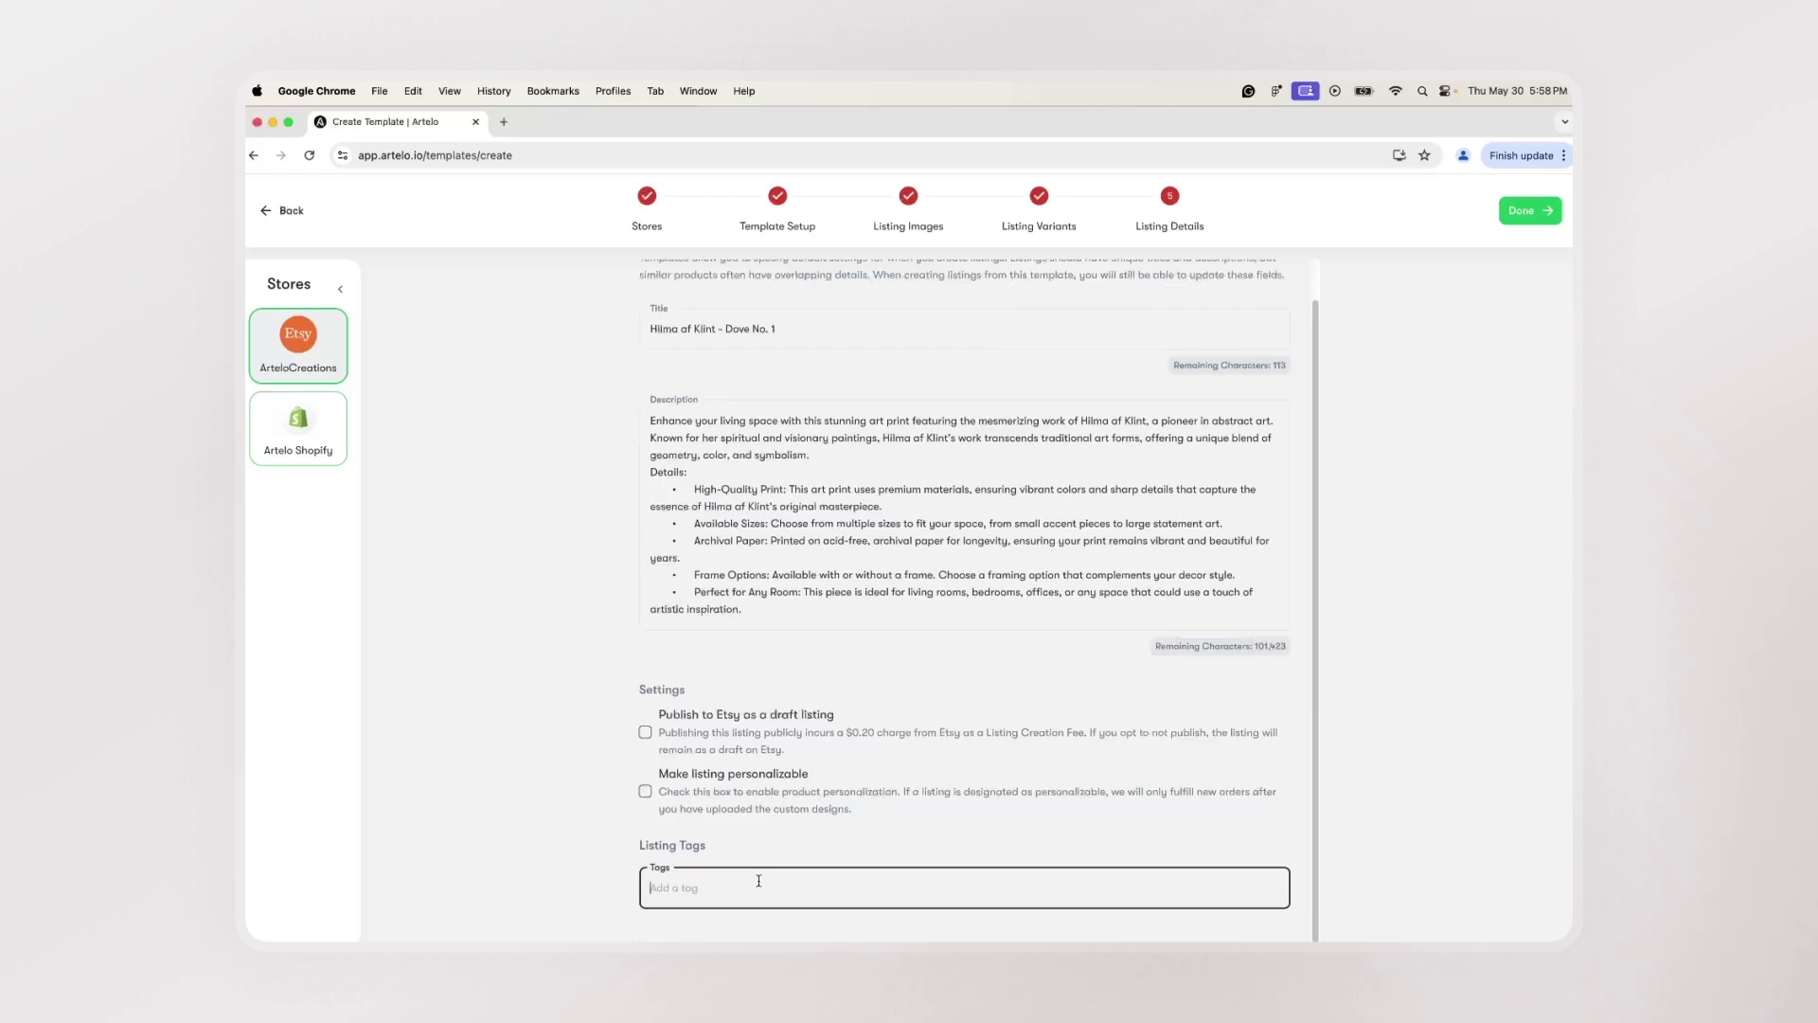
type("art print")
left_click(1521, 210)
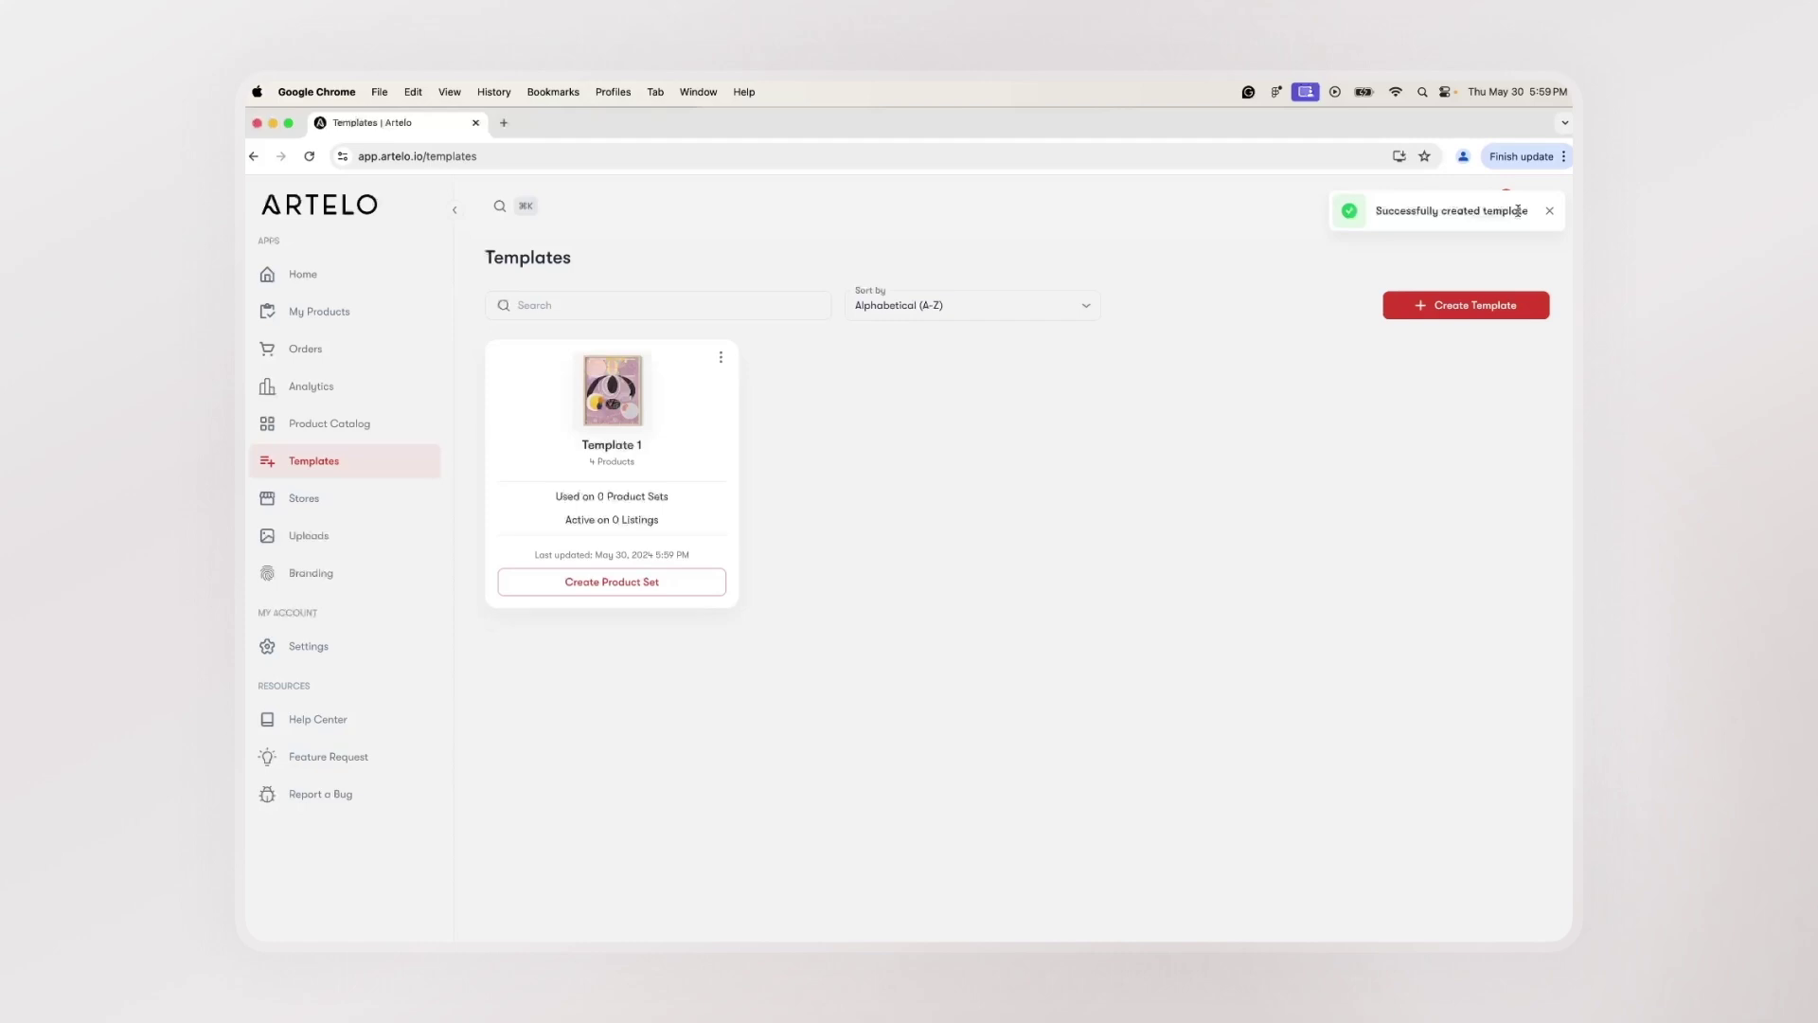
Create a product set from Template 1.
left_click(689, 584)
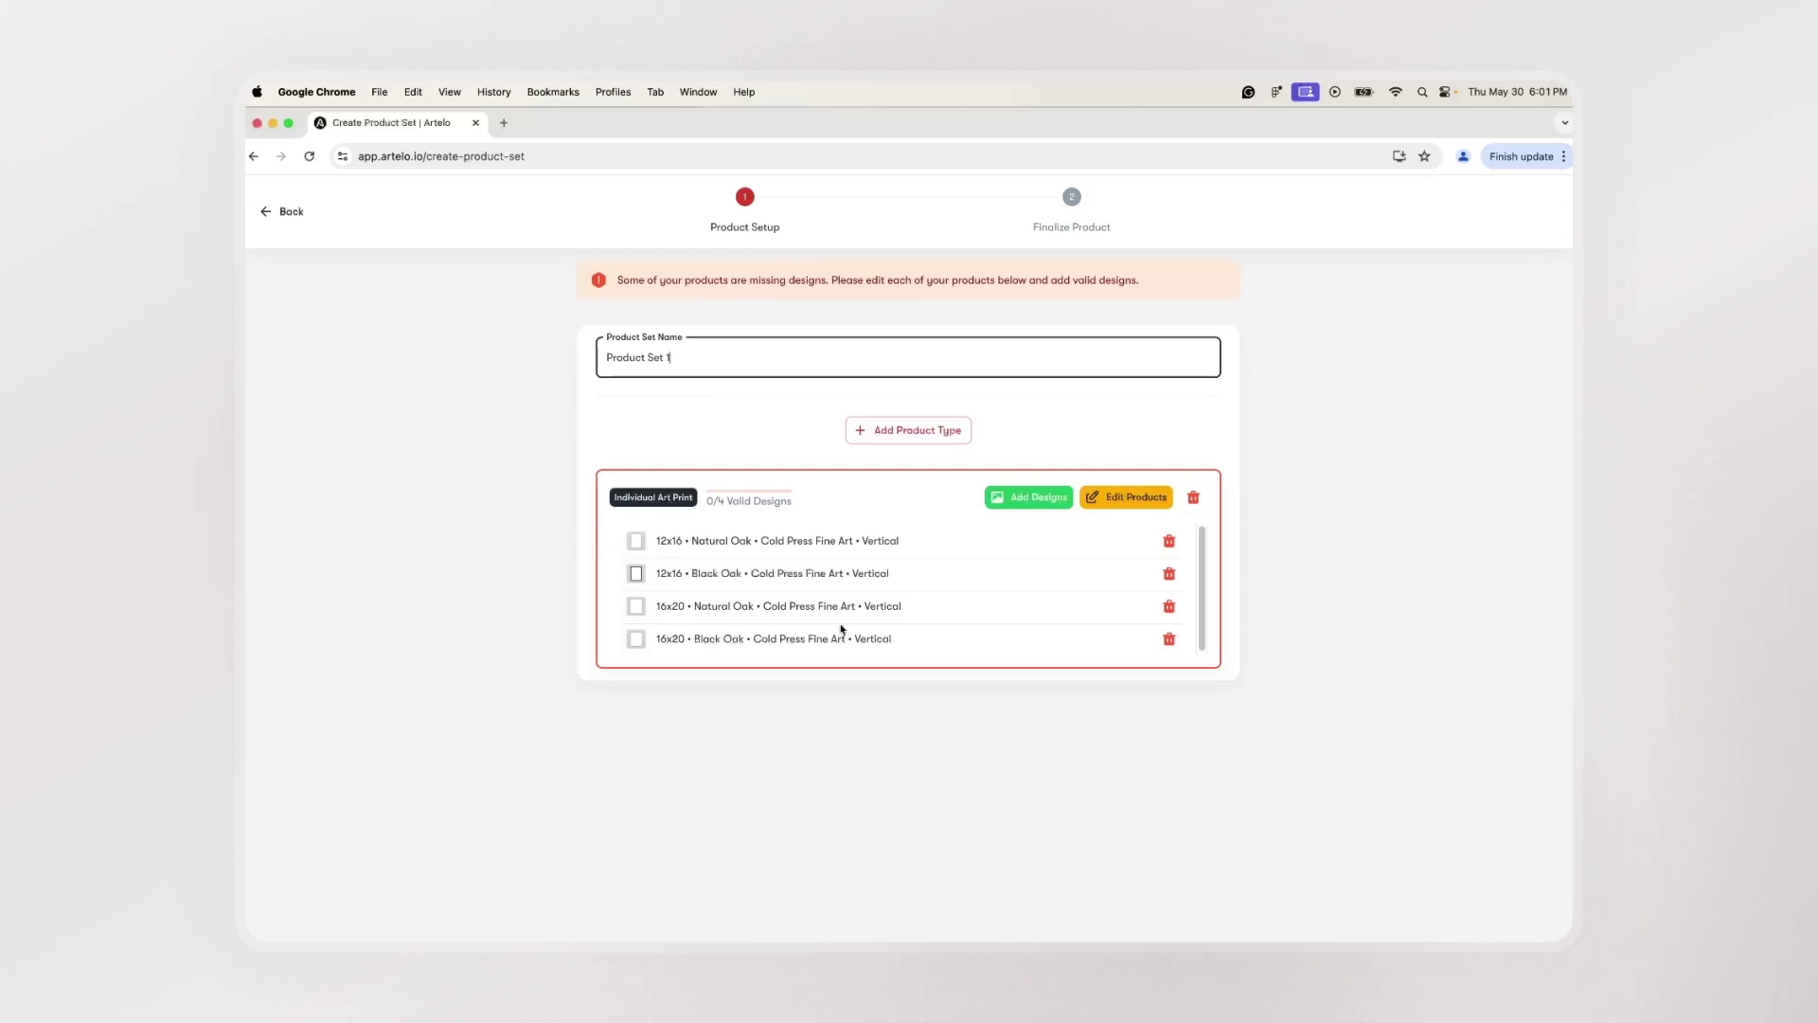
Place the Hilma af Klint artwork on the 12x16 and 16x20 prints and save Product Set 1.
left_click(1038, 499)
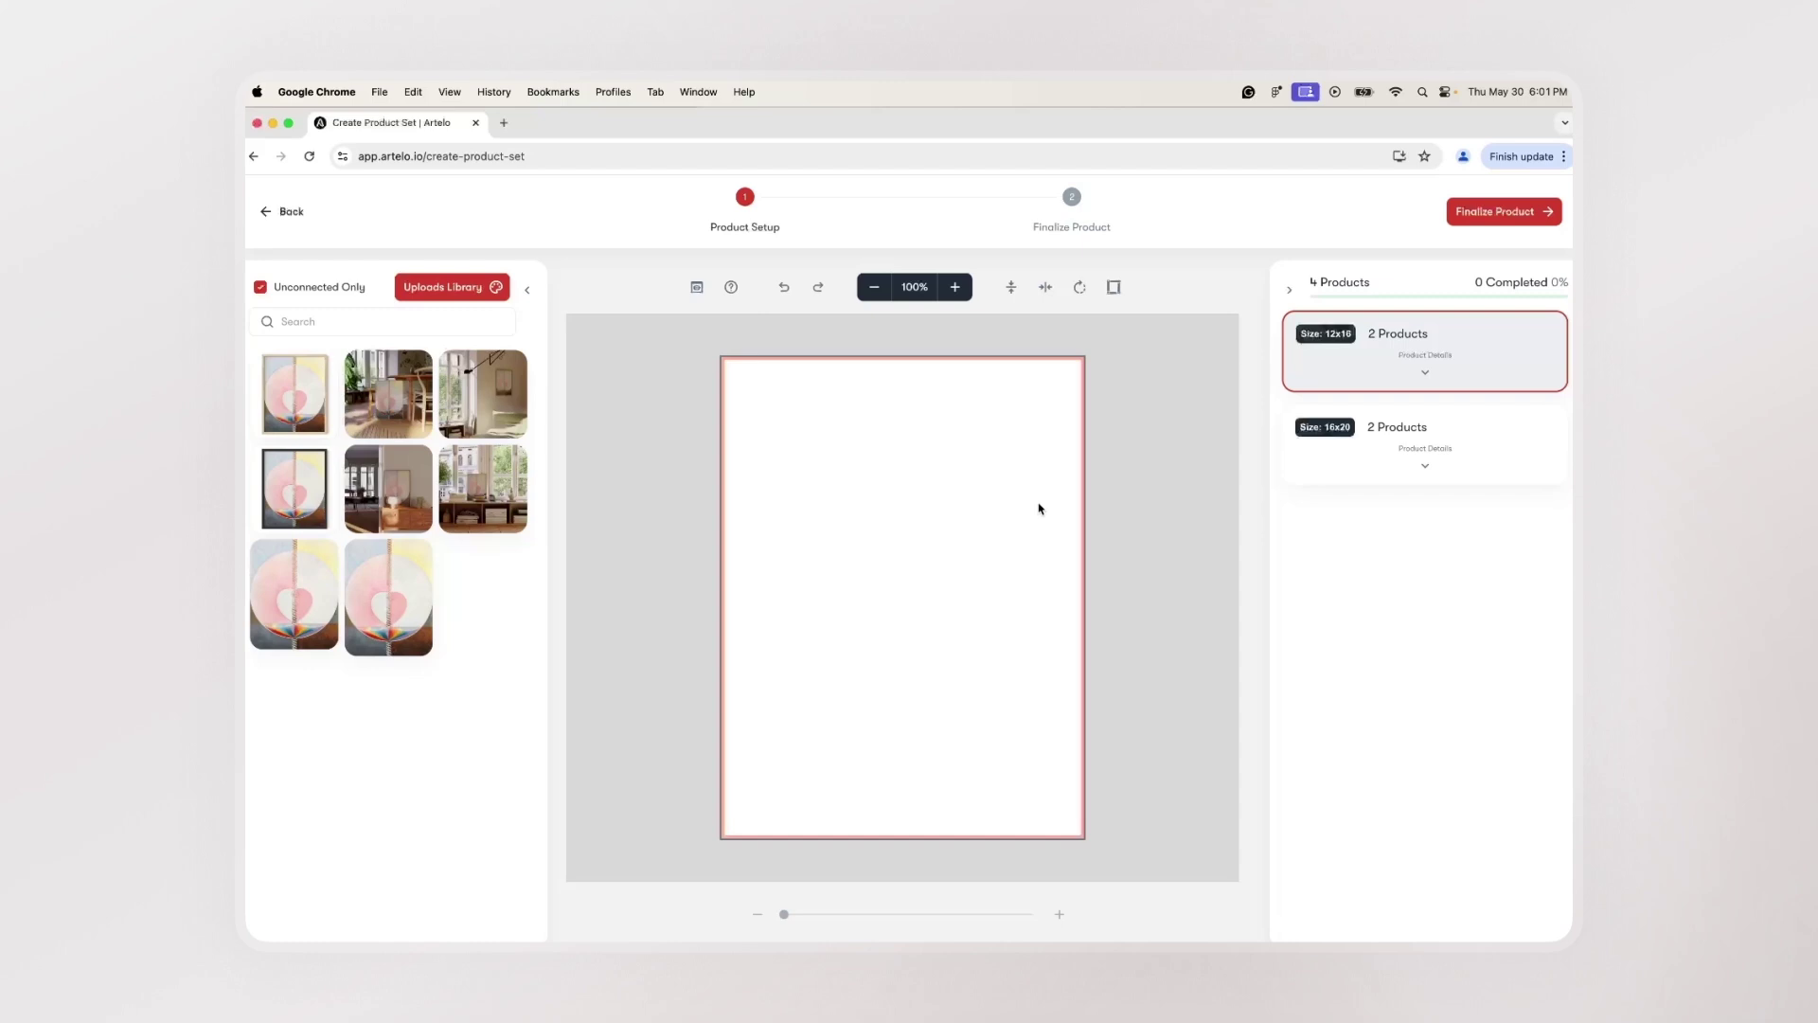
left_click(399, 619)
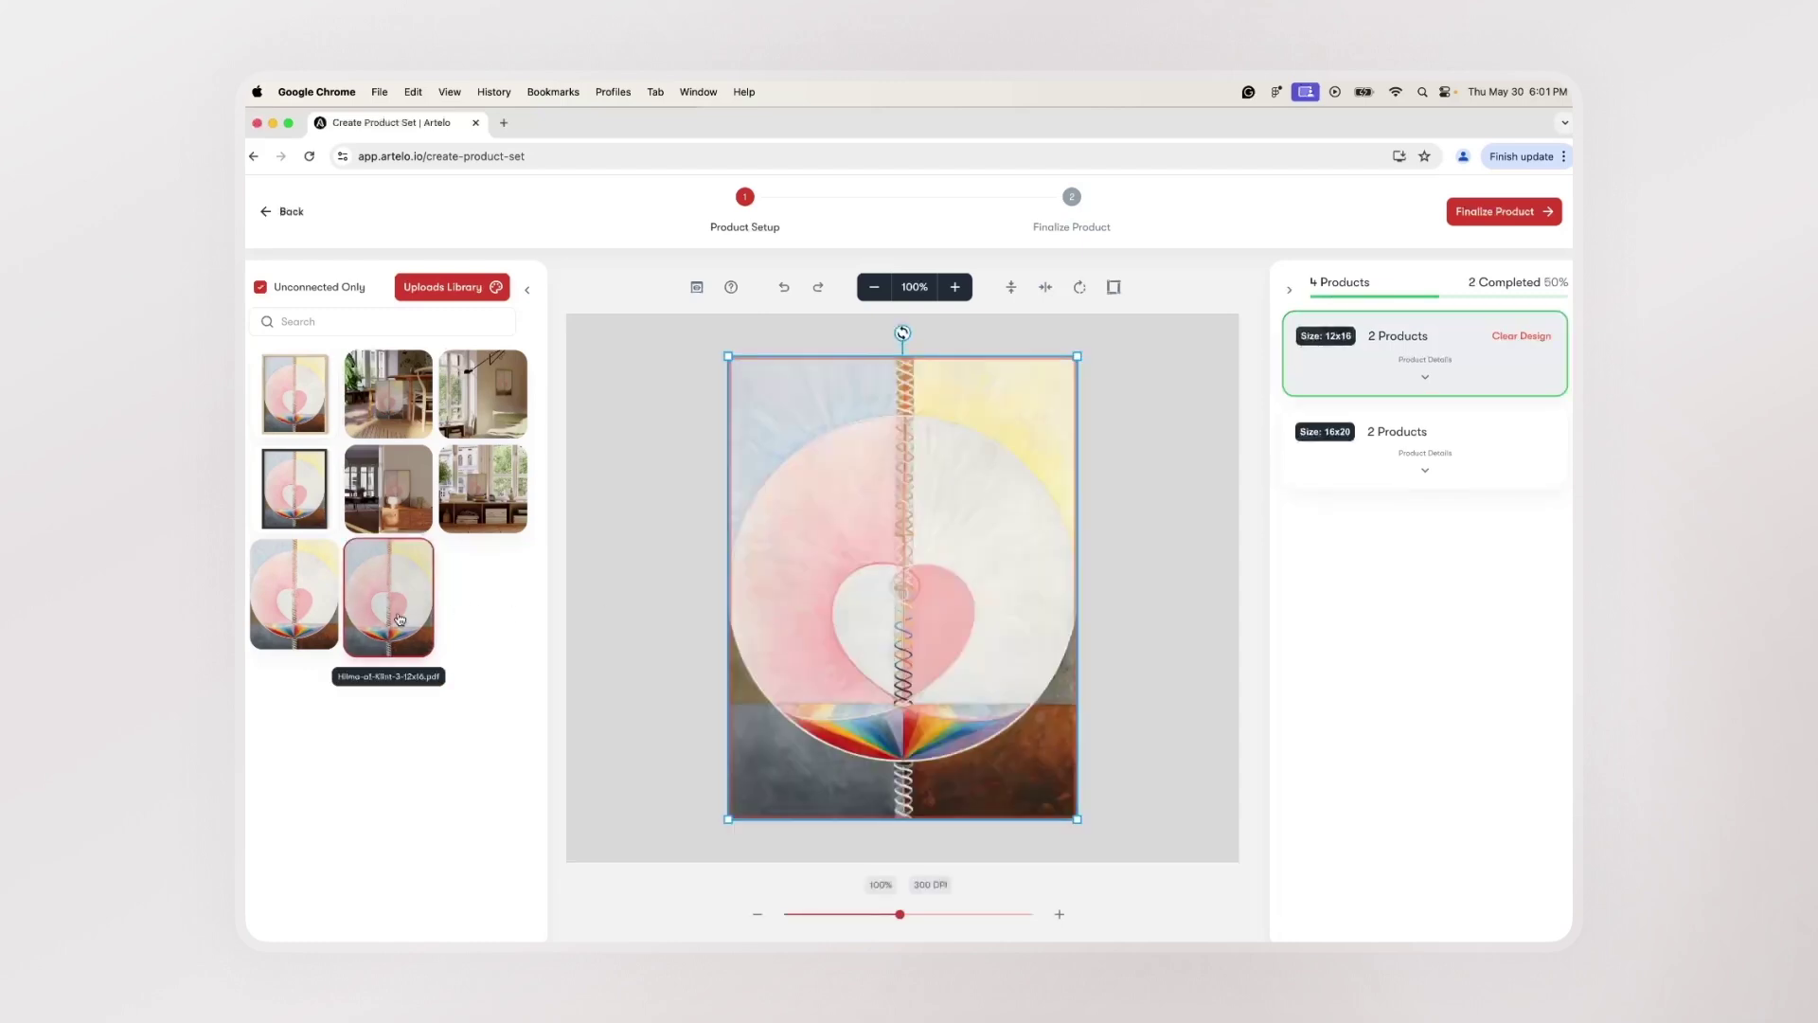
left_click(1389, 448)
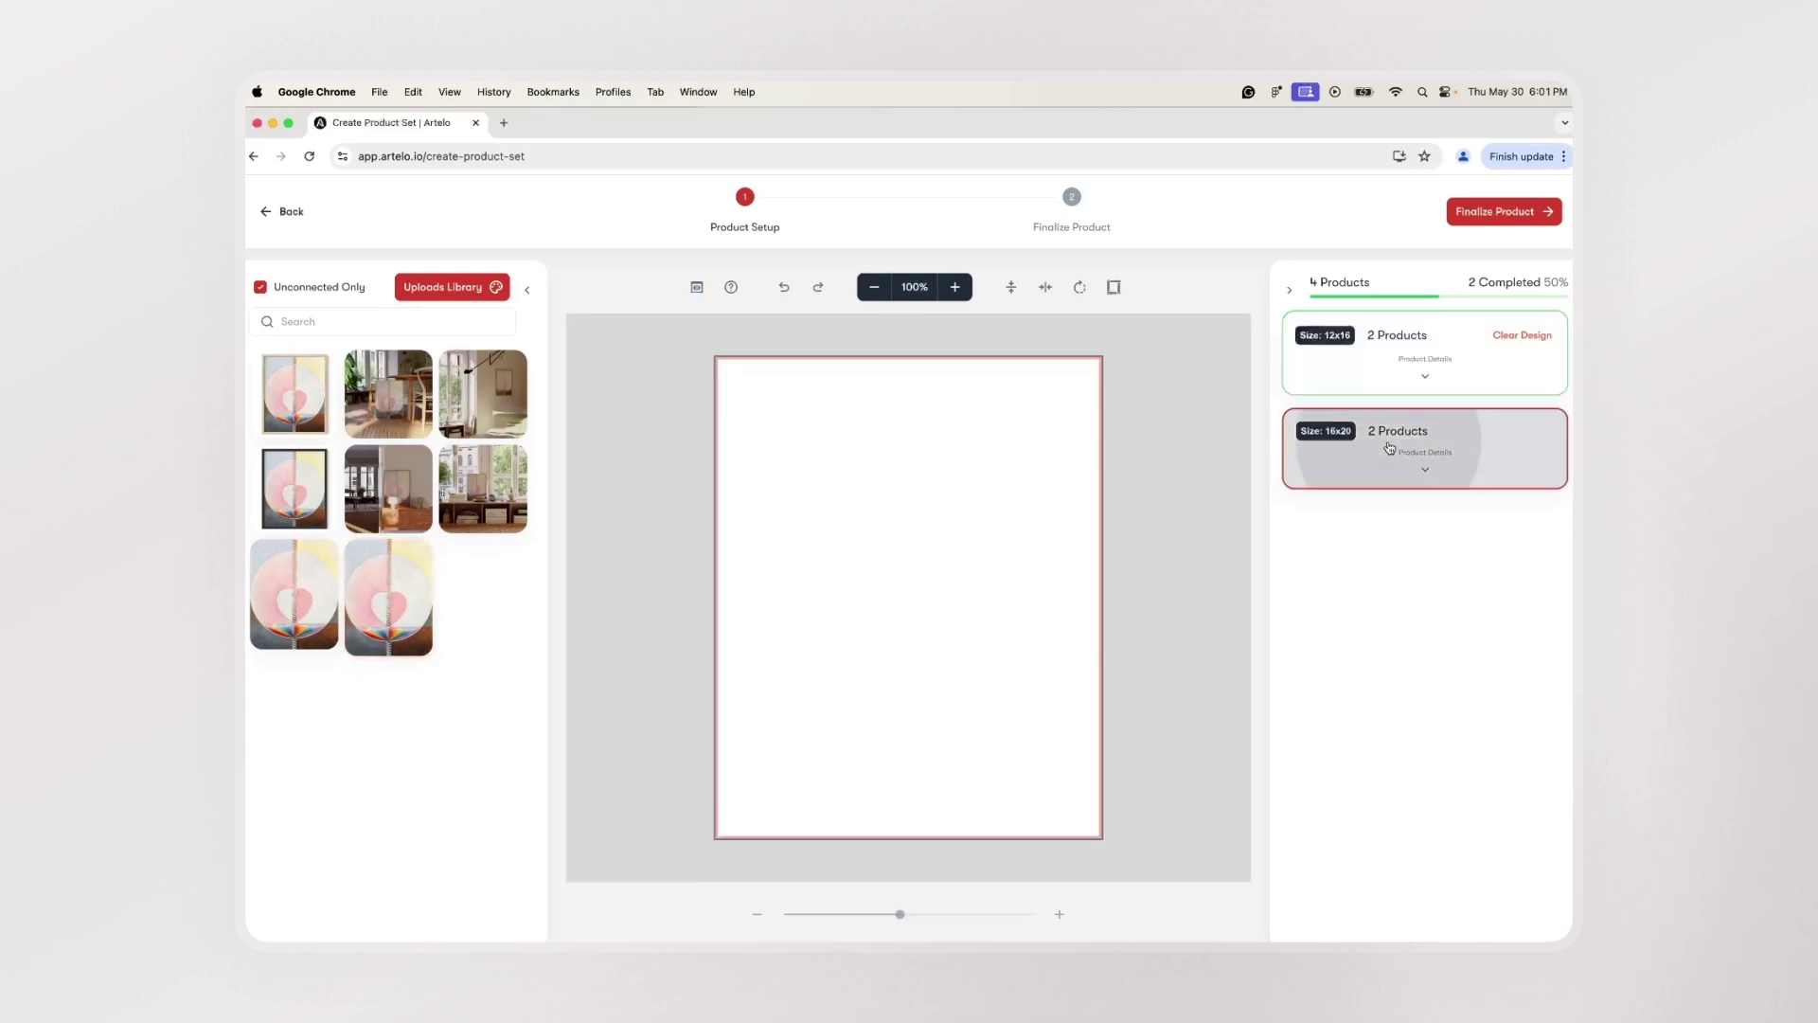
left_click(296, 621)
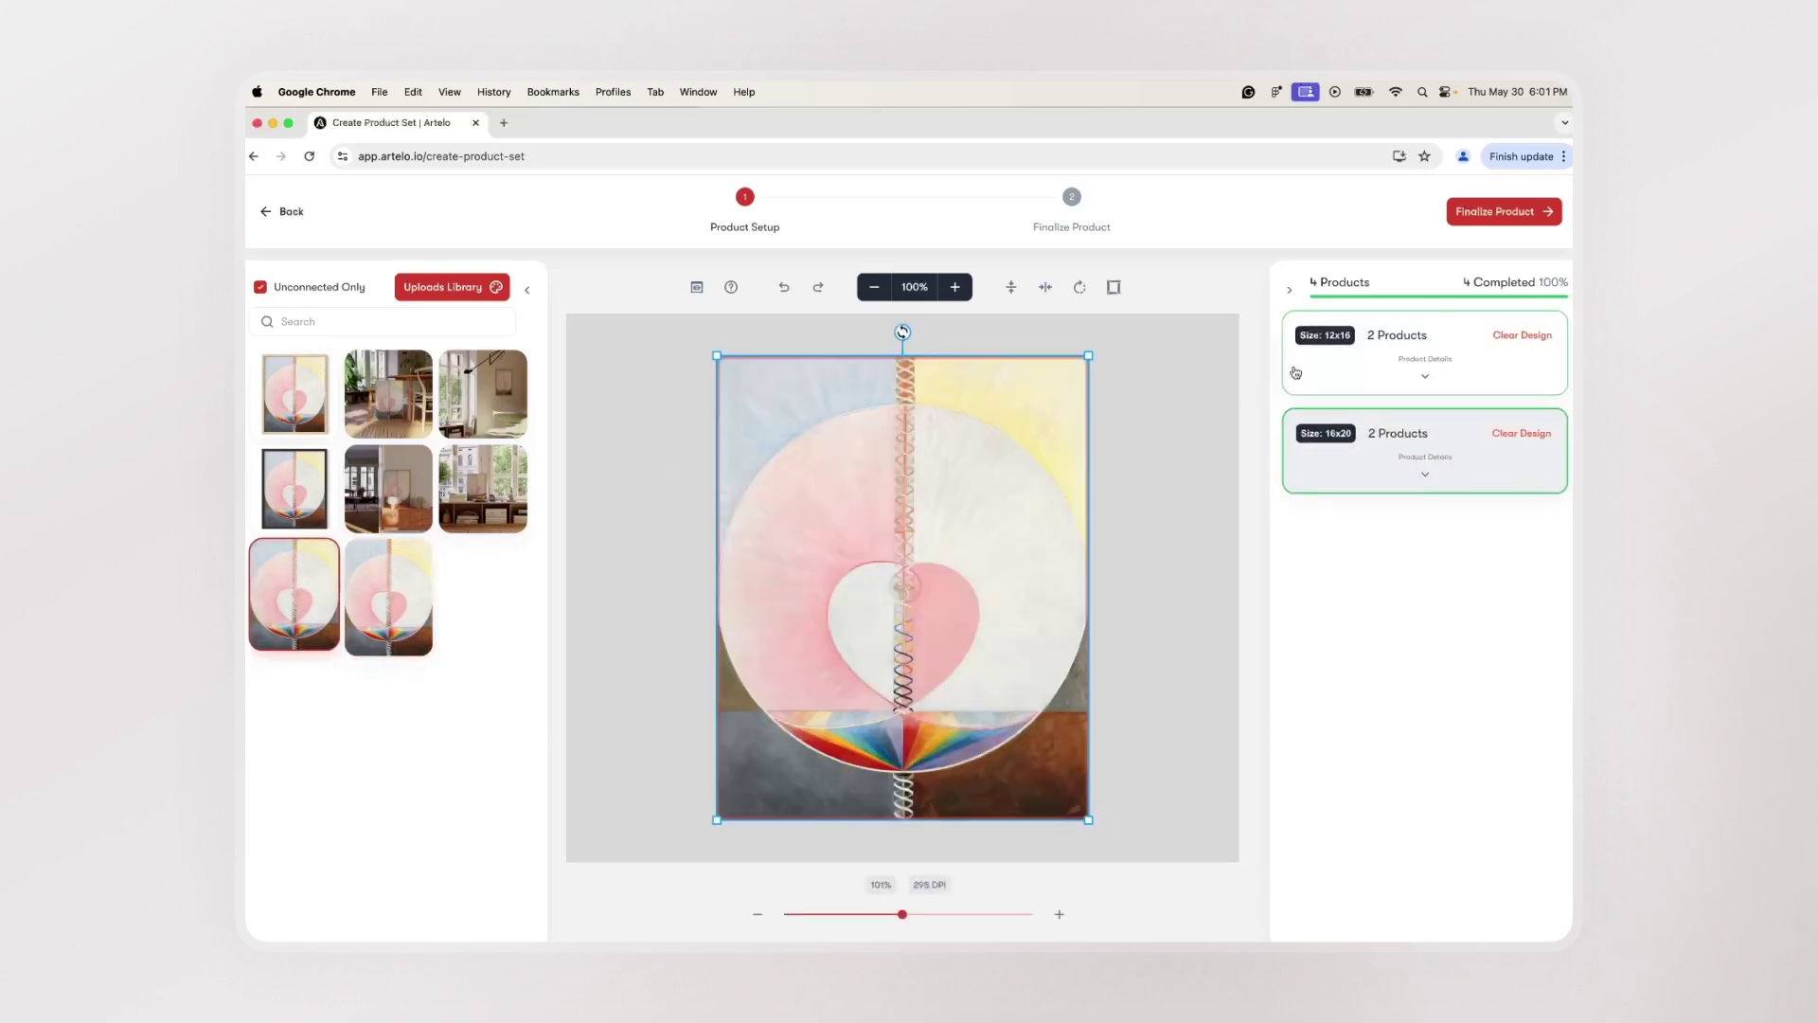
left_click(1464, 214)
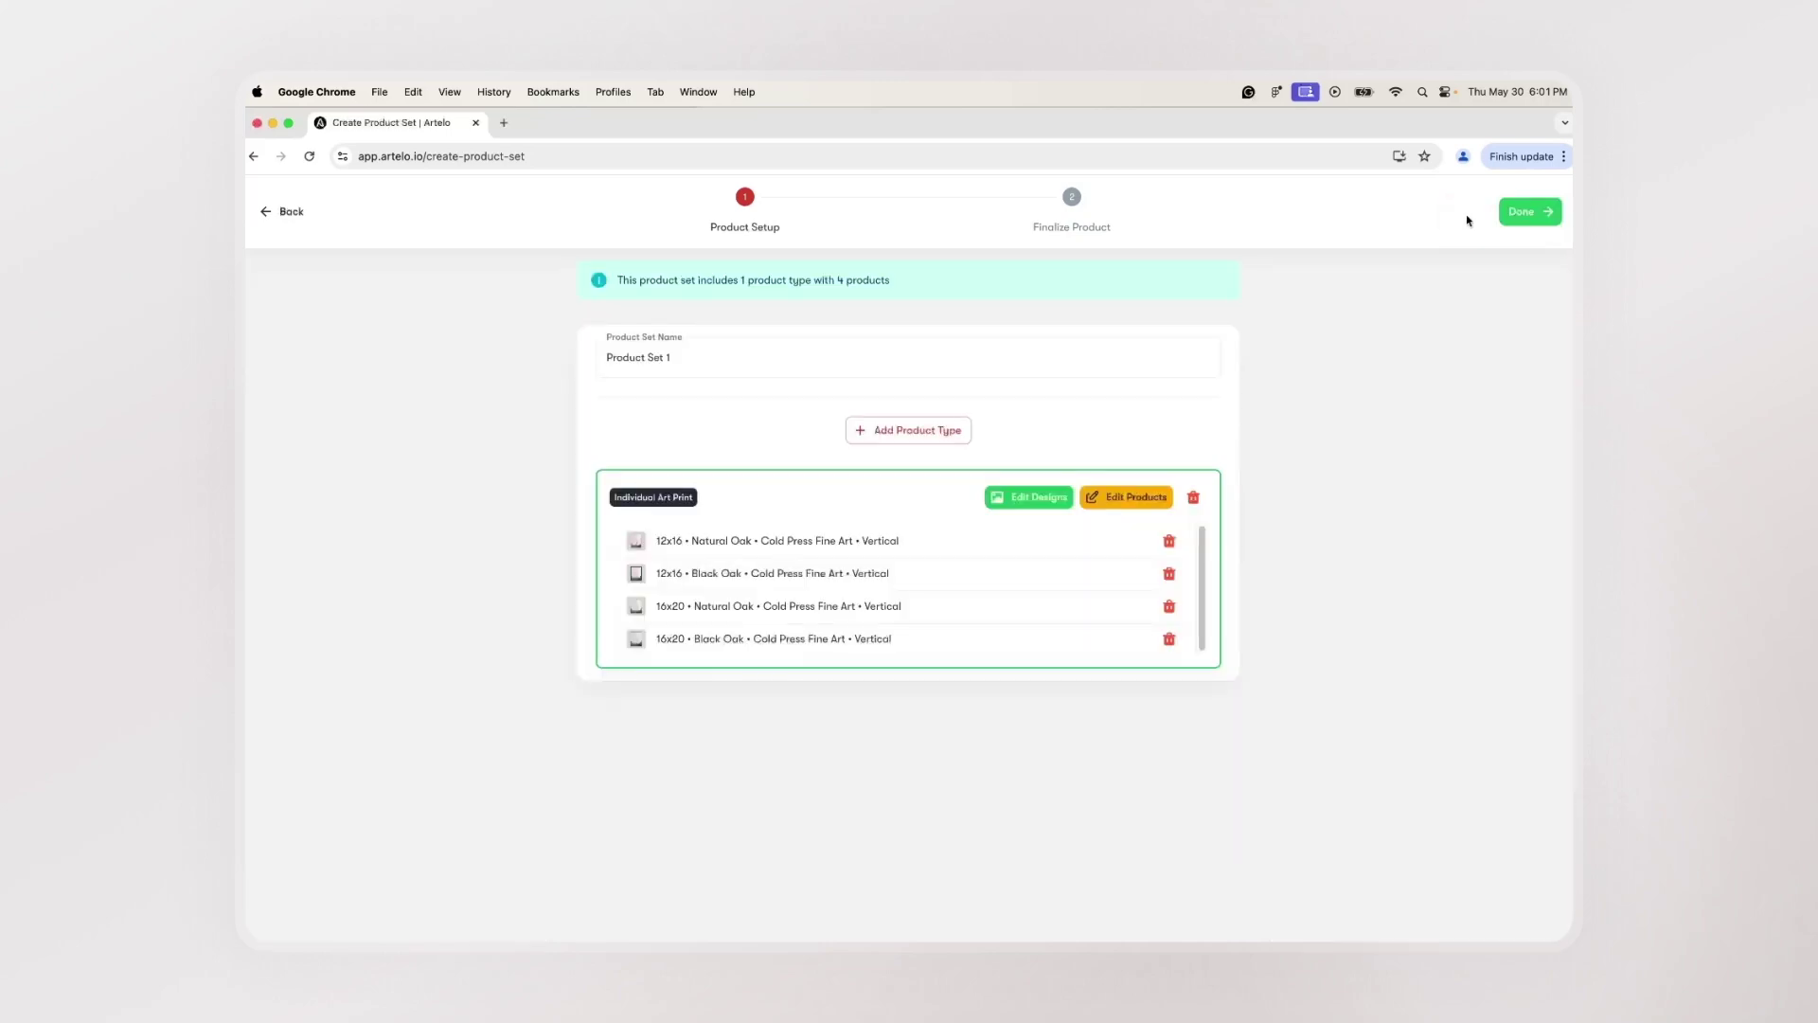
left_click(1545, 214)
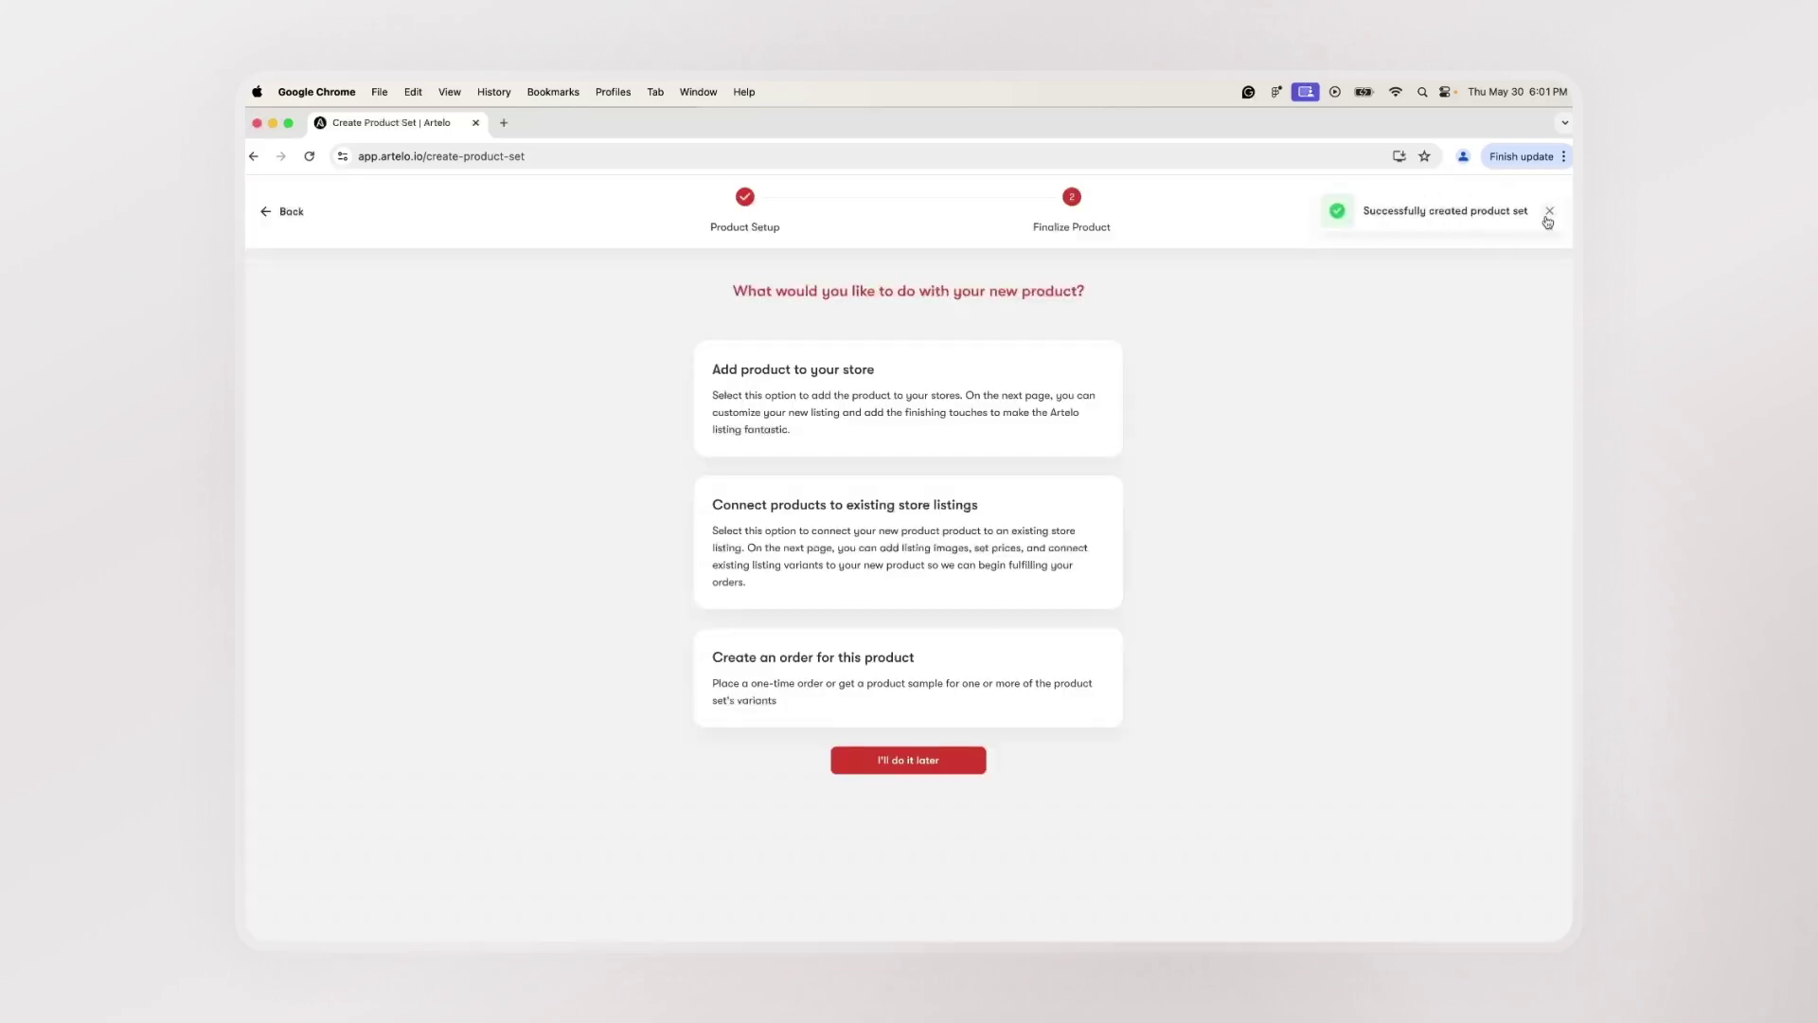
Add the new product as a listing in both Etsy and Shopify stores.
left_click(1021, 396)
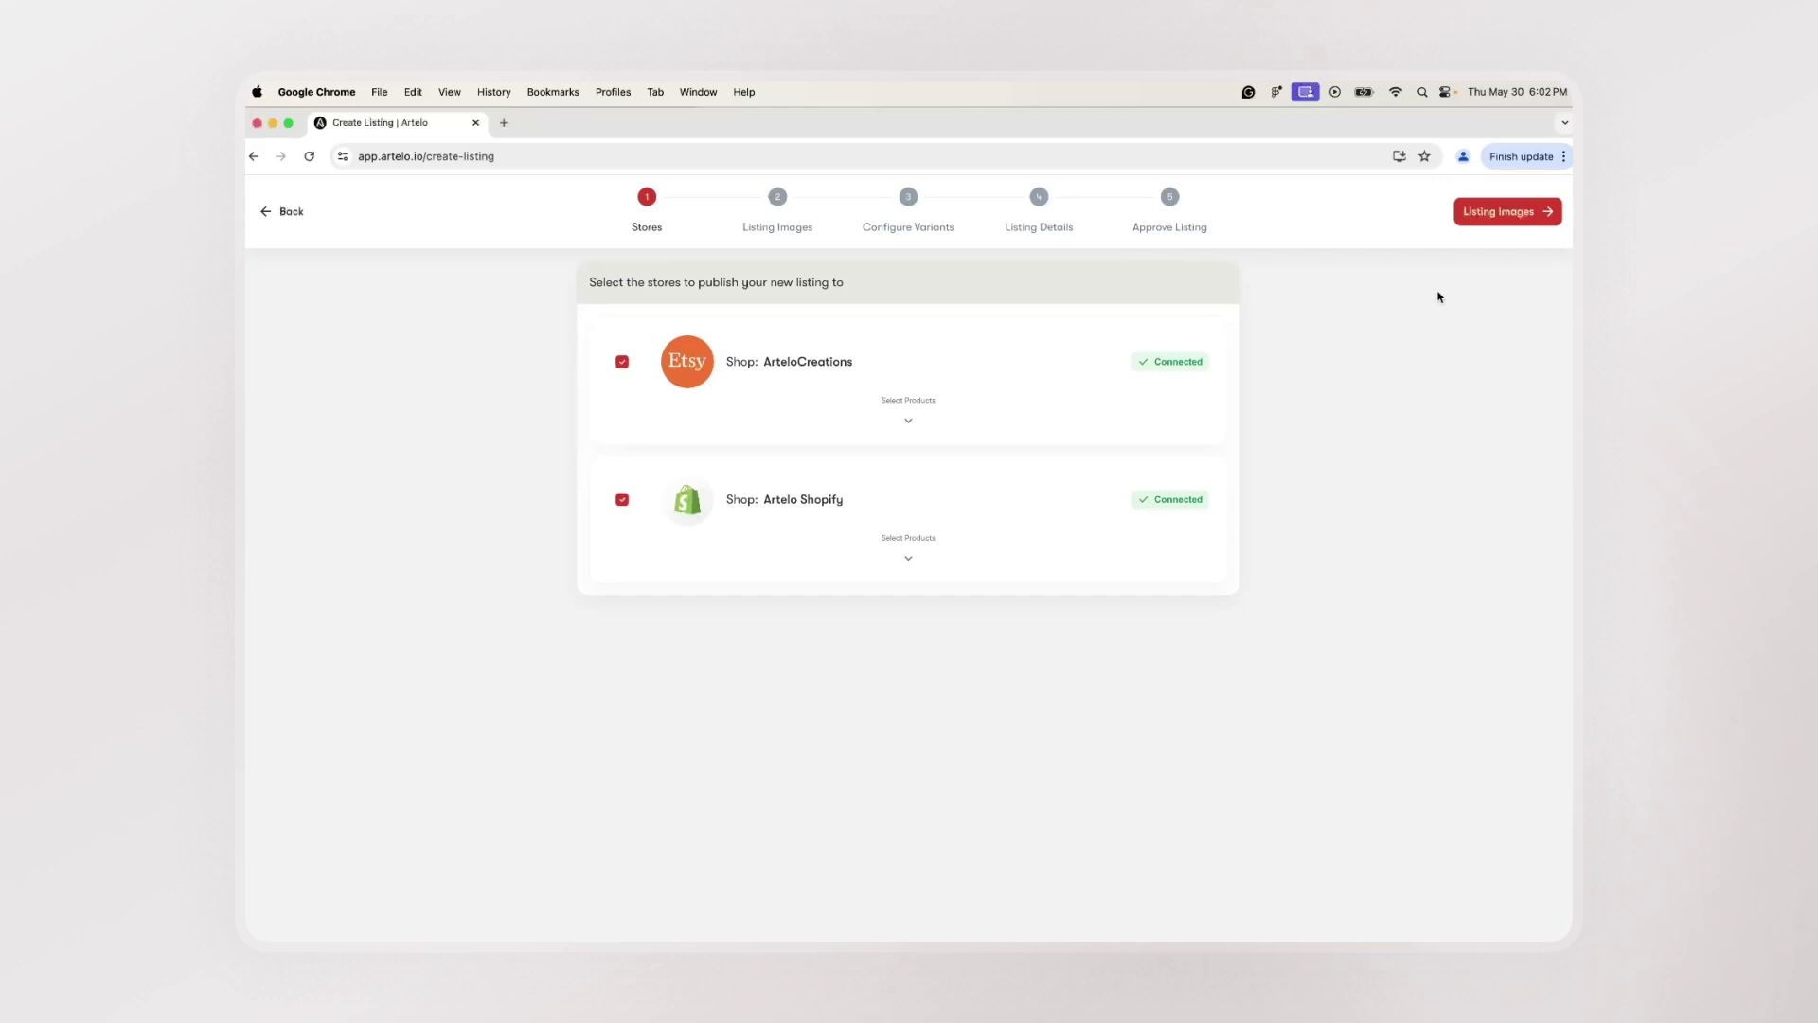
left_click(1491, 213)
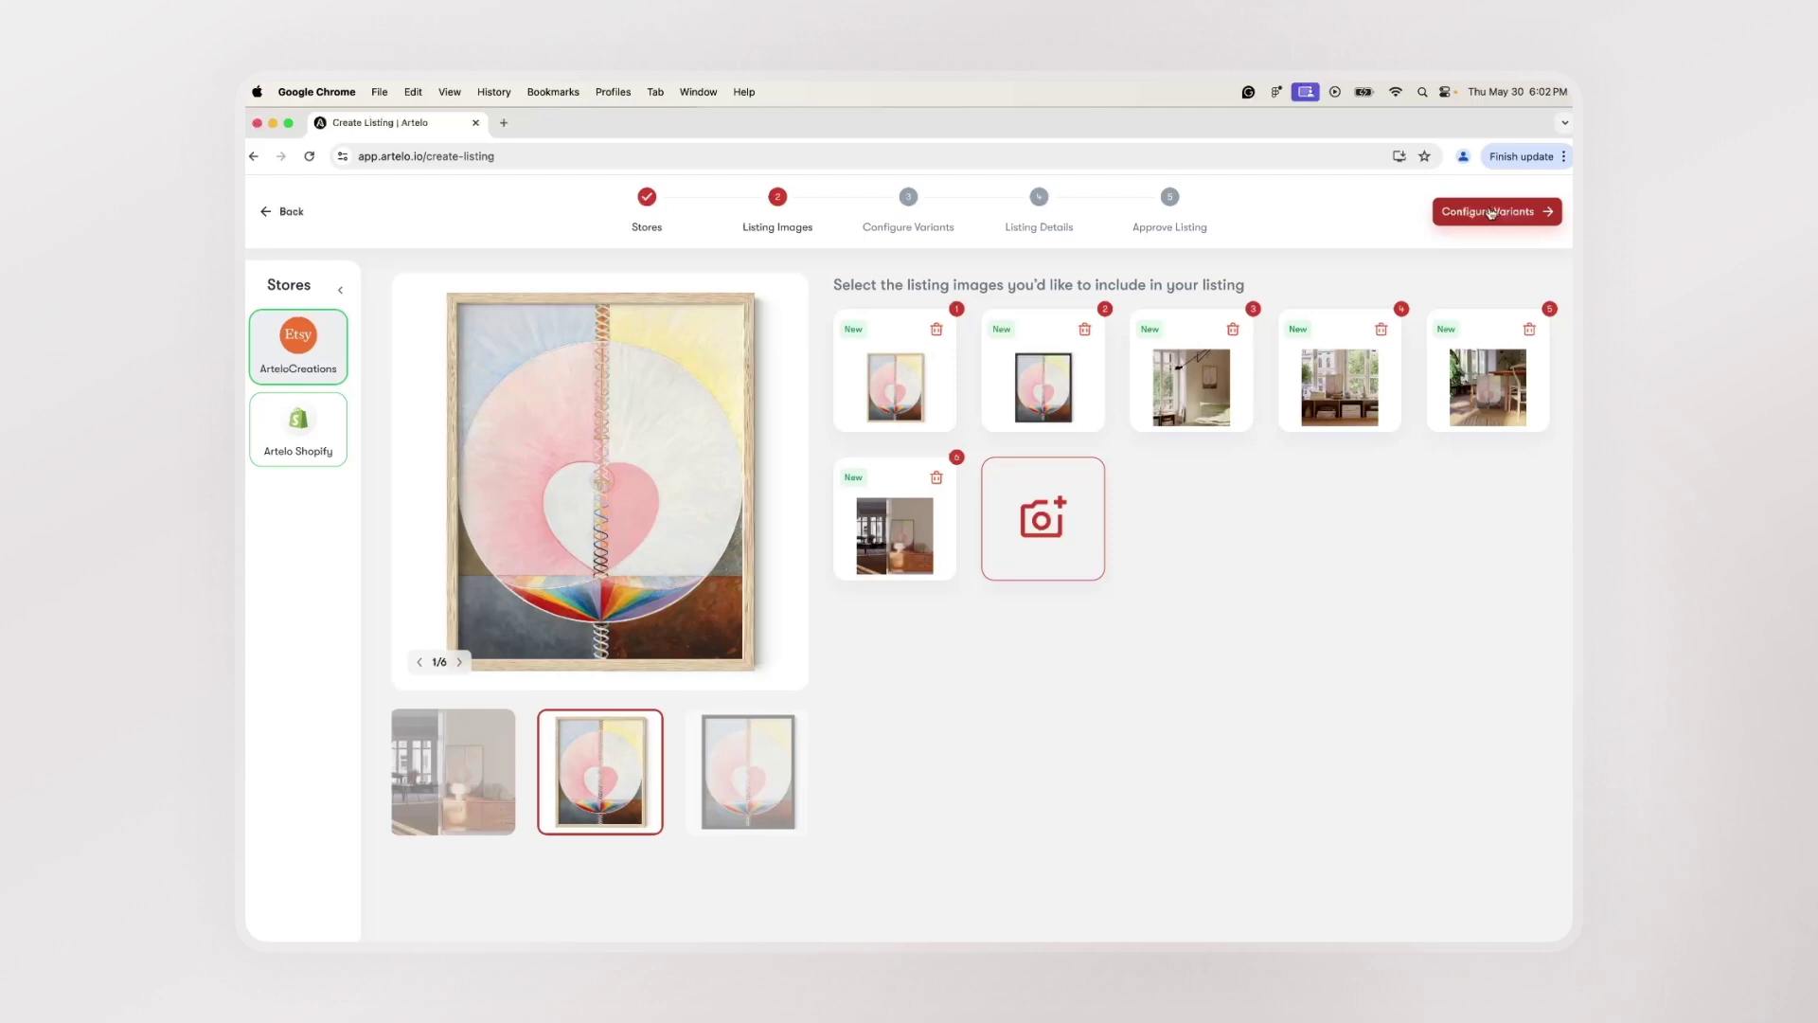
Move to Configure Variants for the Shopify store, previewing the 12x16 Natural Oak variant at $56.87.
left_click(1492, 213)
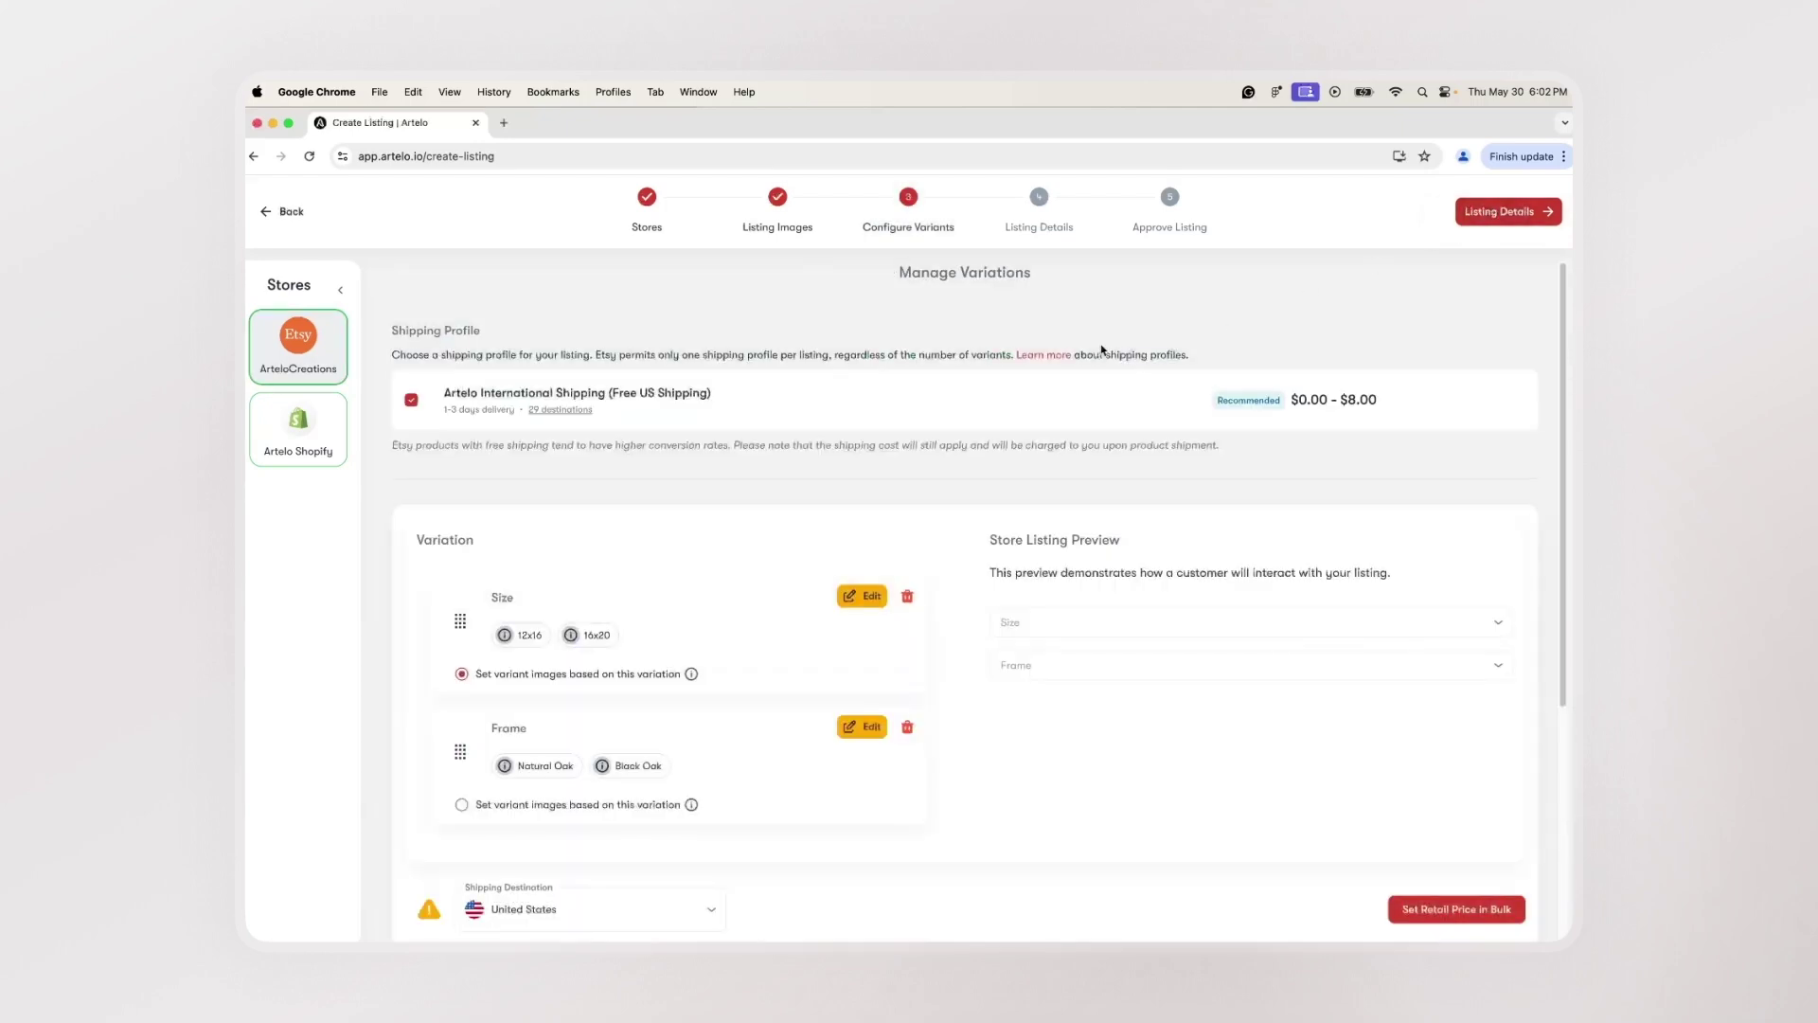
scroll(742, 370, "down", 4)
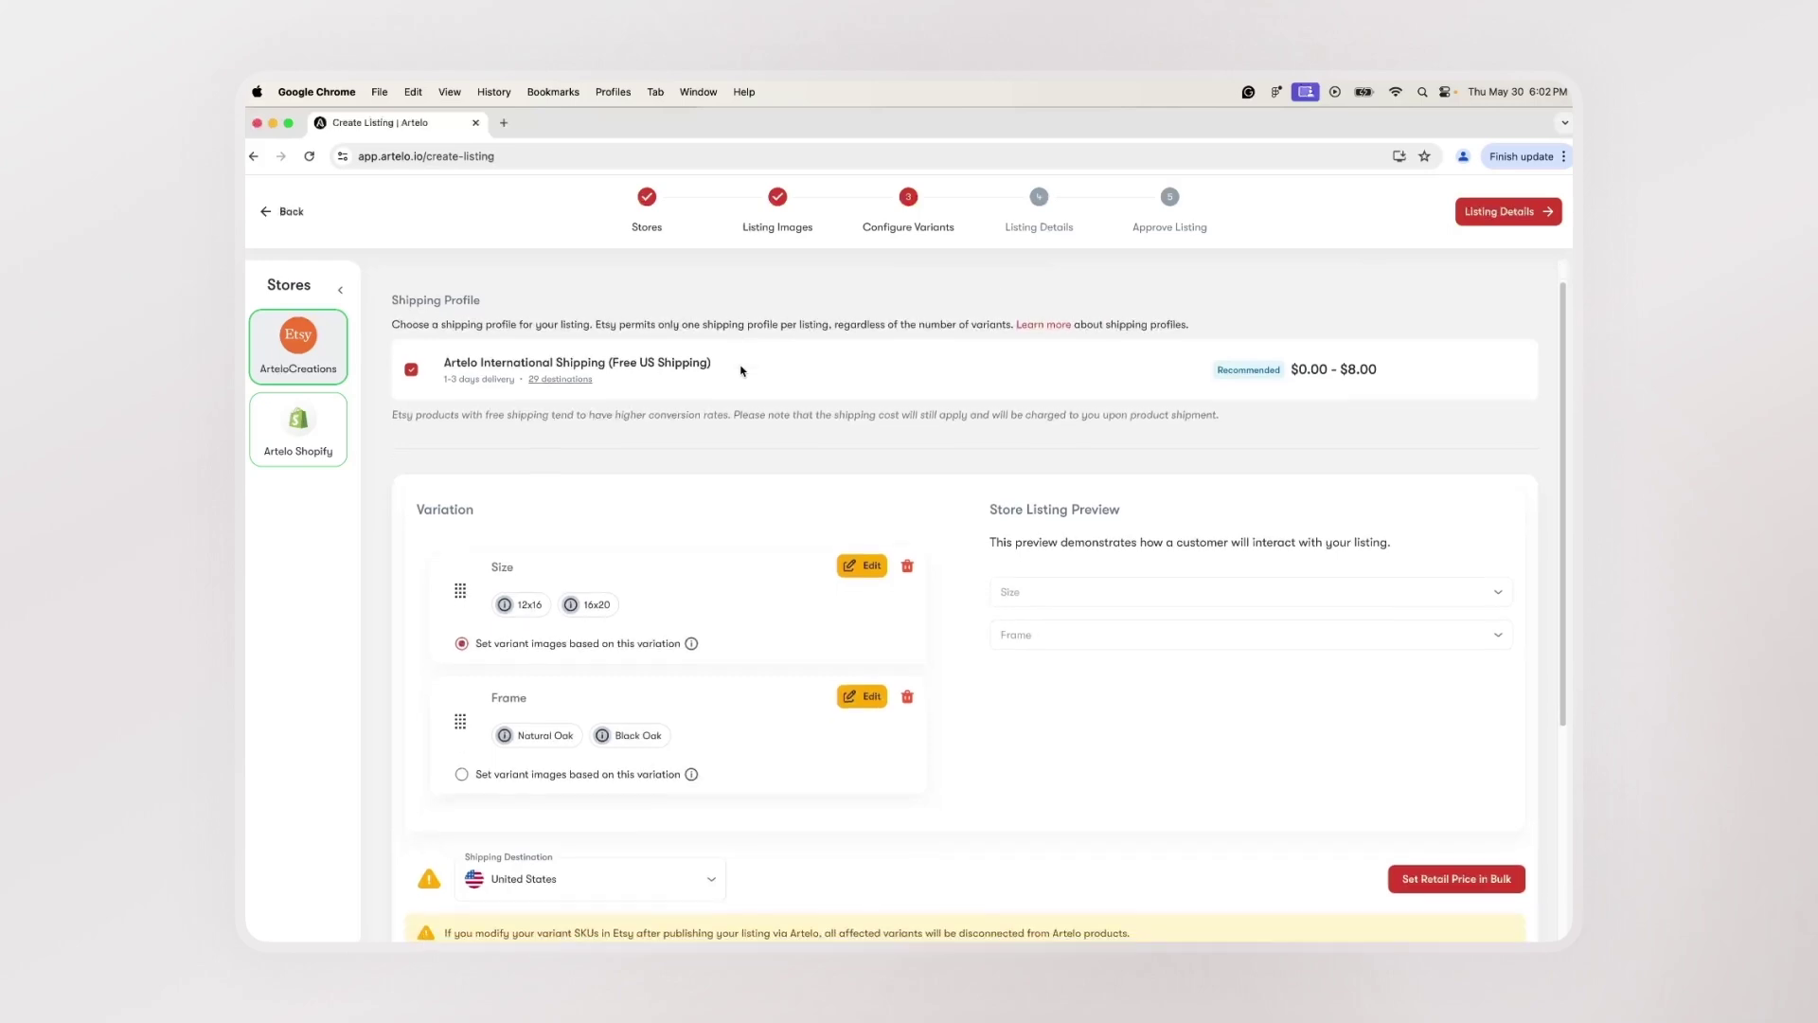
scroll(741, 371, "down", 4)
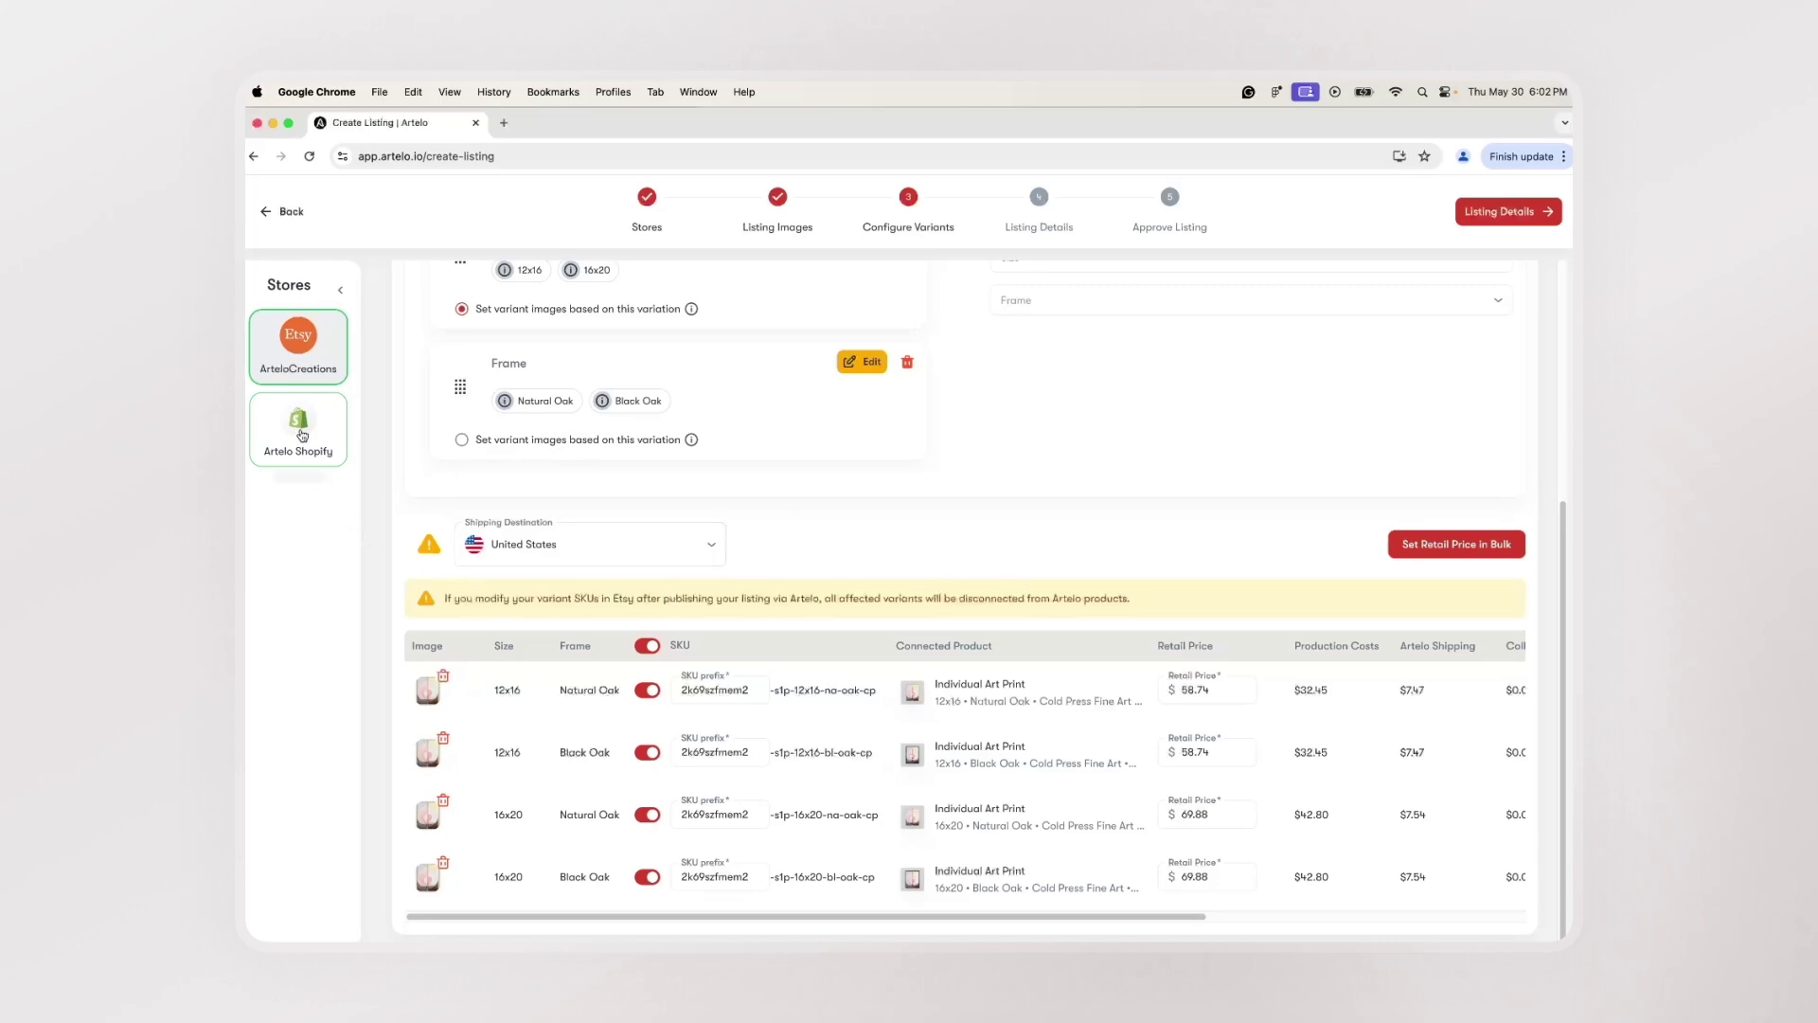
left_click(303, 433)
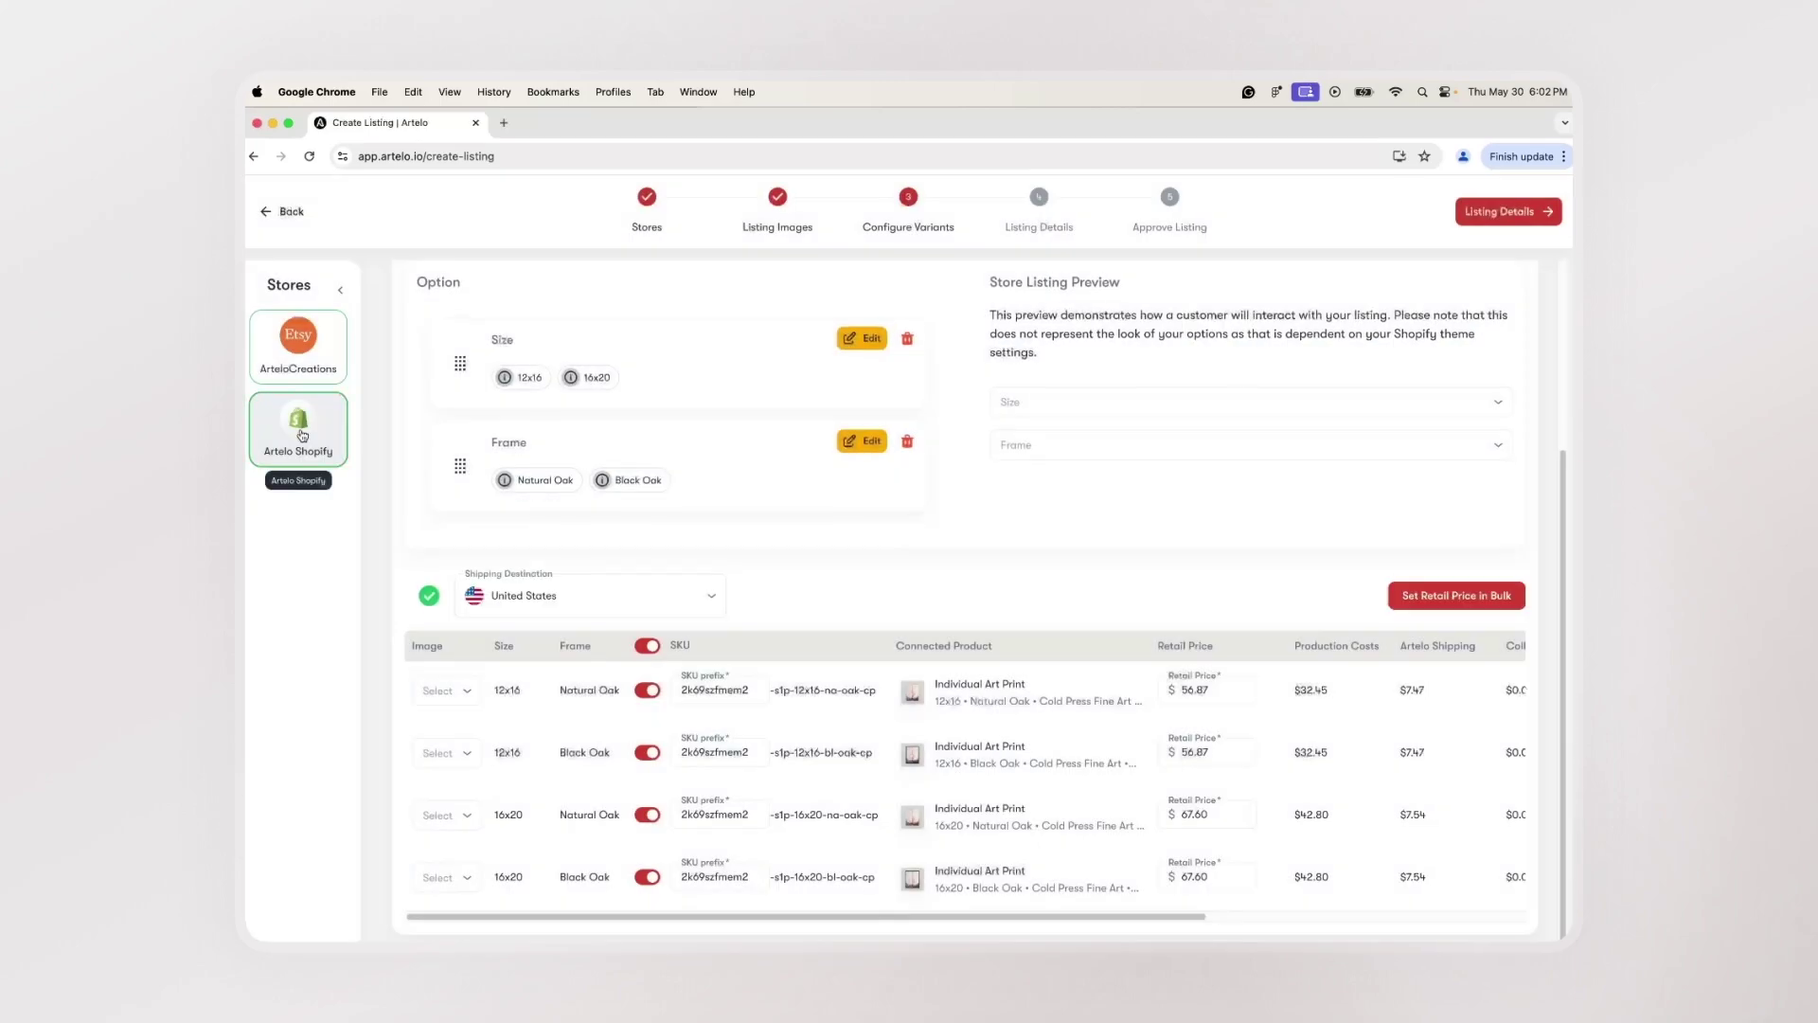
scroll(741, 598, "up", 3)
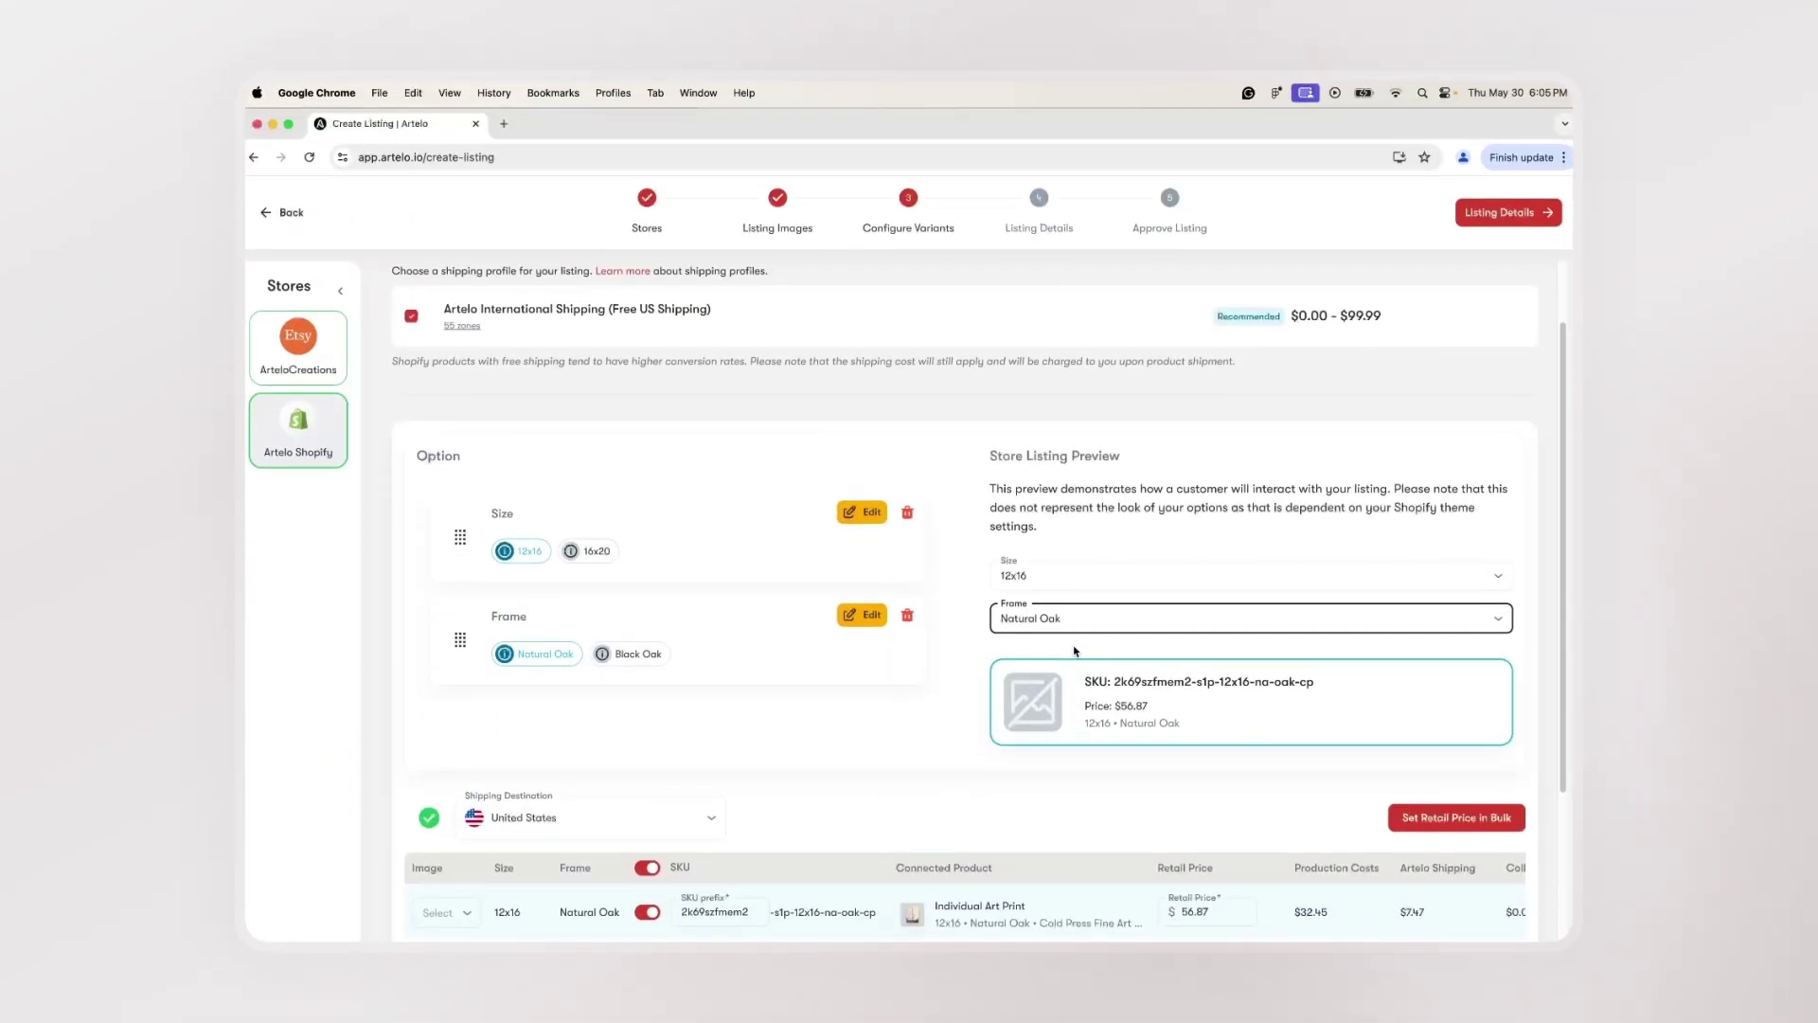
Assign an image to each variant: 12x16 and 16x20, in Natural Oak and Black Oak.
scroll(1074, 651, "down", 5)
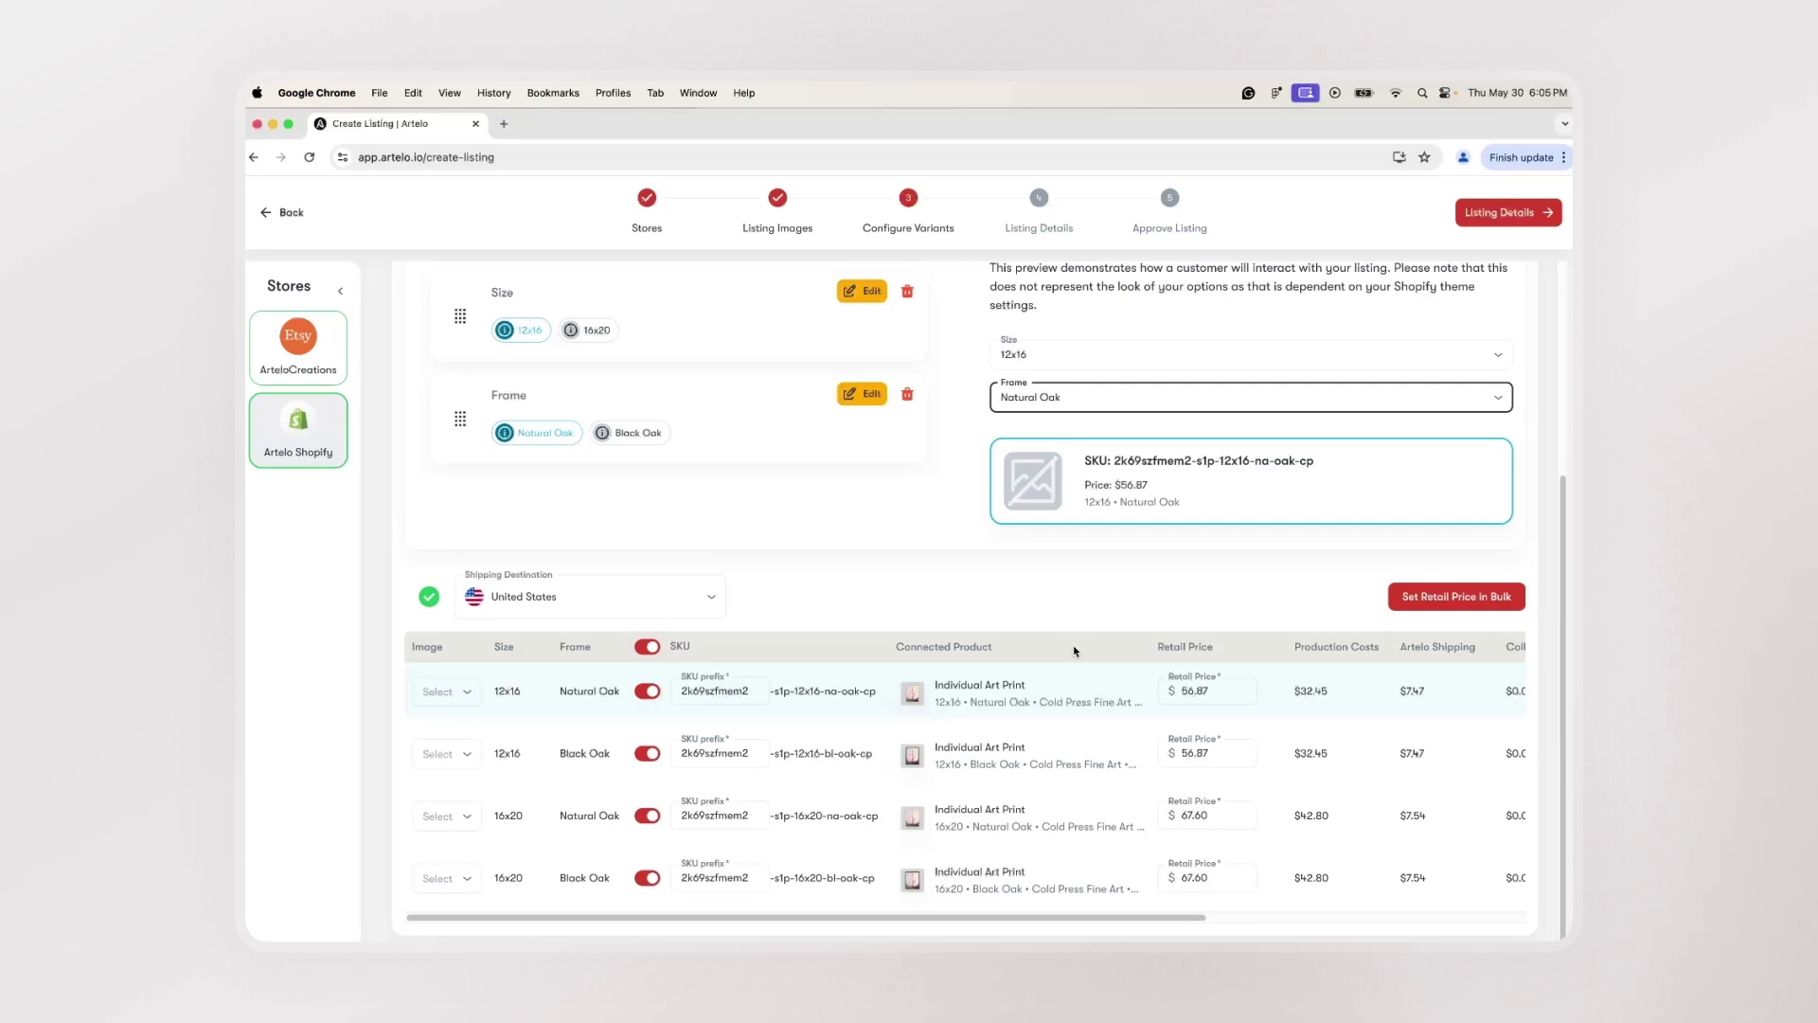
left_click(445, 691)
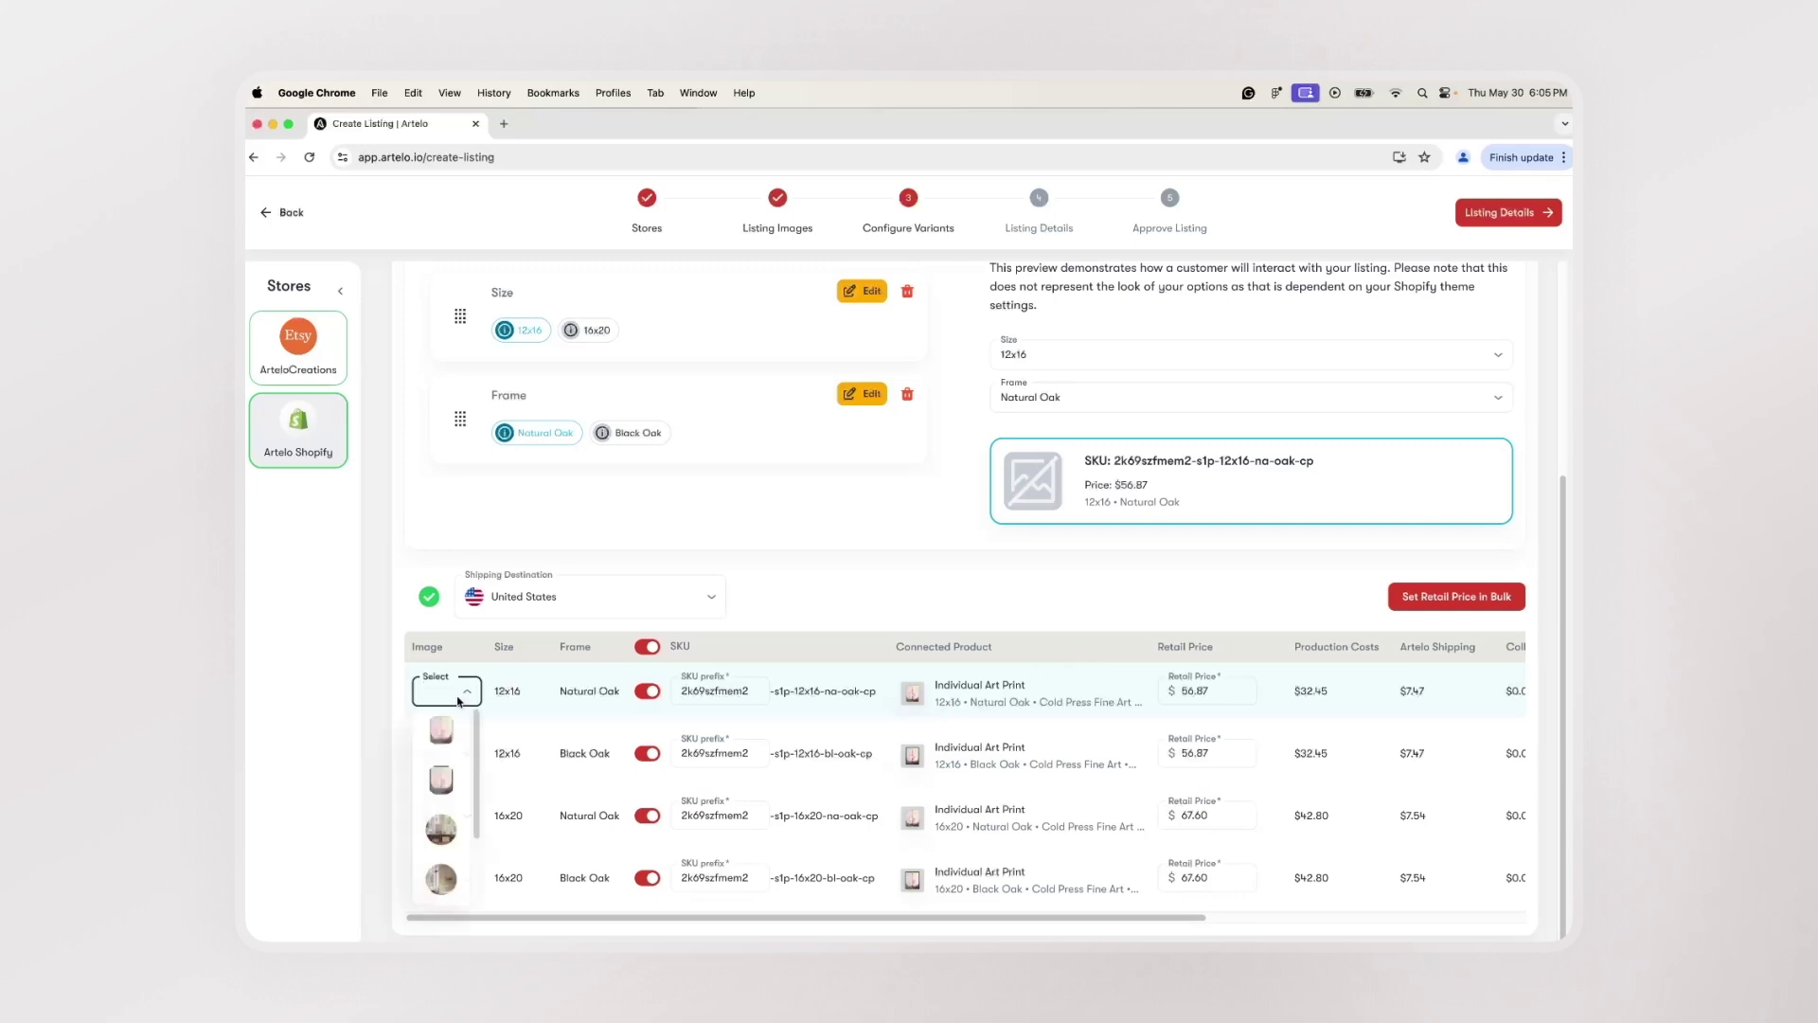
left_click(454, 727)
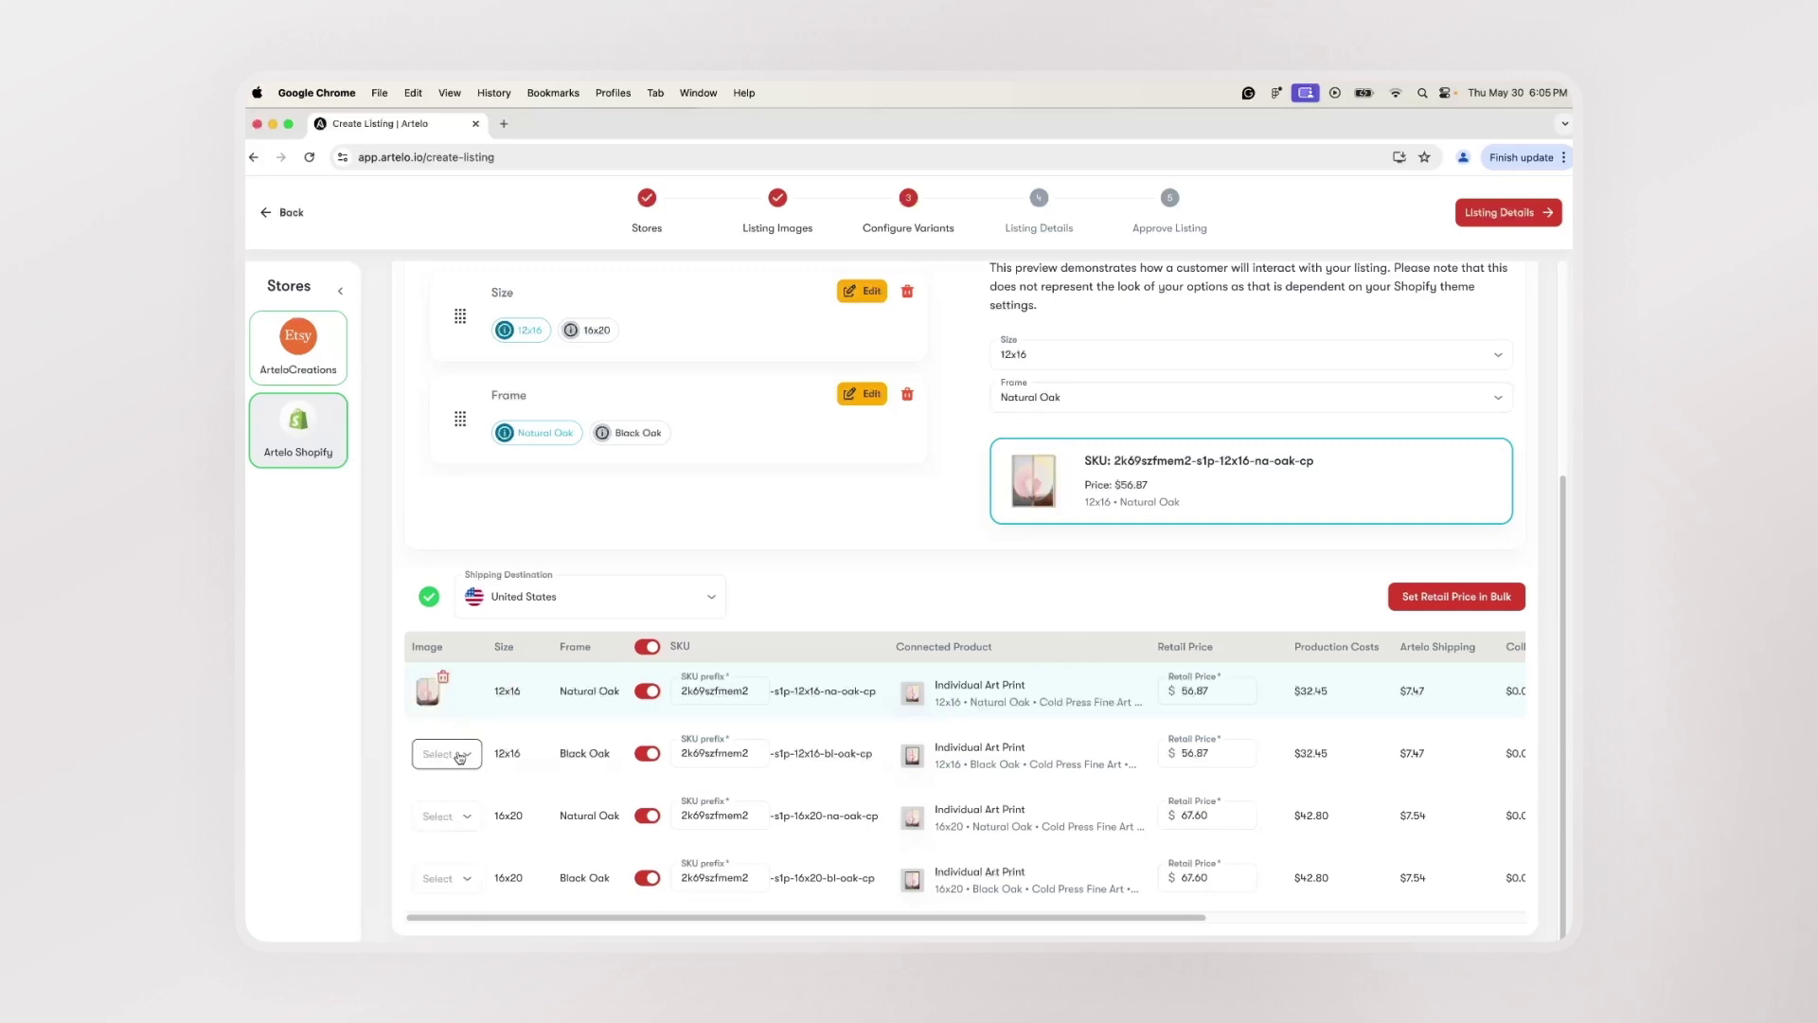
left_click(458, 755)
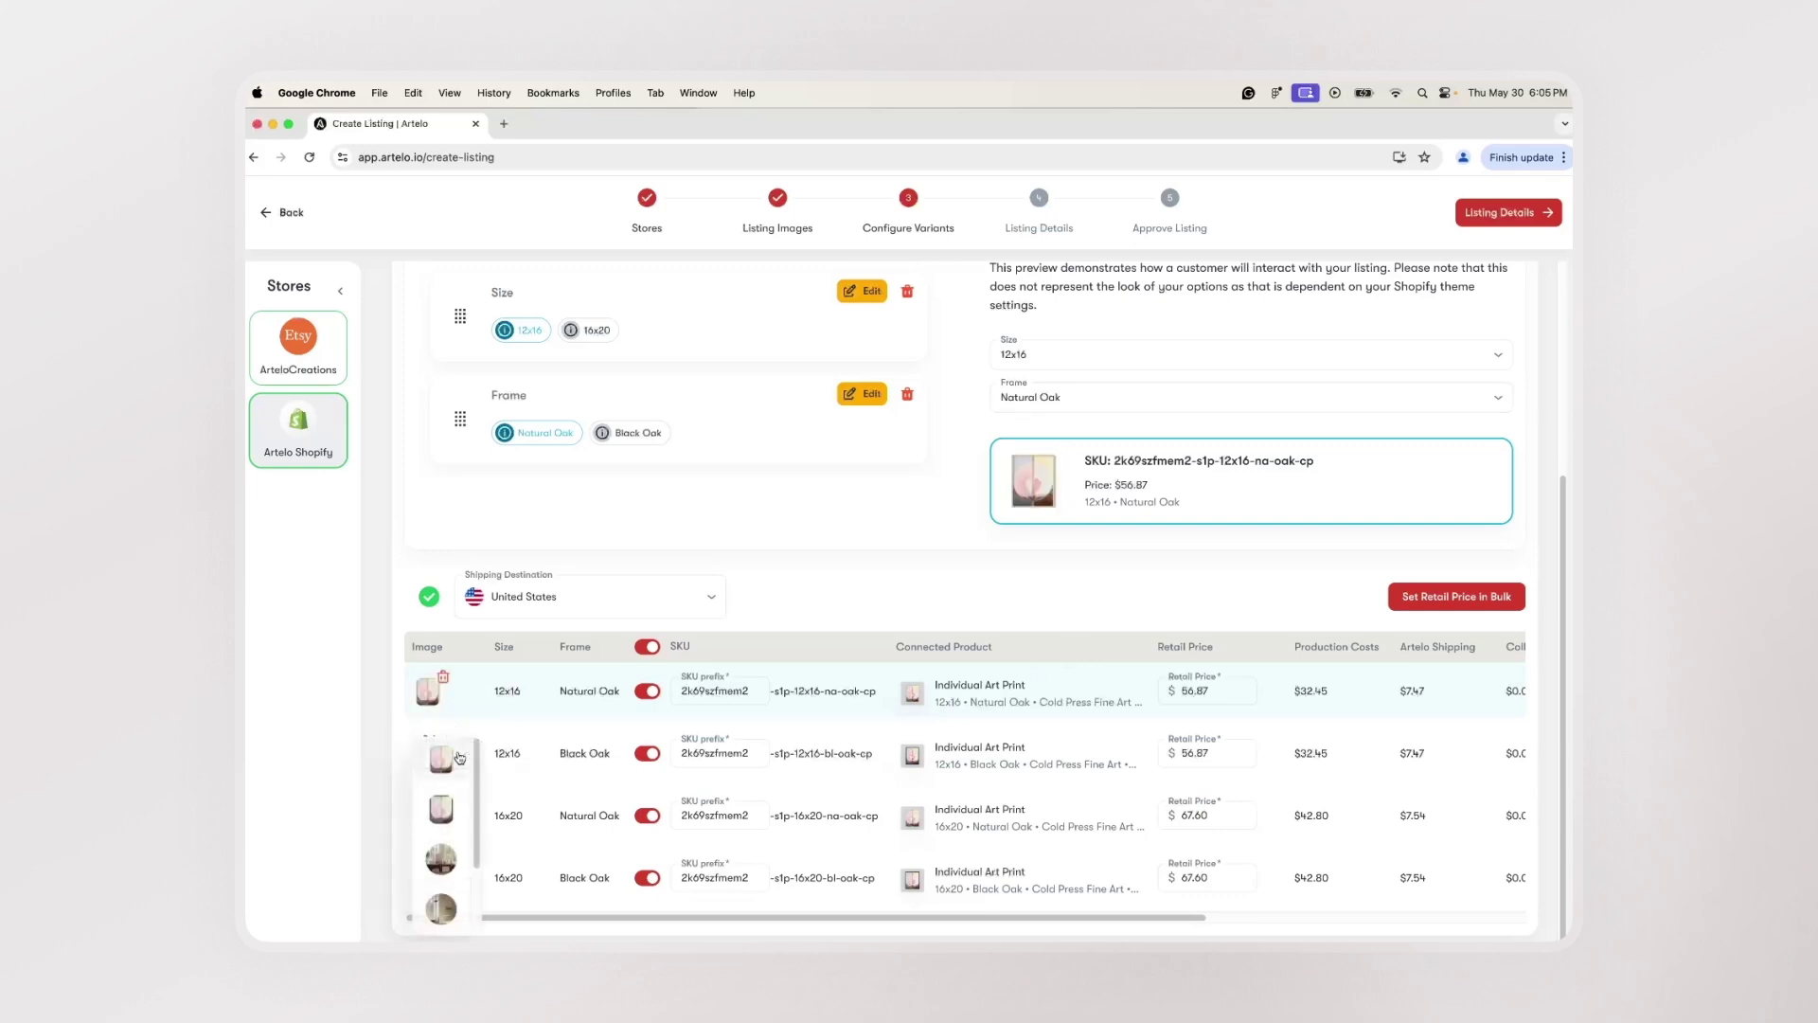
left_click(456, 808)
left_click(456, 808)
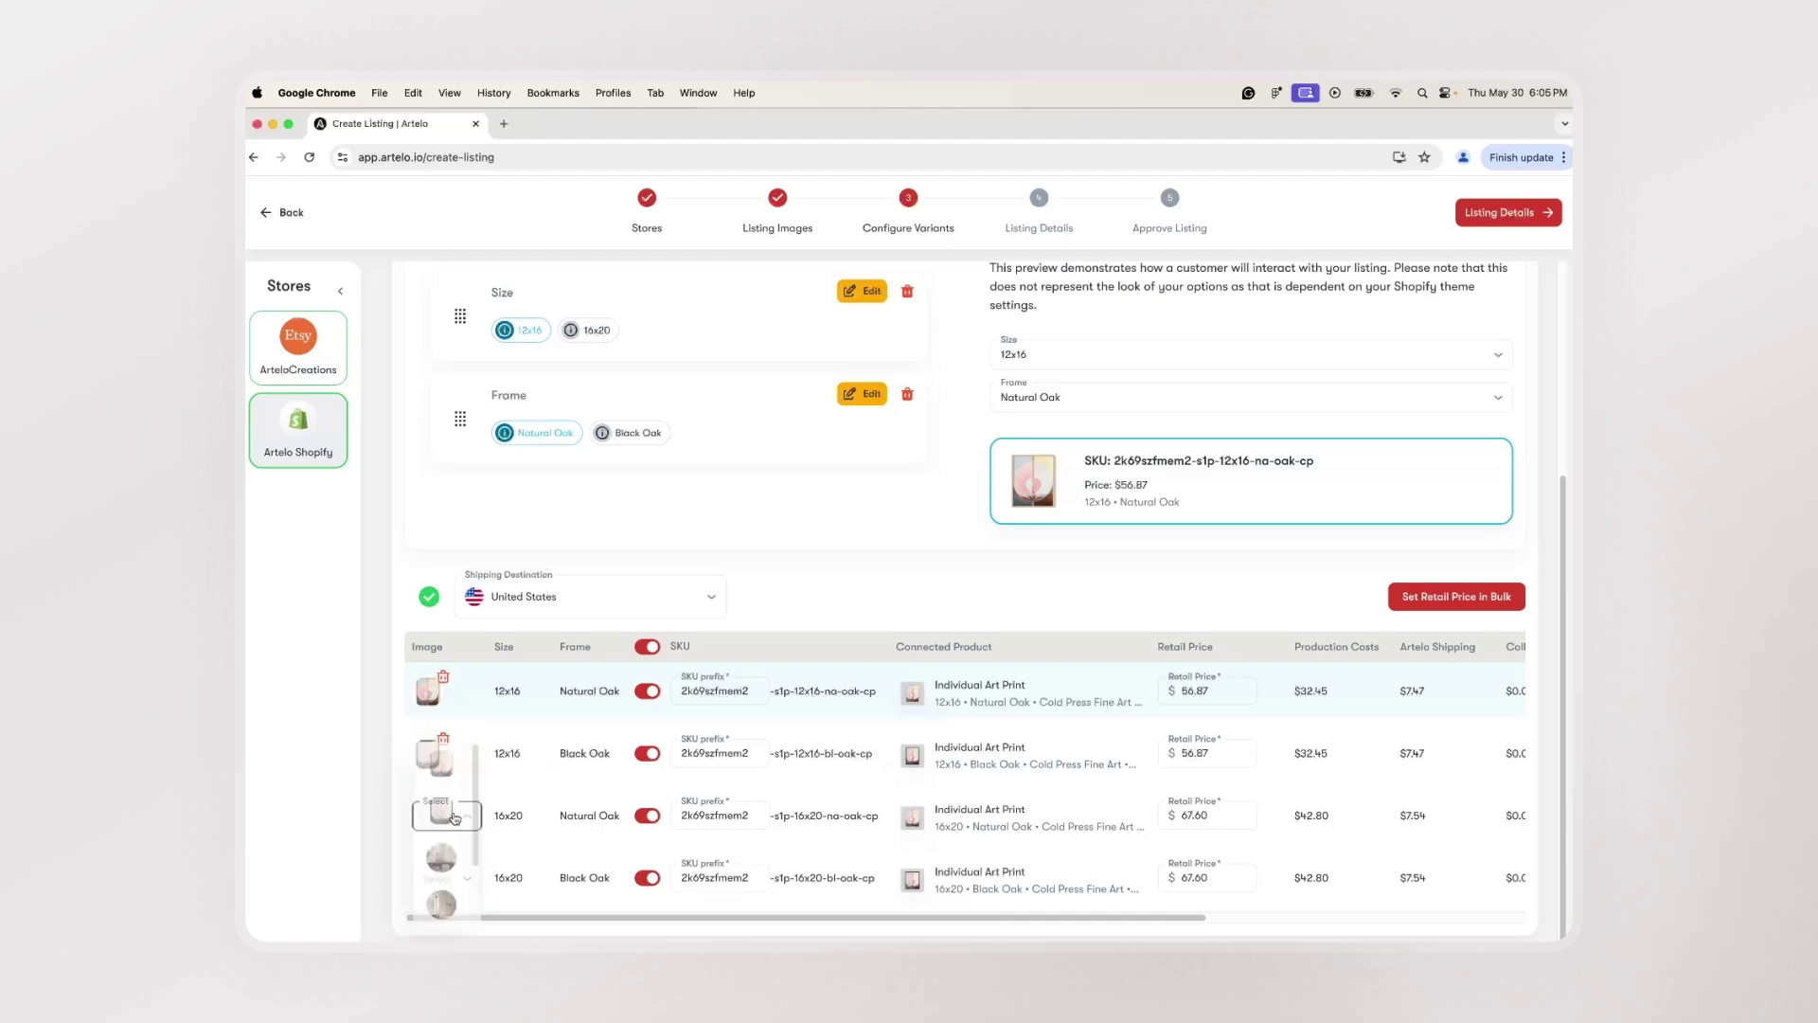
left_click(454, 753)
left_click(462, 878)
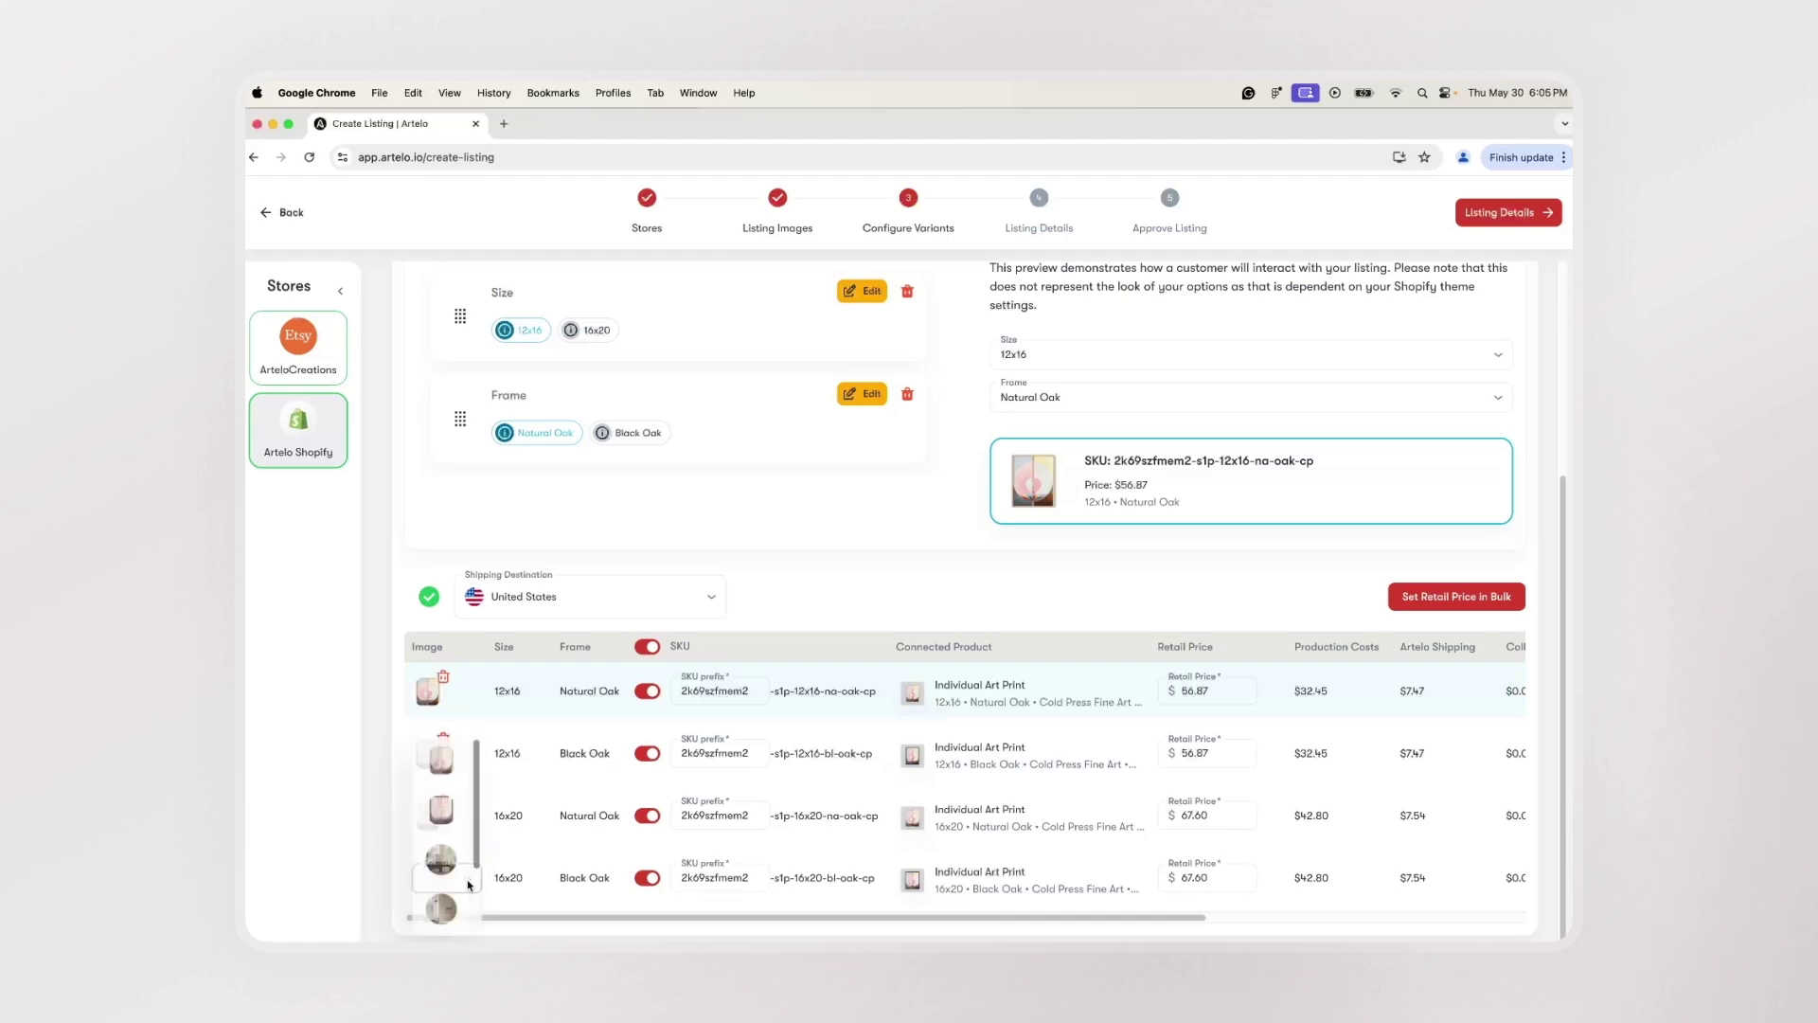
left_click(443, 810)
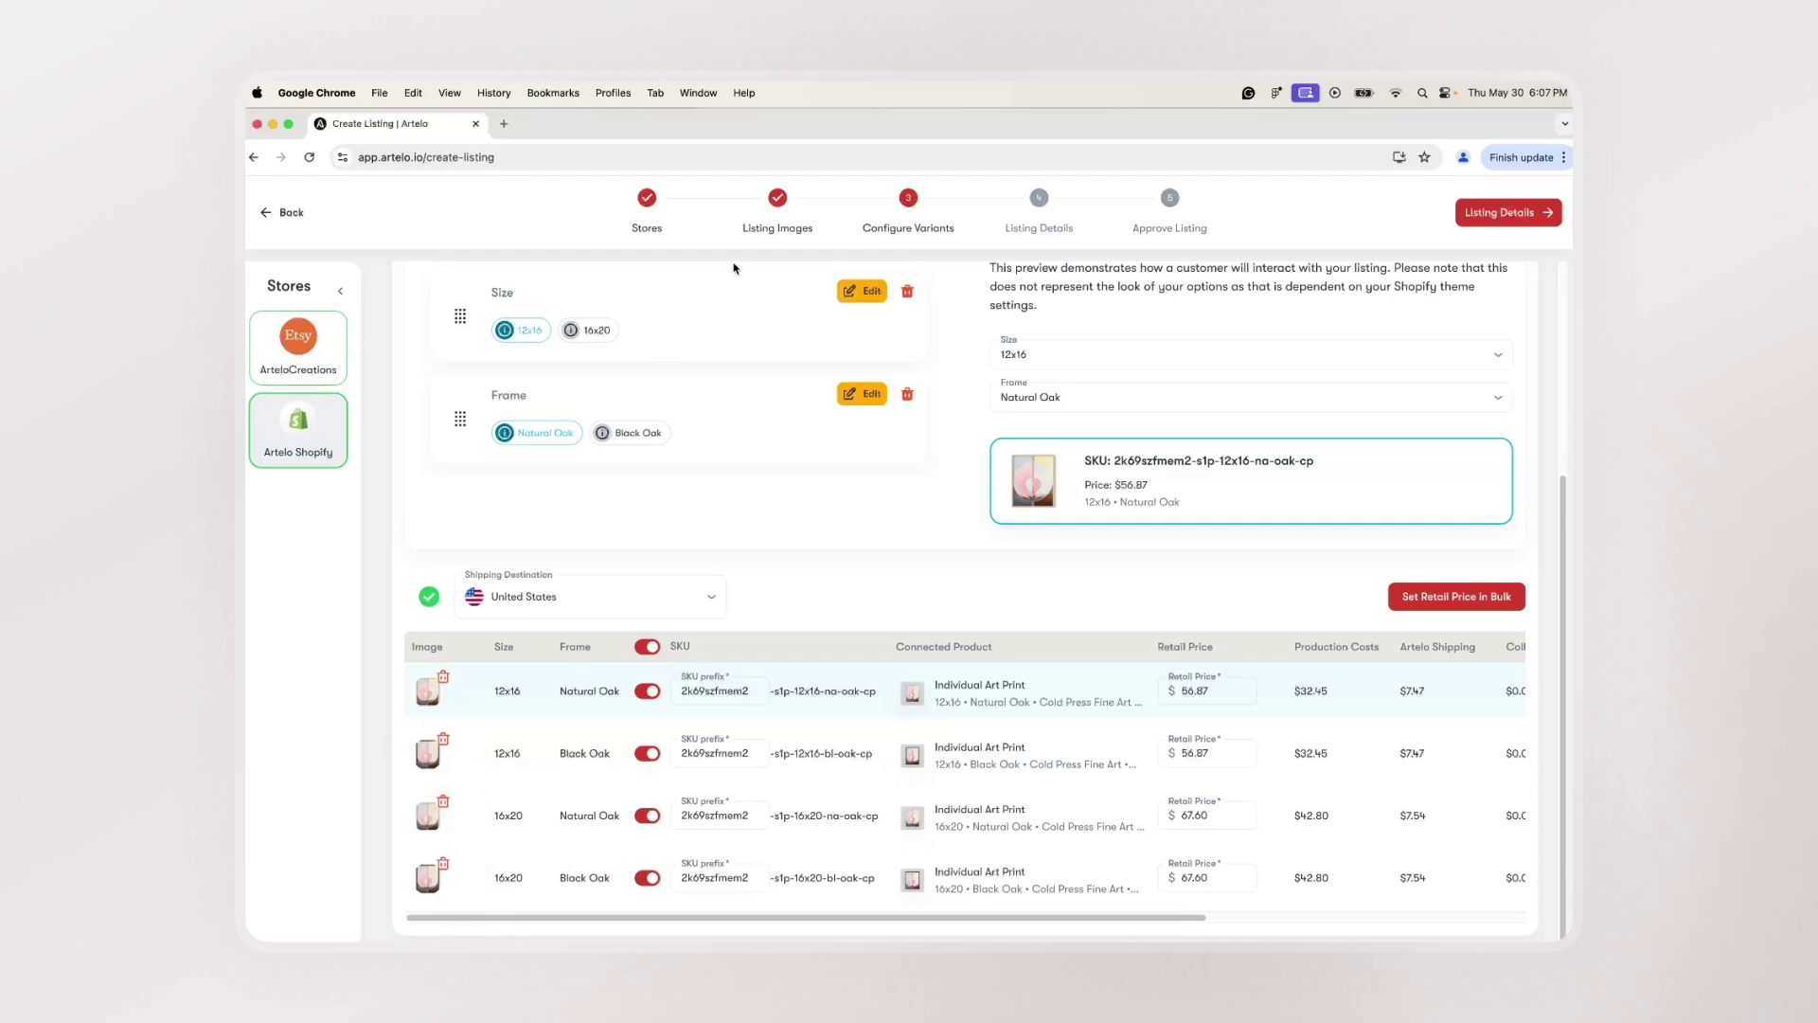
Edit the Size option, selecting the 12x16 value name, and save it.
left_click(852, 292)
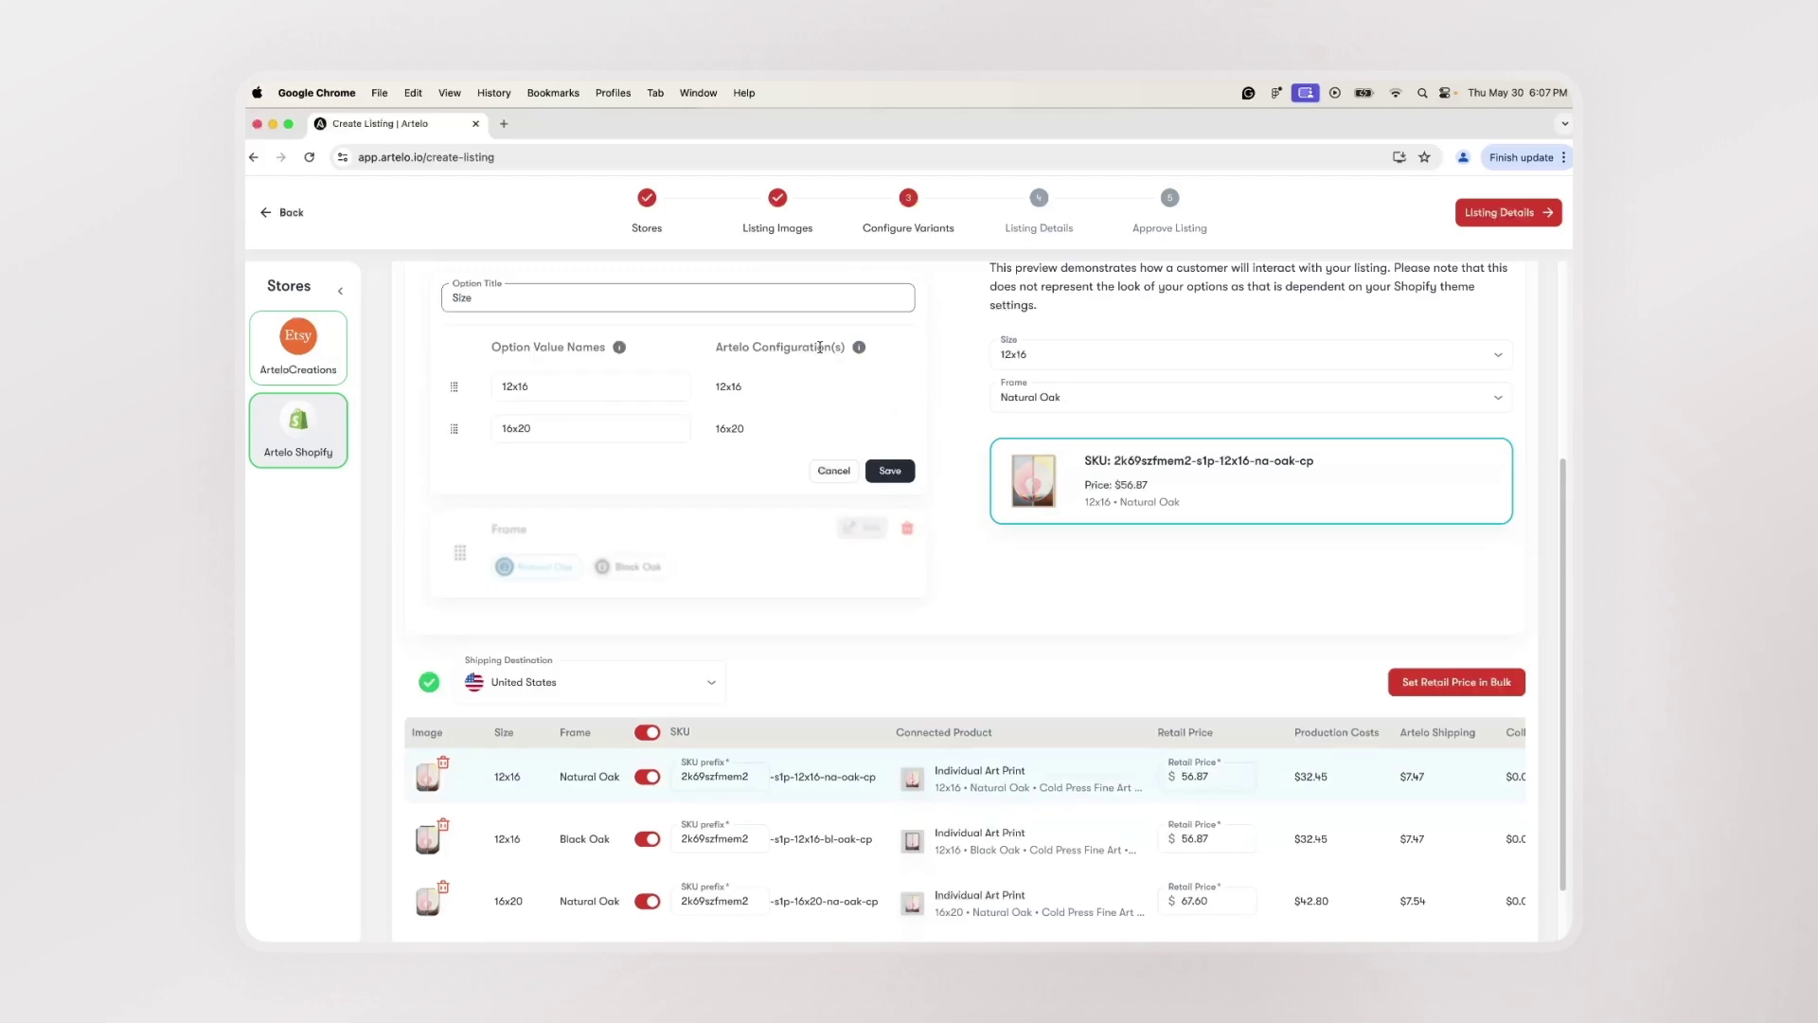
left_click(492, 388)
double_click(491, 388)
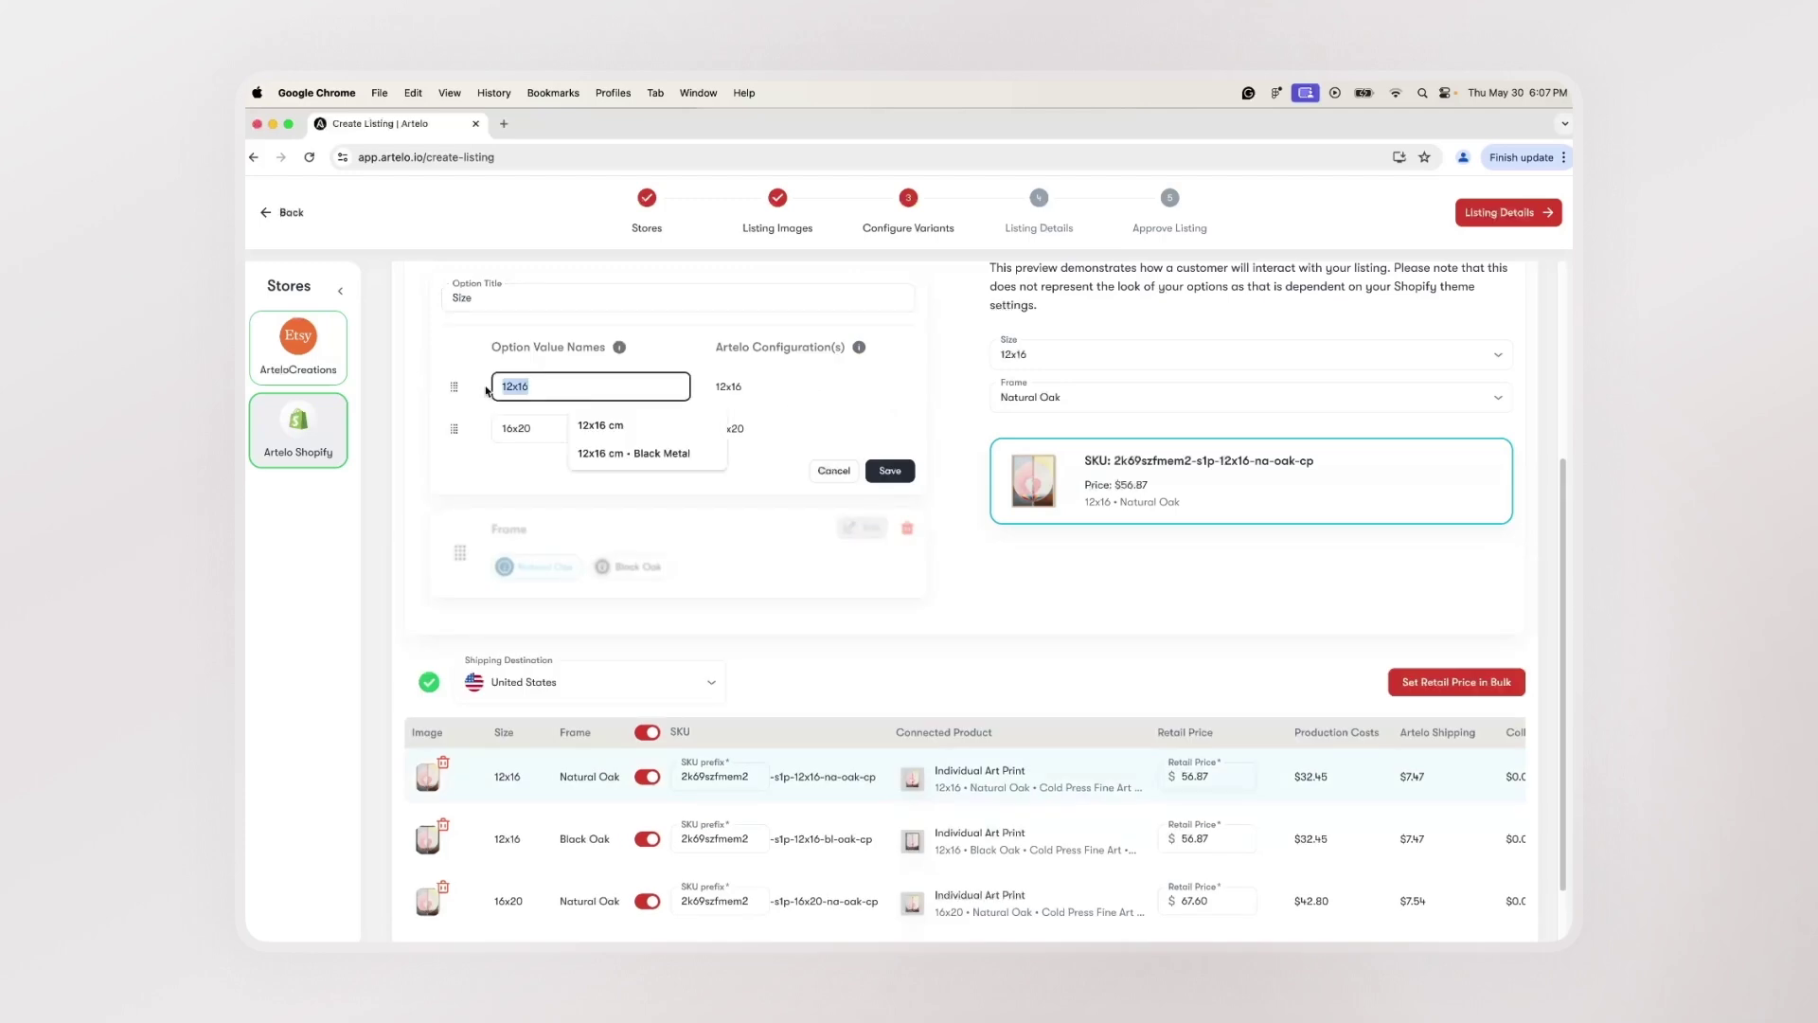
left_click(890, 470)
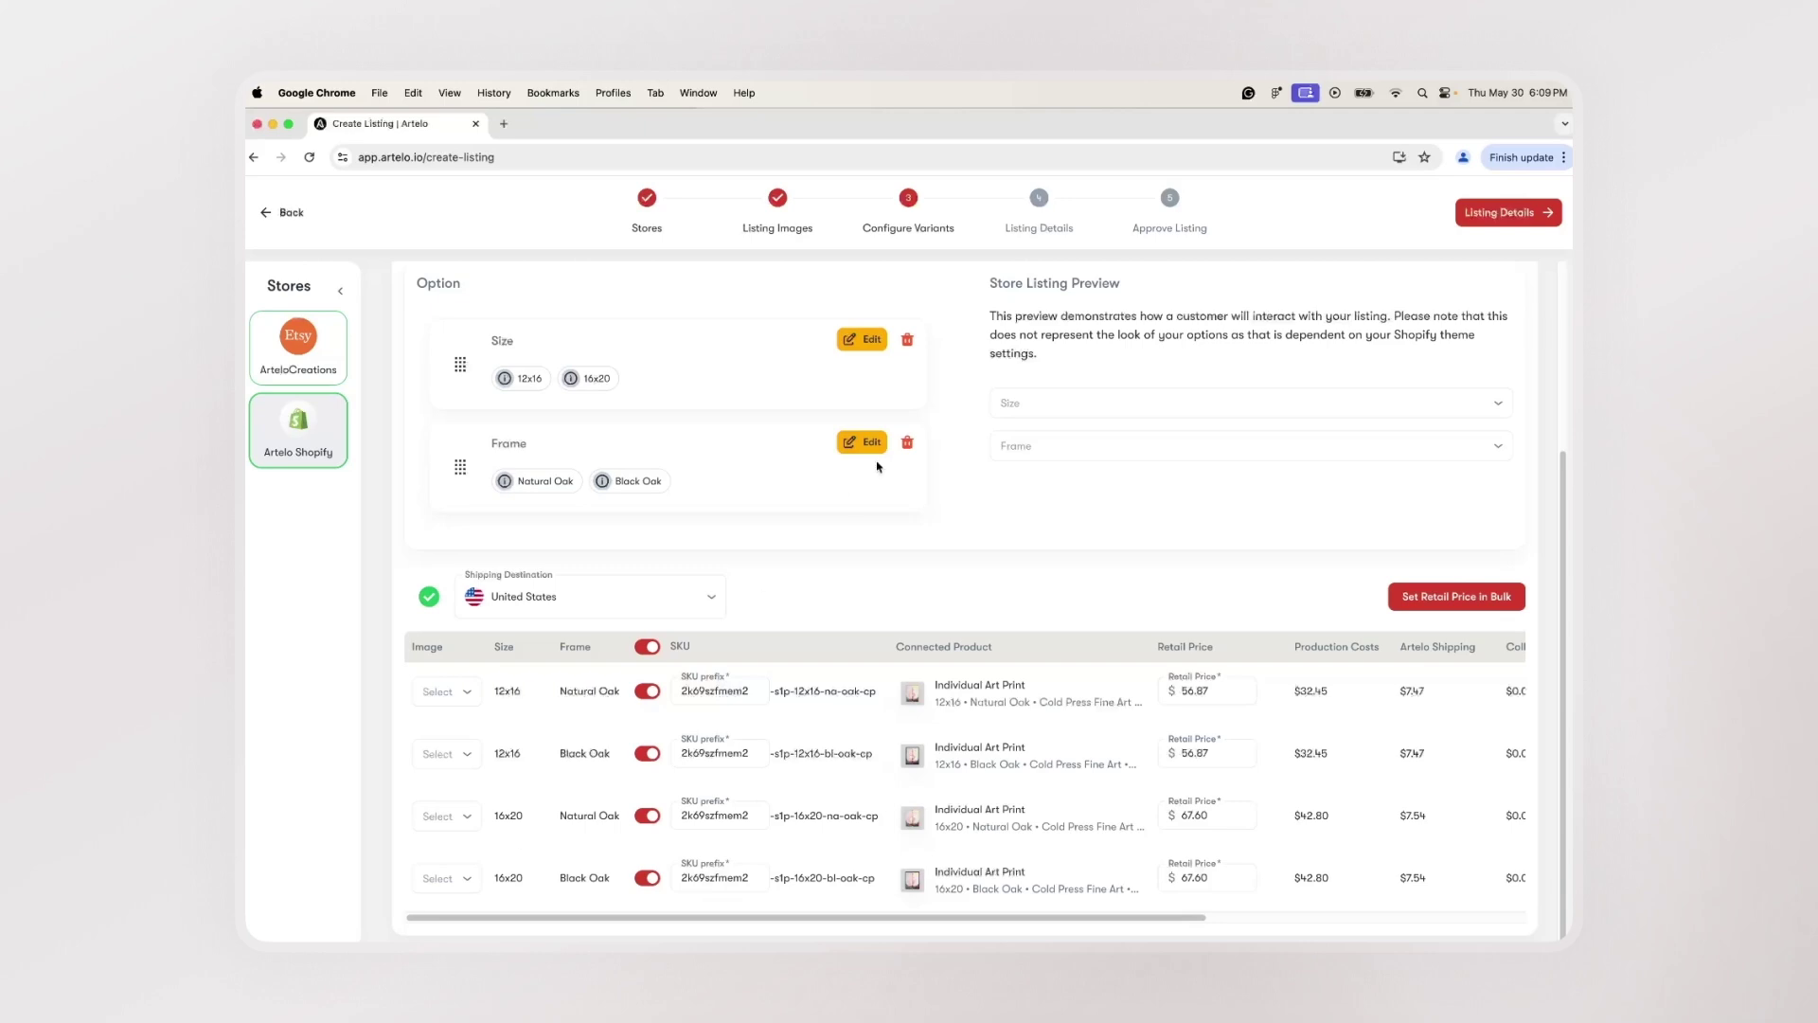
Delete the Frame and Size options and group variants by the combined Size • Frame option.
left_click(907, 442)
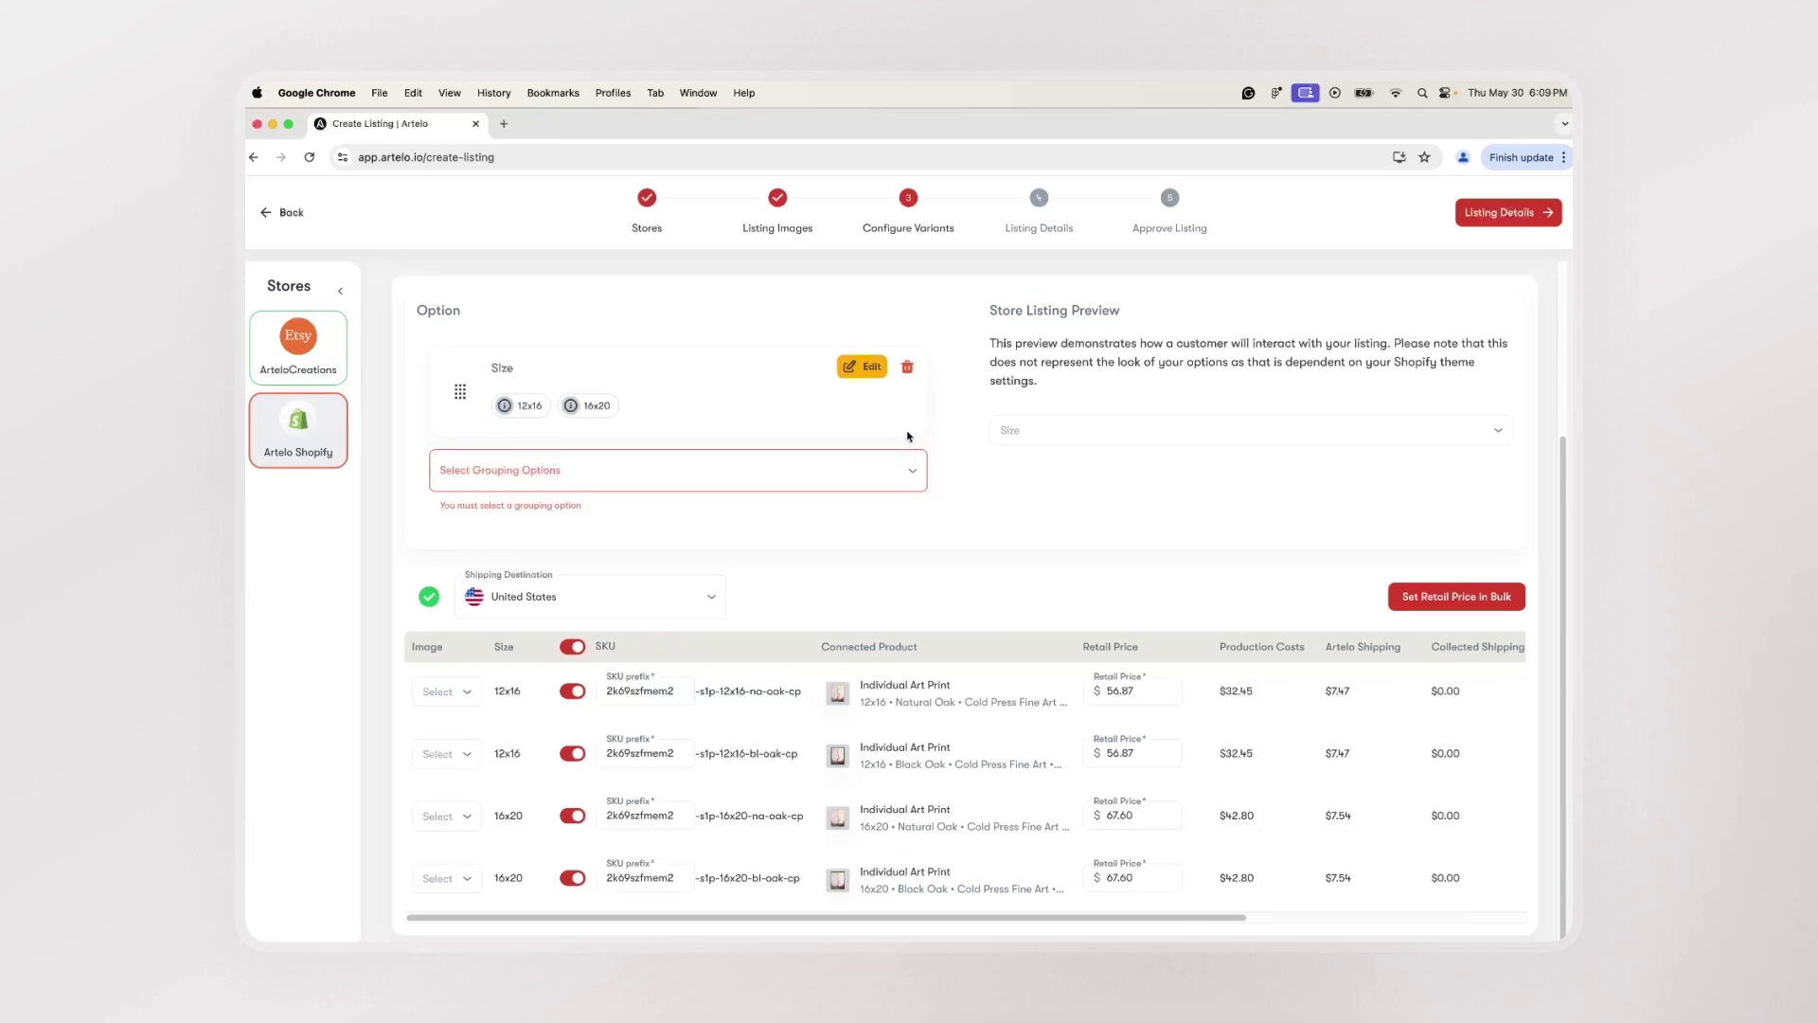
left_click(907, 371)
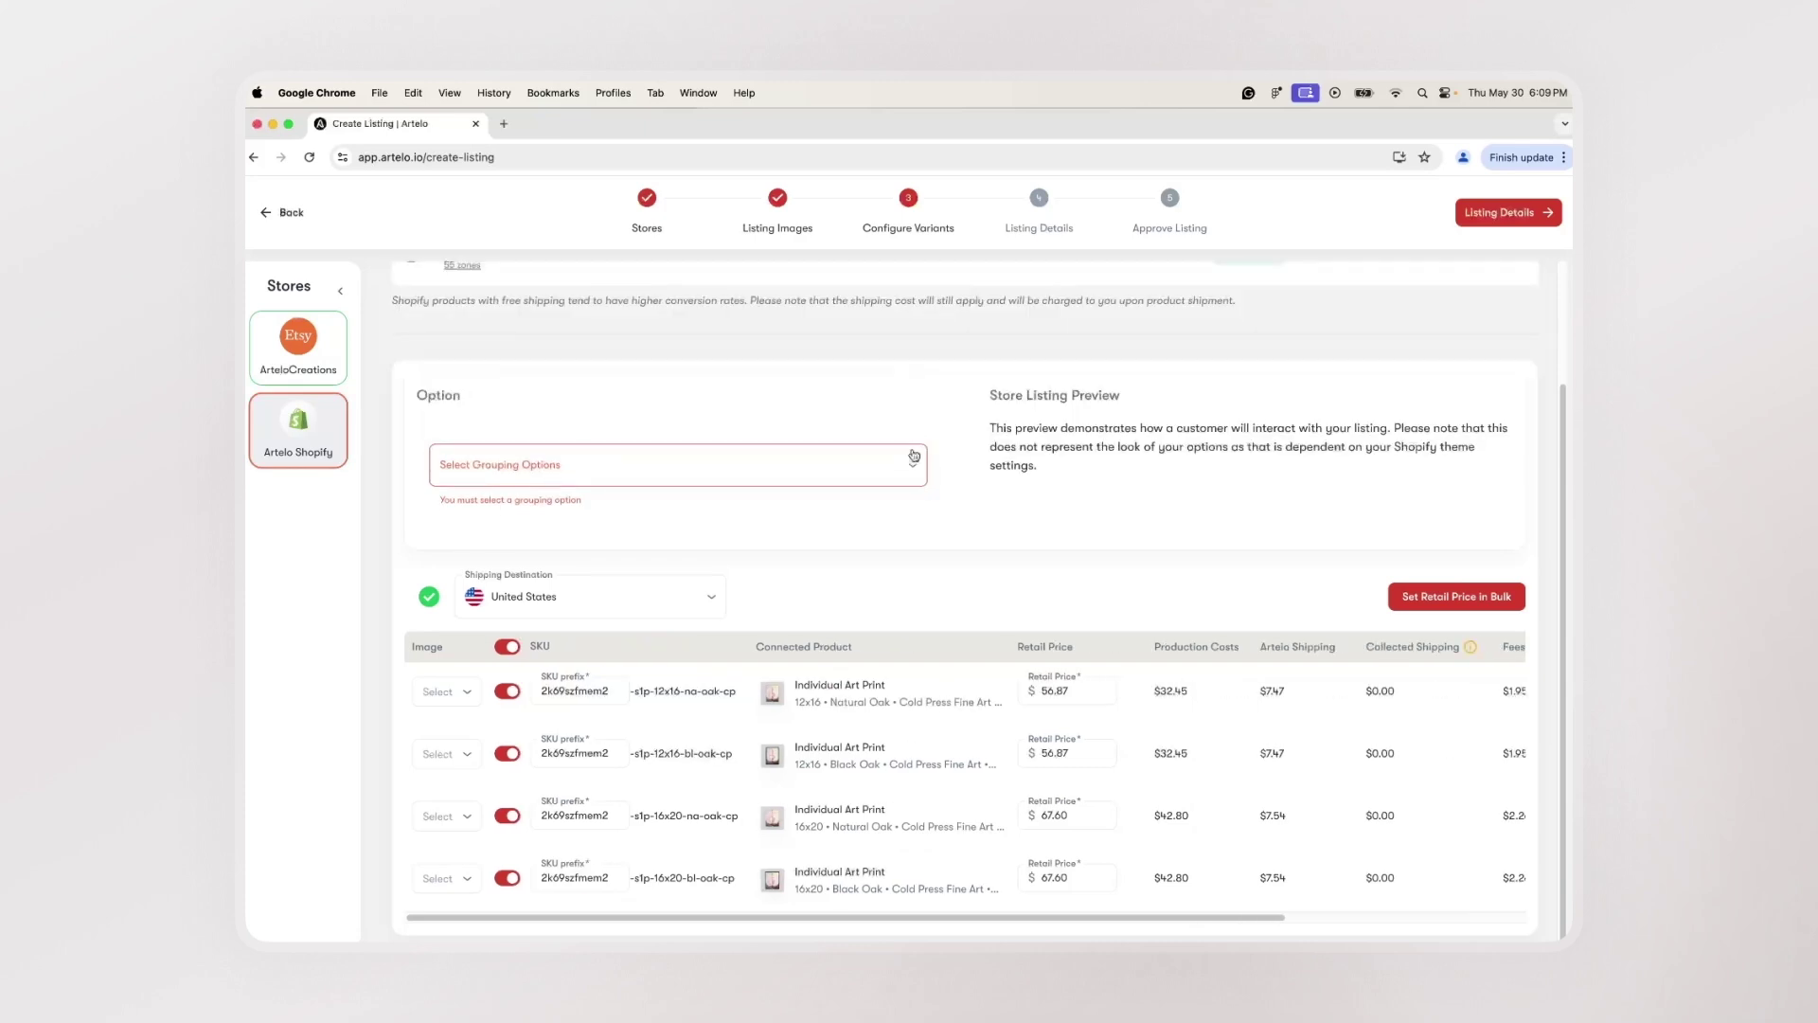
left_click(876, 483)
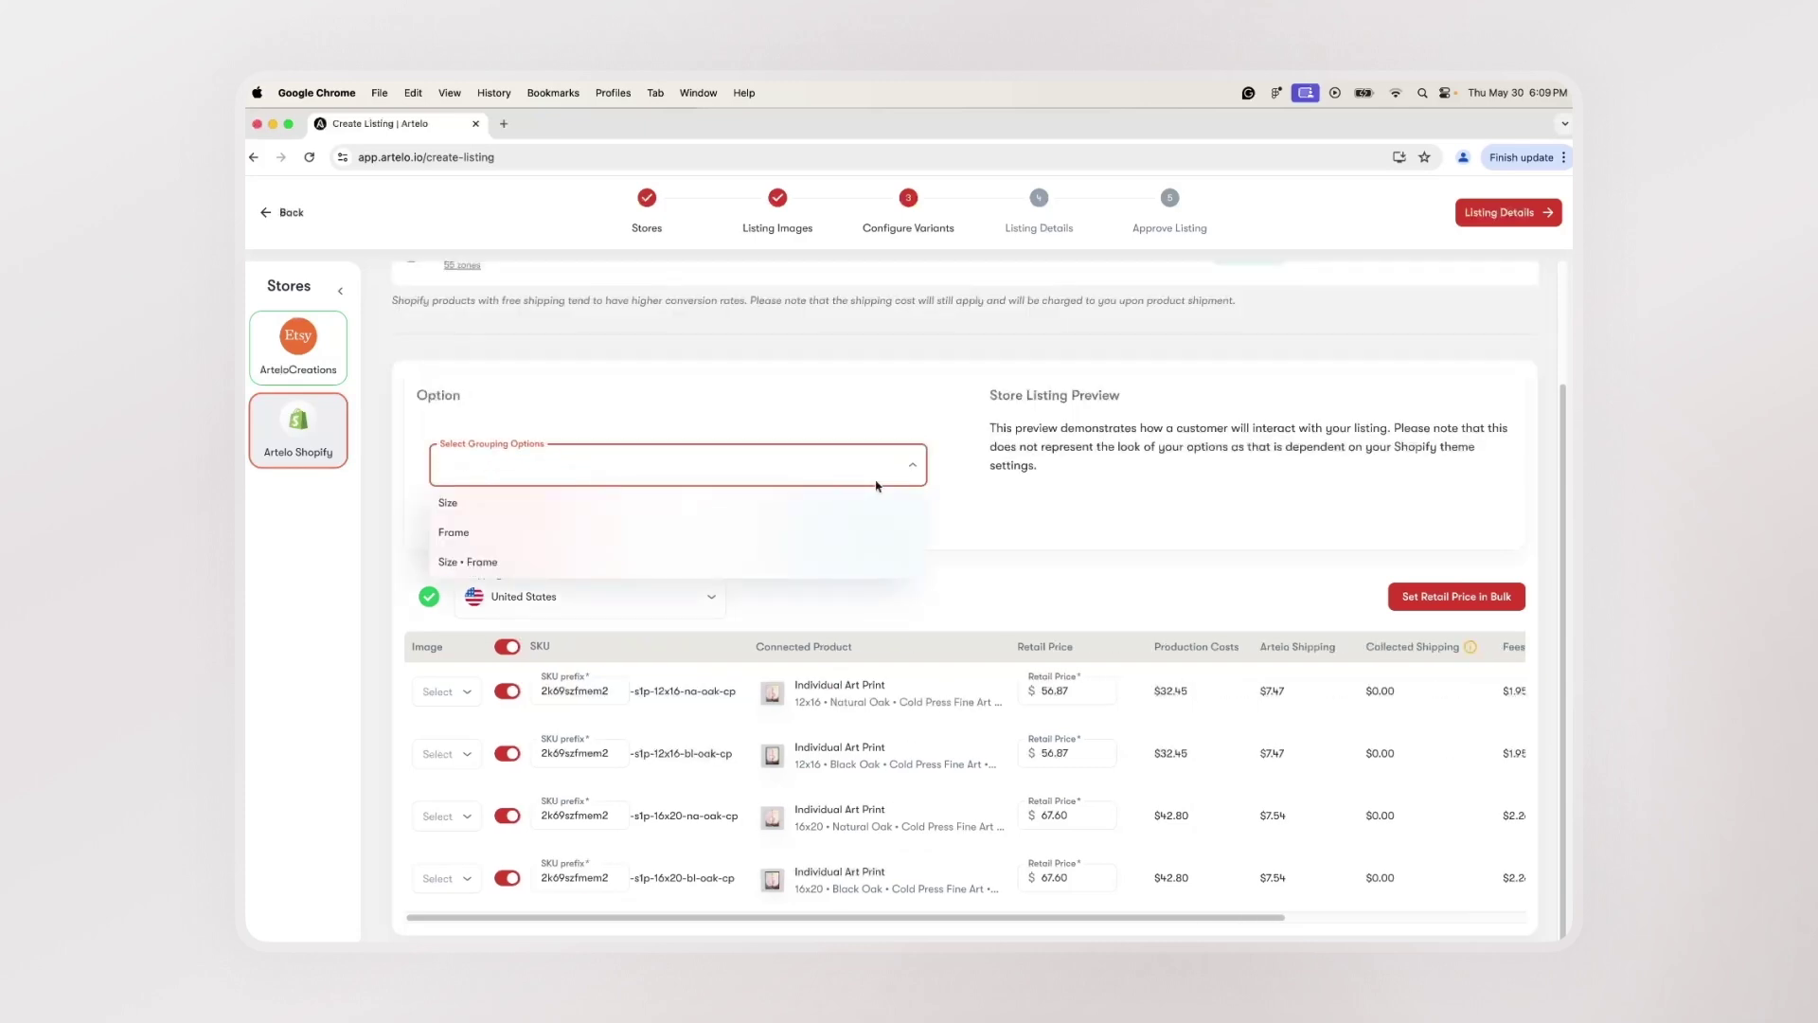
left_click(826, 561)
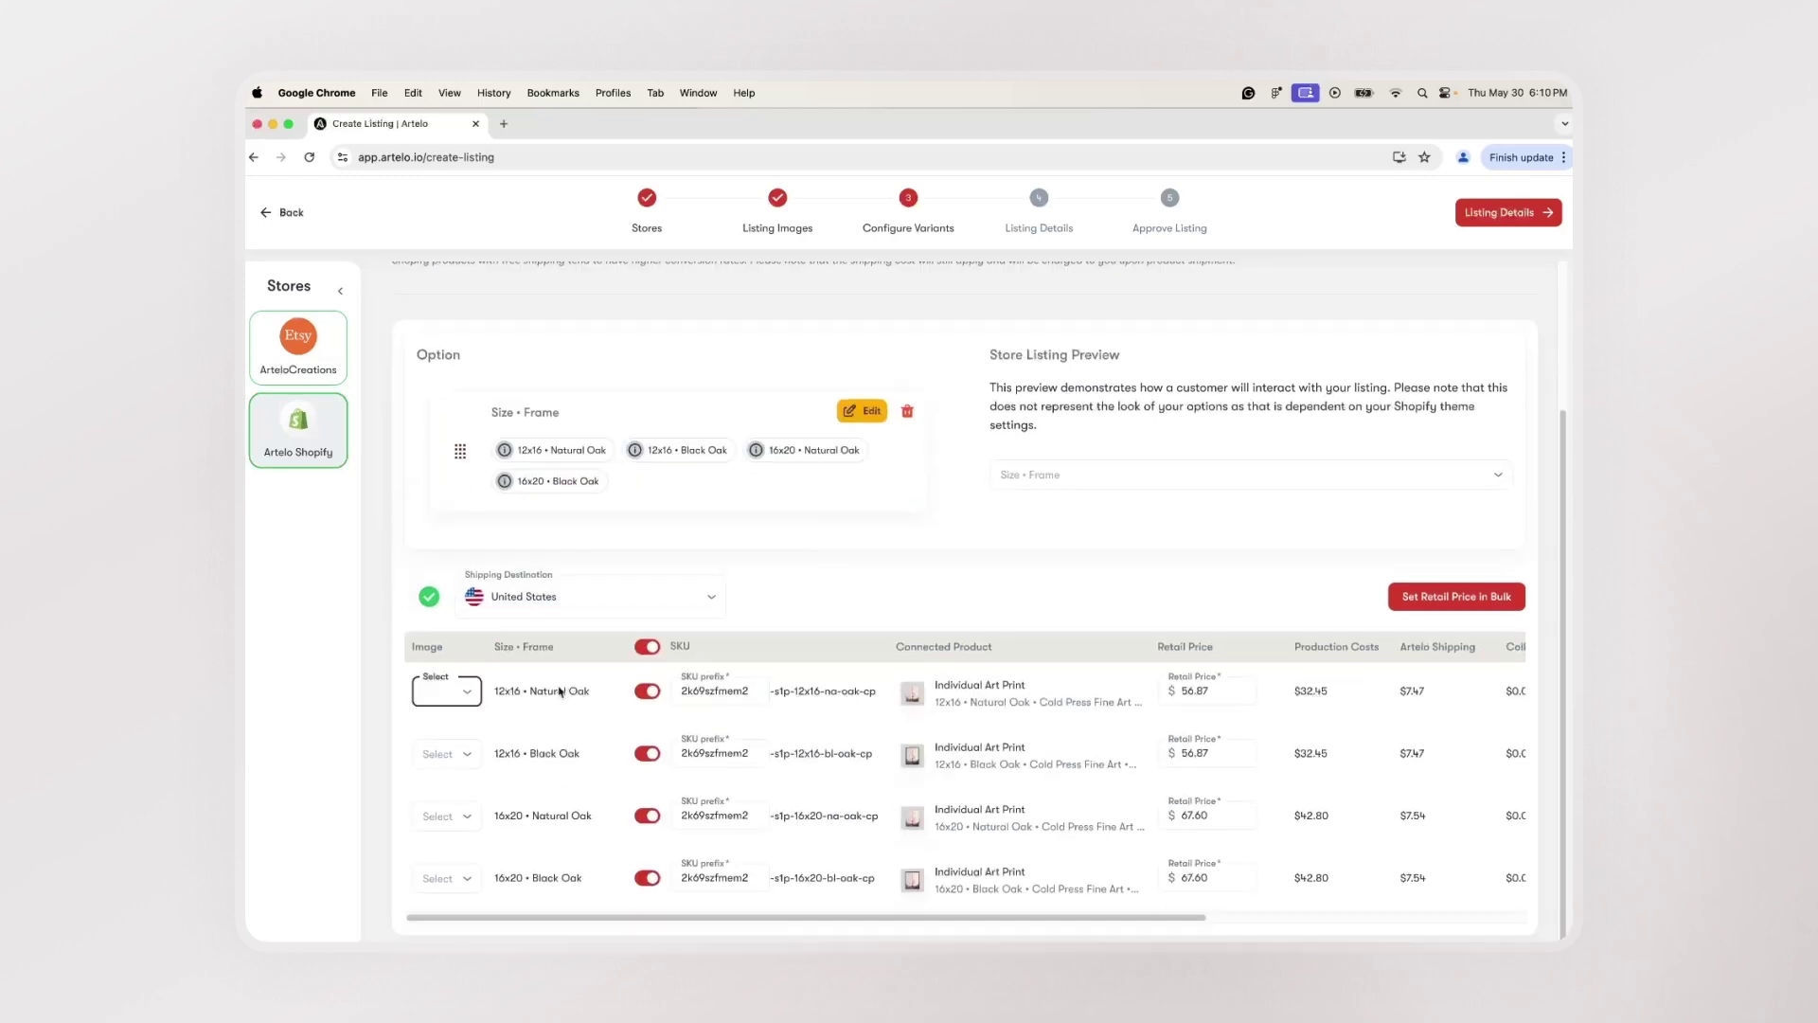
Assign images to all four Size • Frame variants, starting with 12x16 • Natural Oak.
left_click(414, 698)
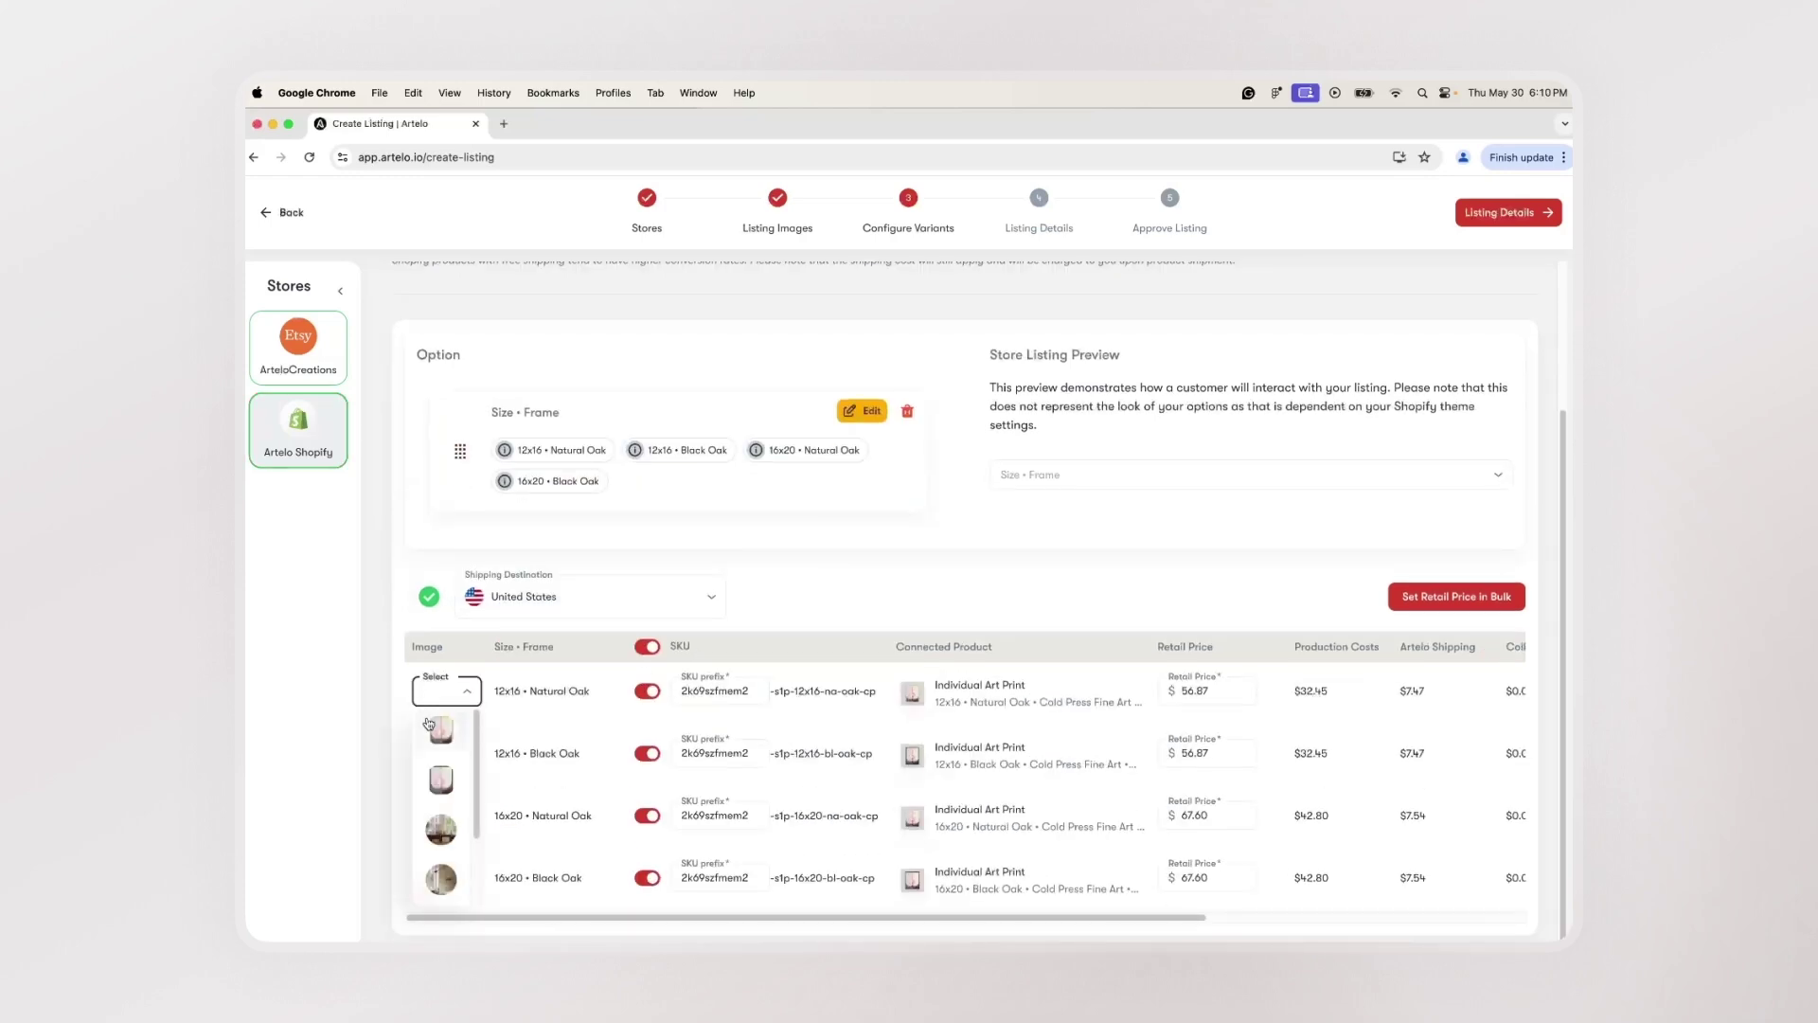
left_click(442, 729)
left_click(442, 753)
left_click(452, 813)
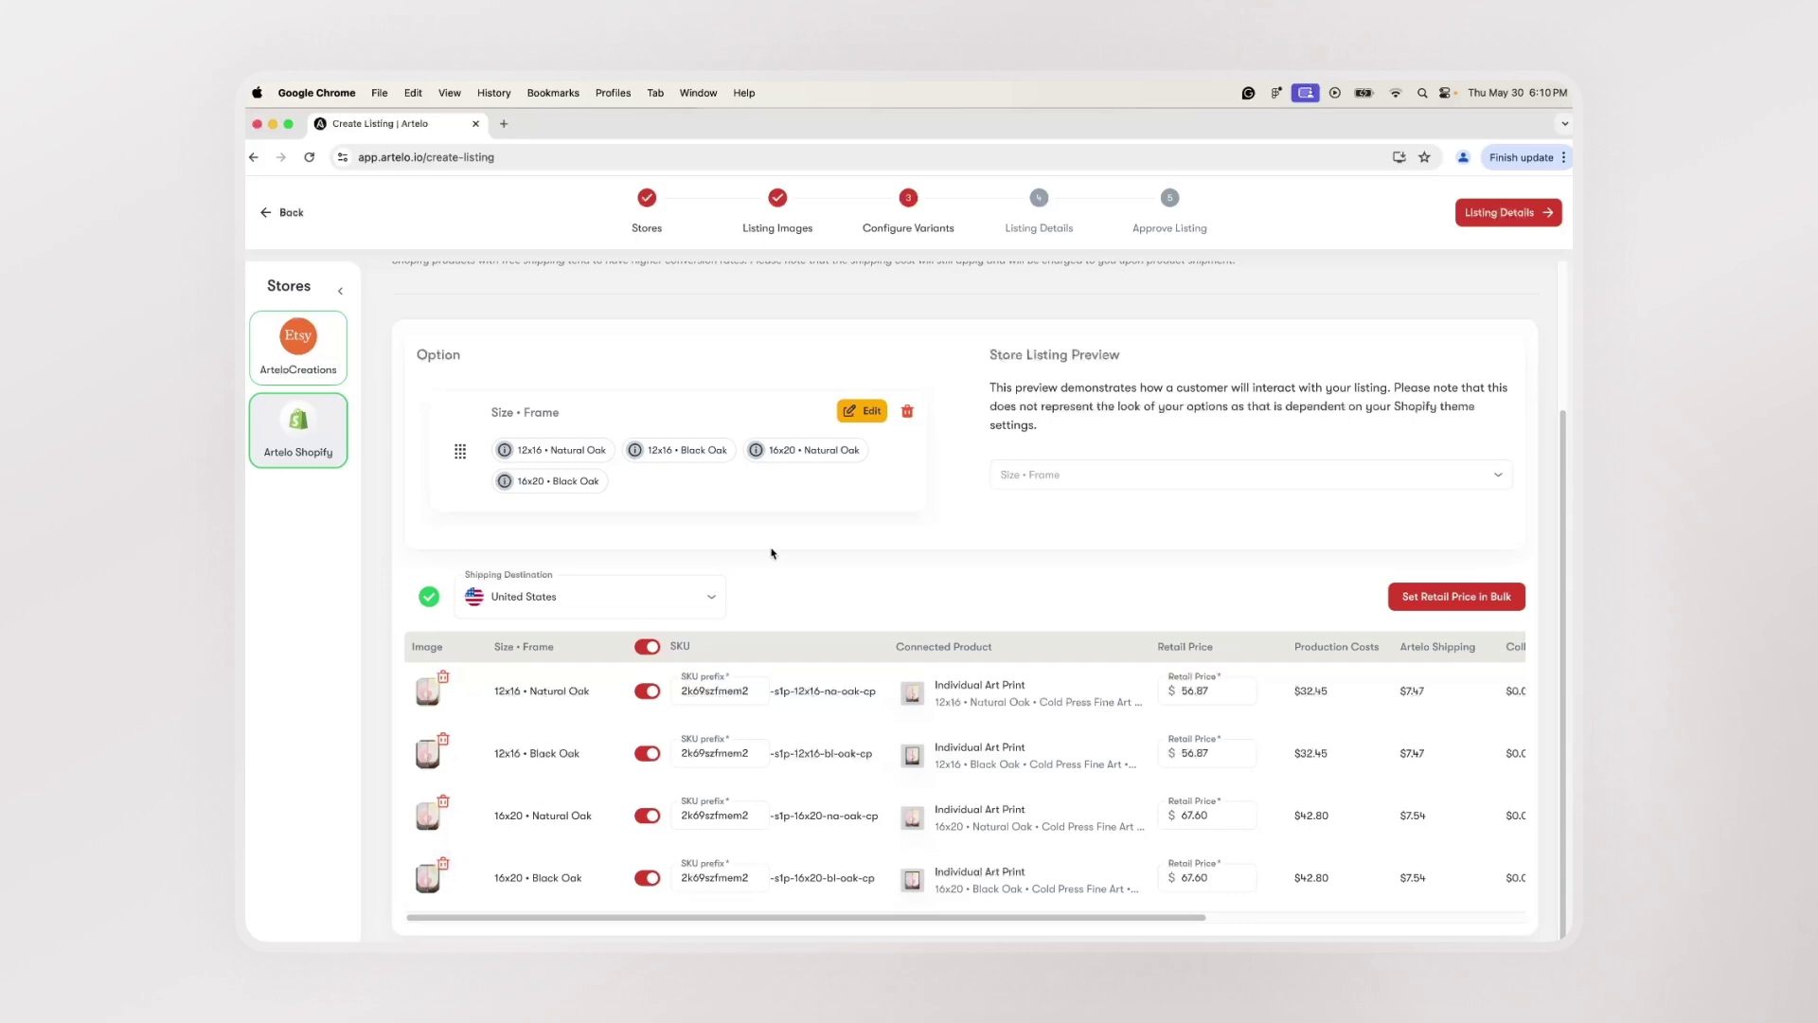
Reorder the Size • Frame values, moving 16x20 • Black Oak above 12x16 • Natural Oak.
left_click(863, 411)
left_click_drag(454, 506, 455, 549)
left_click_drag(455, 632, 454, 550)
left_click(890, 674)
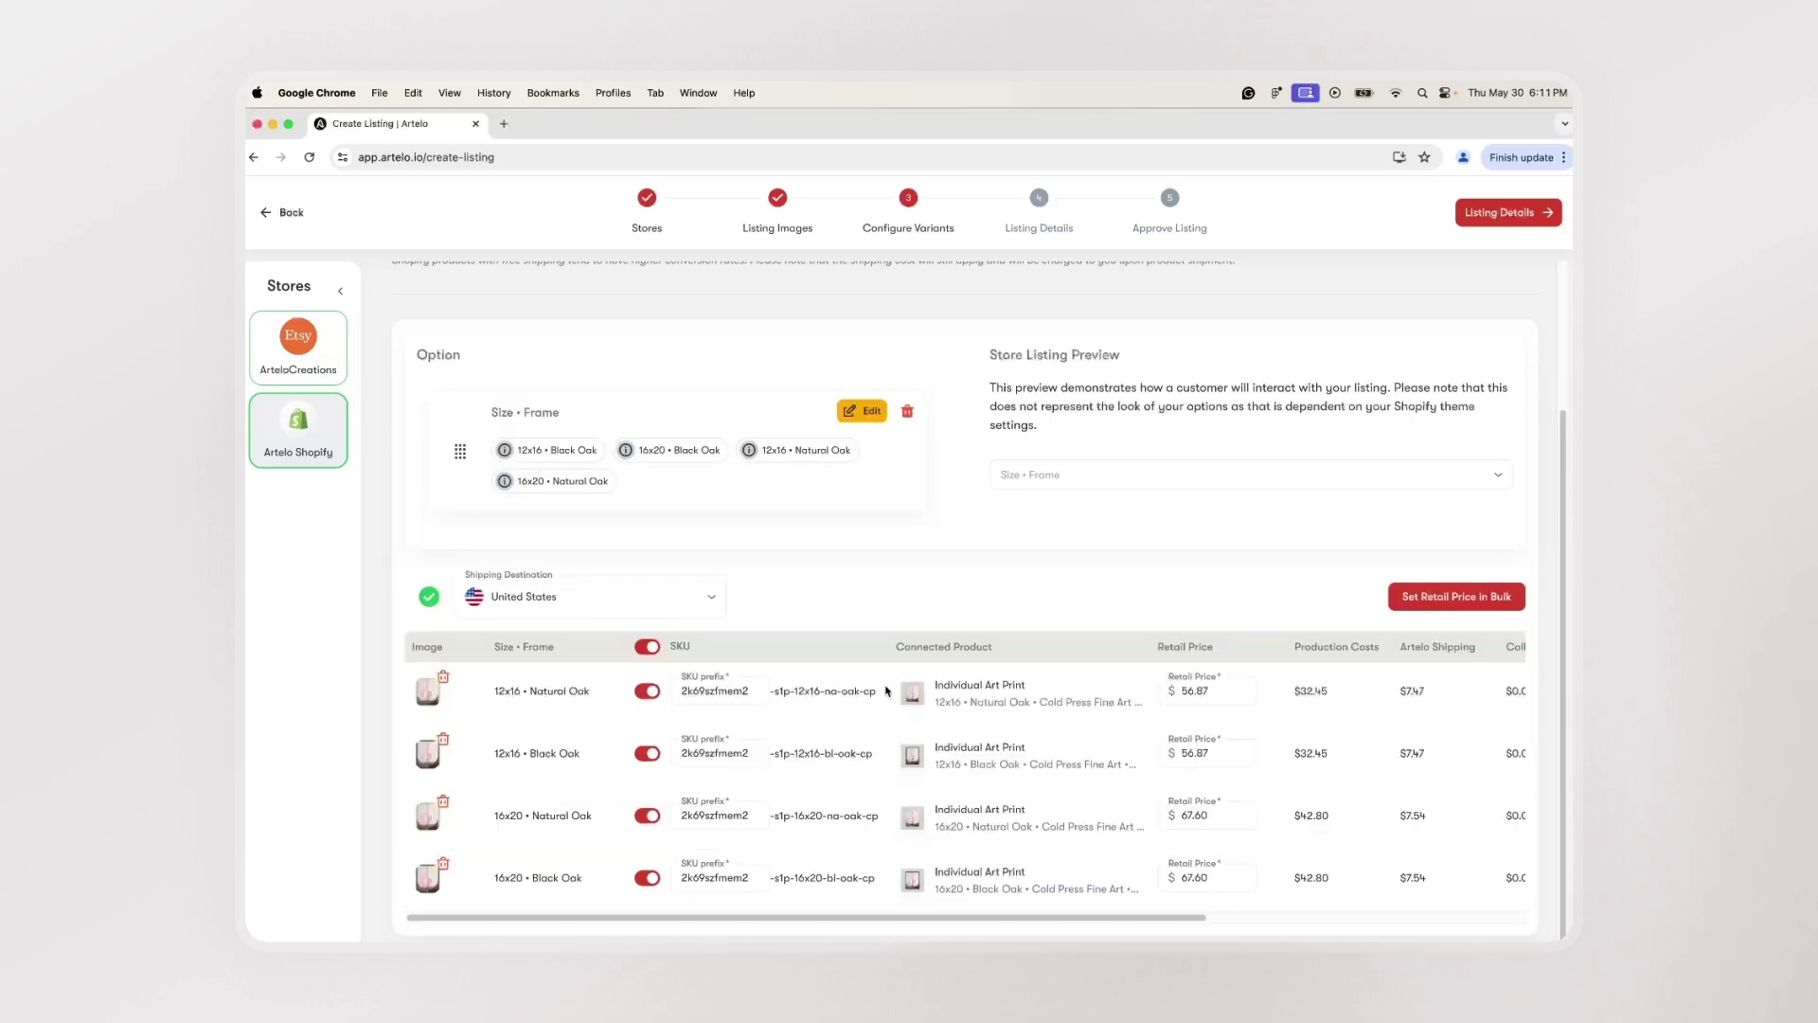
left_click(863, 411)
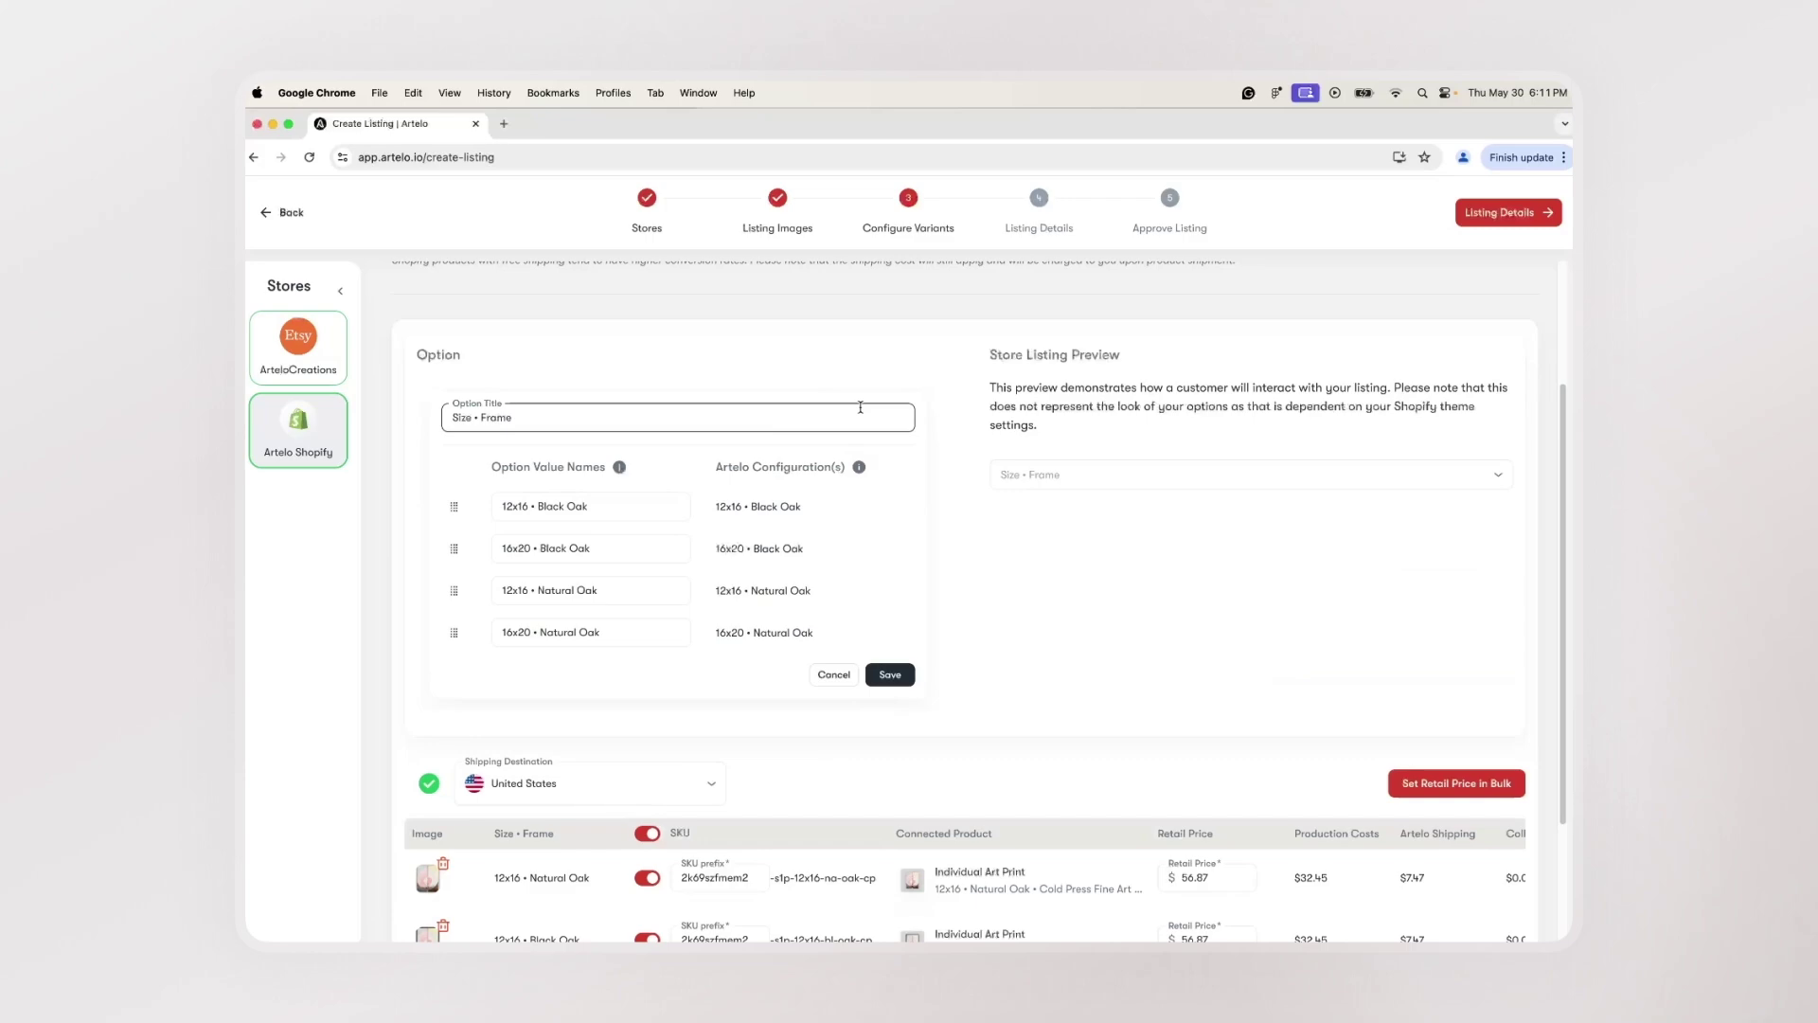
triple_click(632, 512)
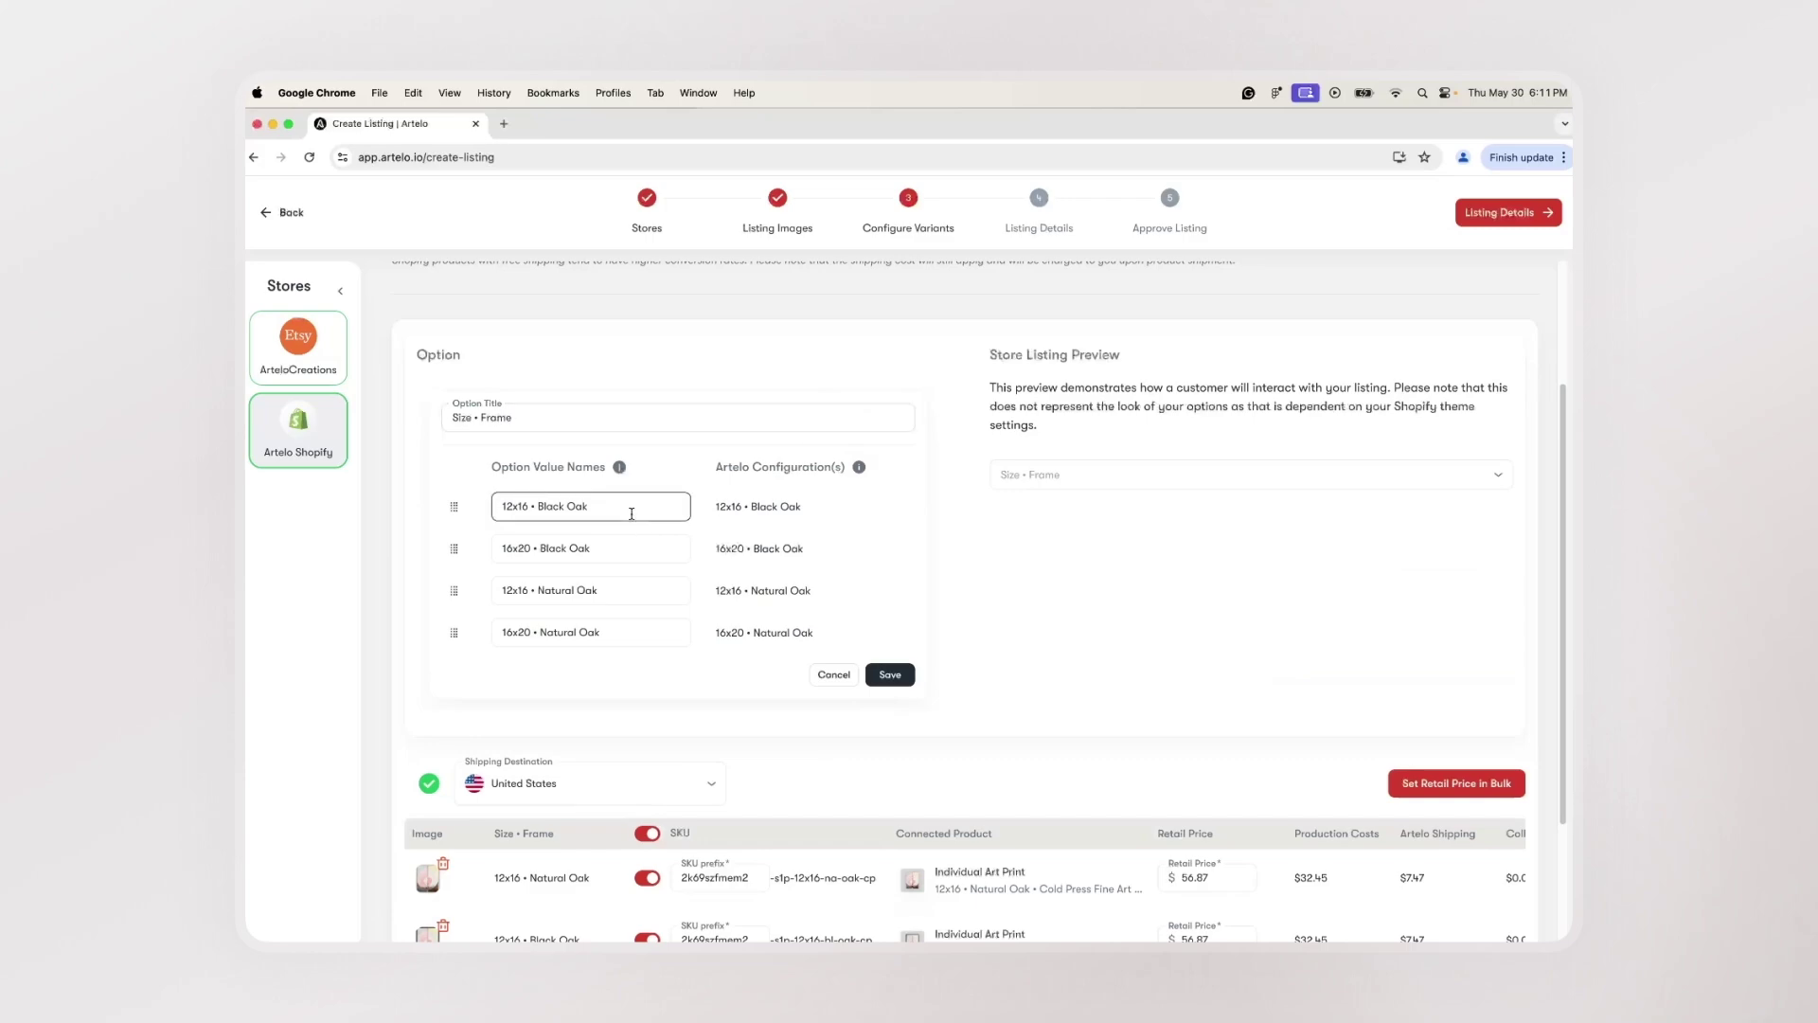
left_click(816, 675)
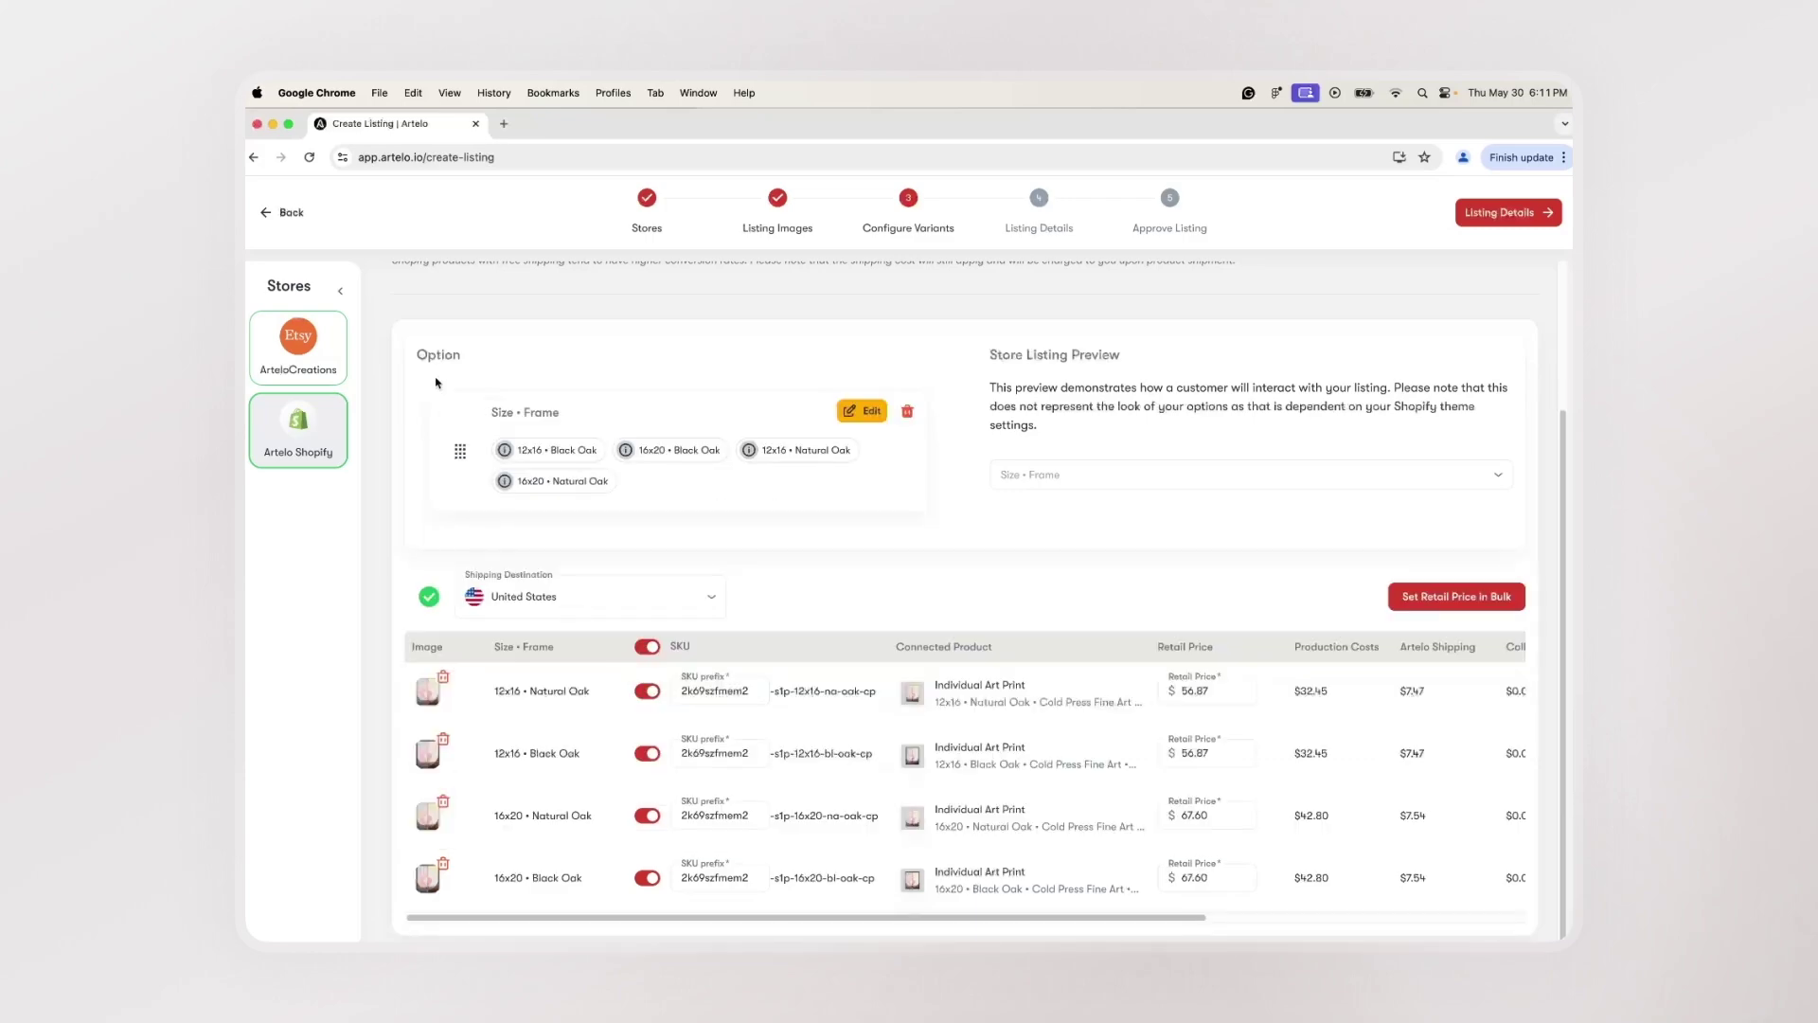
Review the ArteloCreations Etsy store's variations and advance to Listing Details.
left_click(312, 350)
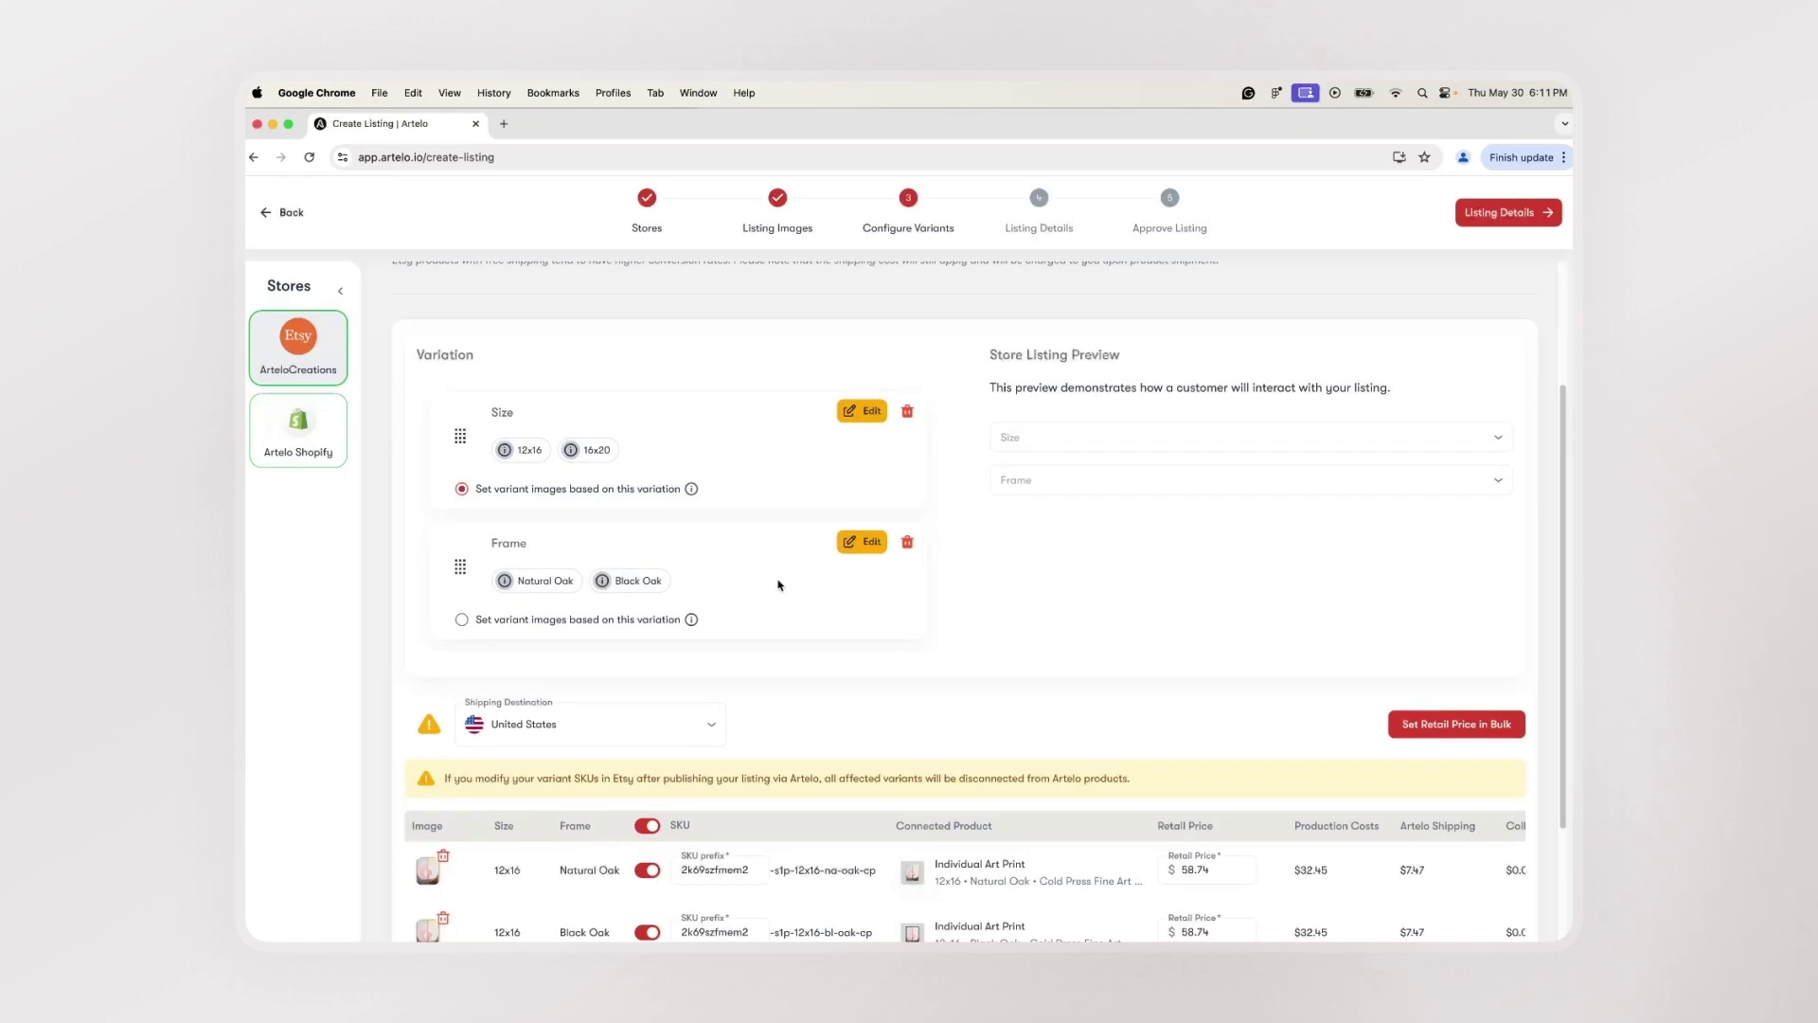
scroll(778, 582, "down", 4)
scroll(779, 584, "up", 5)
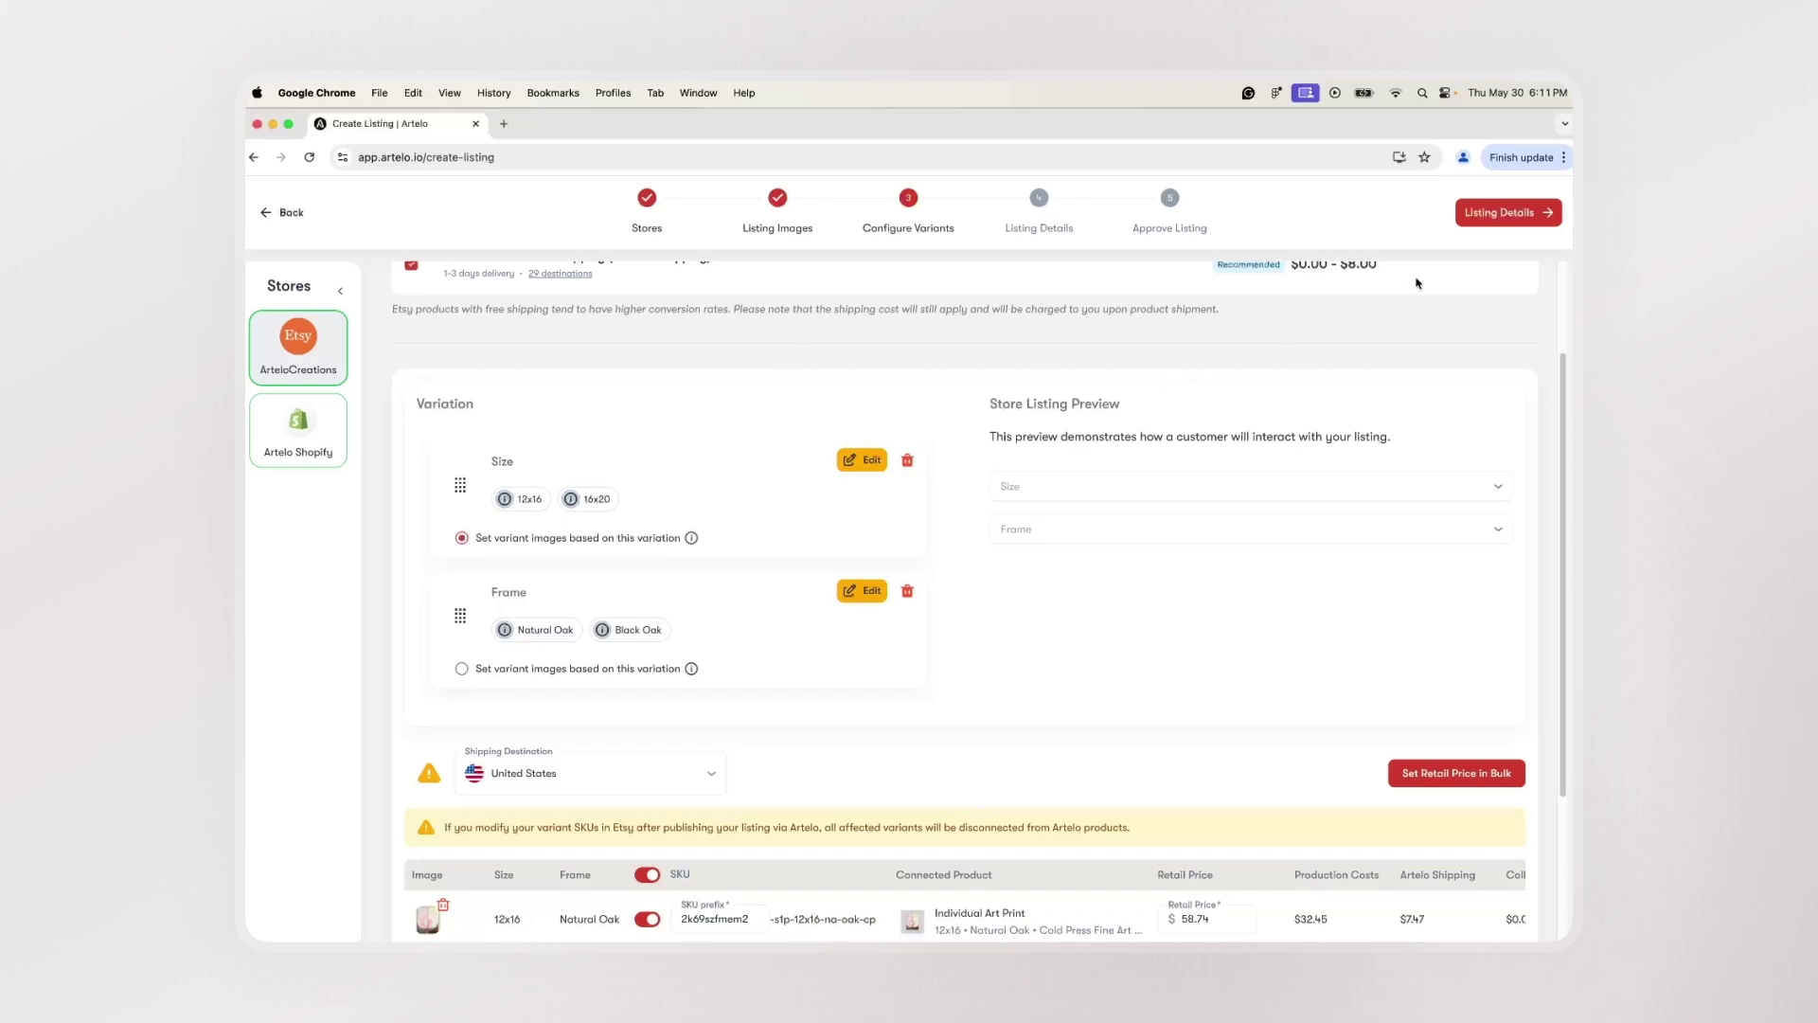
left_click(1486, 219)
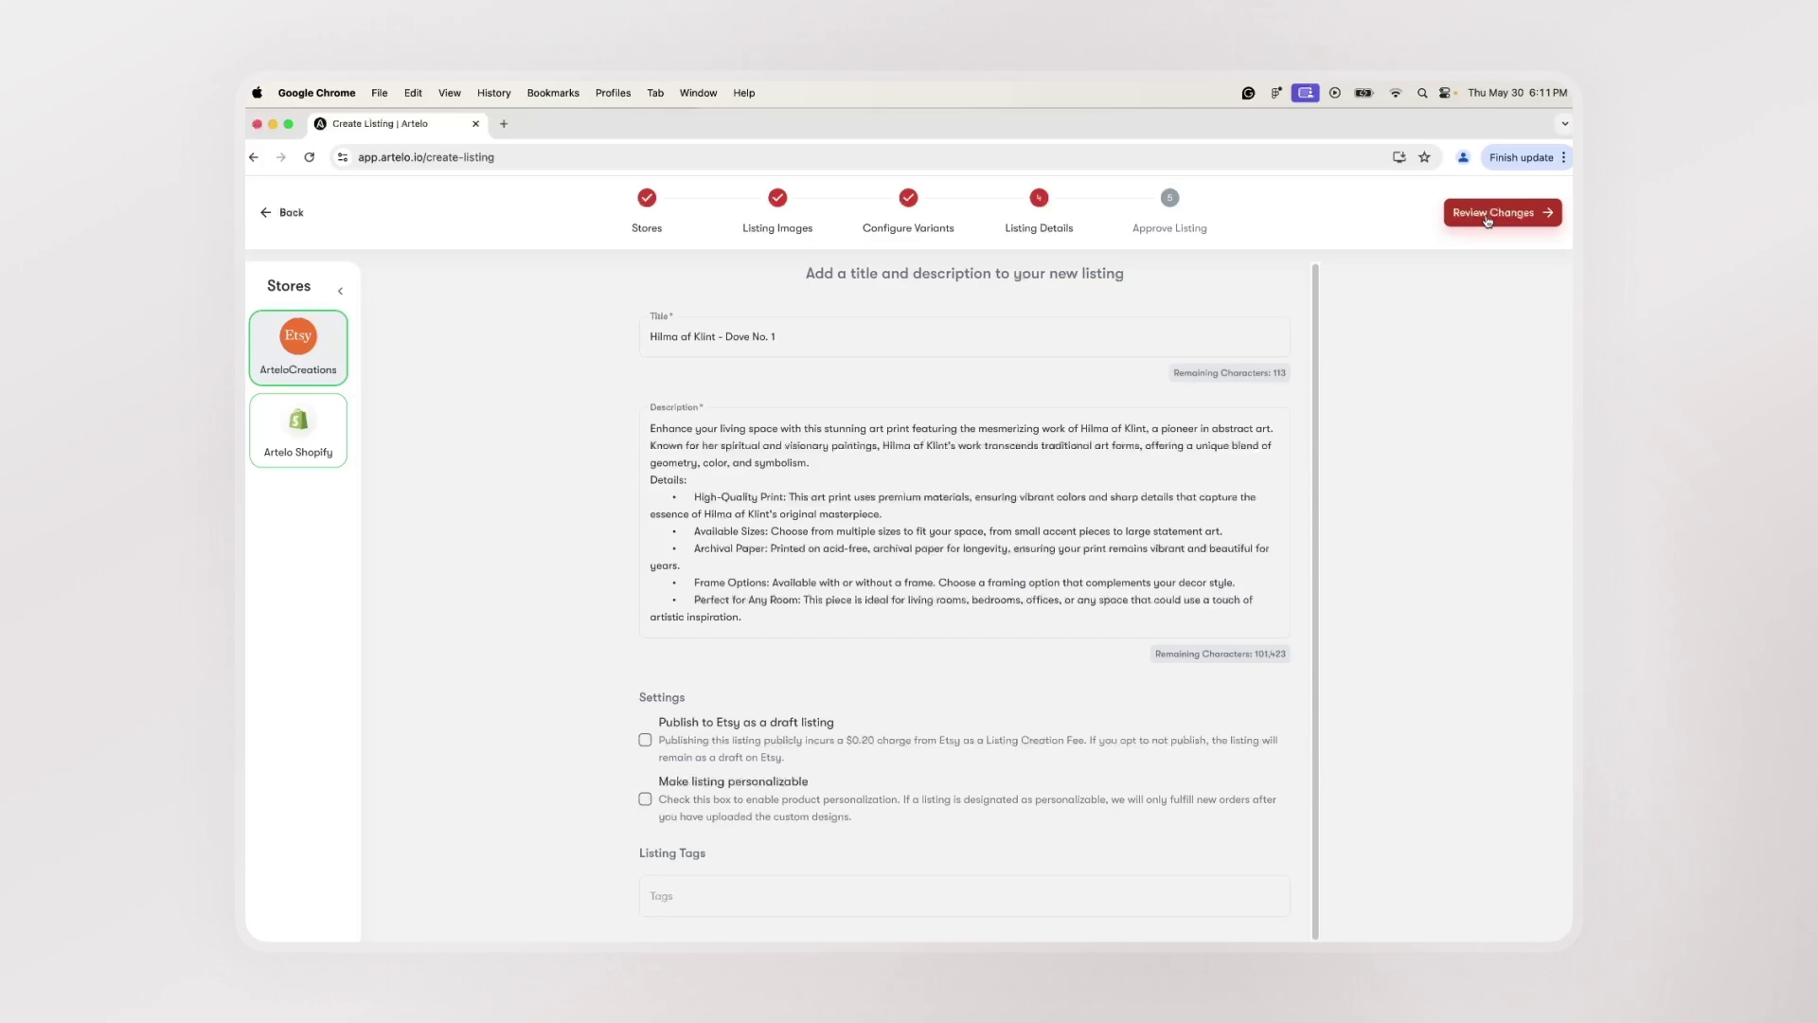
Review the 'Hilma af Klint - Dove No. 1' listing and publish it to both stores.
left_click(1488, 218)
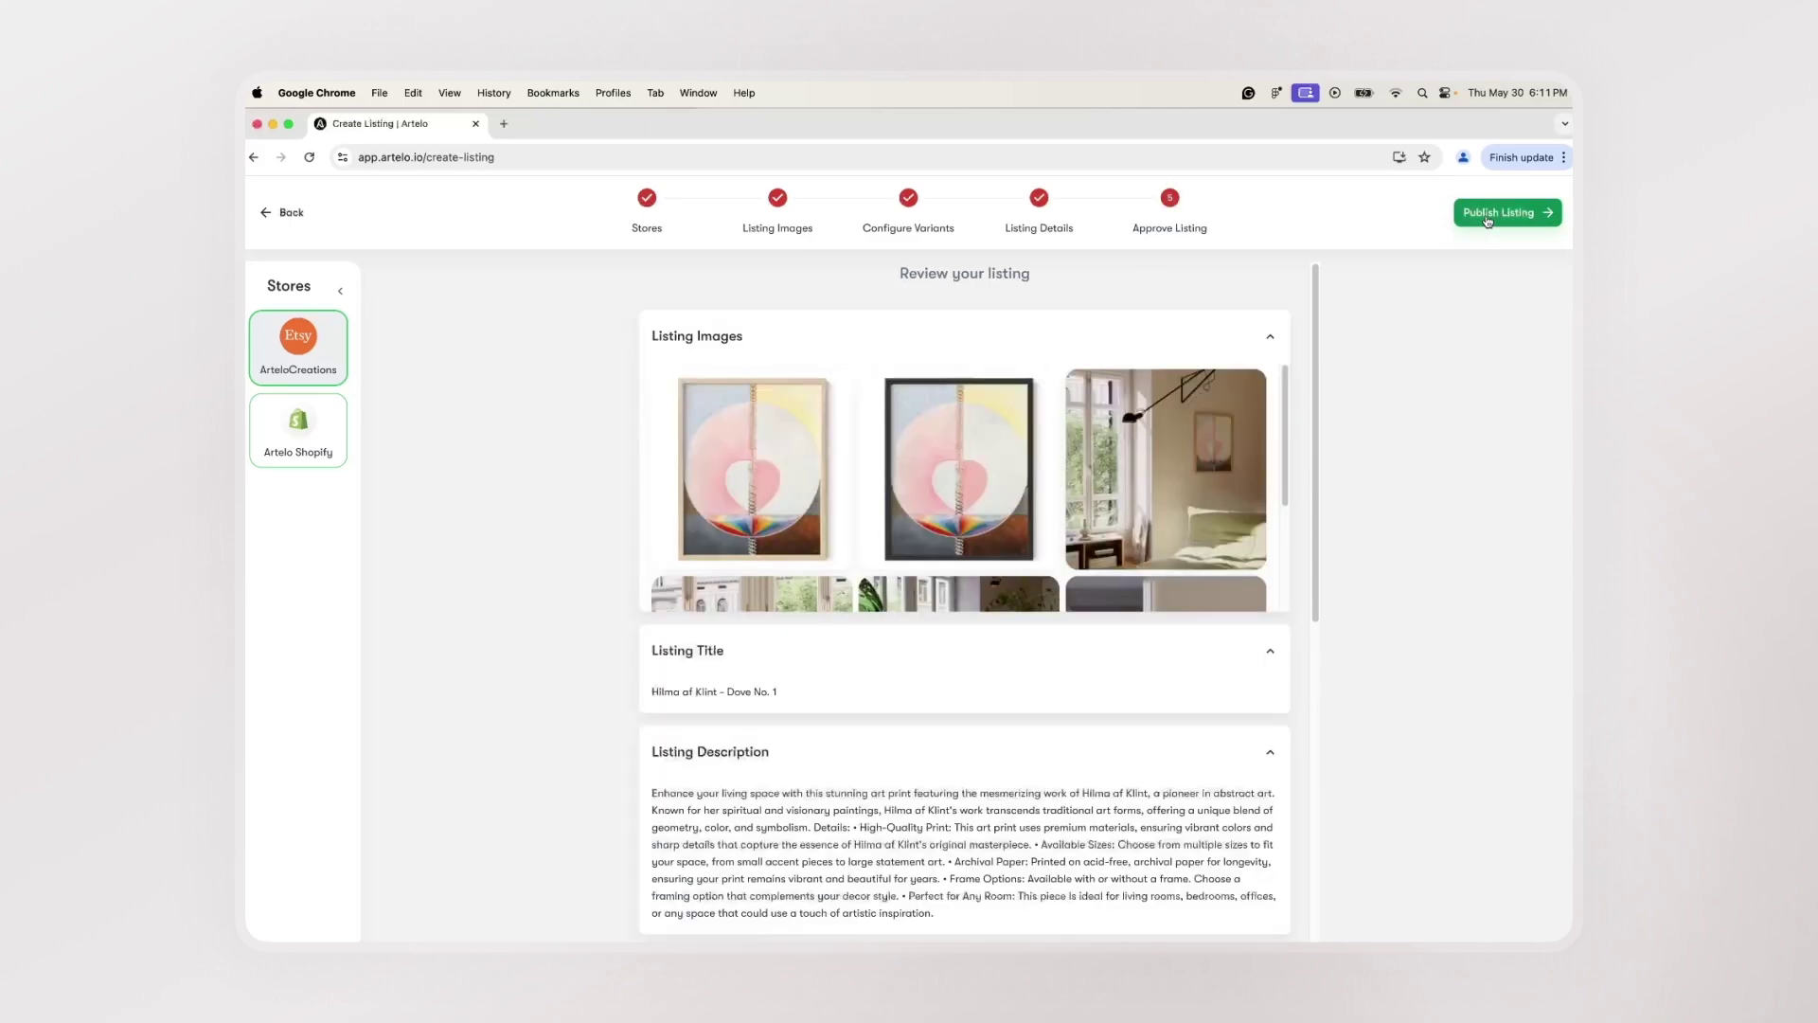
scroll(1156, 748, "down", 10)
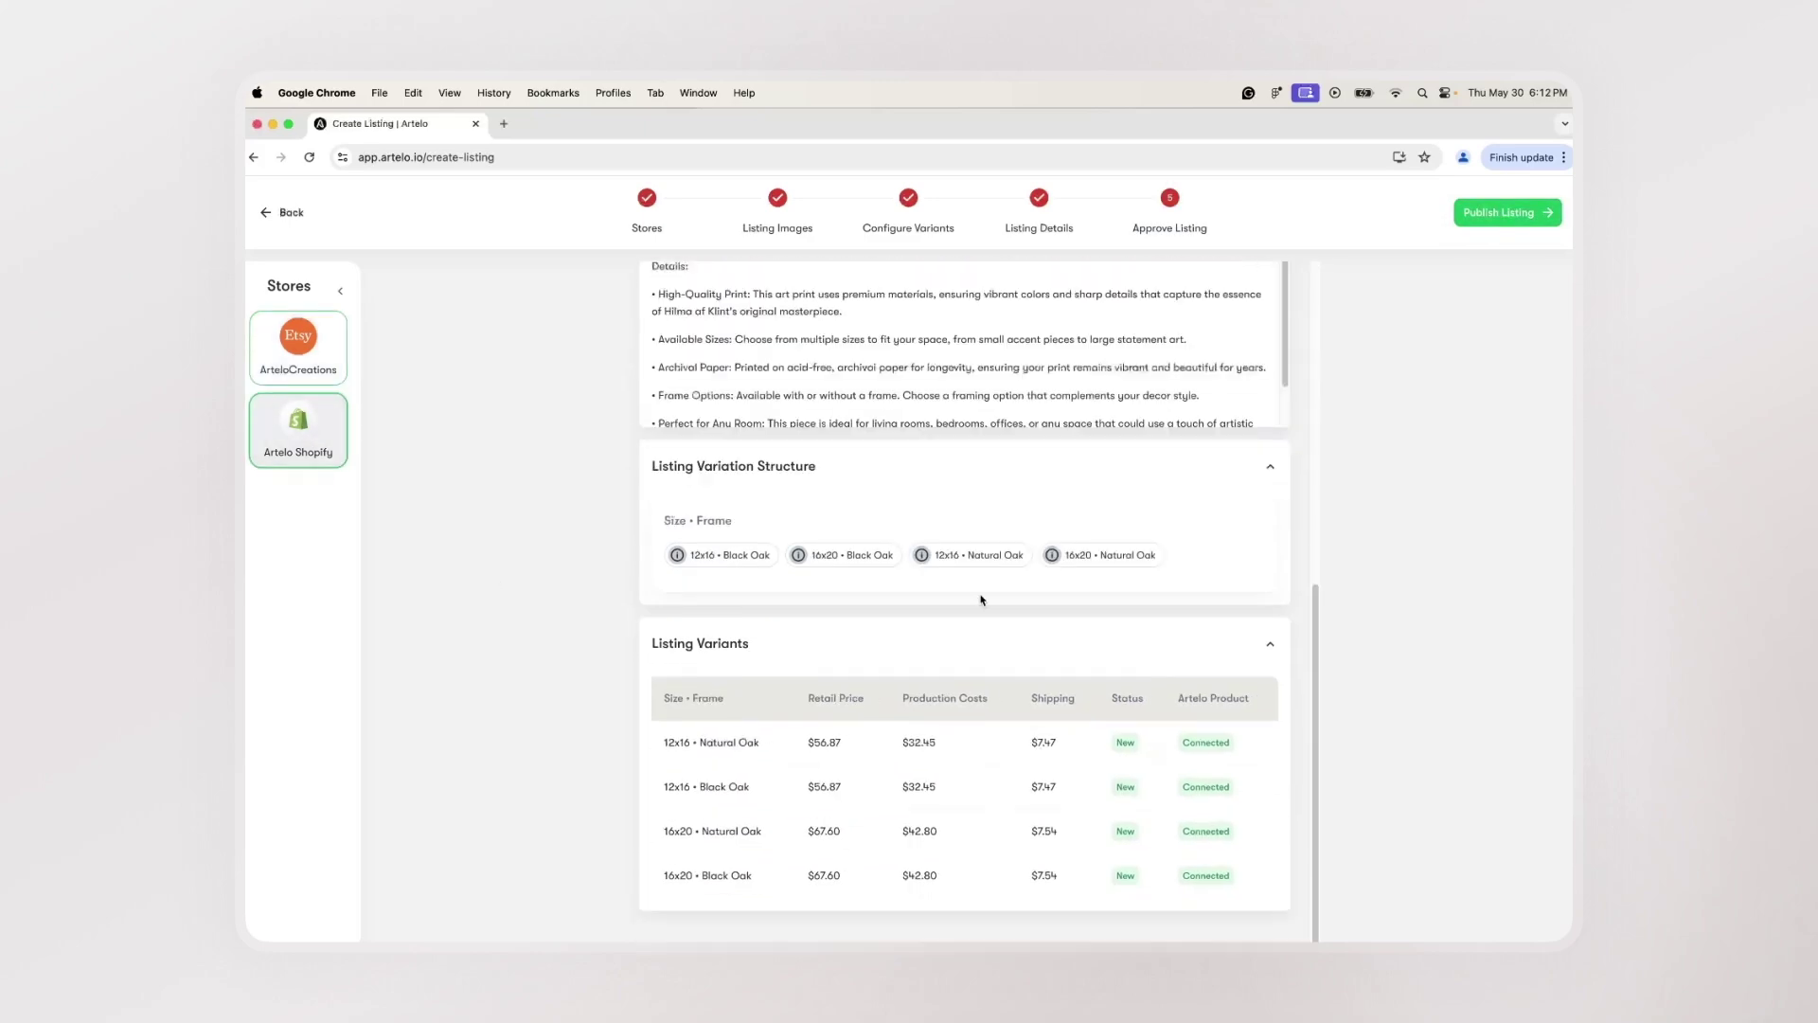
scroll(981, 598, "up", 10)
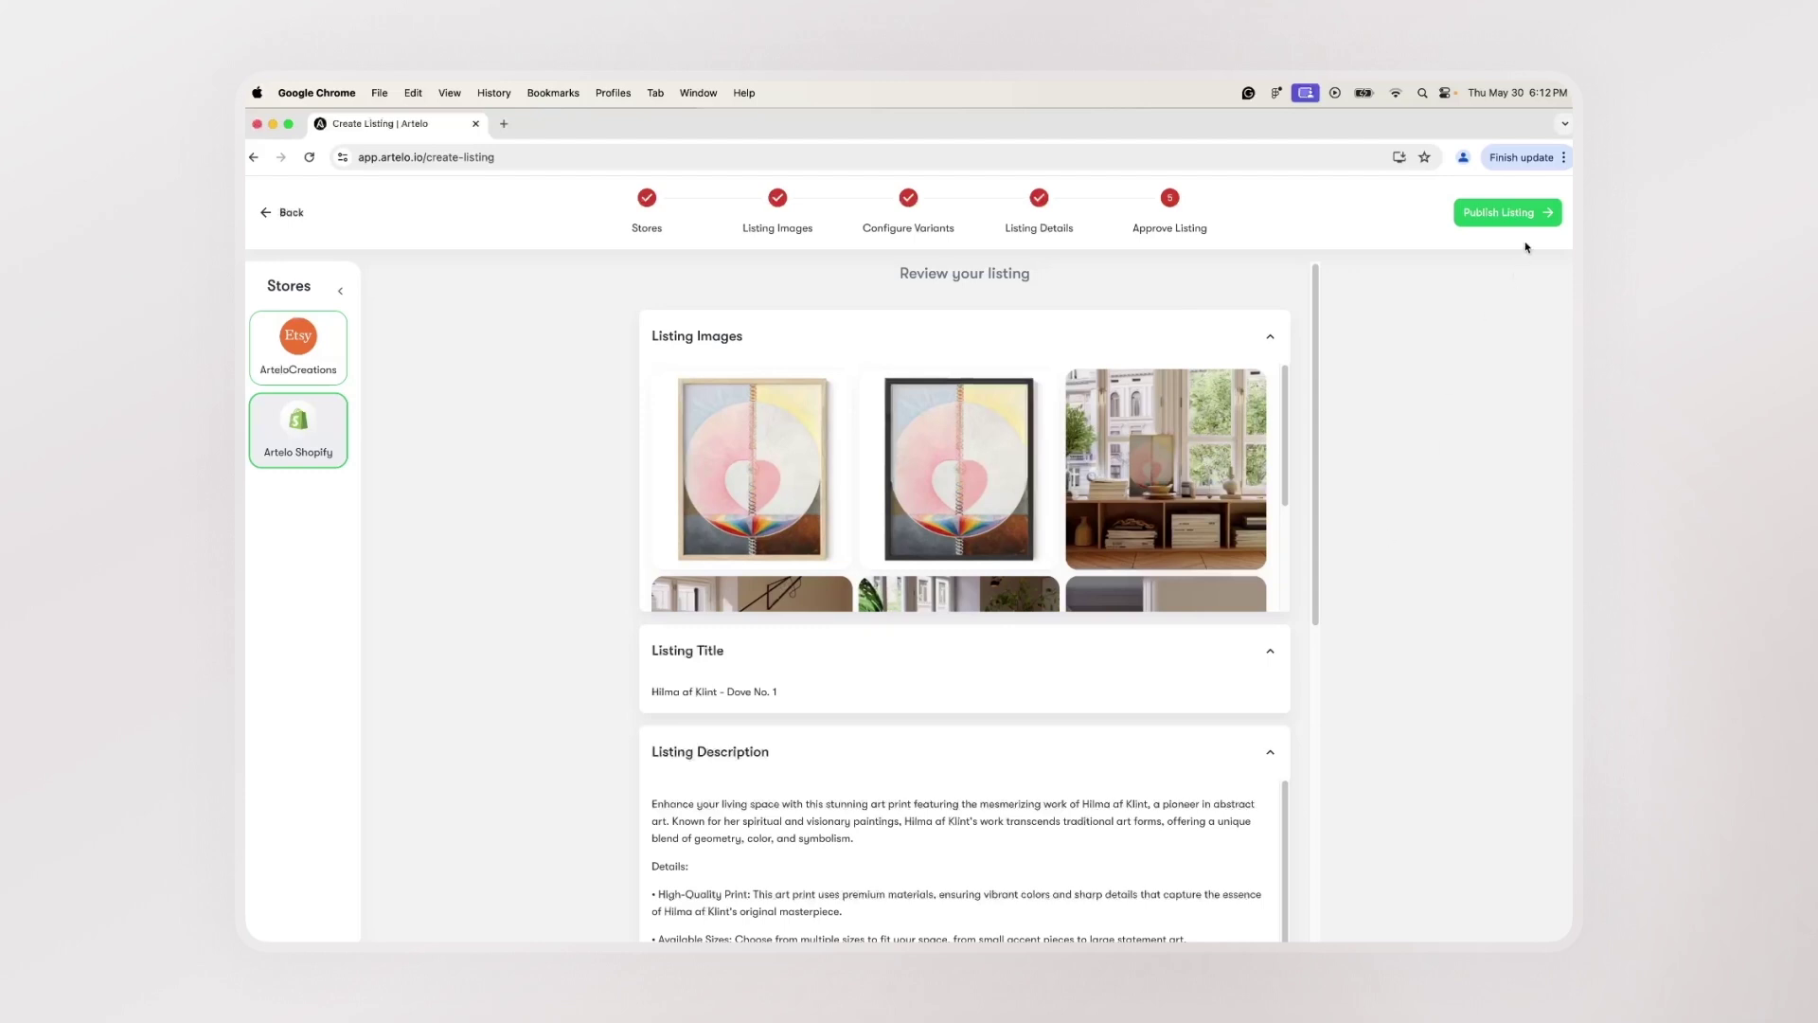
left_click(1516, 214)
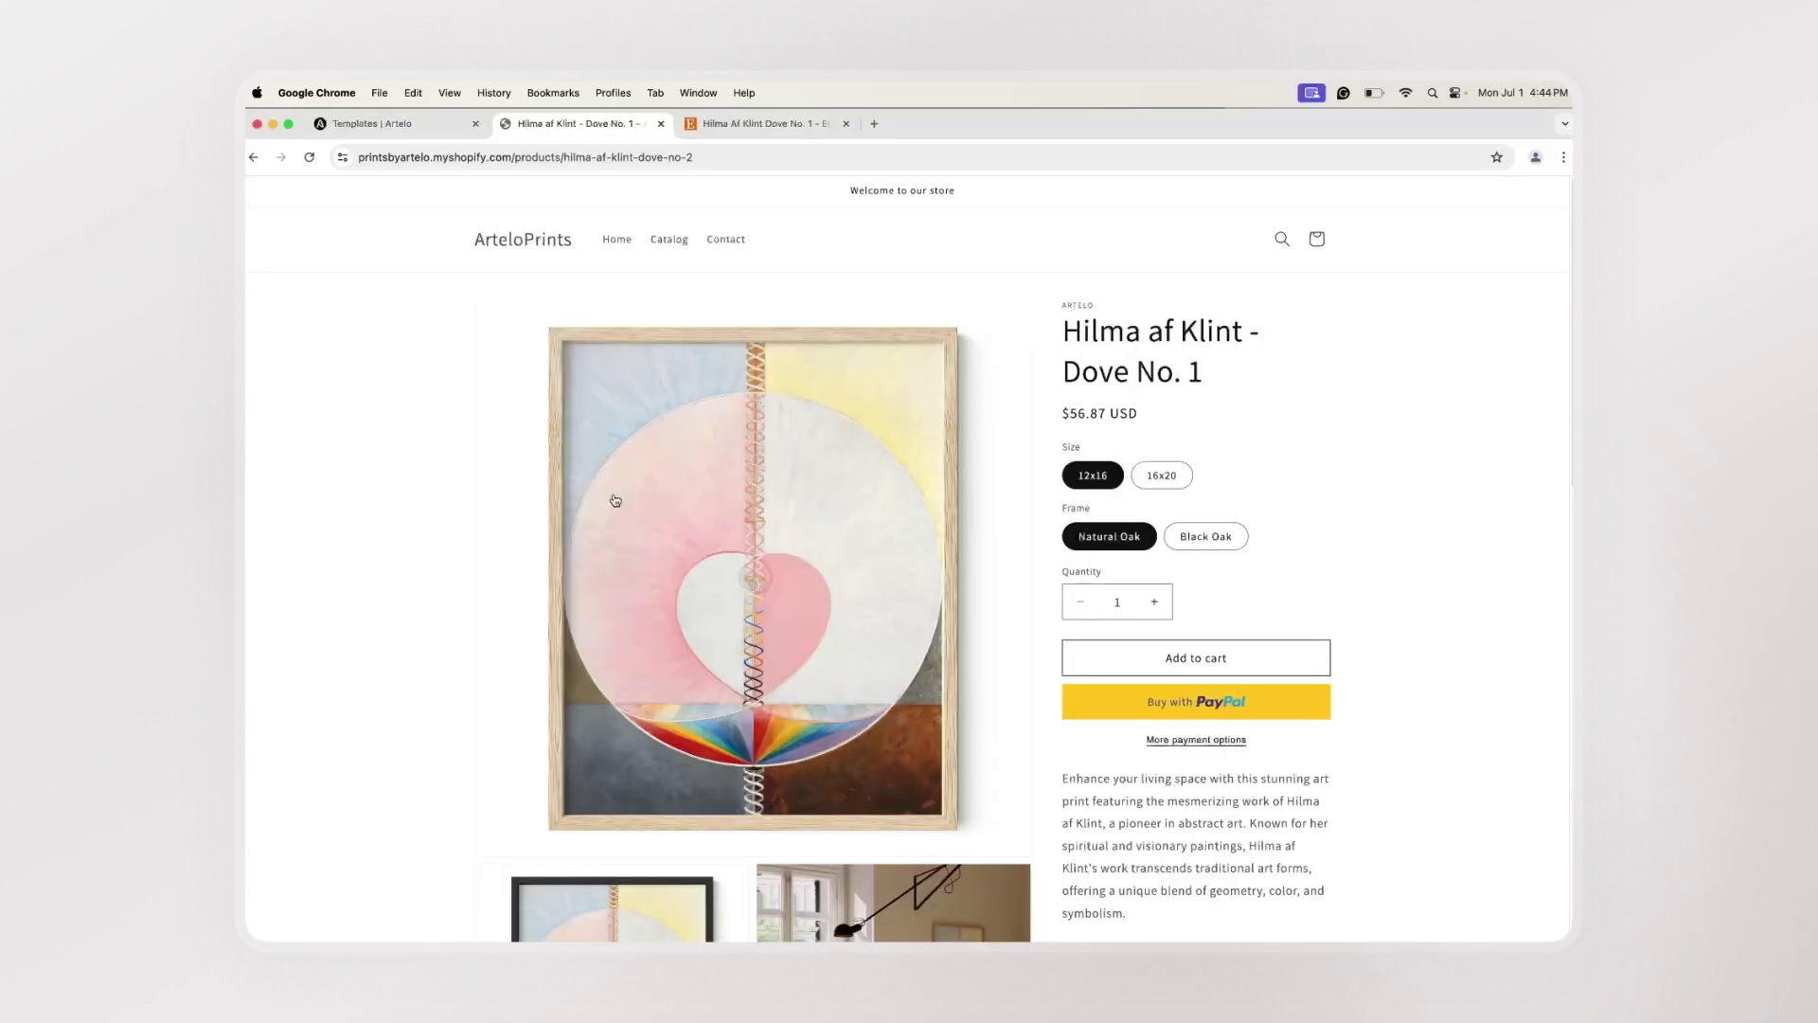
Check the Size and Frame dropdown choices on the live Etsy listing.
scroll(615, 500, "down", 5)
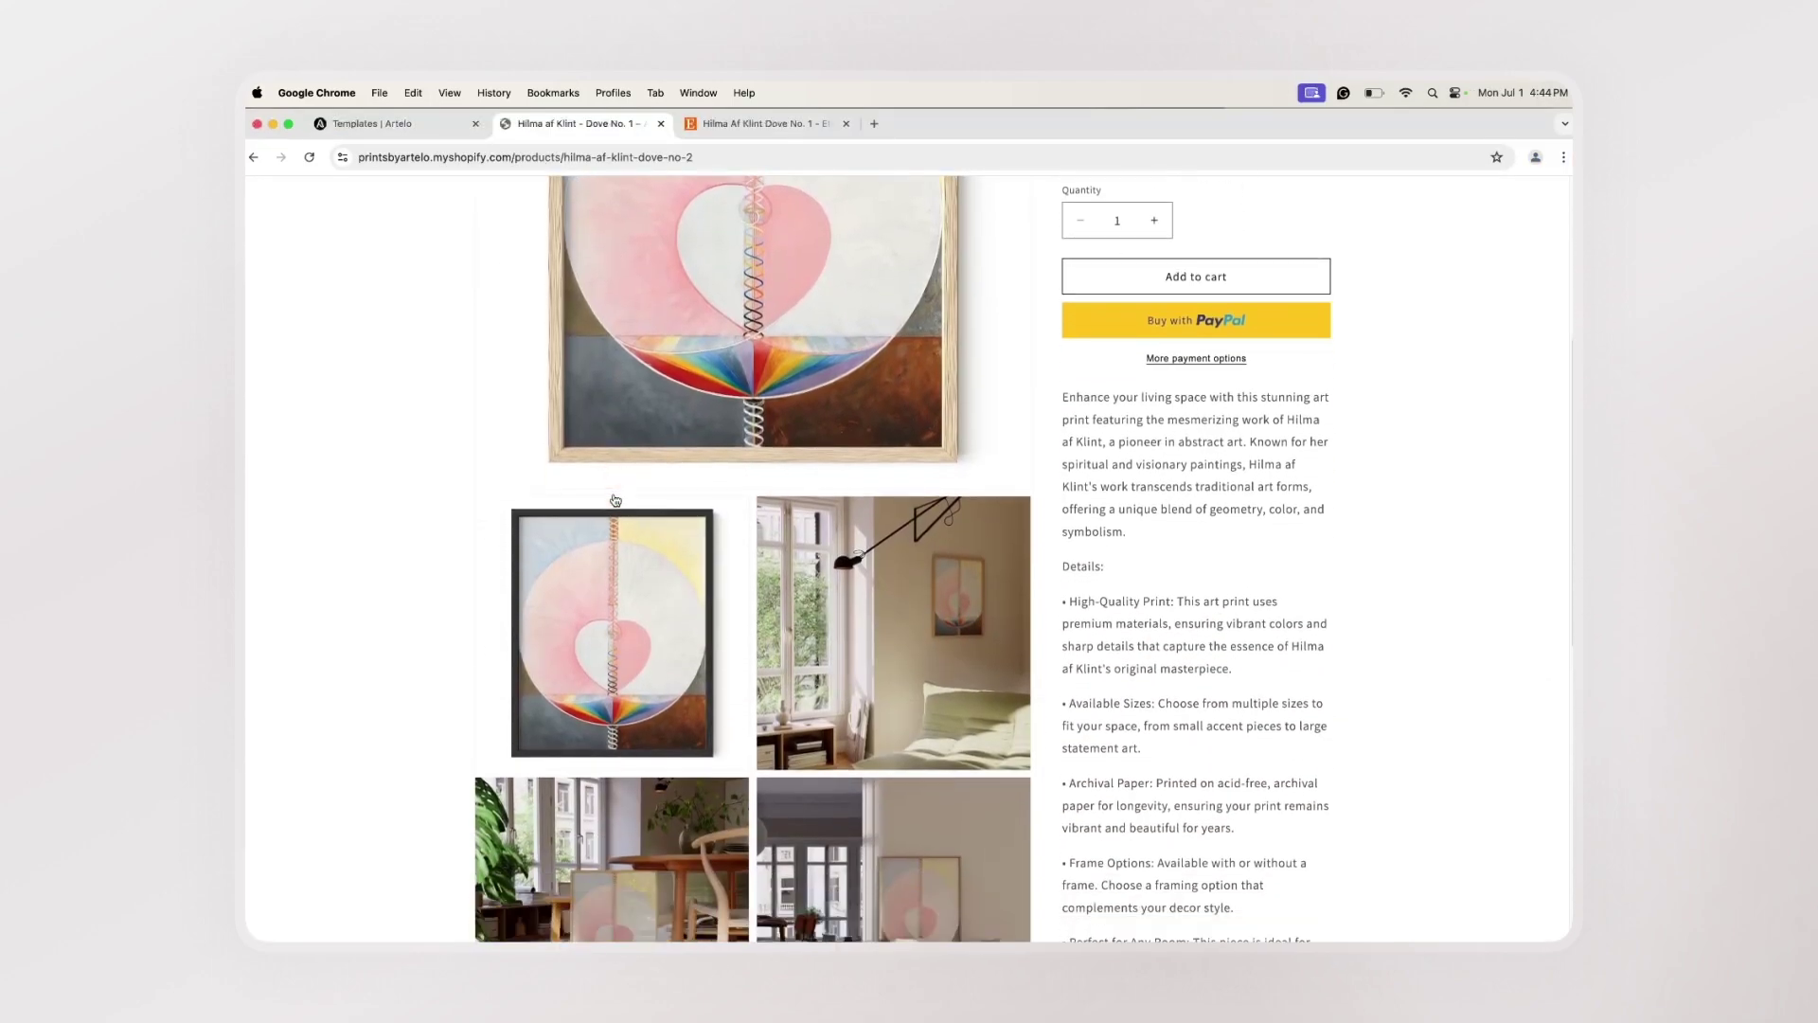
key("ctrl+Tab")
left_click(1127, 606)
left_click(1046, 609)
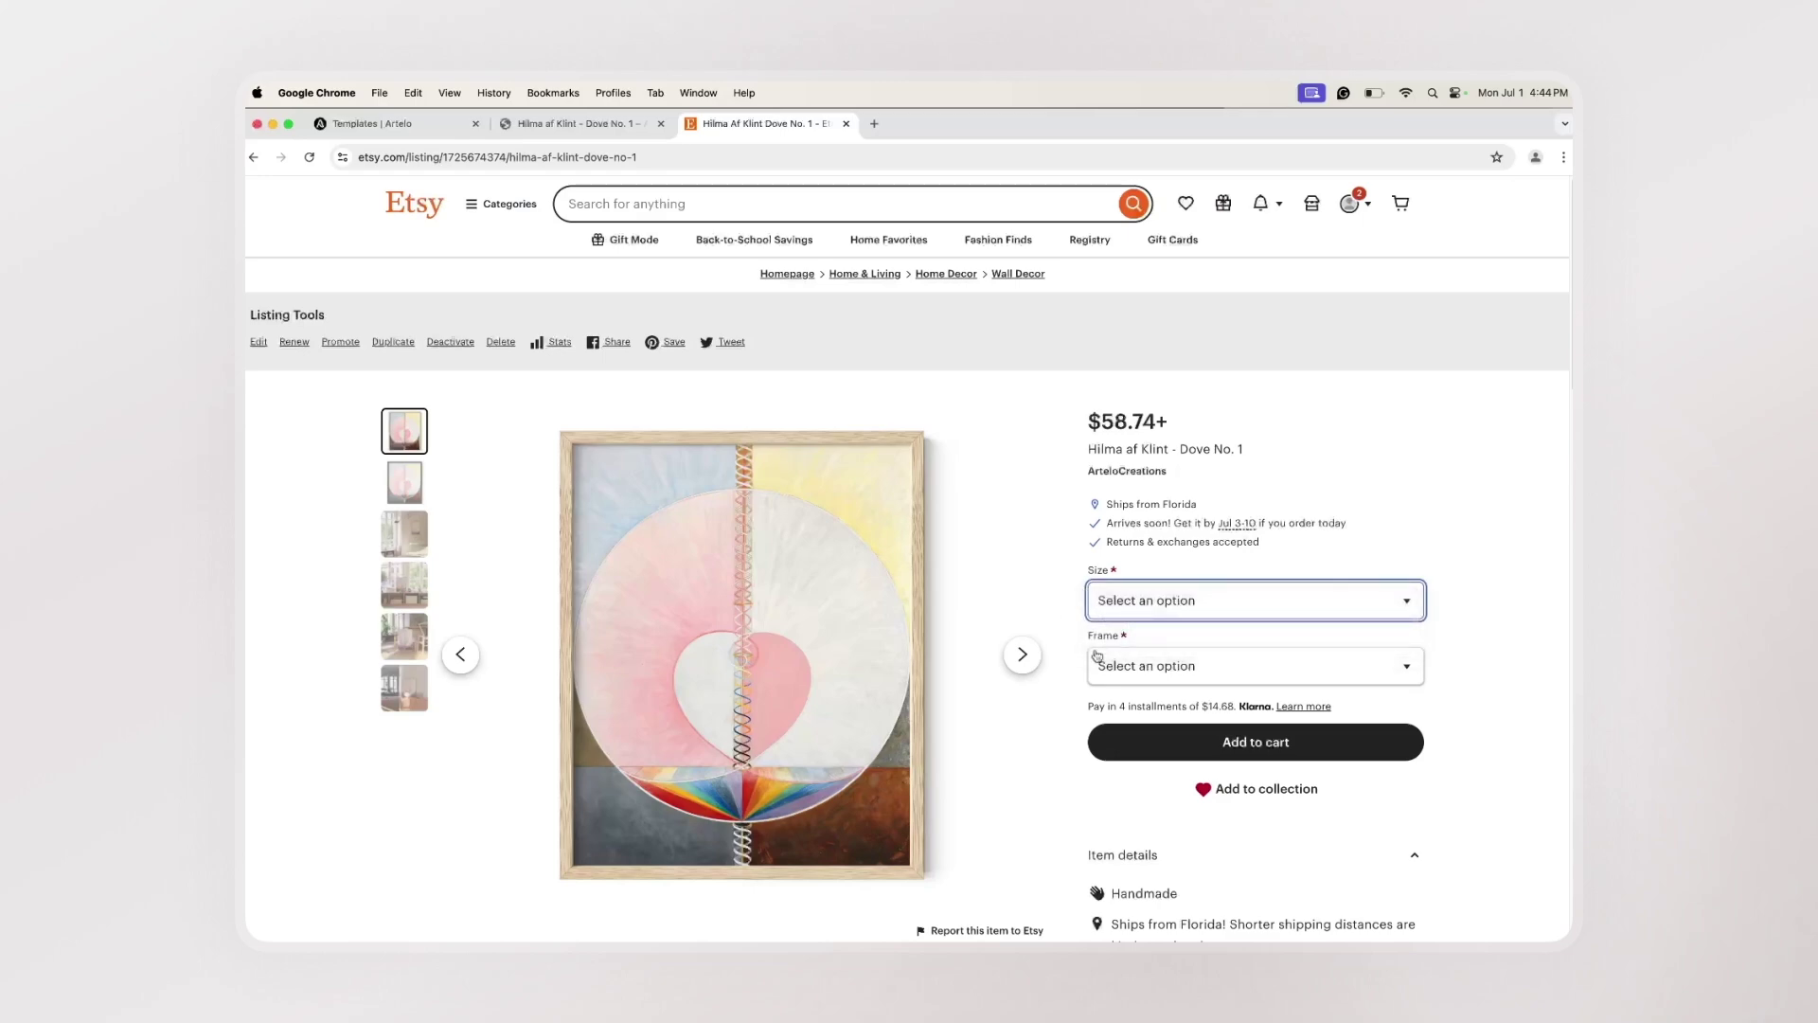
left_click(1112, 667)
left_click(1051, 622)
scroll(1043, 617, "down", 6)
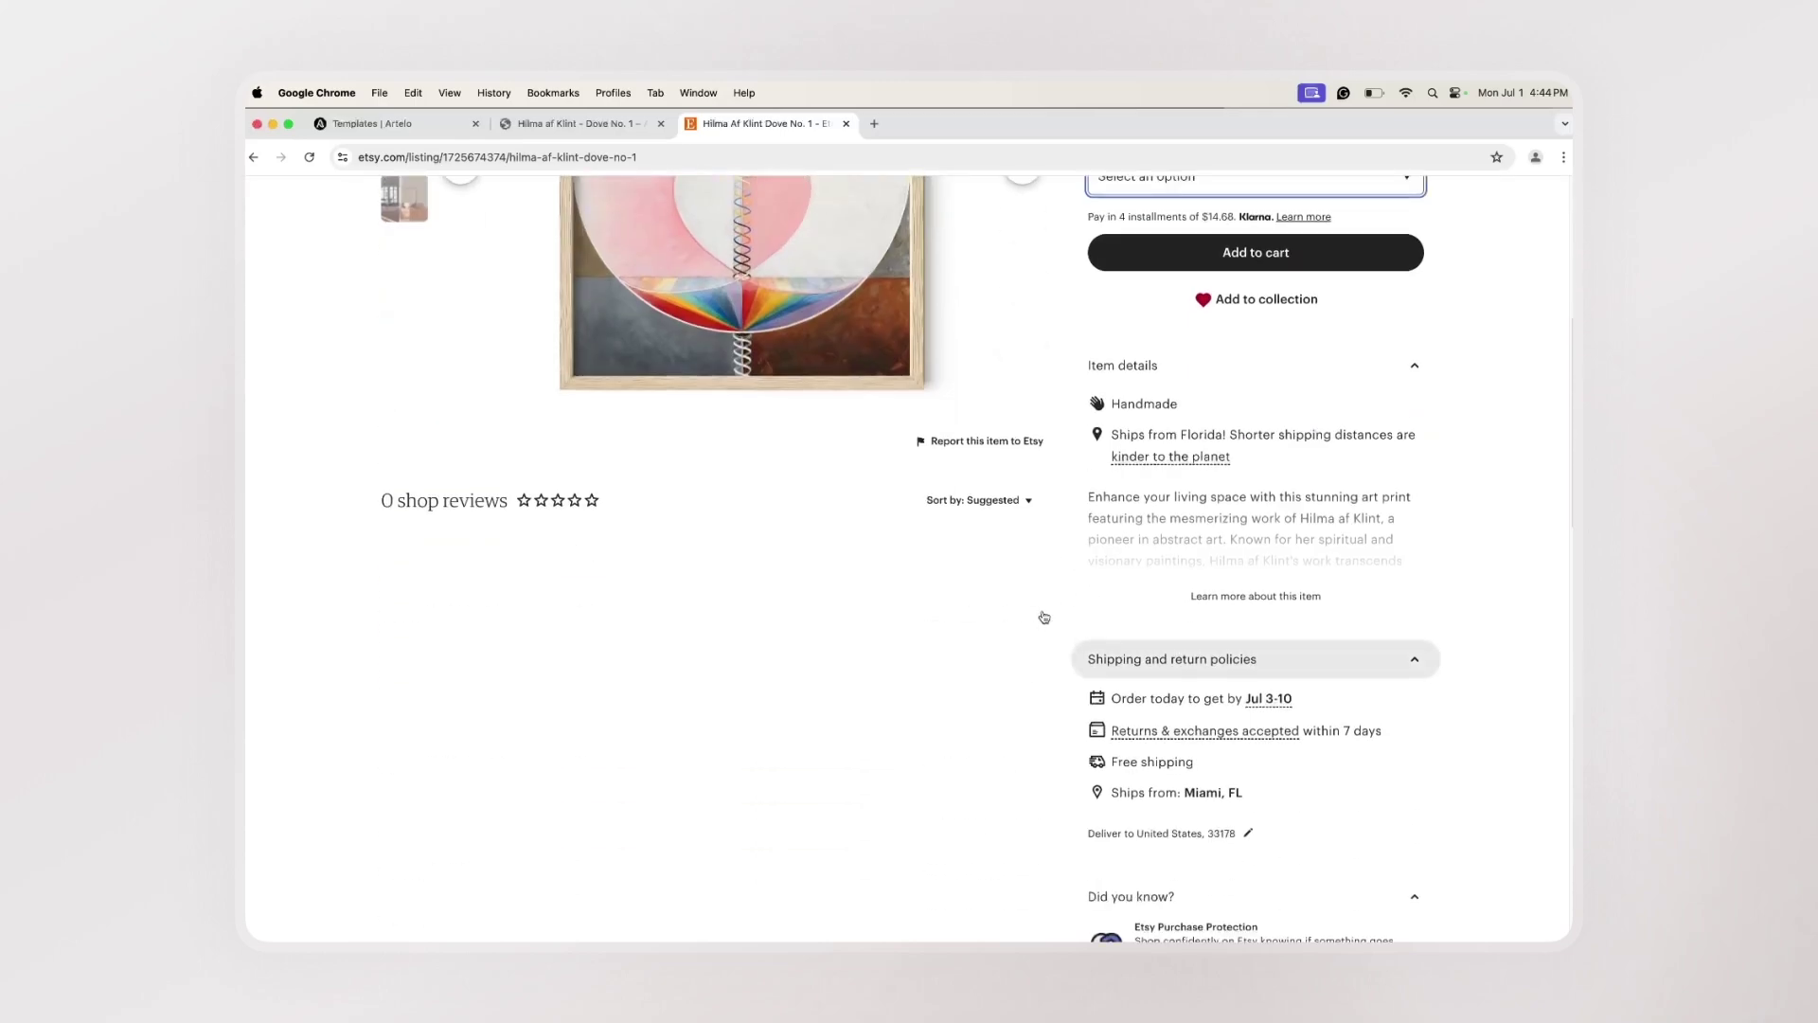
scroll(1043, 616, "up", 6)
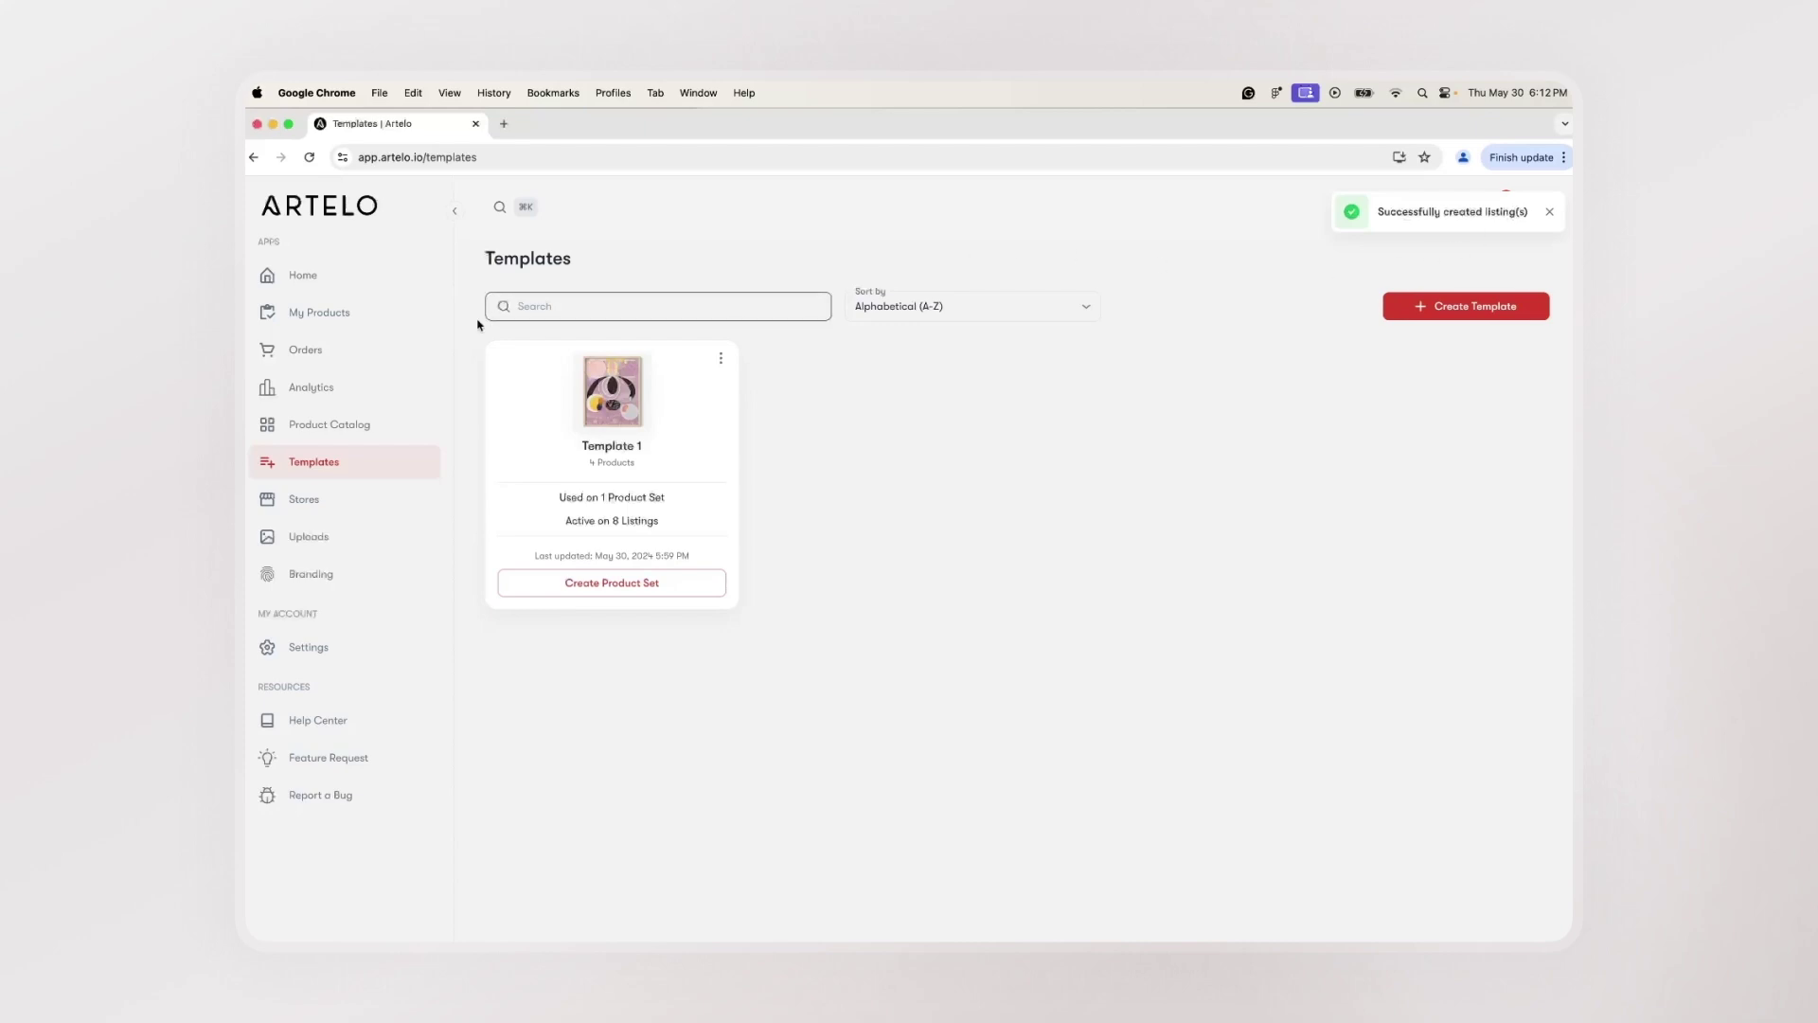
Go to My Products and filter the catalog to private-label Picture Frames.
left_click(375, 324)
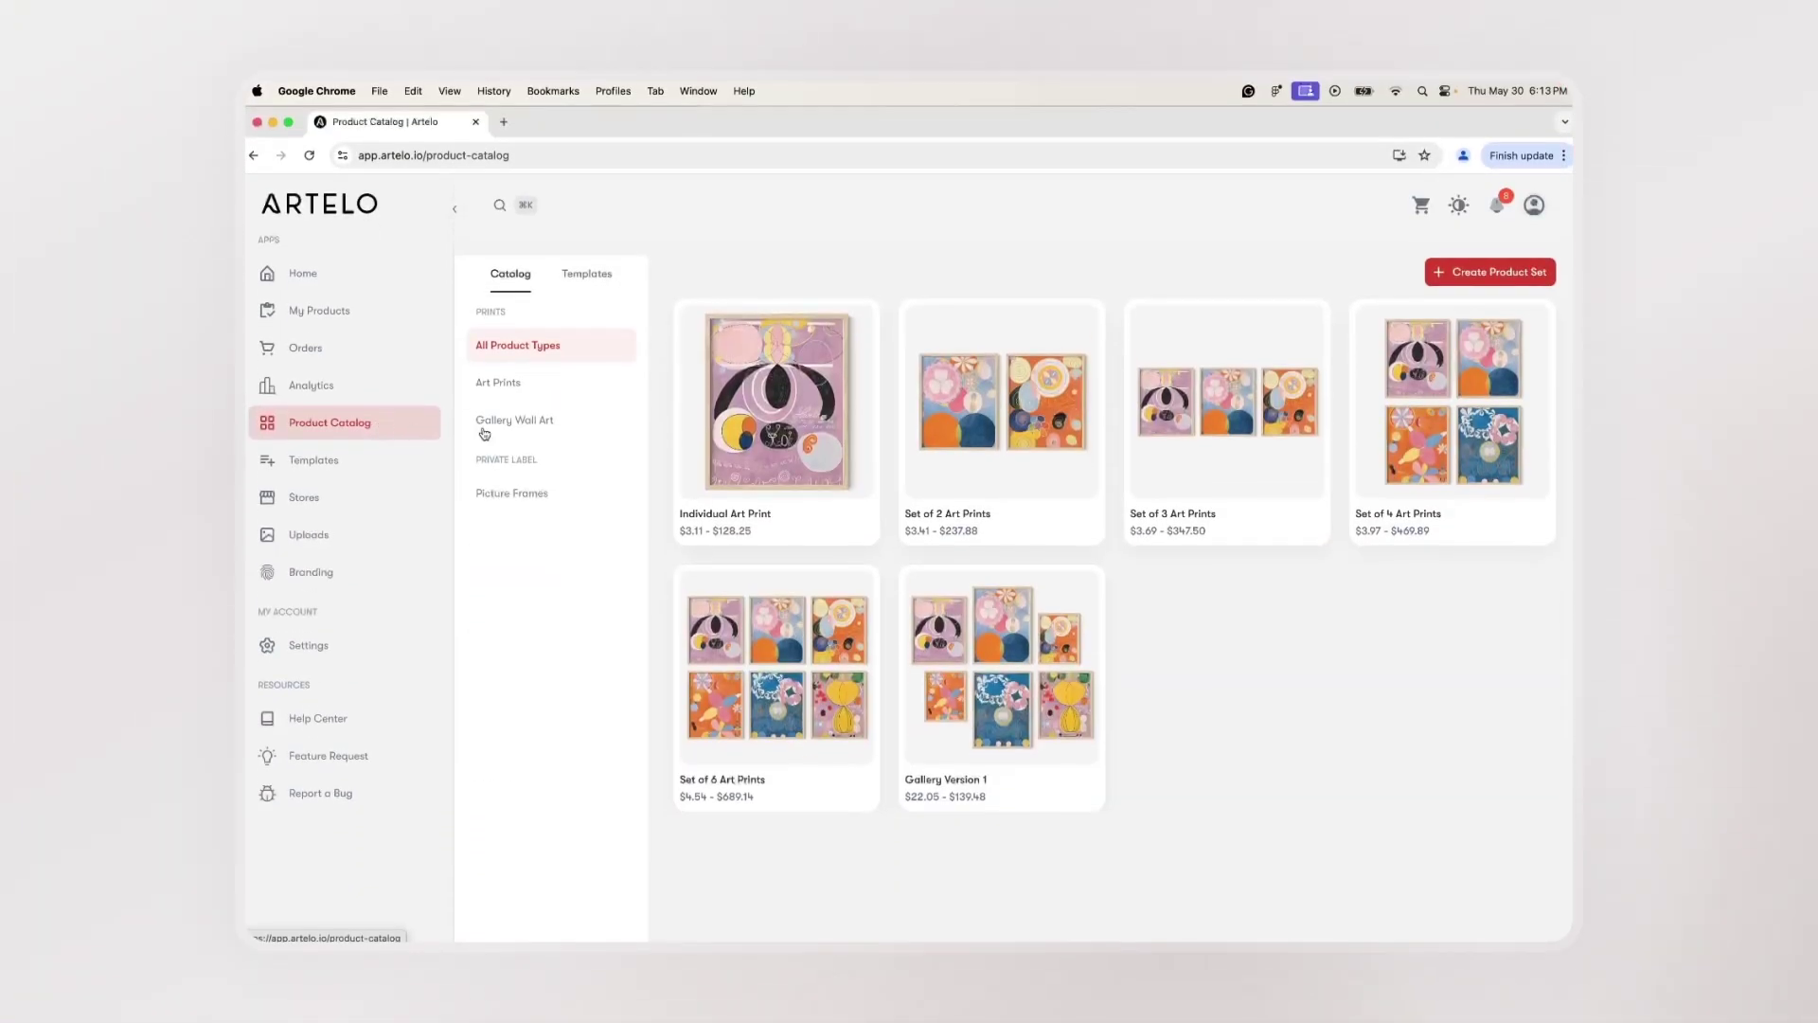
left_click(568, 488)
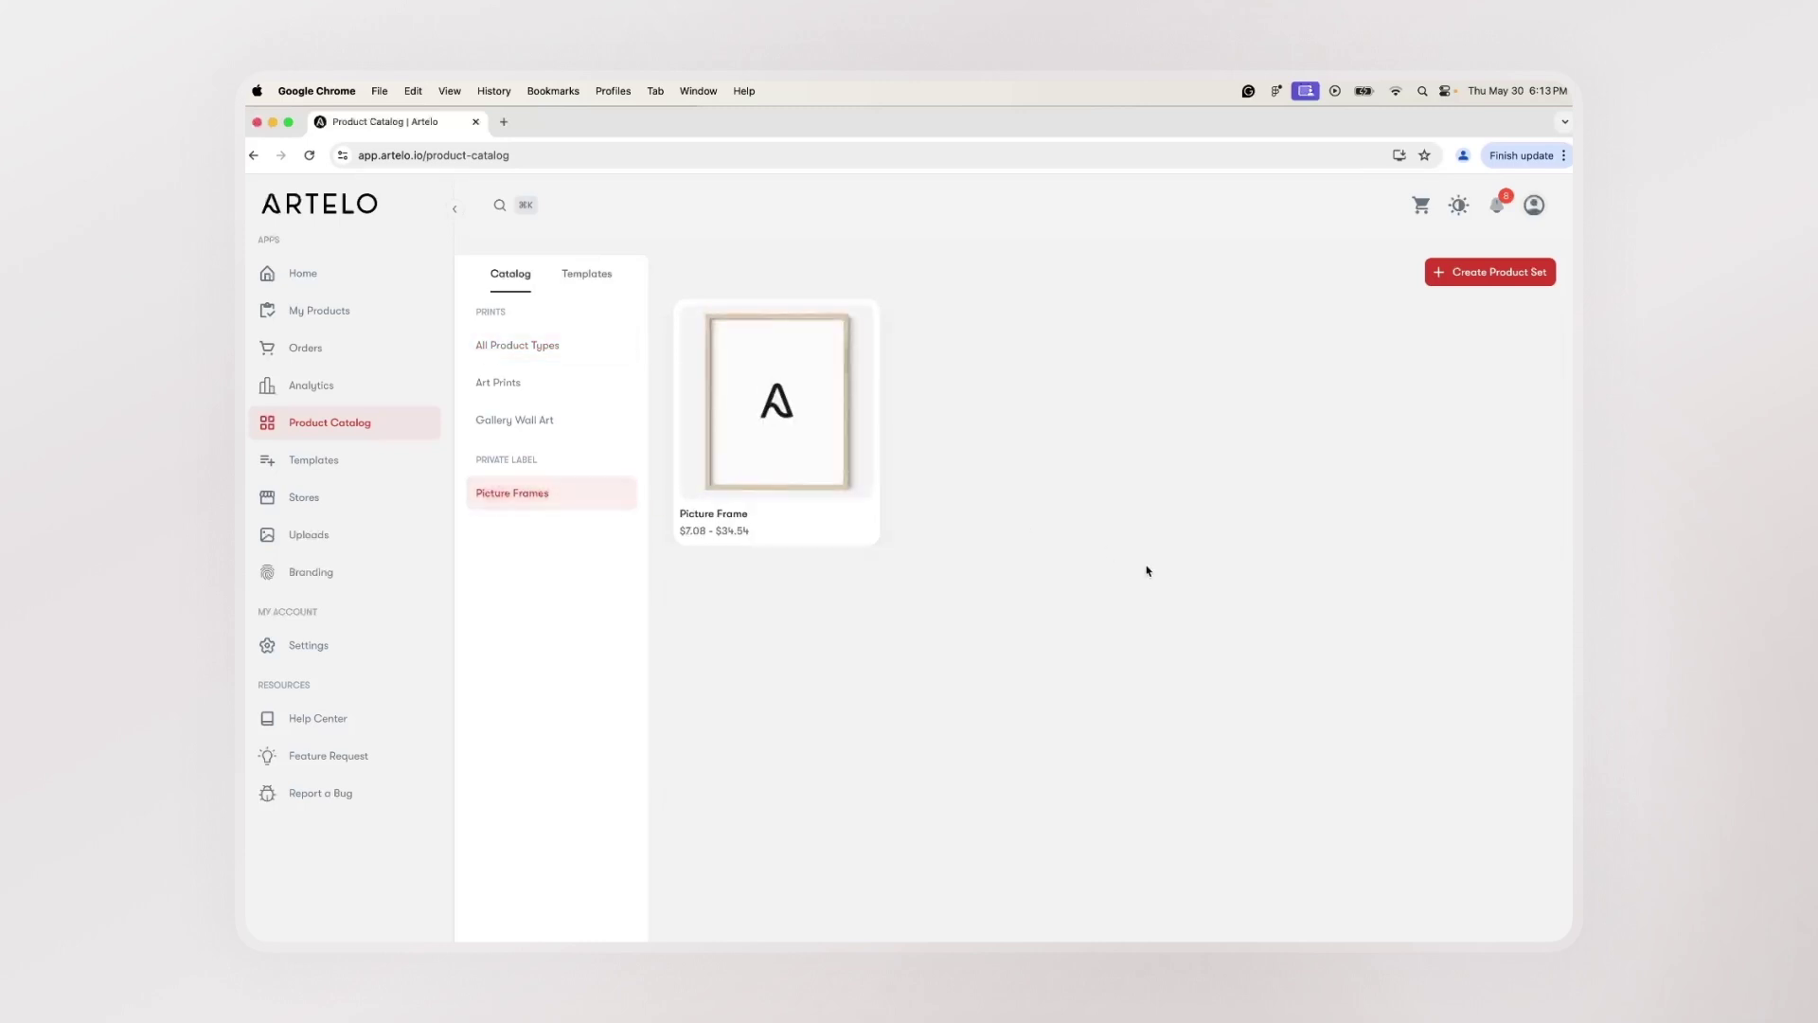
Create a product set named 'Privatre' with Natural Oak picture frames in 16x16 and 20x30.
left_click(1492, 275)
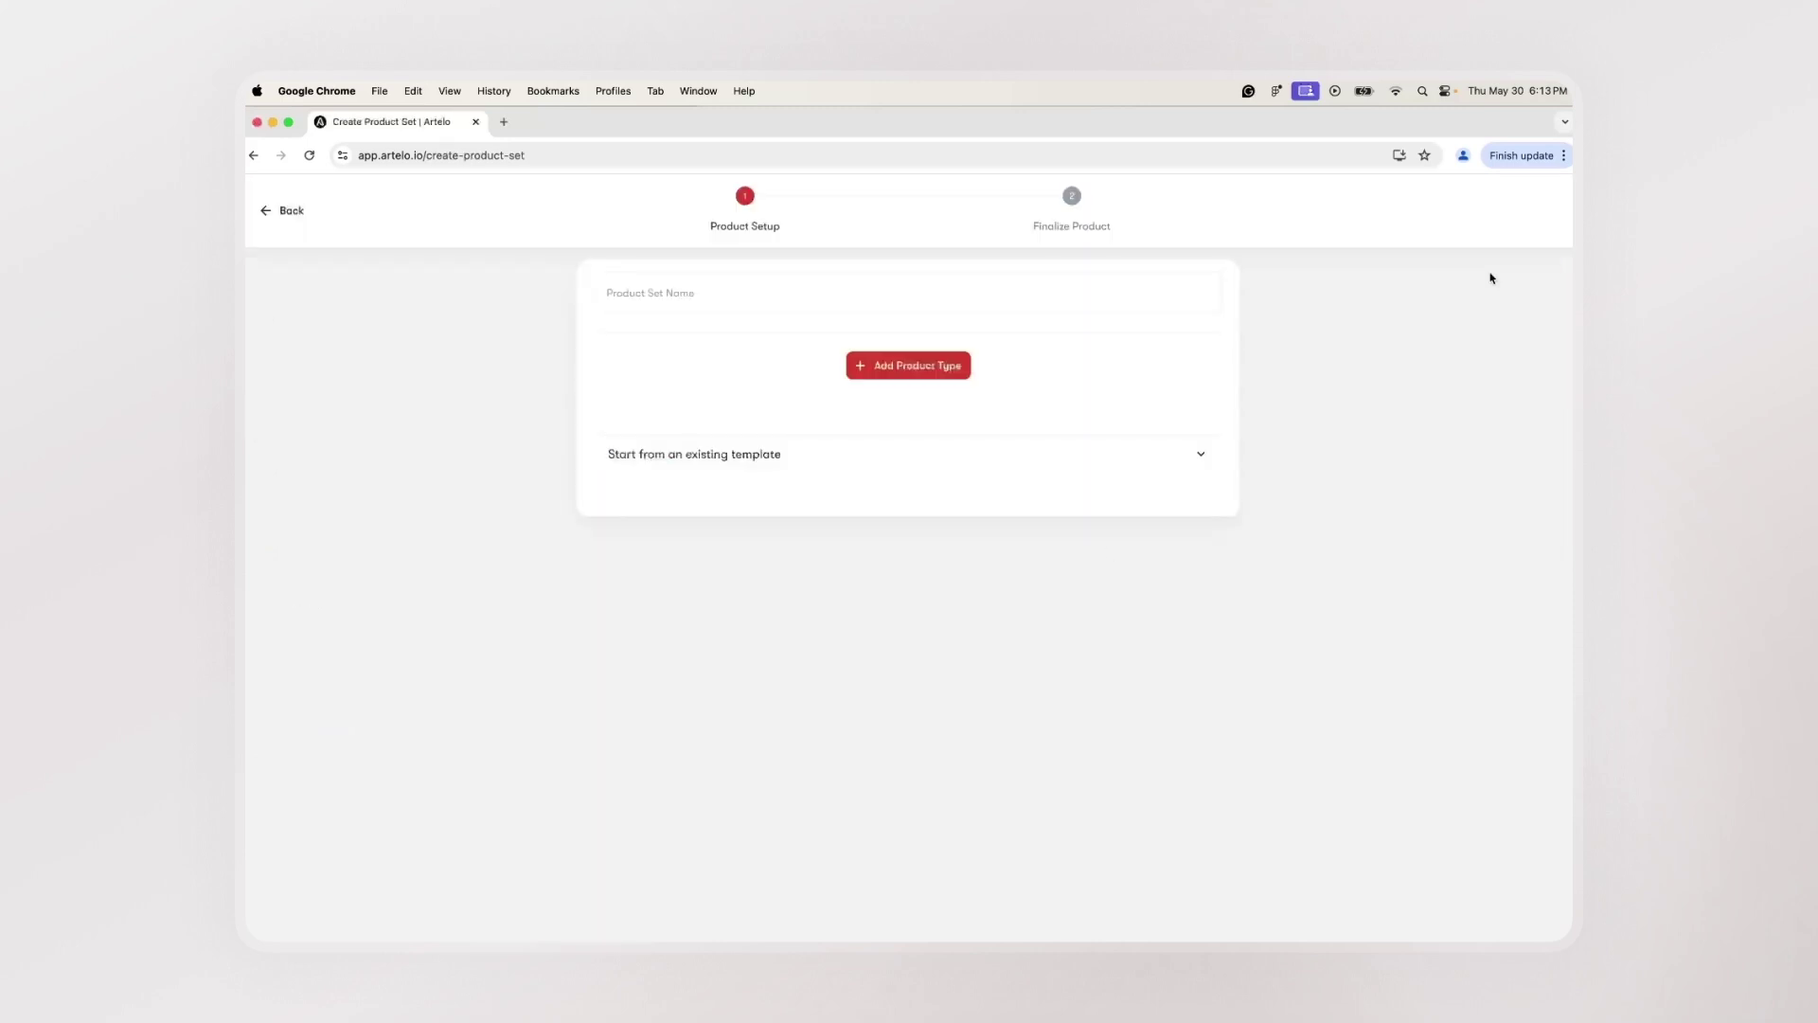
left_click(1058, 292)
type("Privatre")
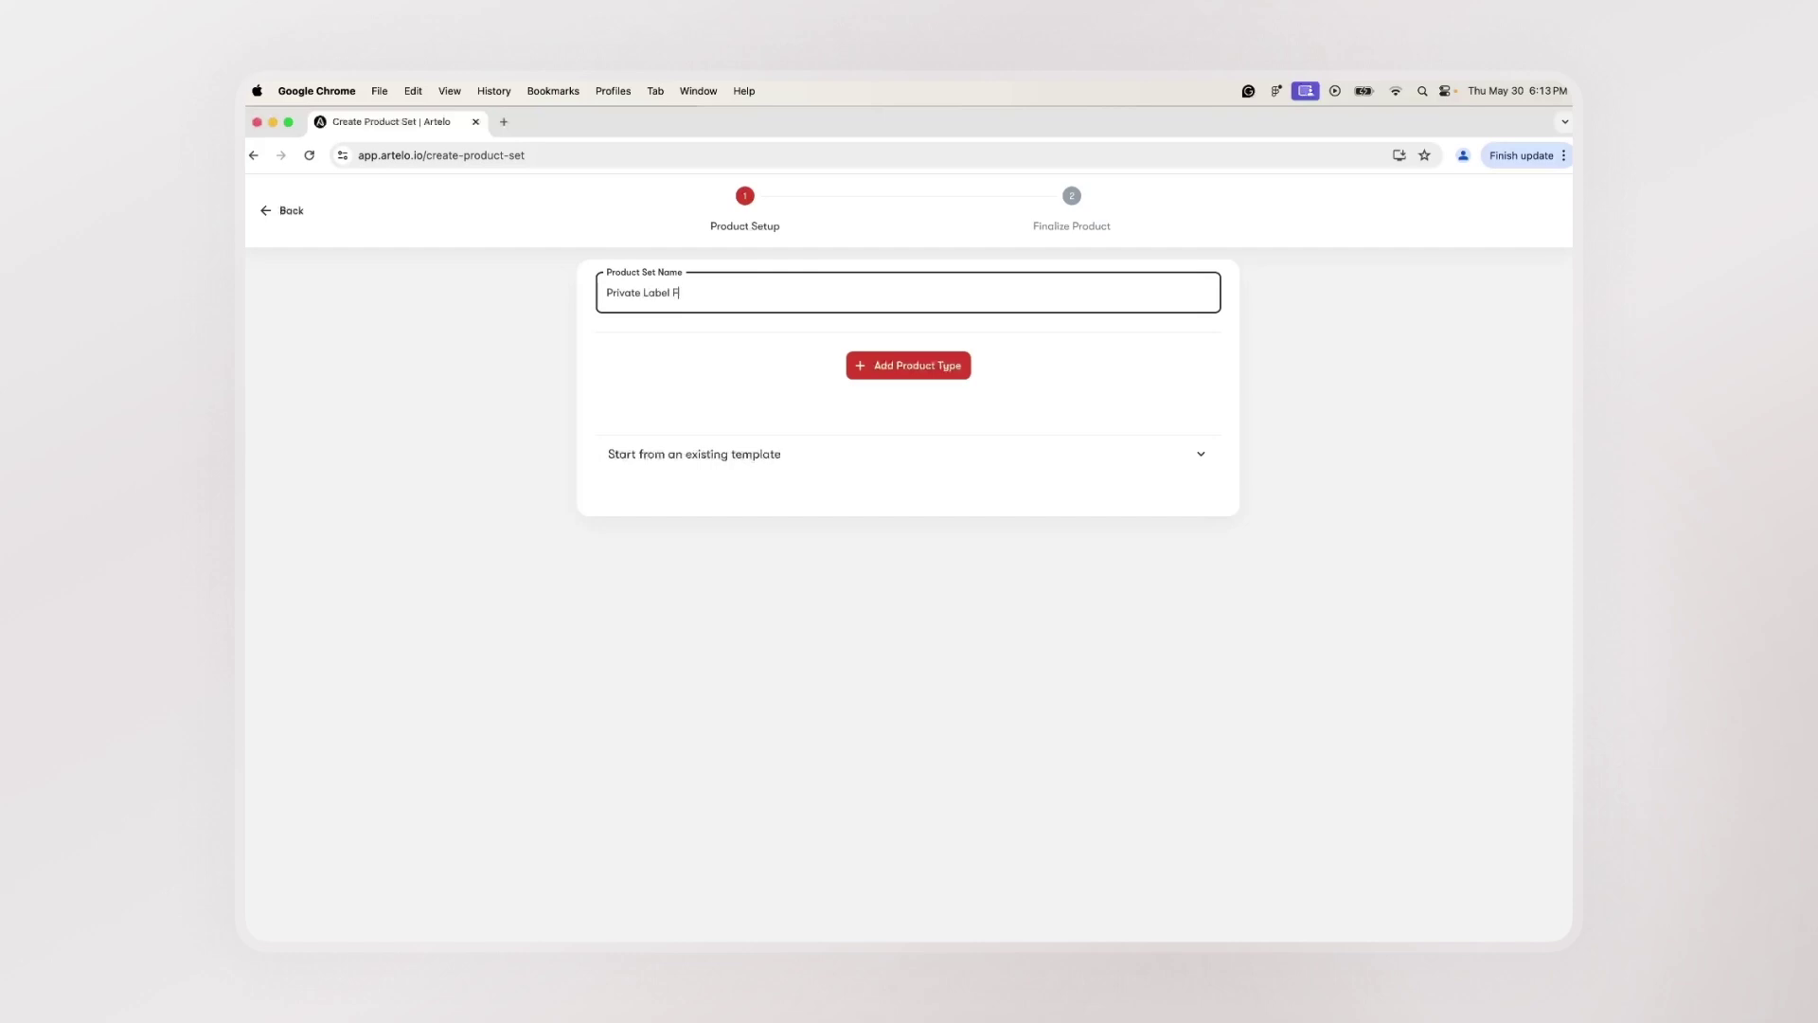
left_click(878, 366)
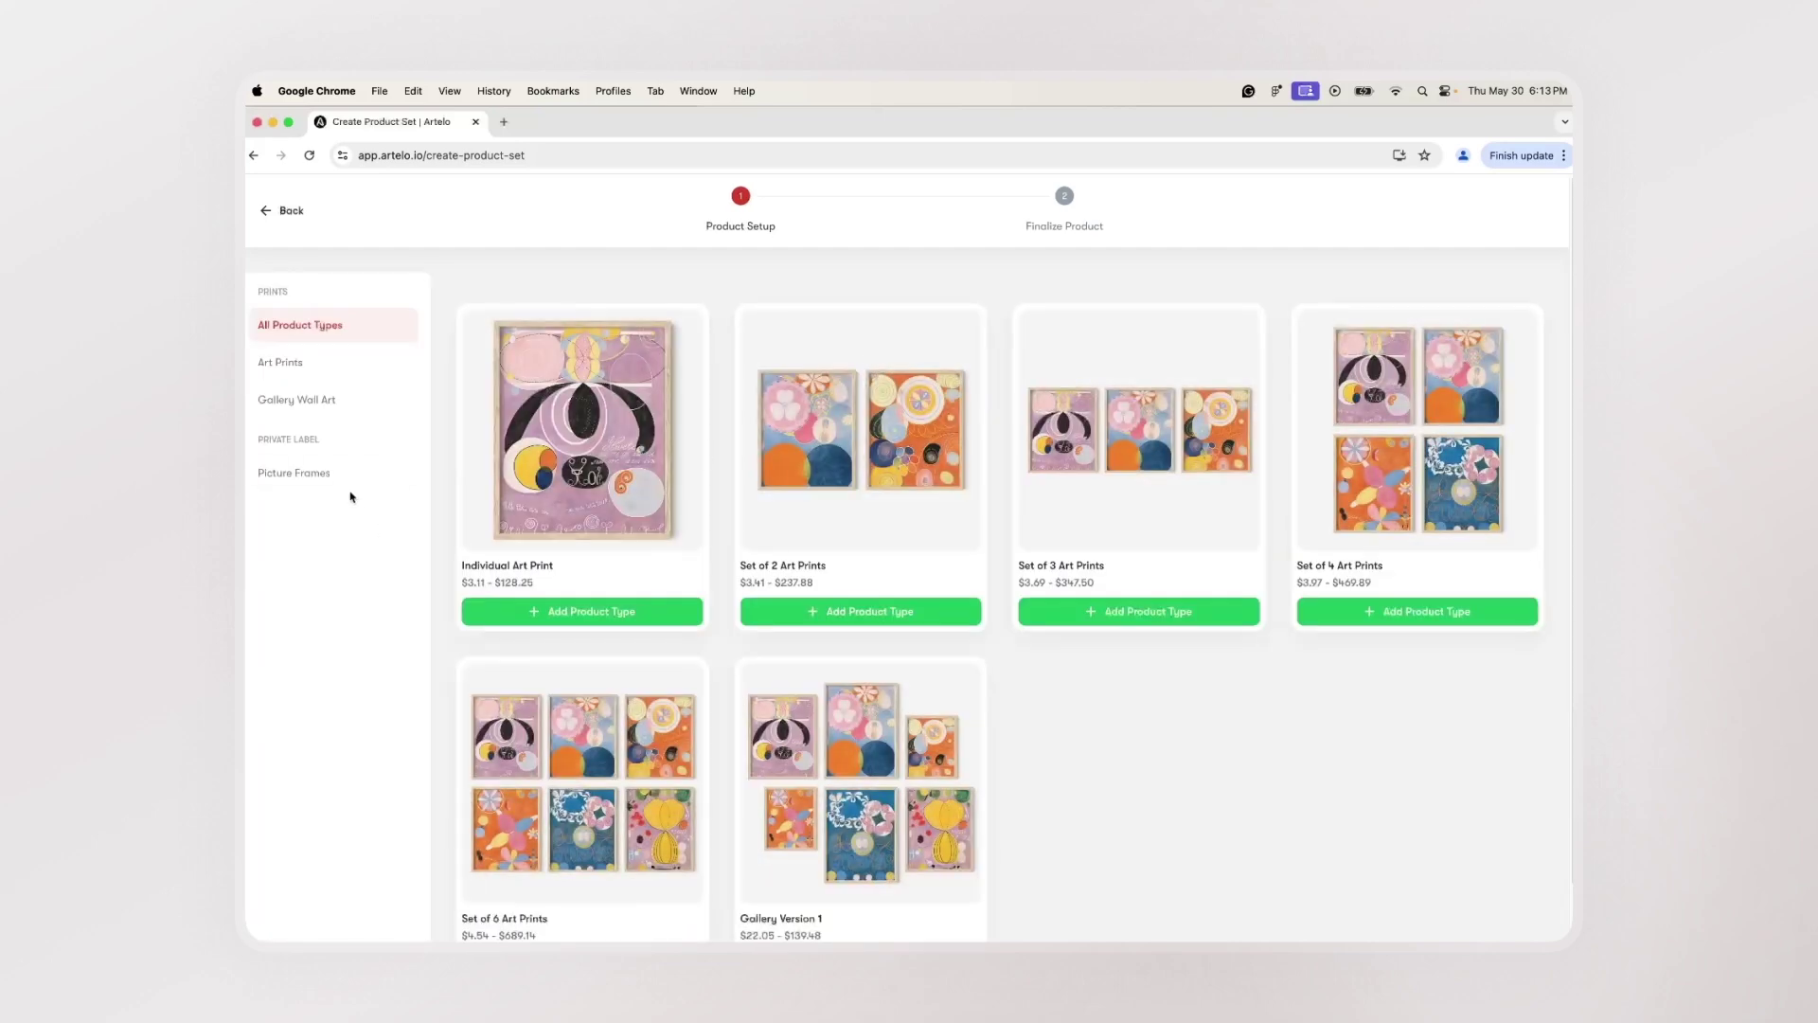
left_click(322, 472)
left_click(544, 612)
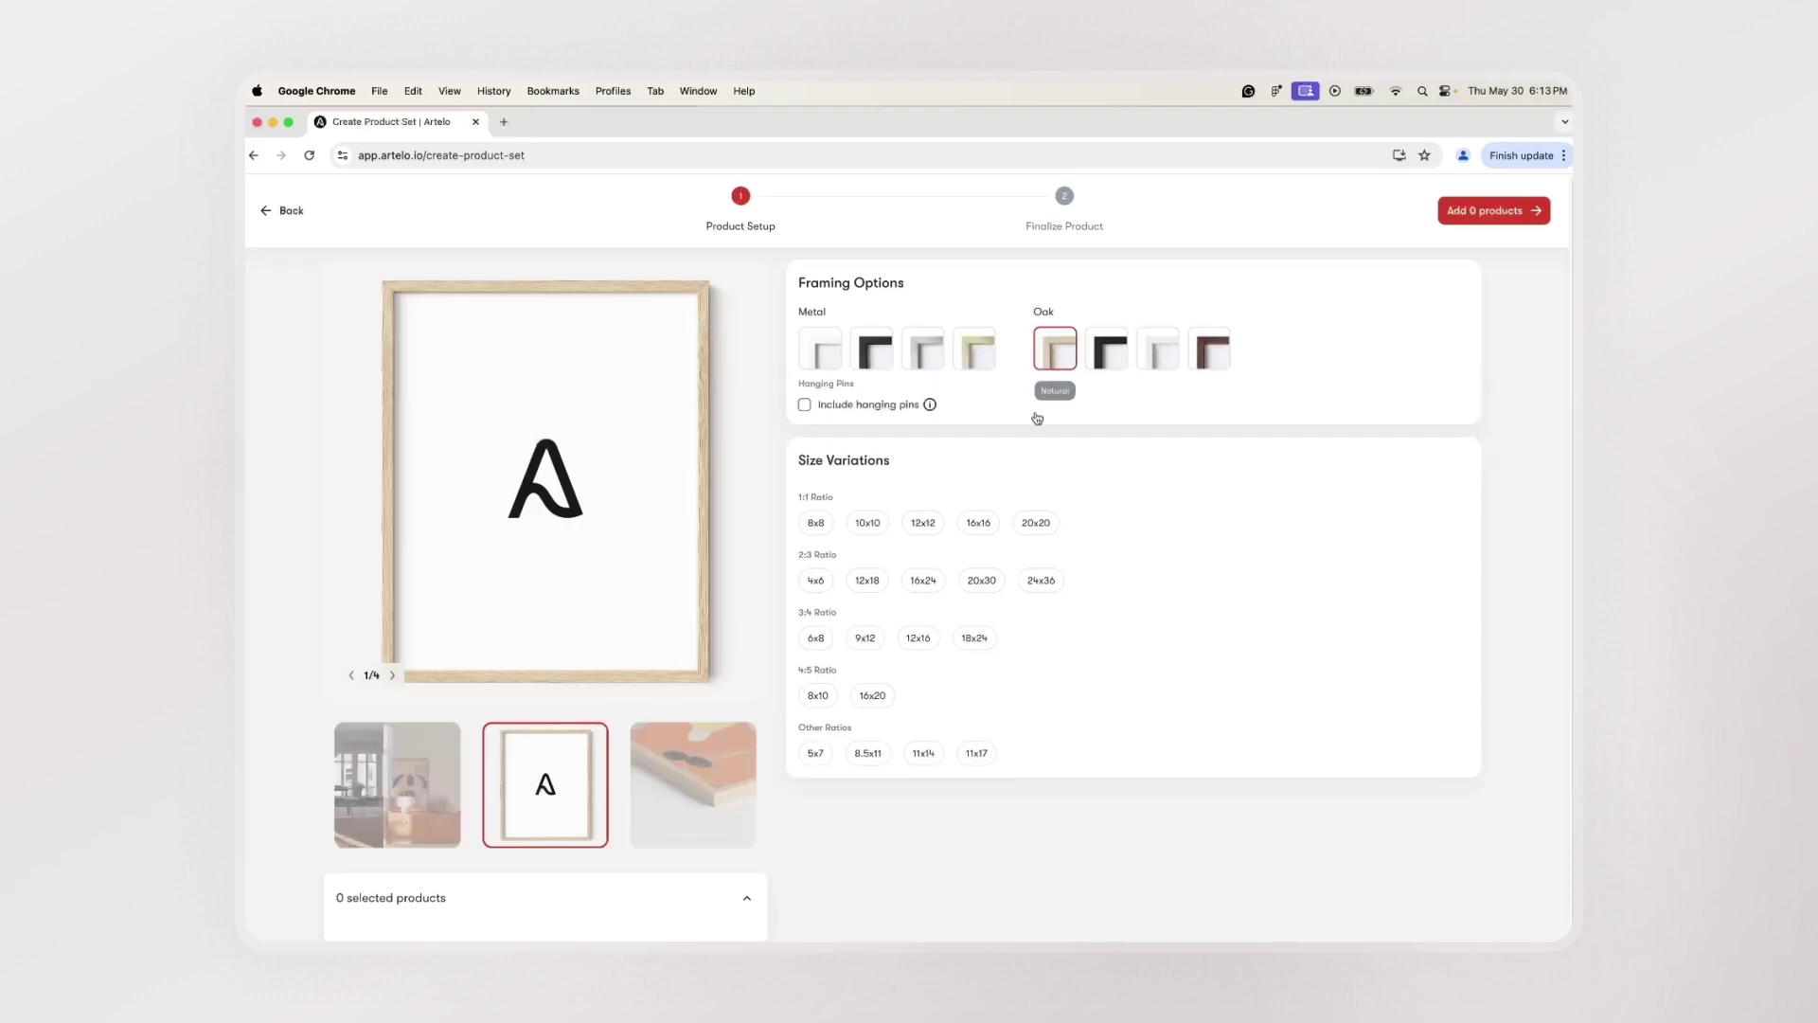
left_click(979, 523)
left_click(982, 581)
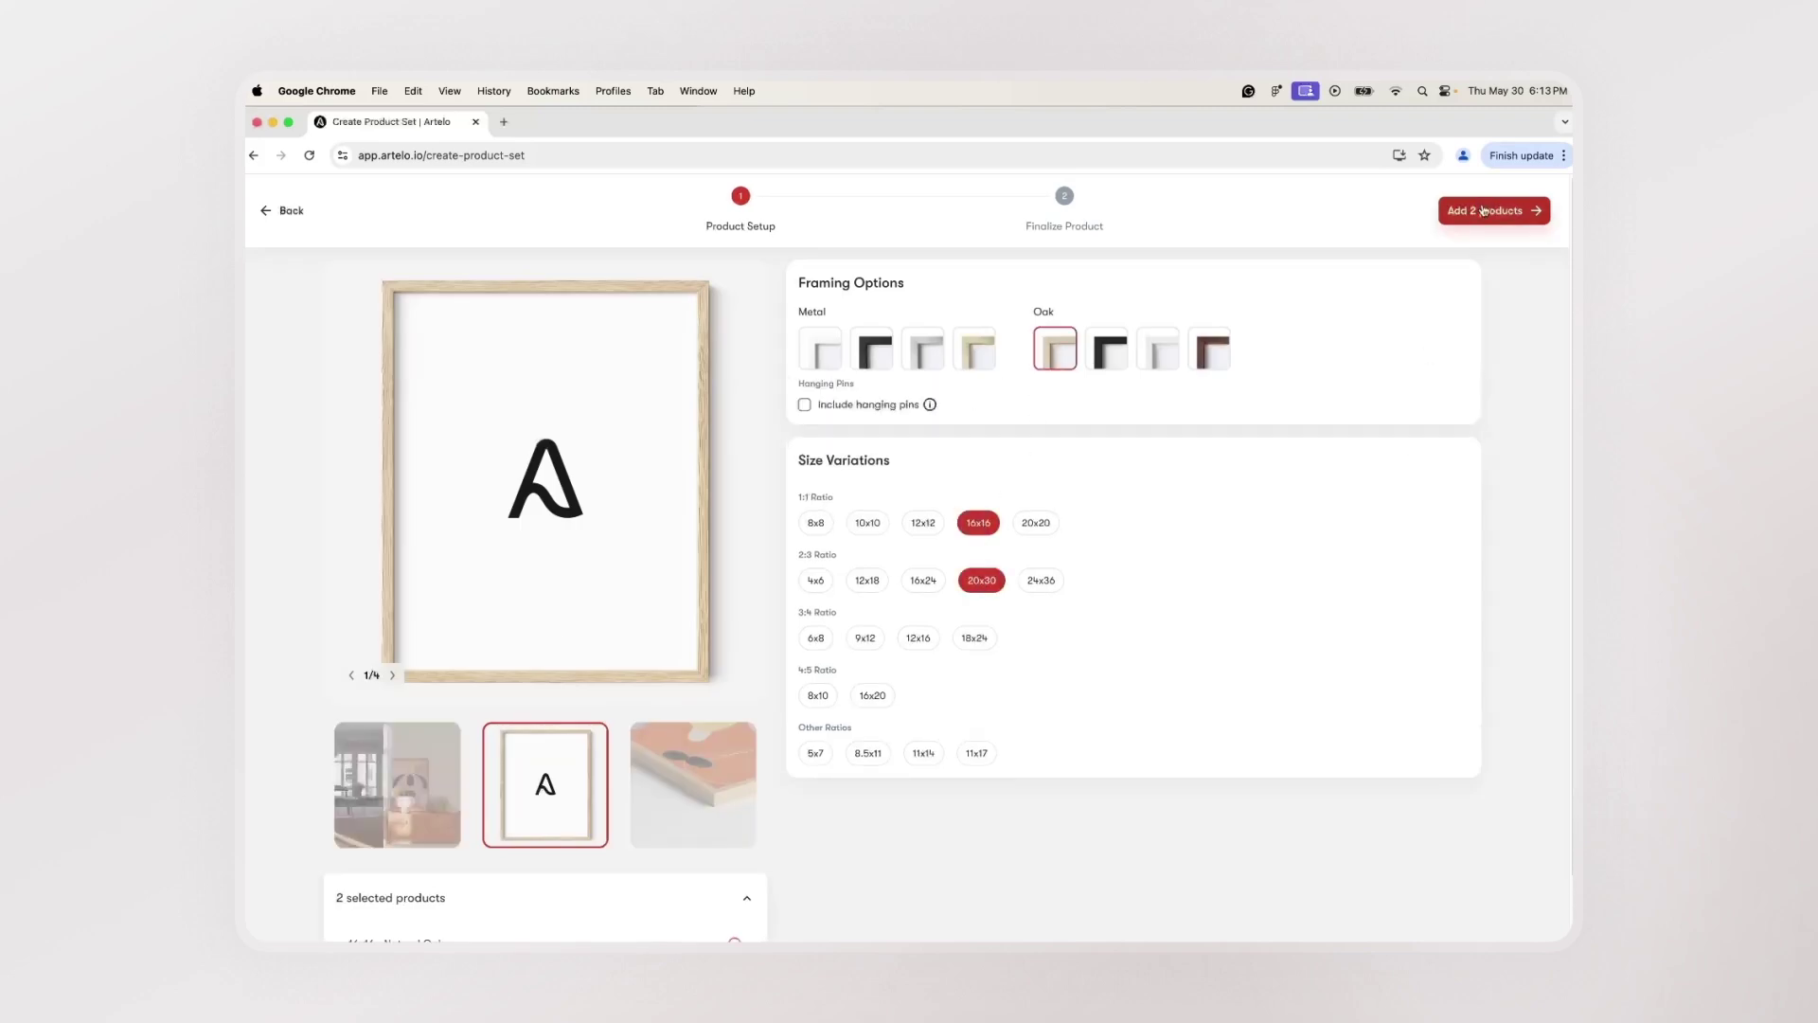
left_click(1484, 210)
left_click(1522, 210)
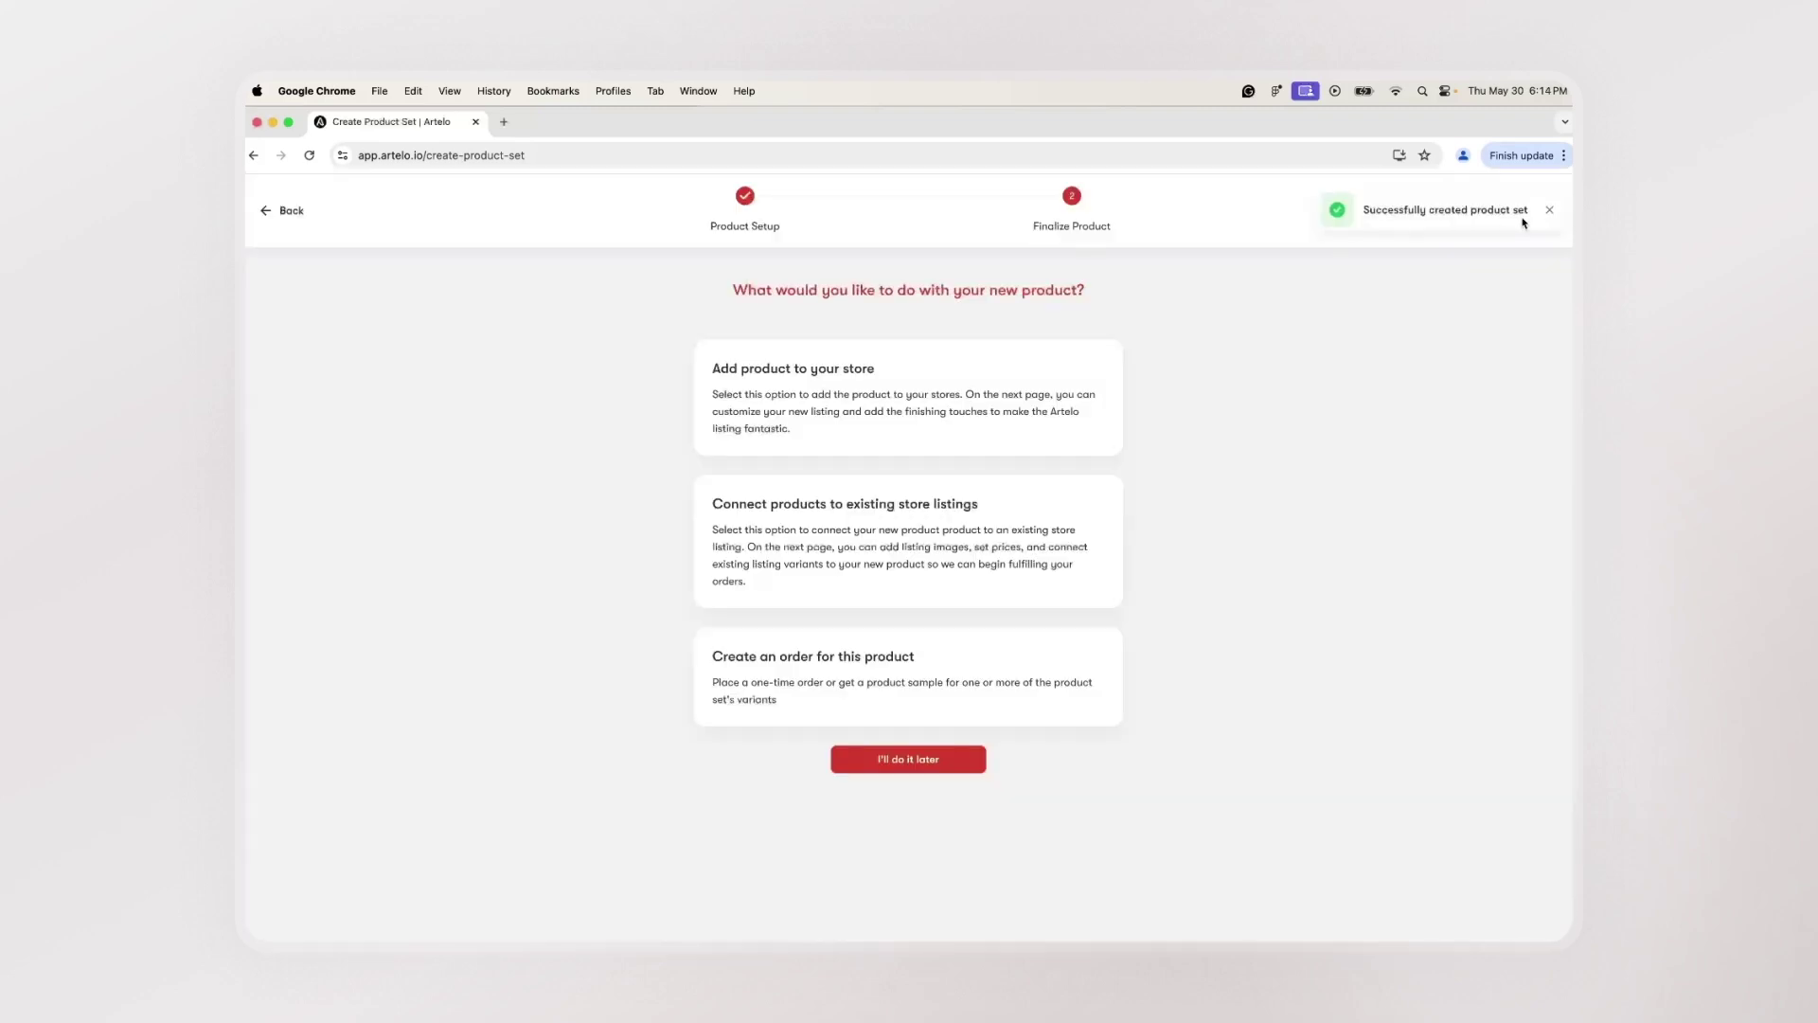
Add the frames to both stores and pick two room-scene photos for Etsy, then for Shopify.
left_click(984, 375)
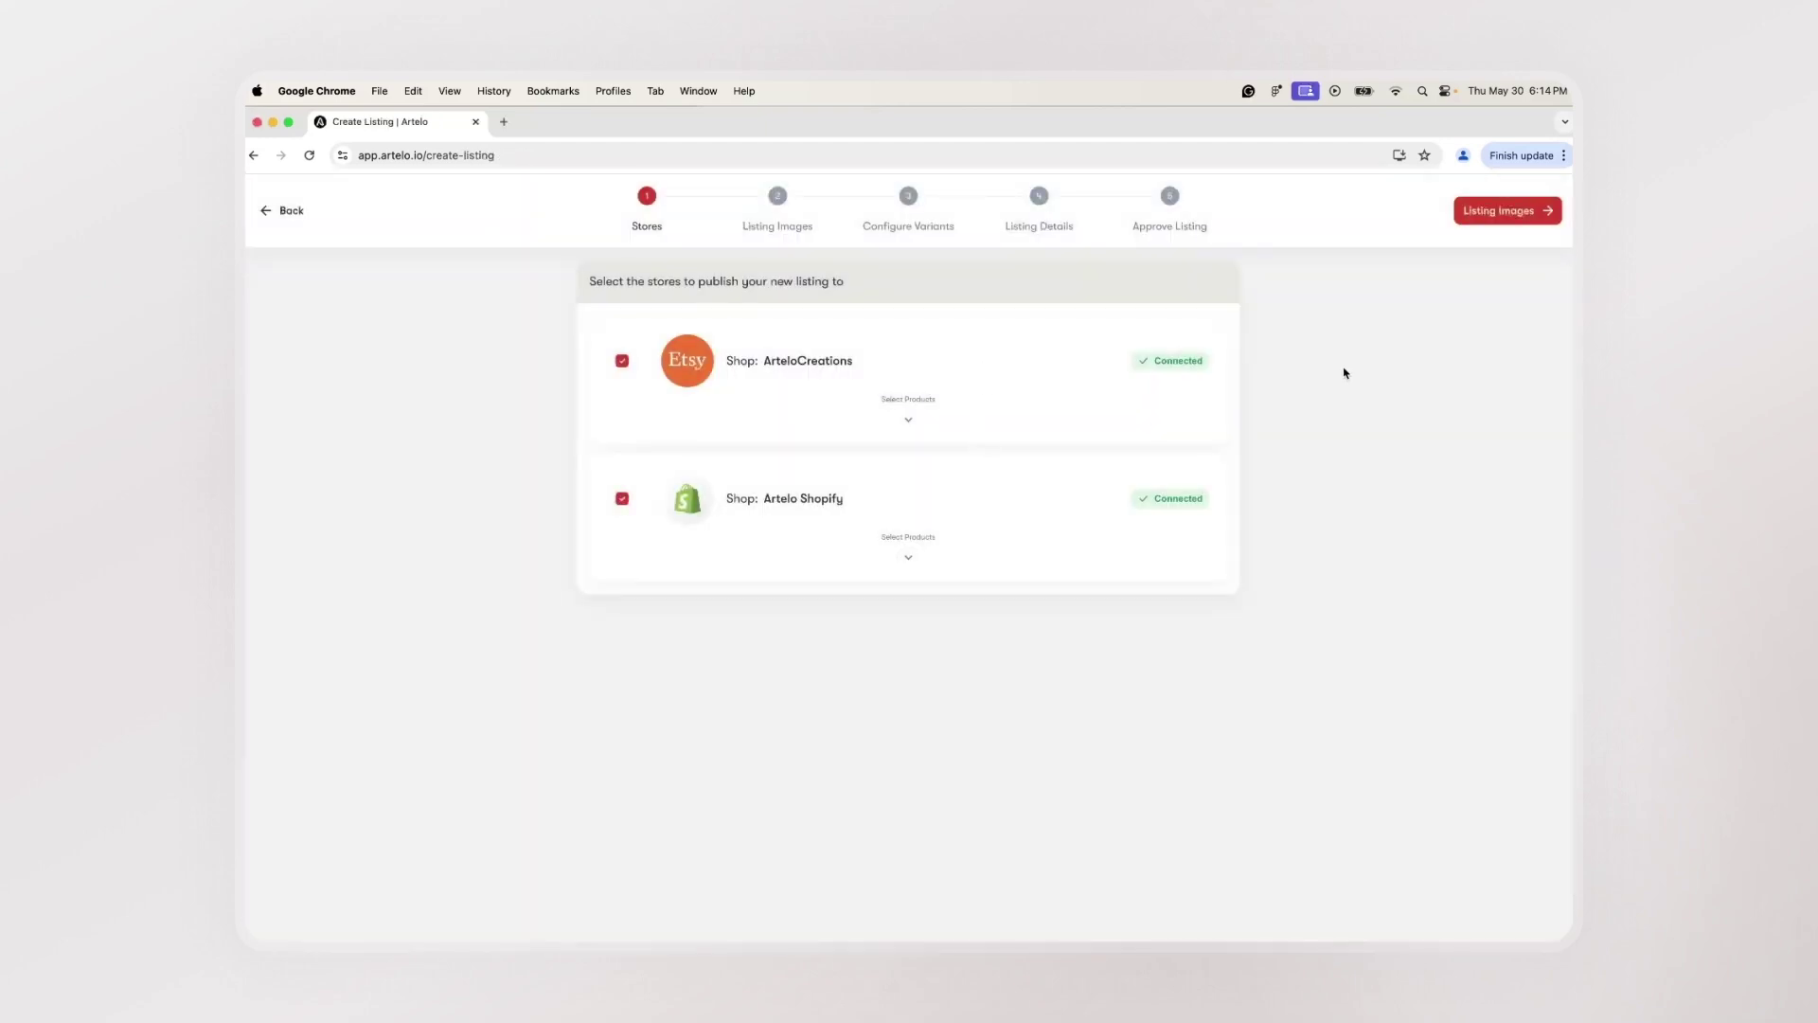
left_click(1481, 212)
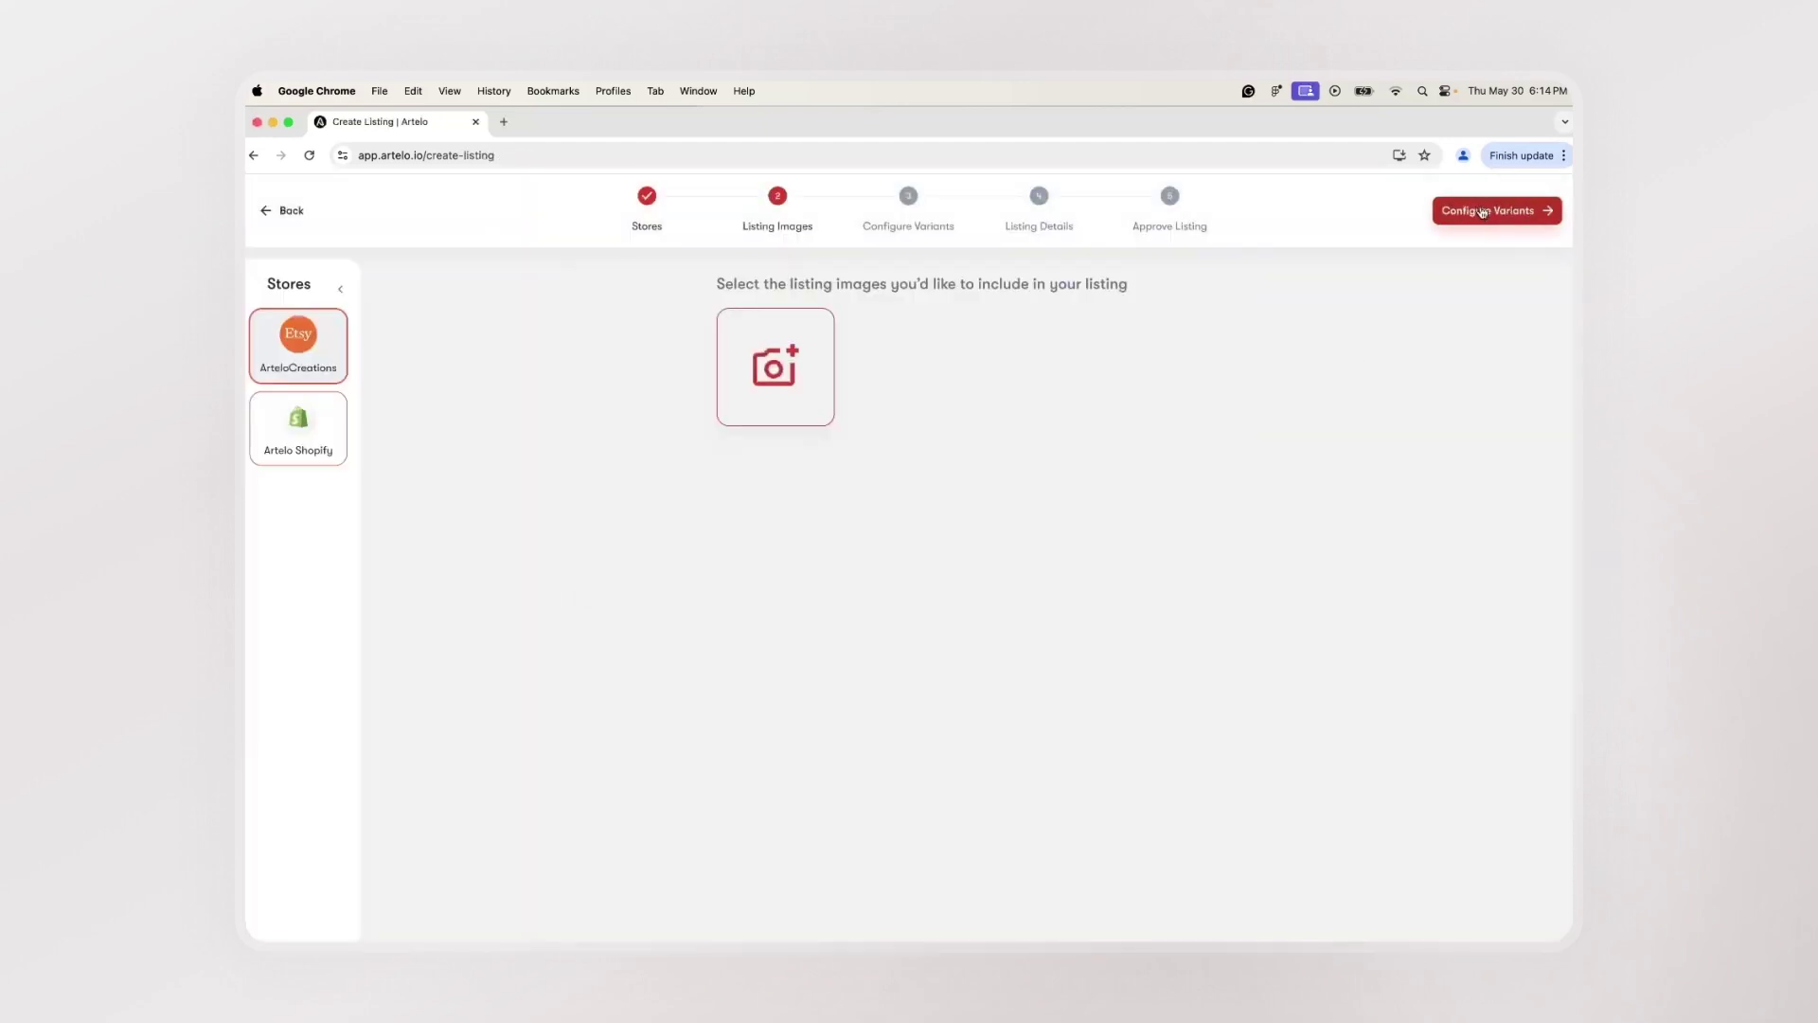
left_click(801, 367)
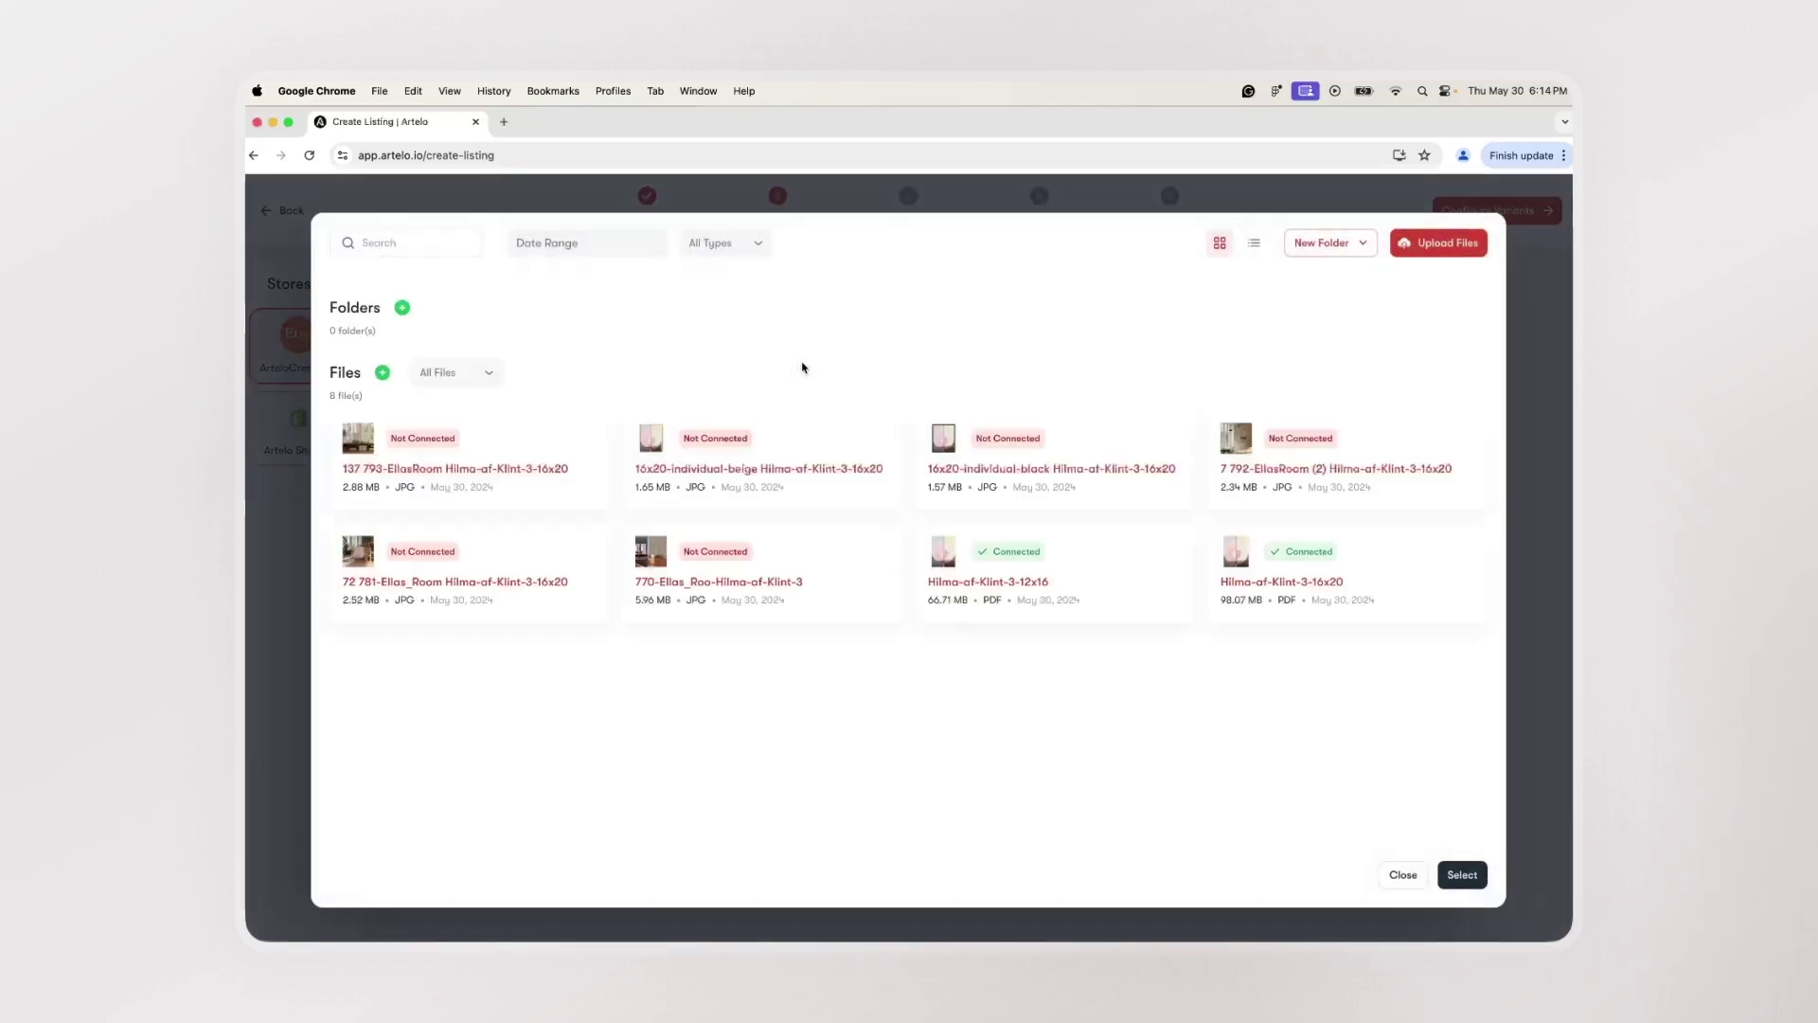
left_click(547, 566)
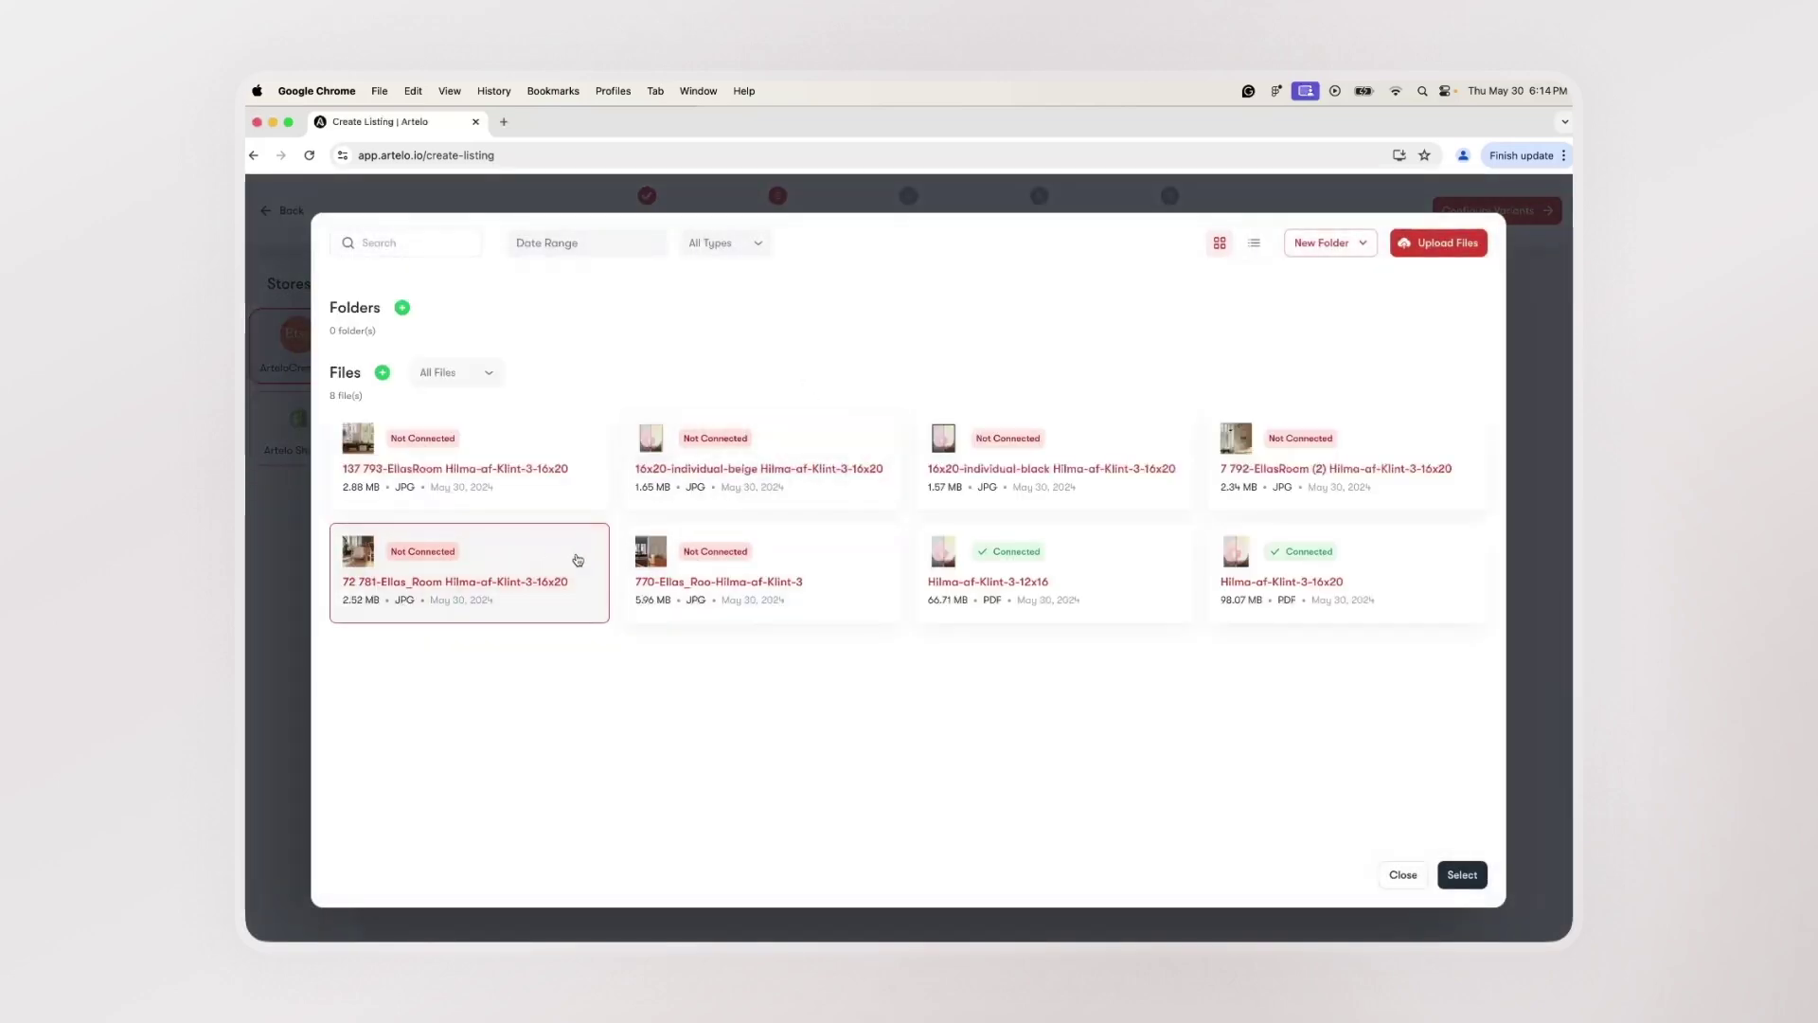
left_click(682, 573)
left_click(1460, 873)
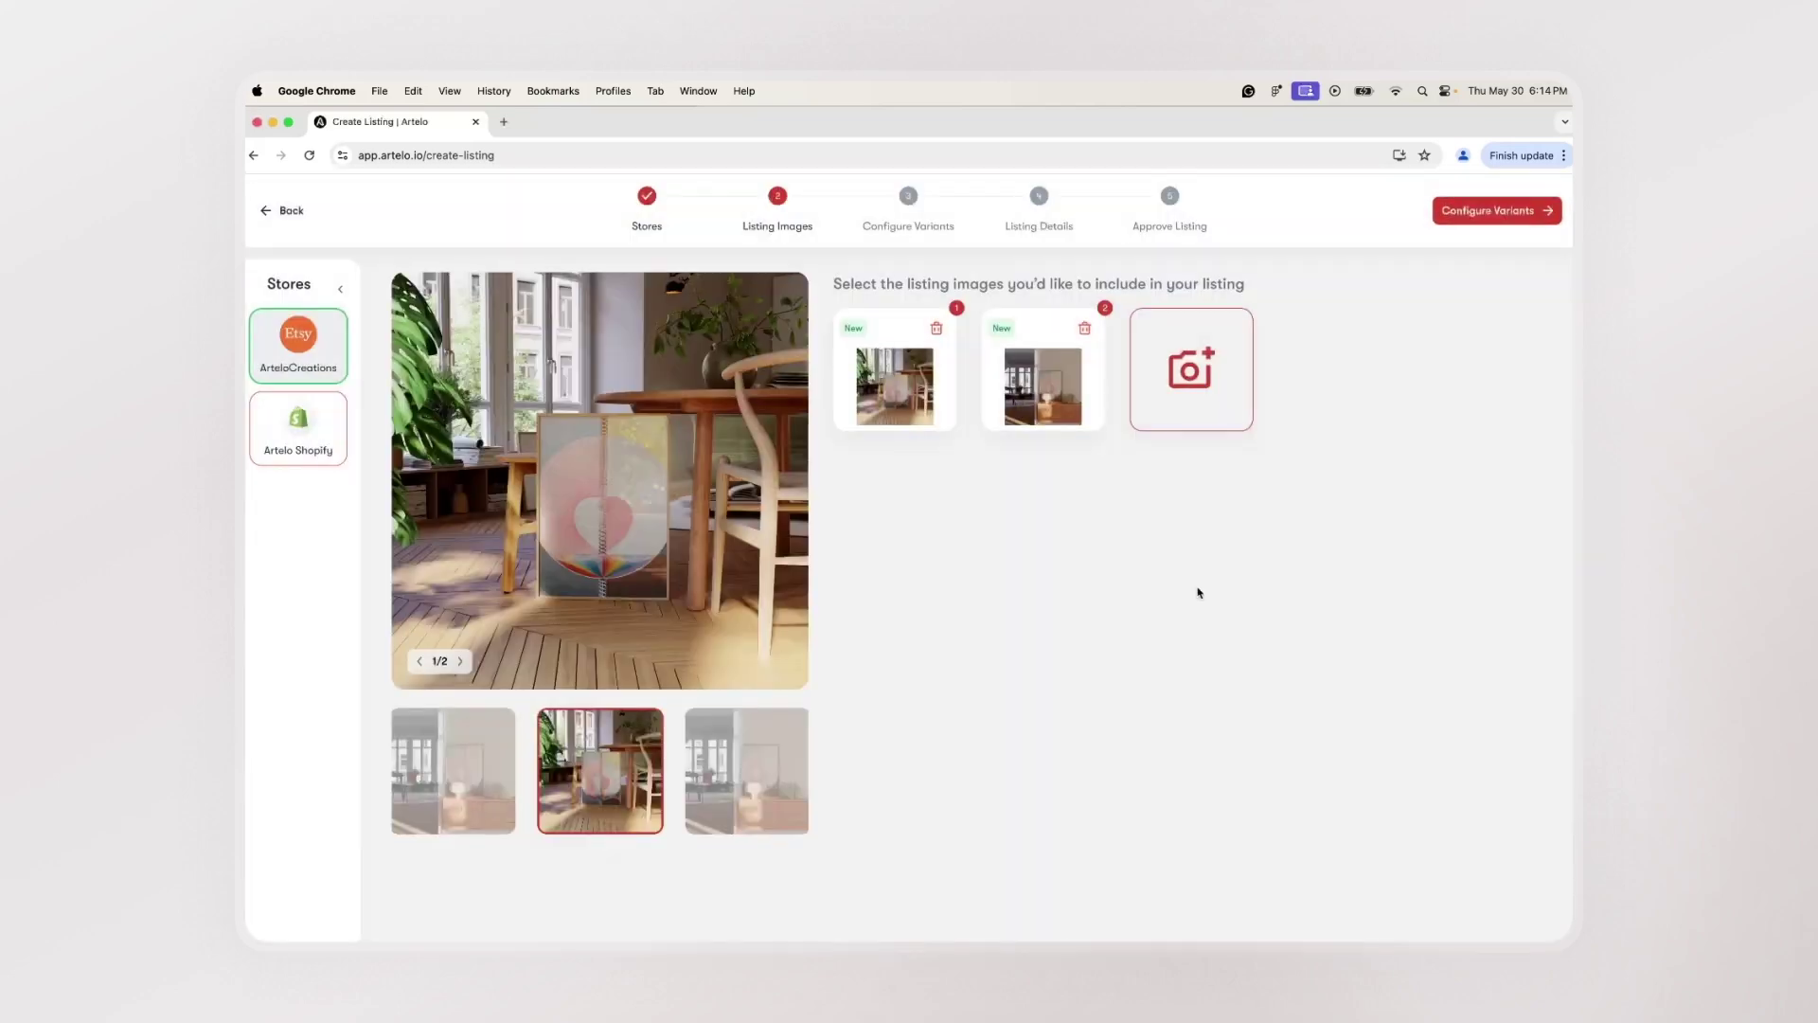
left_click(329, 449)
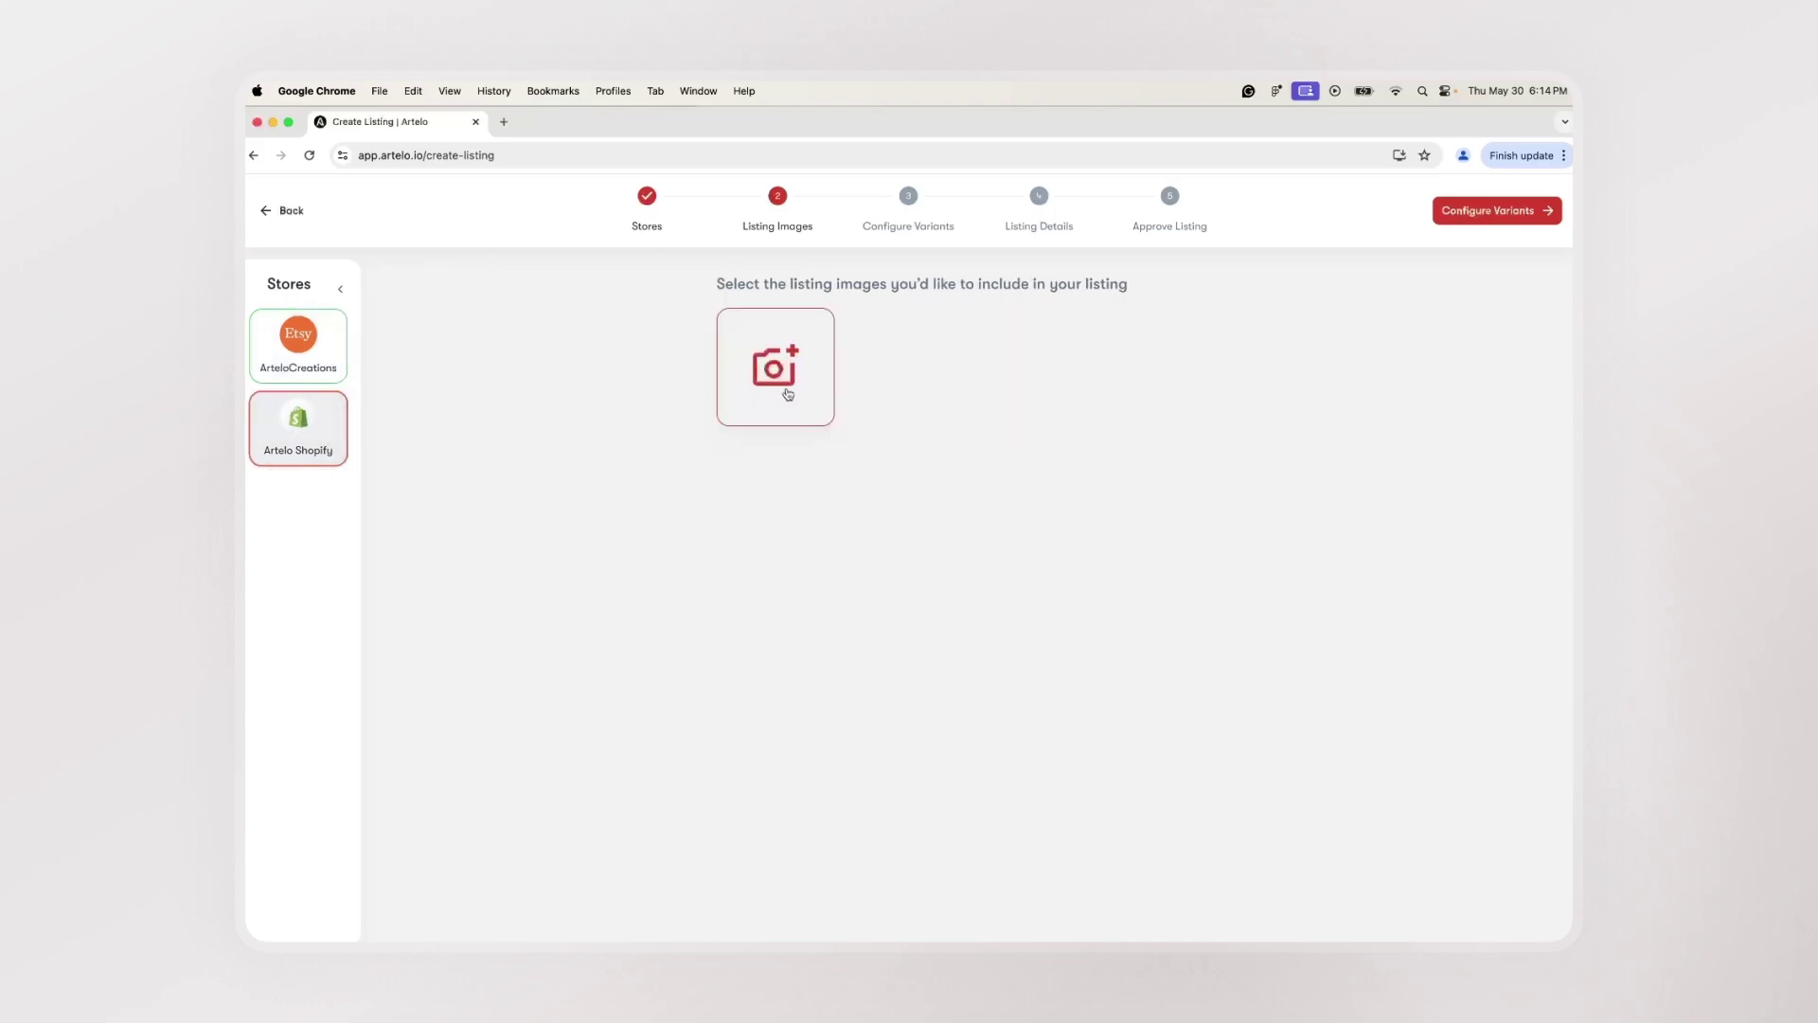
left_click(786, 386)
Add the Shopify photos and bulk-price the Shopify variants at $38.98 and $49.86.
left_click(1462, 874)
left_click(1463, 212)
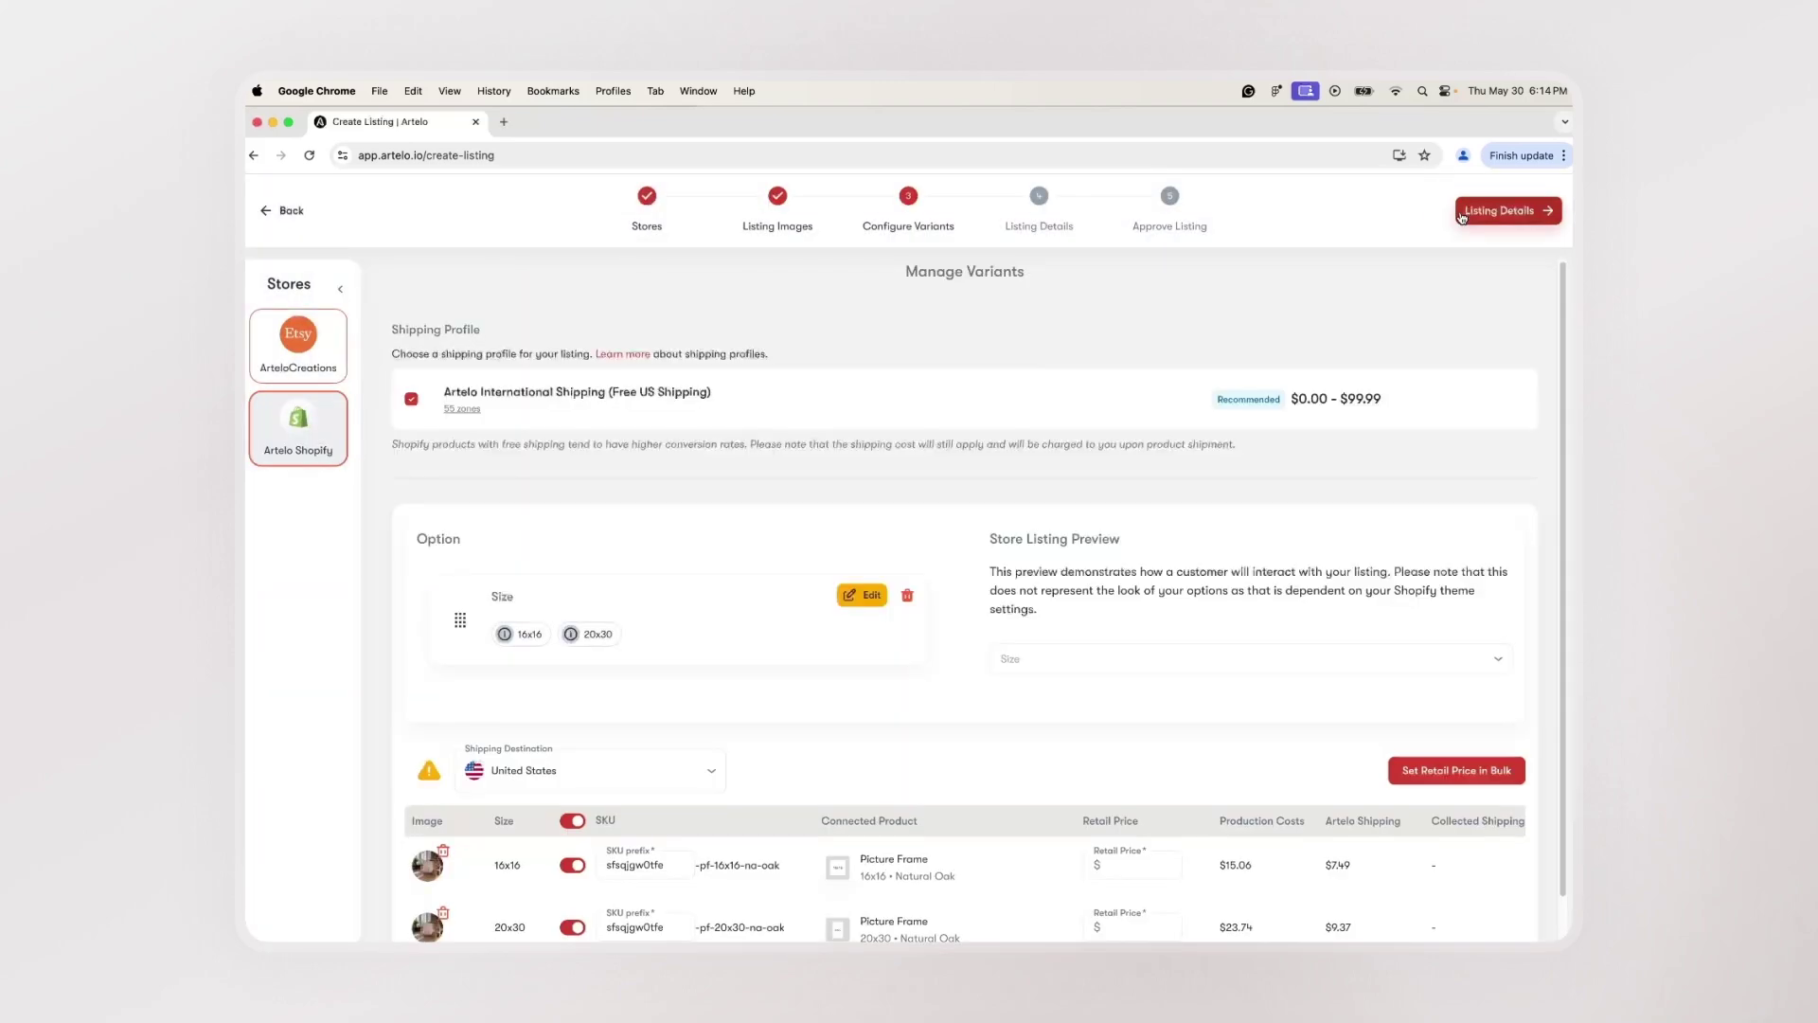
scroll(902, 536, "down", 1)
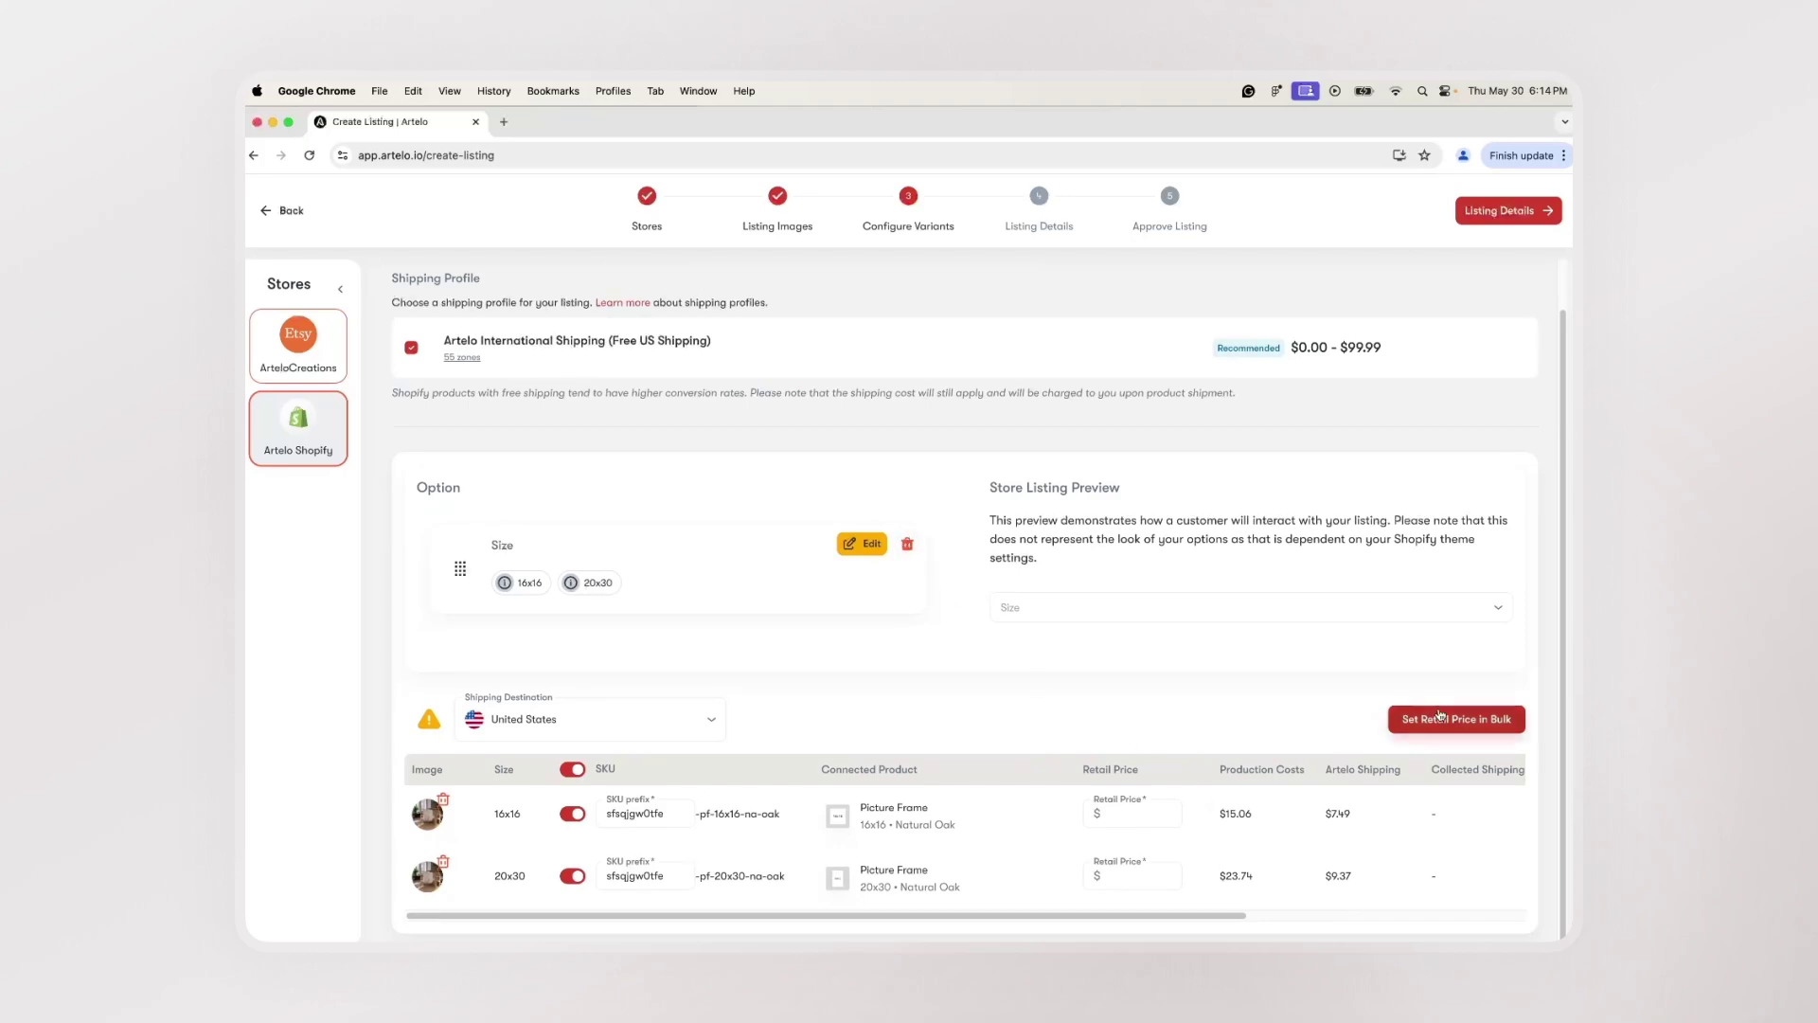
left_click(1457, 719)
left_click(1331, 706)
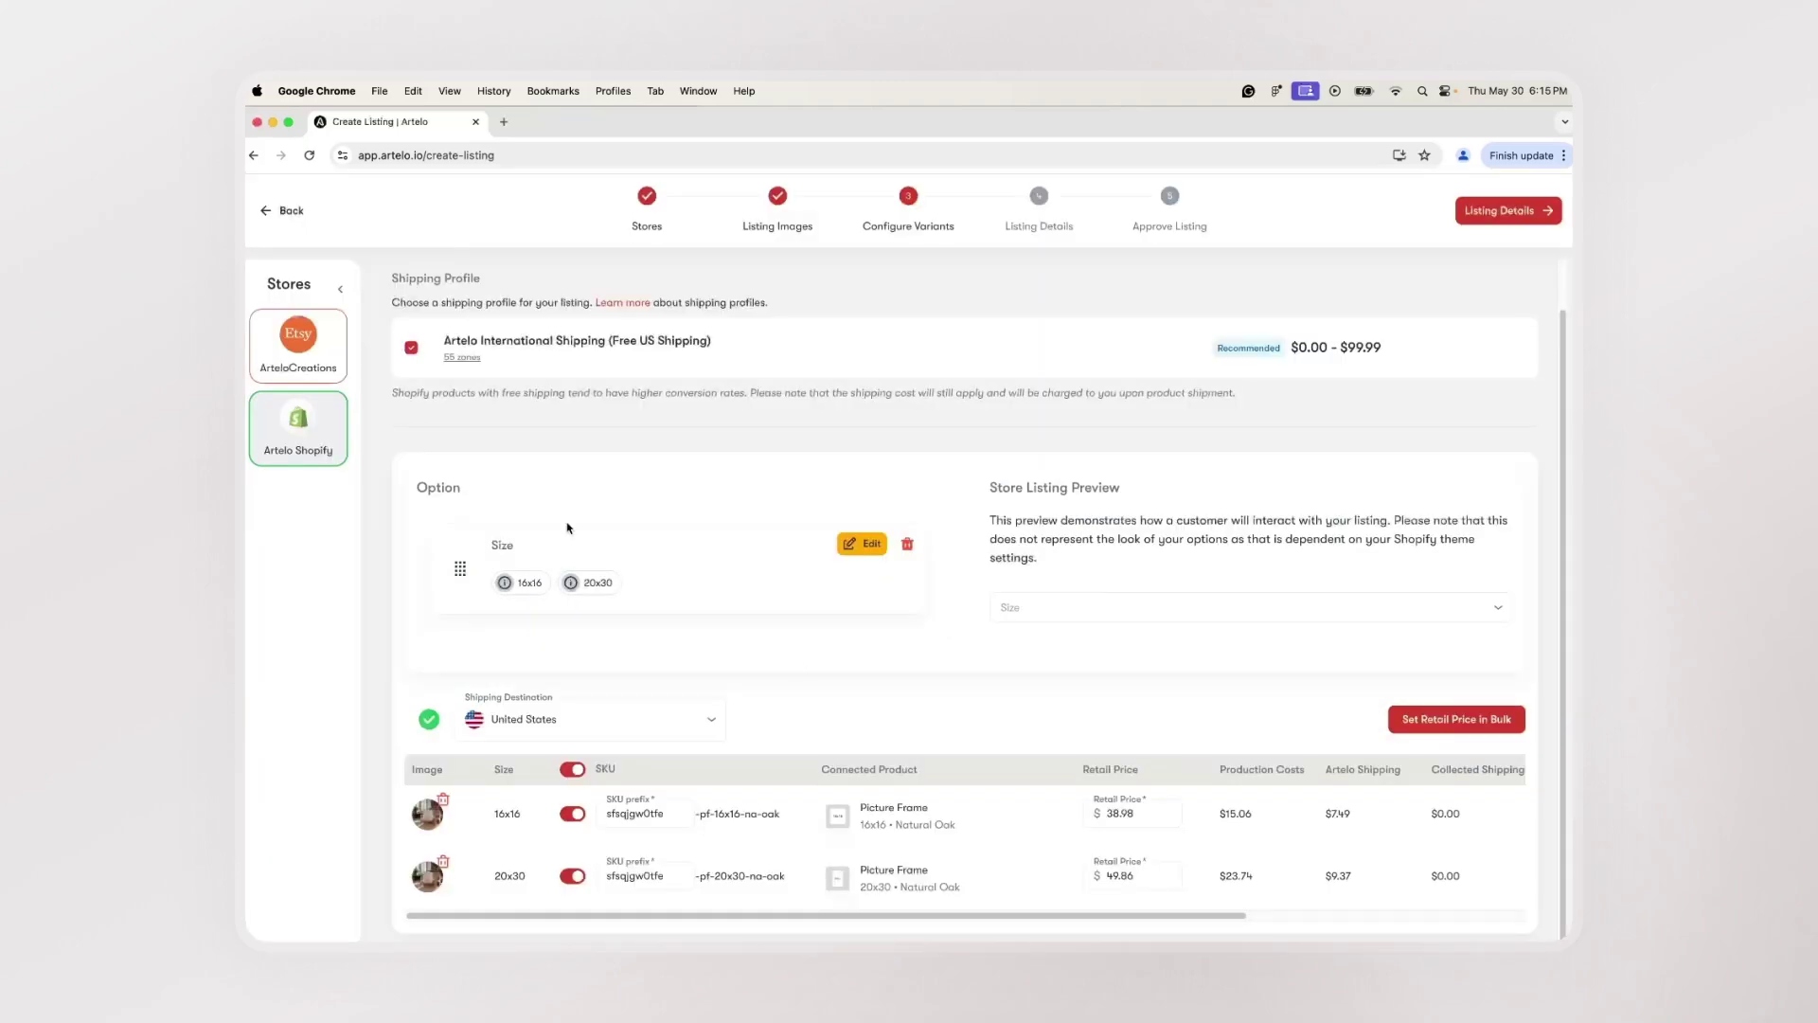
Bulk-price the Etsy variants with $15 profit ($40.16 and $51.45) and continue to Listing Details.
left_click(296, 346)
left_click(1446, 667)
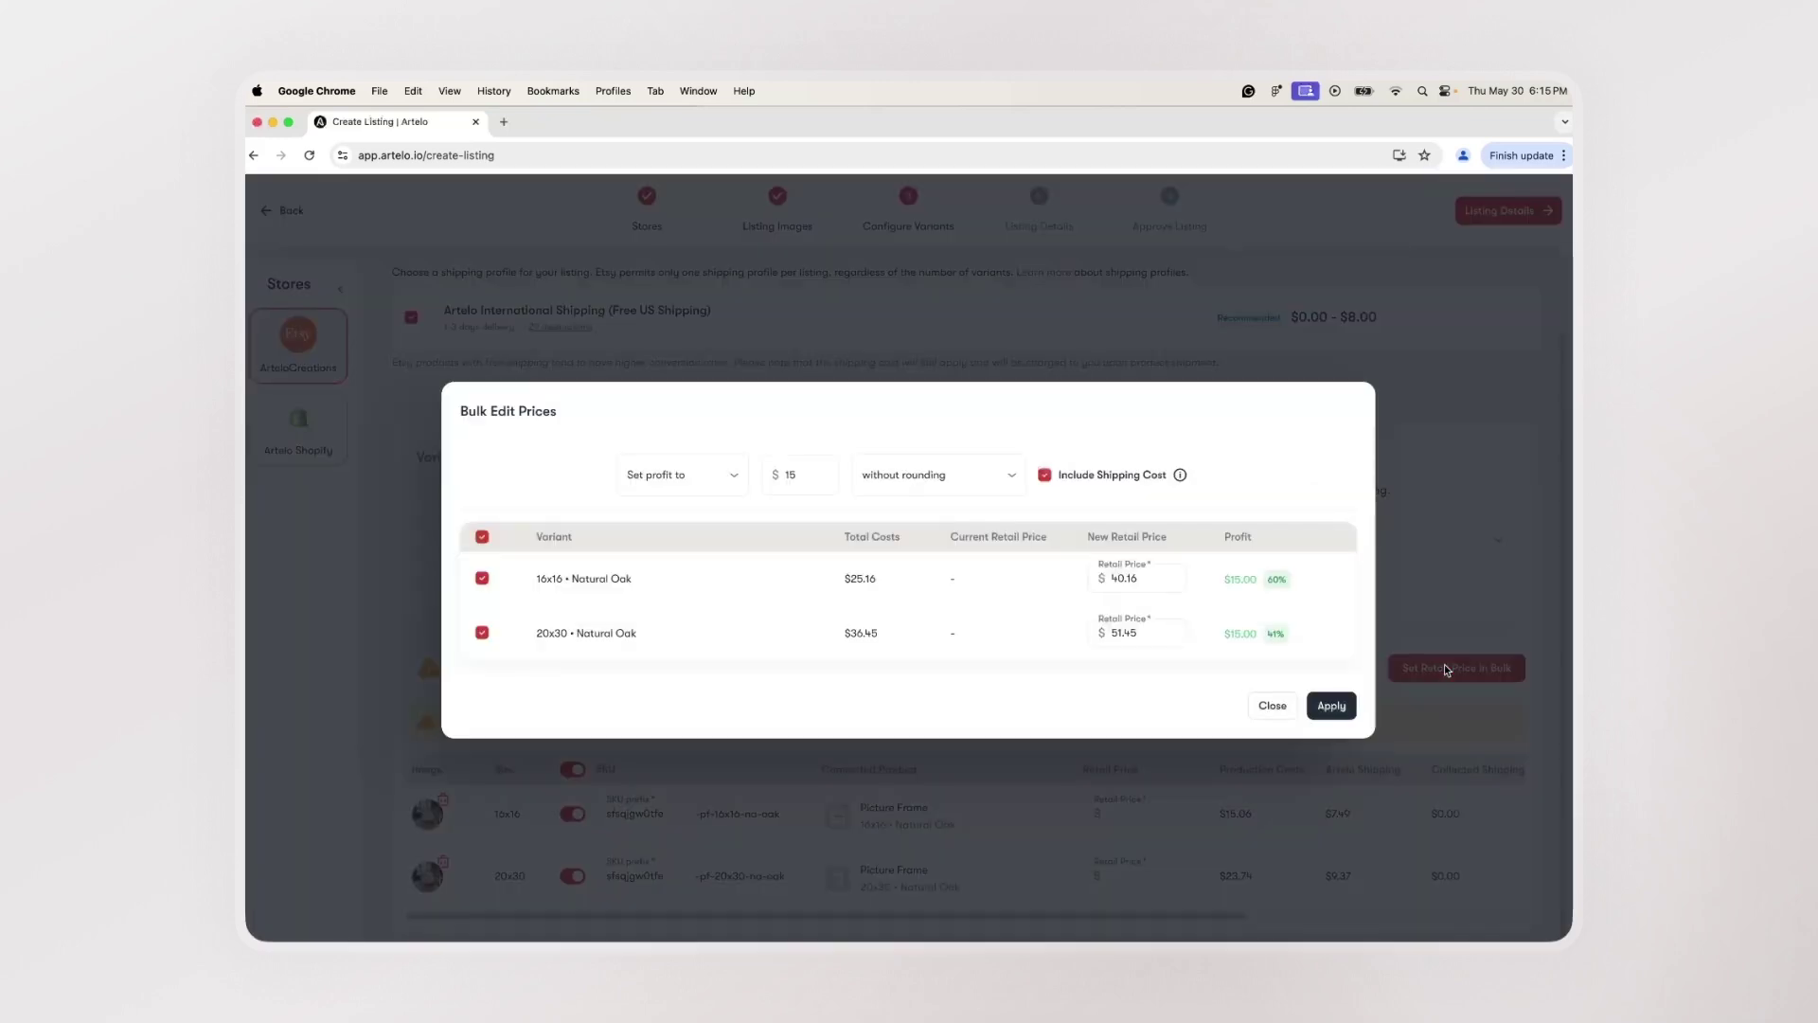
left_click(1331, 707)
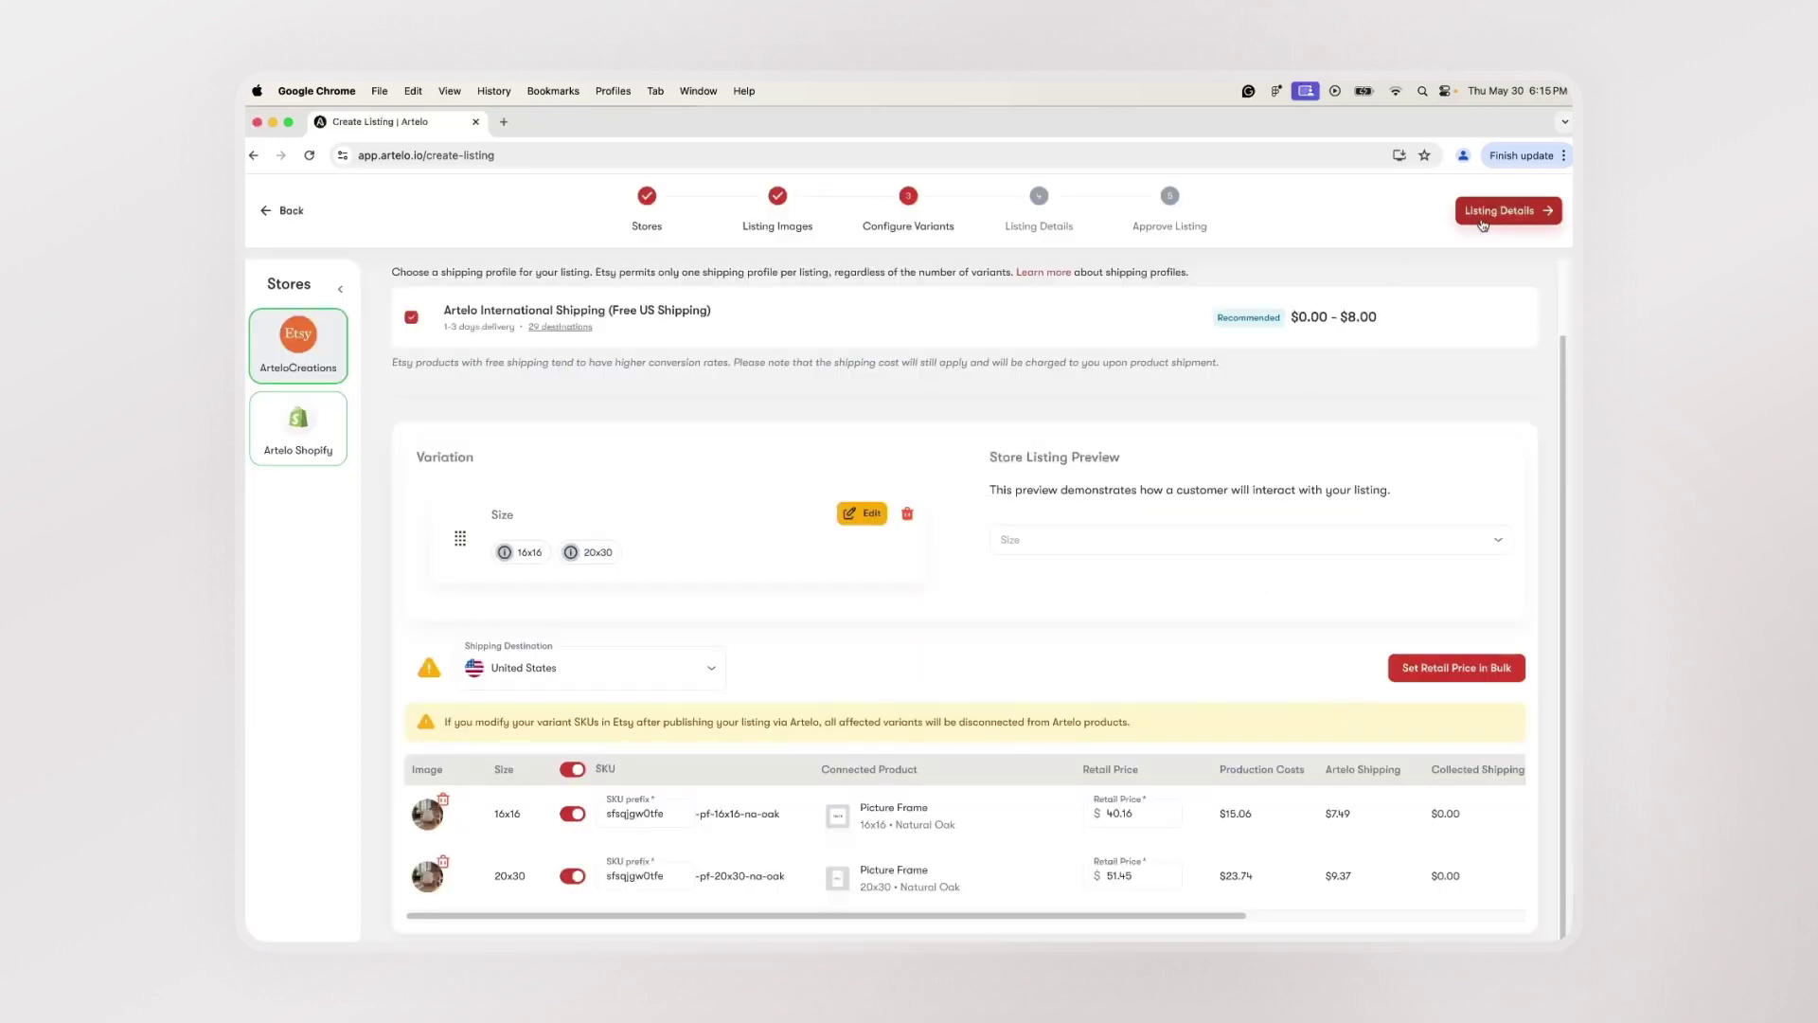
left_click(1483, 218)
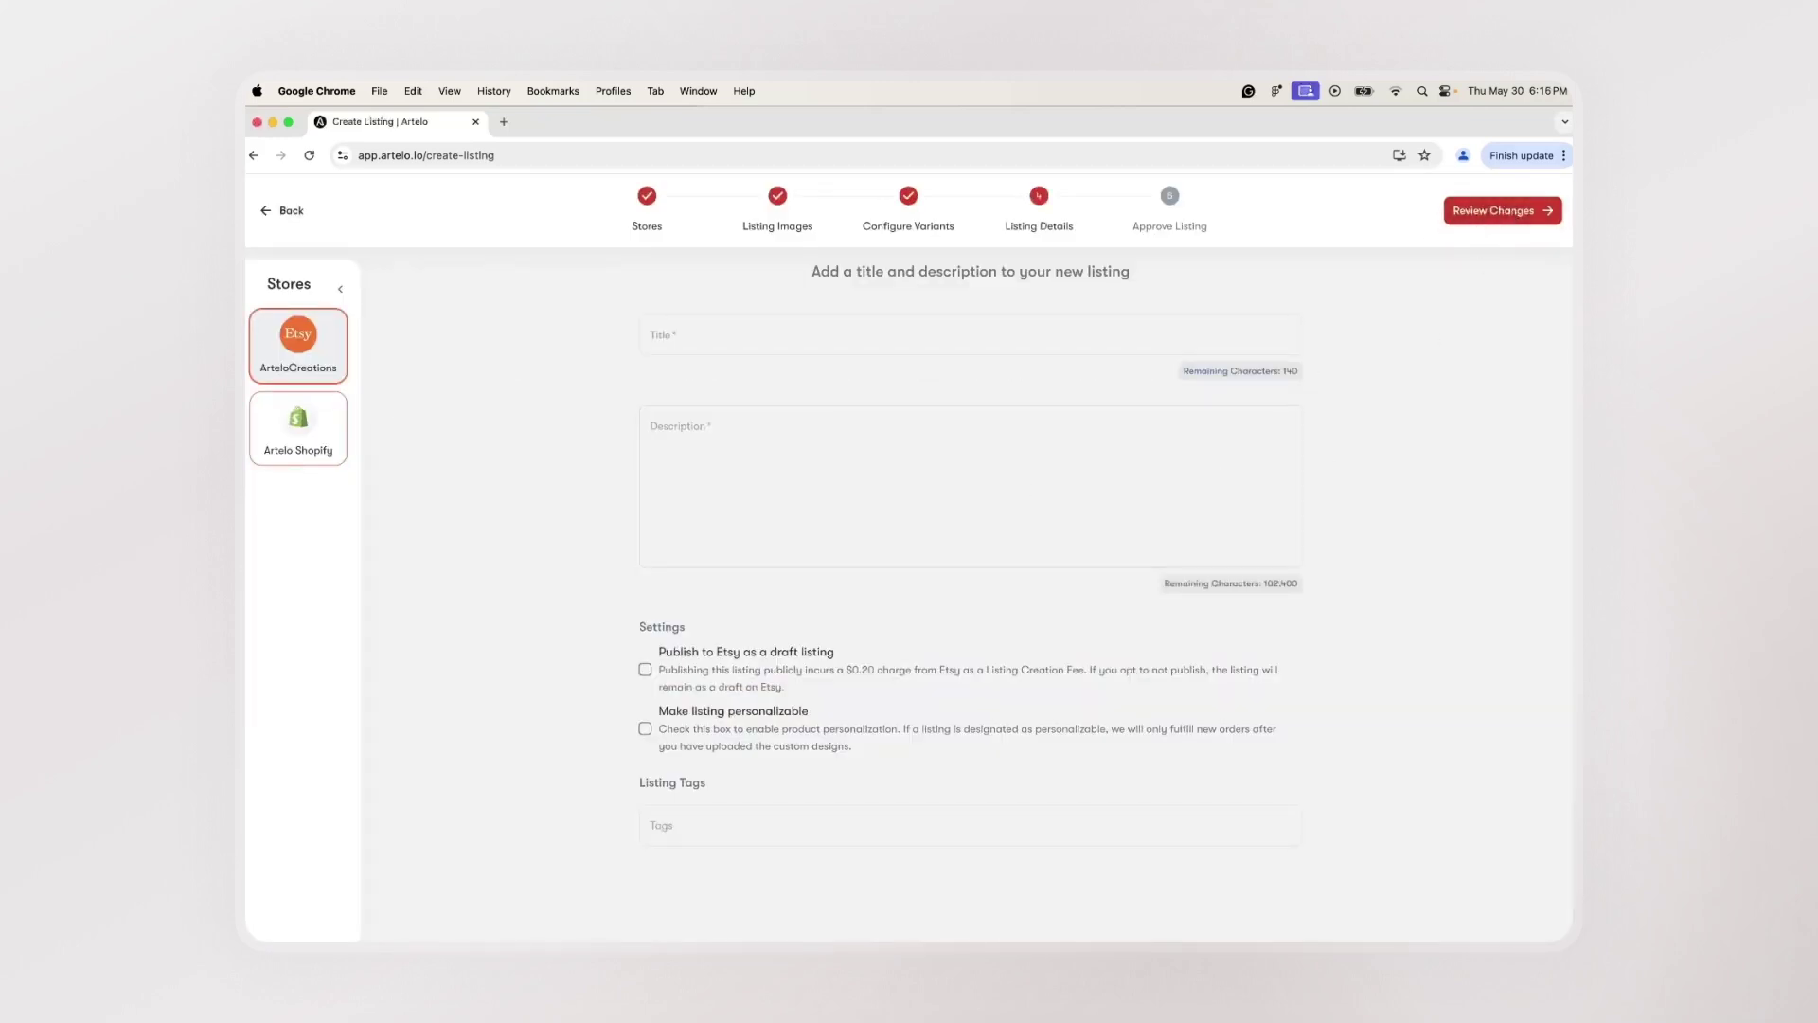
Title the listing 'Natural Oak Frames' for both the Etsy and Shopify stores, and add an Oak Frames tag.
left_click(772, 335)
type("Natural Oak Frames")
left_click(298, 426)
type("Natural Oak Frames")
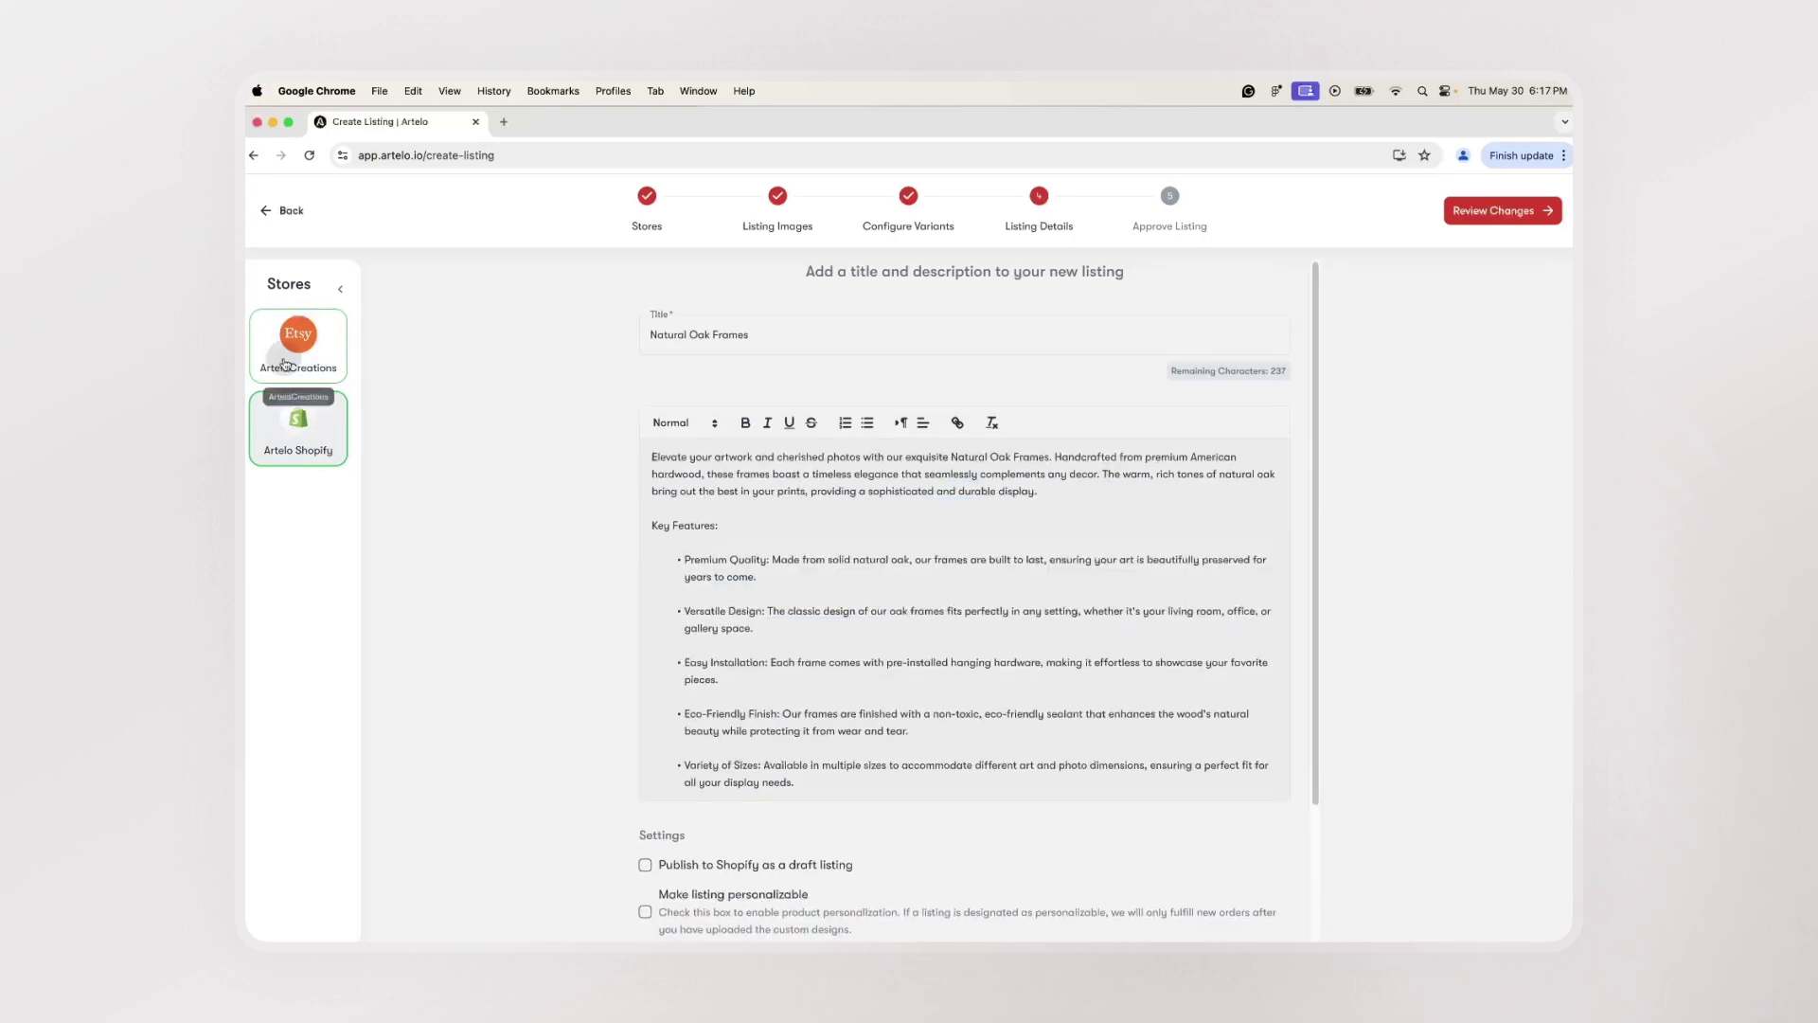
left_click(295, 379)
left_click(671, 912)
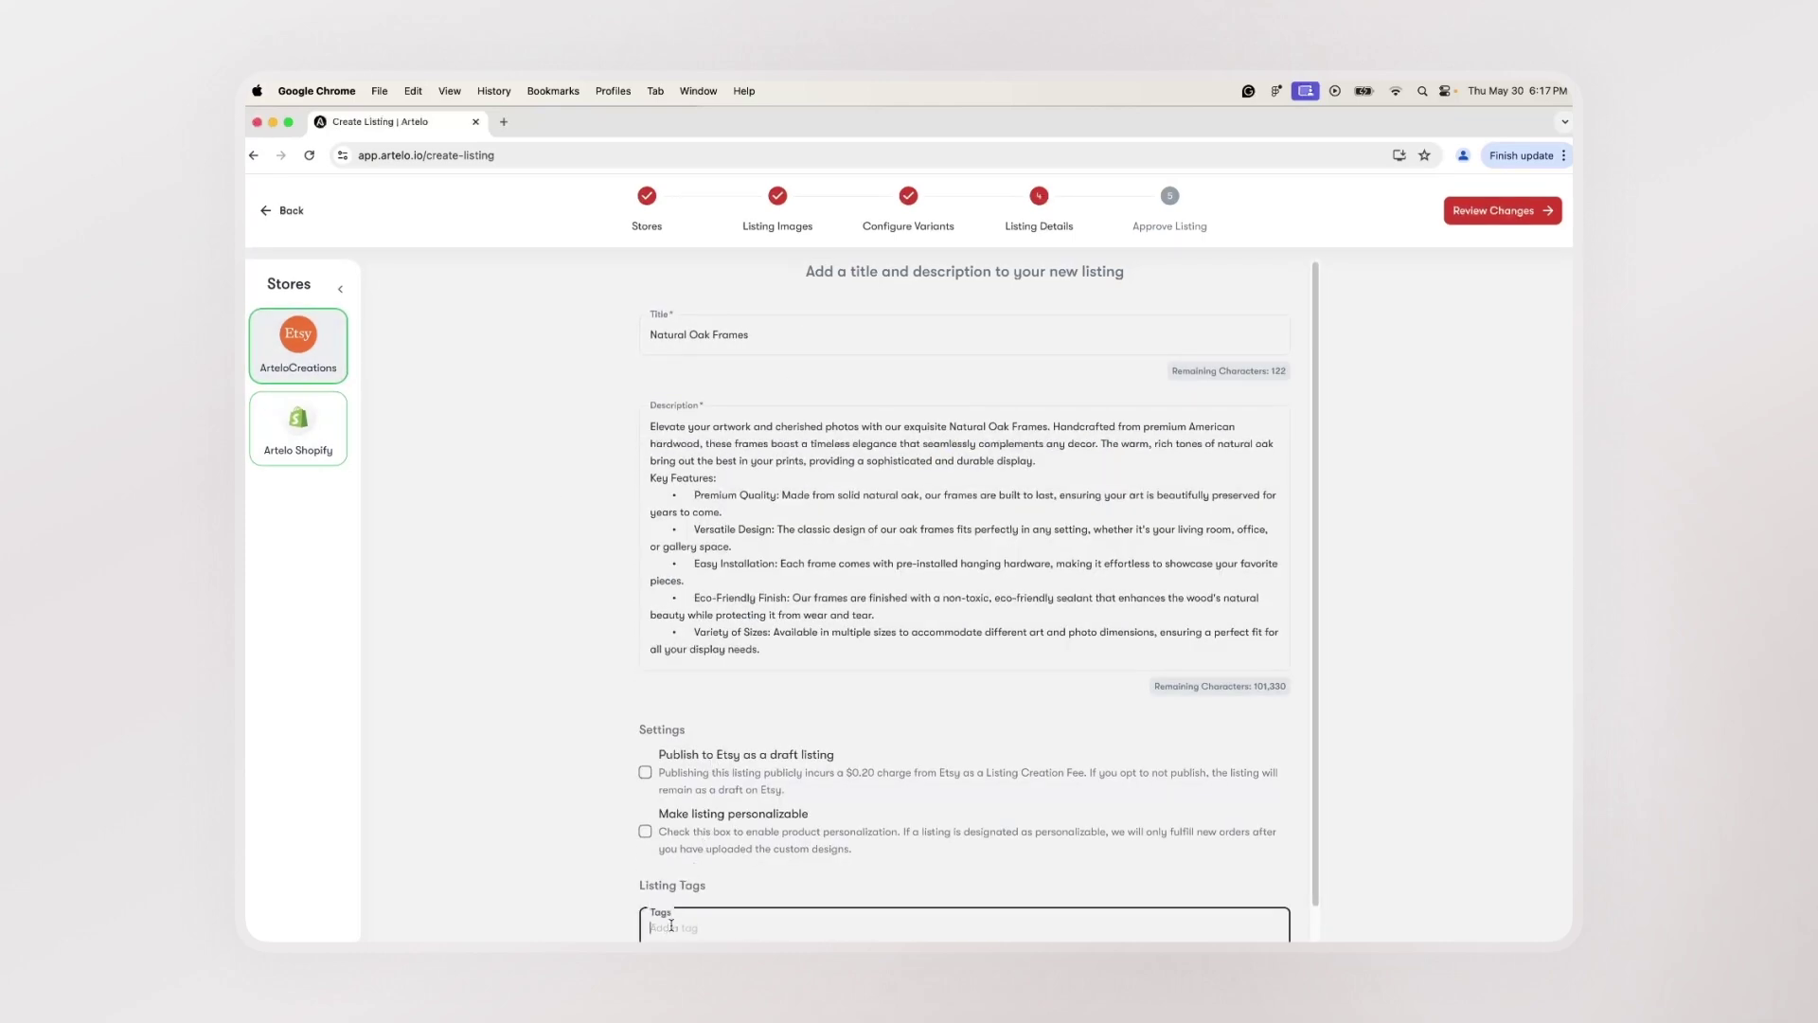
type("Oak Frames")
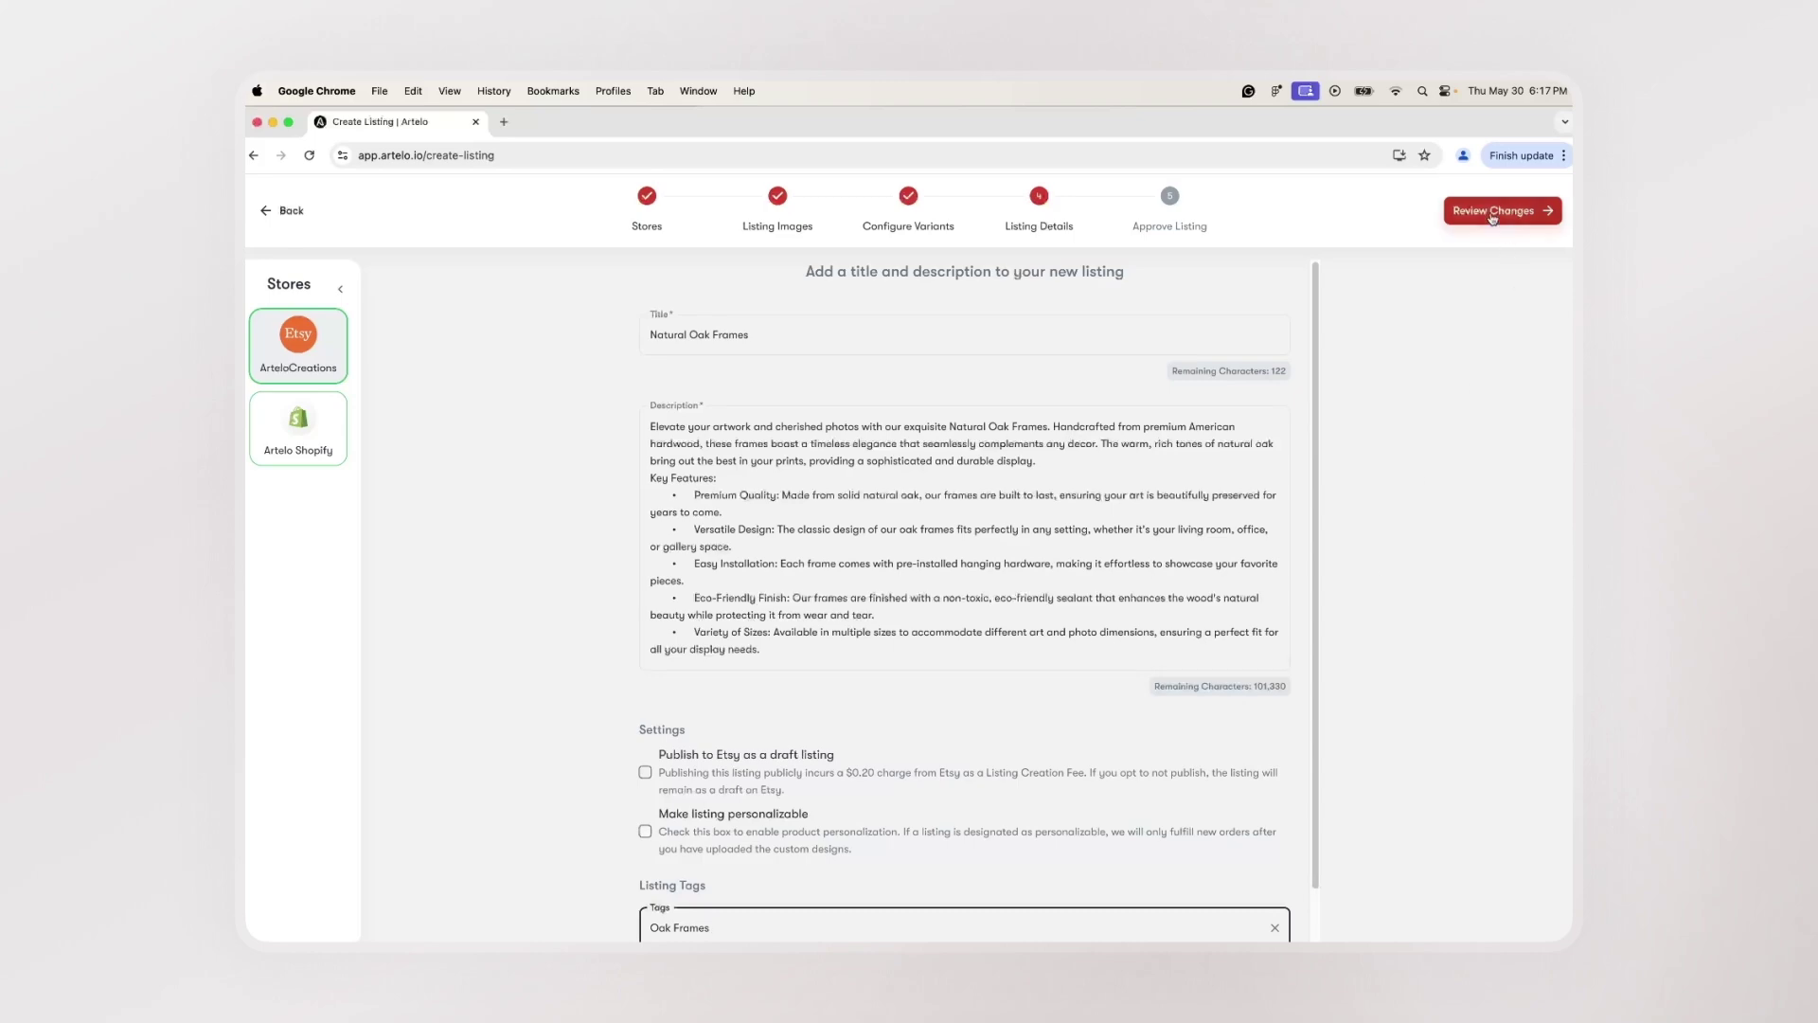
Review the Etsy and Shopify versions of the listing, then publish it to both stores.
left_click(1500, 210)
scroll(1030, 583, "down", 5)
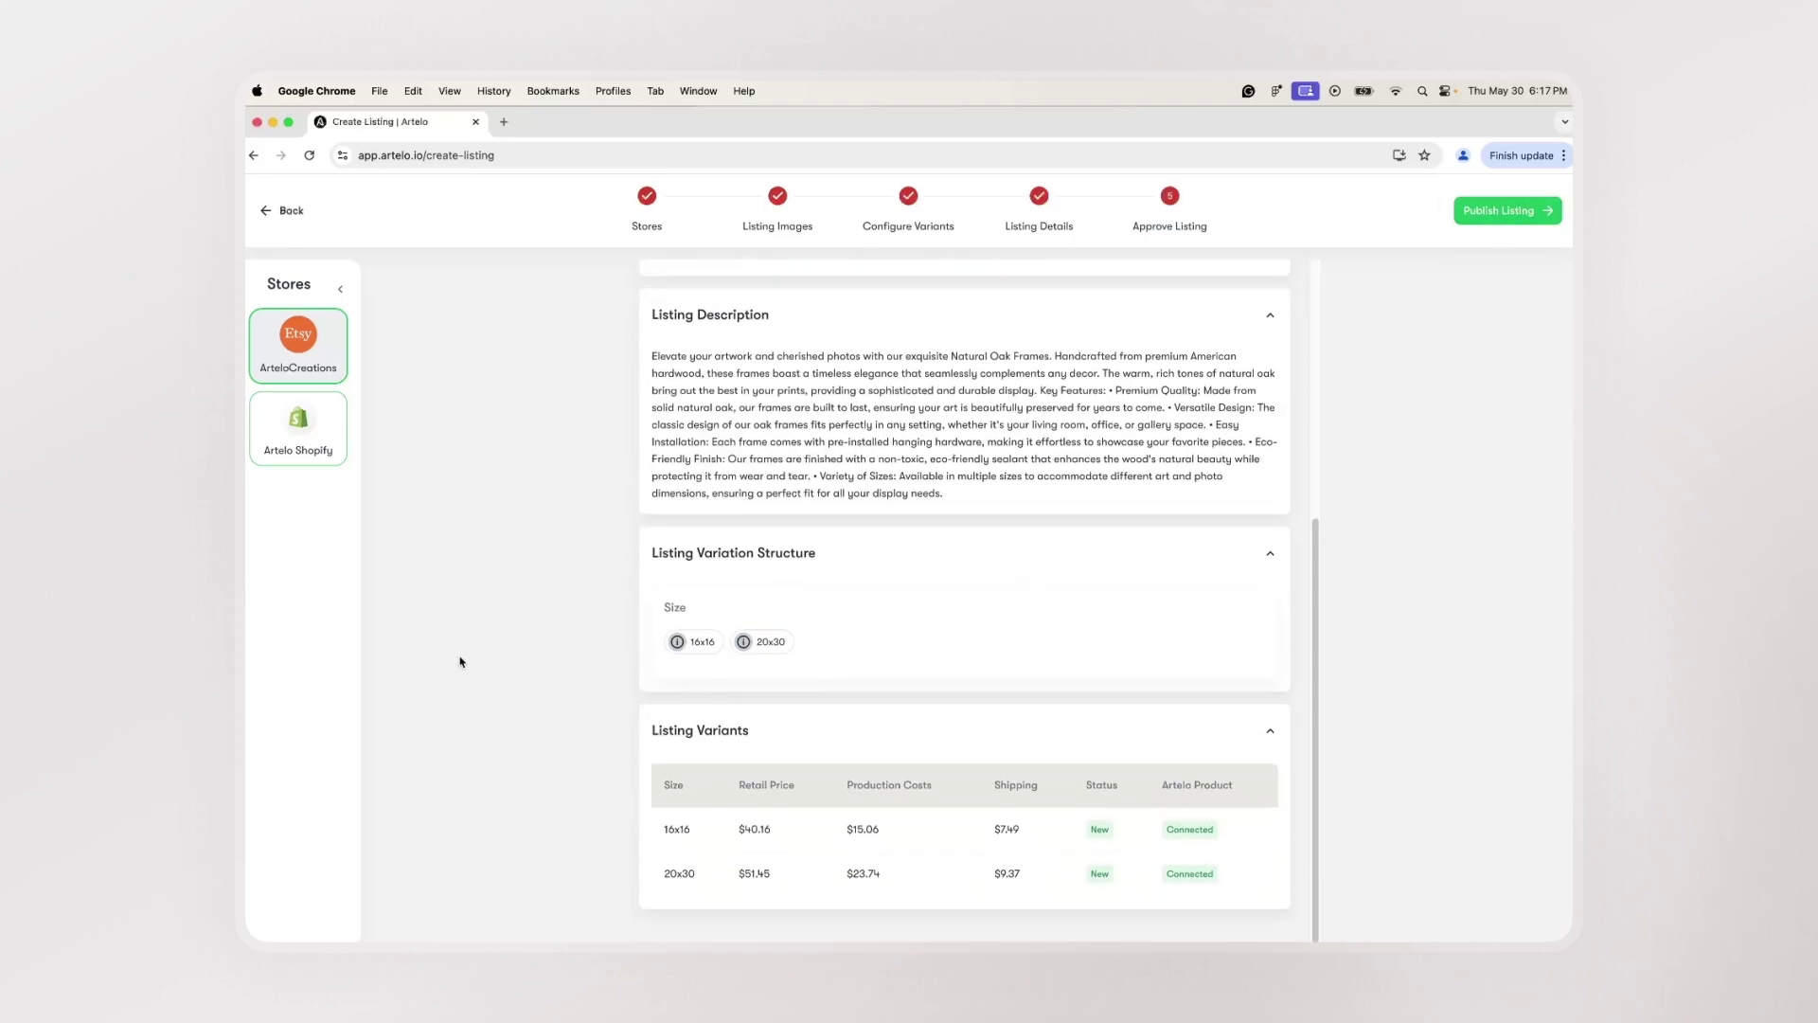
left_click(312, 447)
scroll(951, 515, "down", 5)
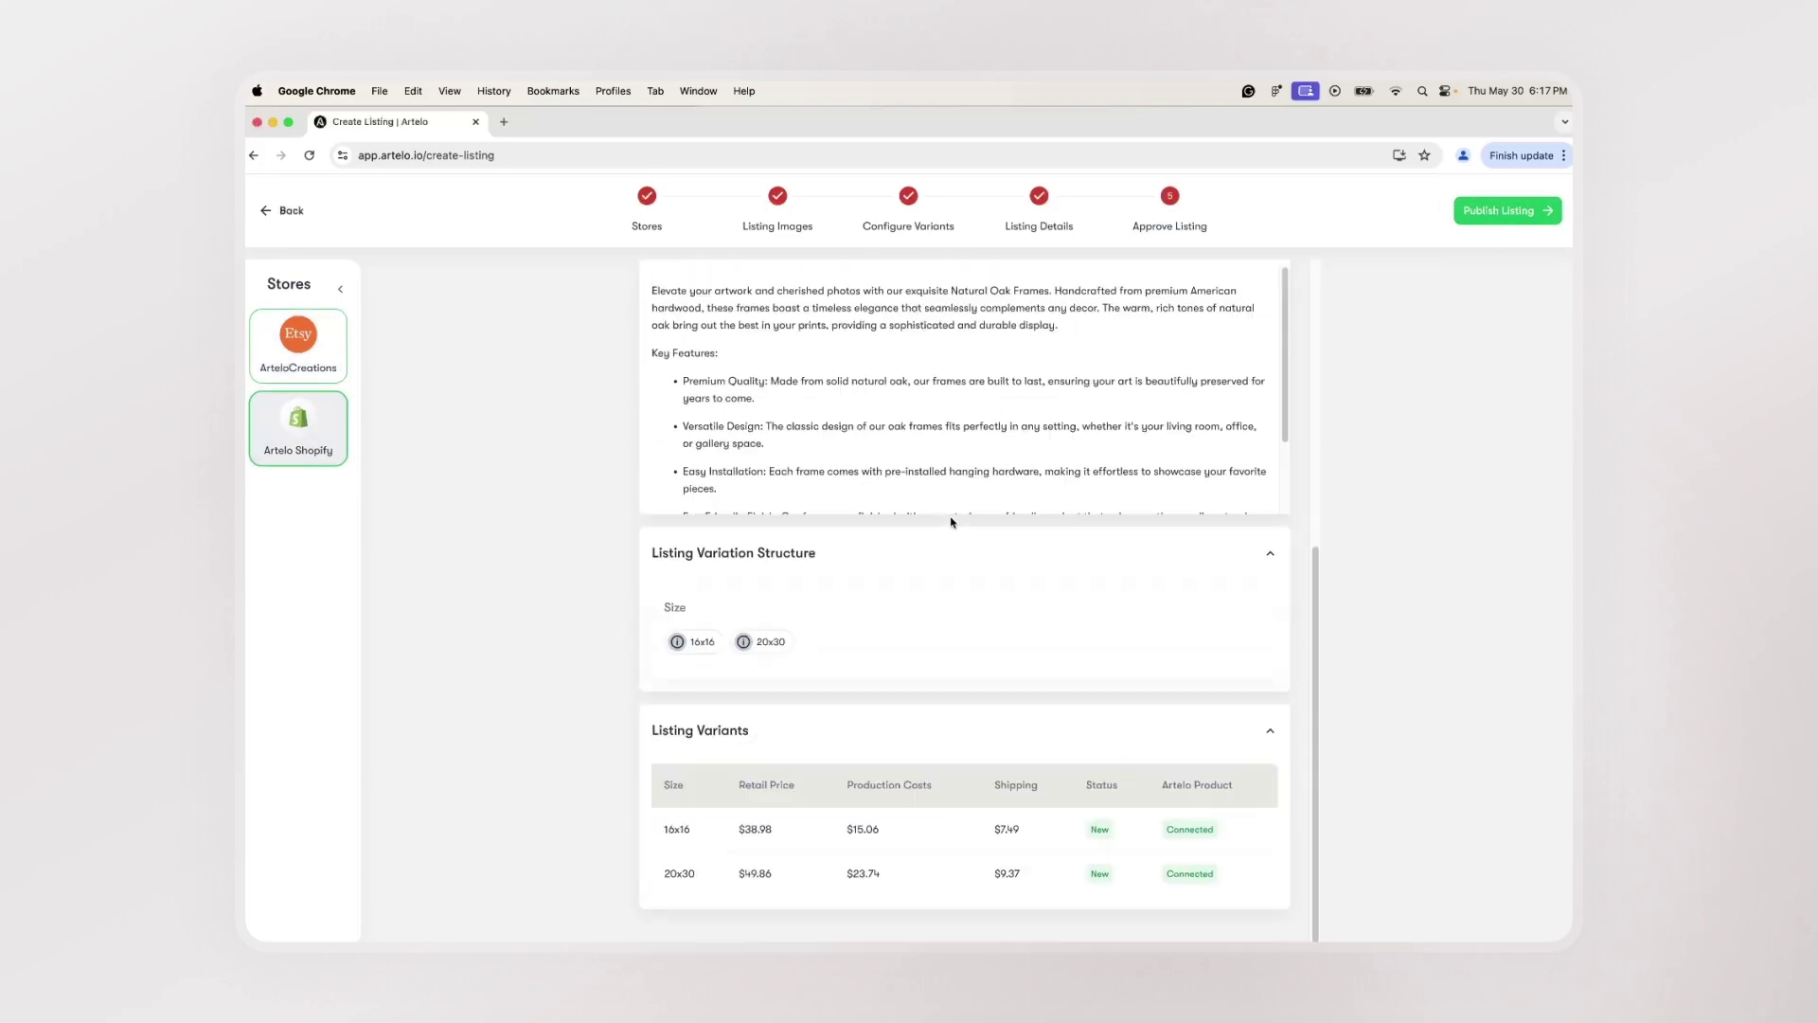
left_click(1493, 214)
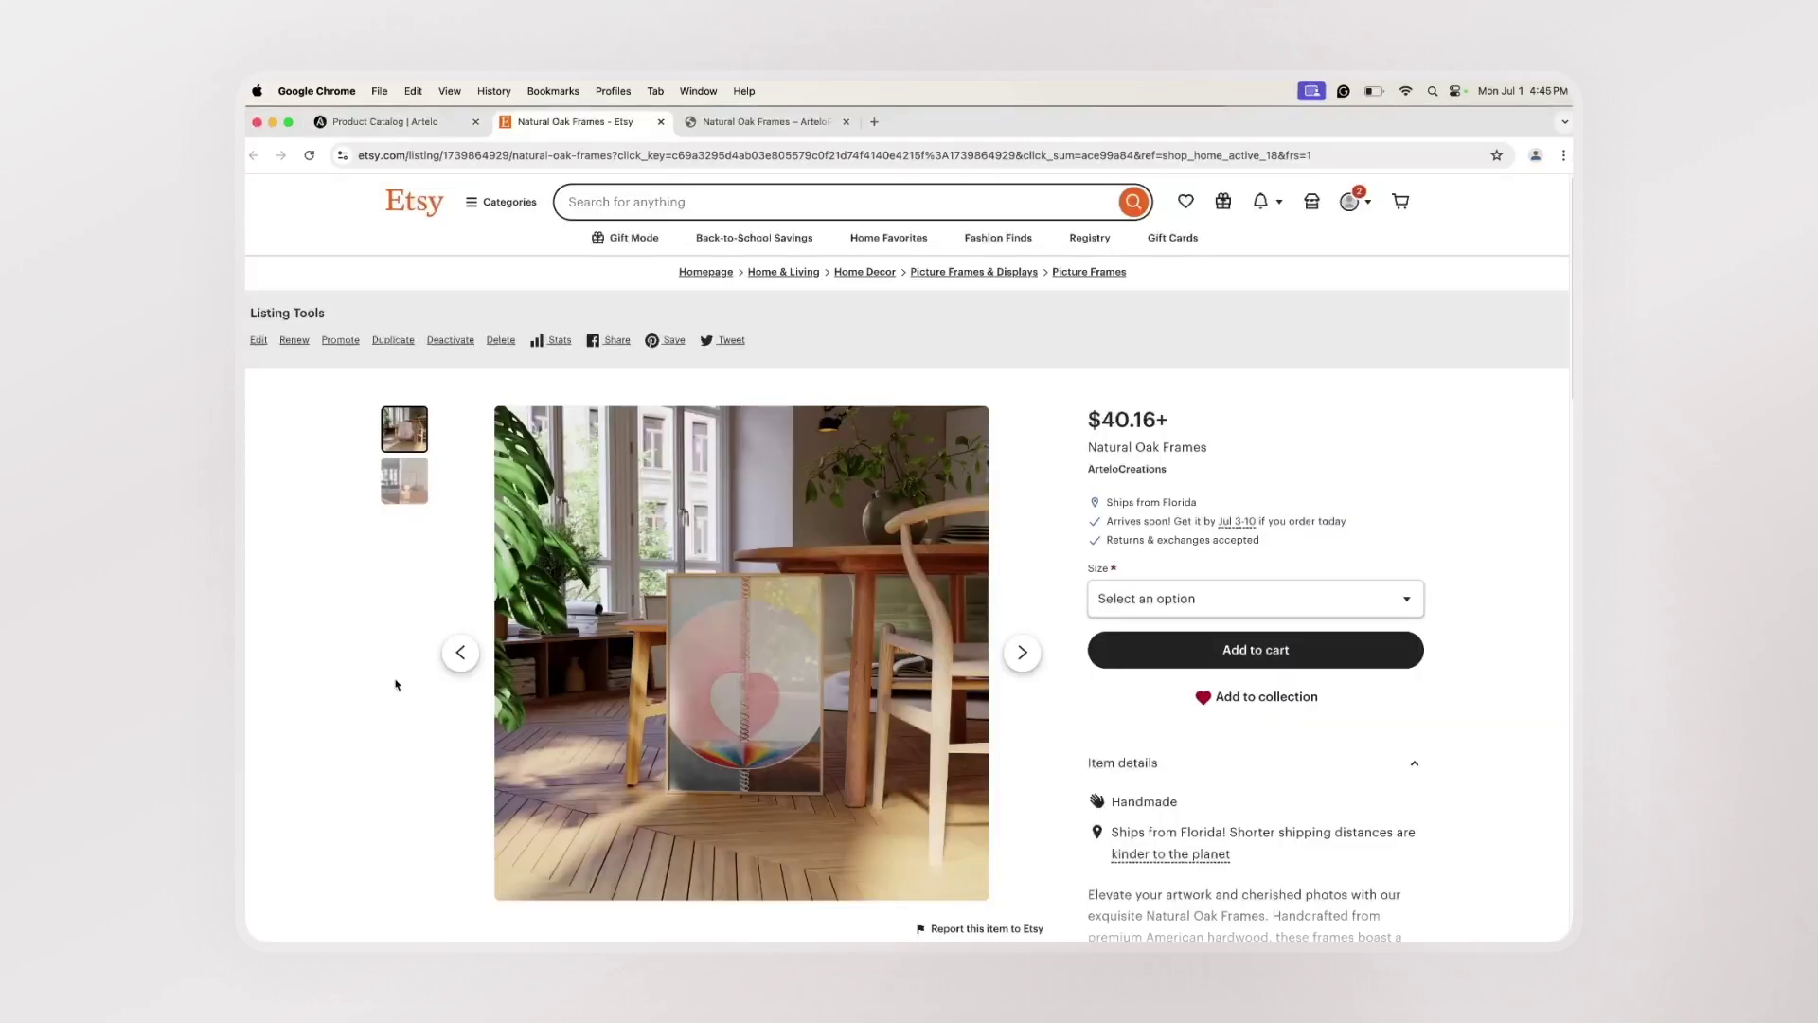
Check the live Etsy listing, priced from $40.16, and its Size options without choosing one.
scroll(396, 683, "down", 3)
scroll(394, 682, "up", 3)
left_click(1206, 595)
left_click(1056, 585)
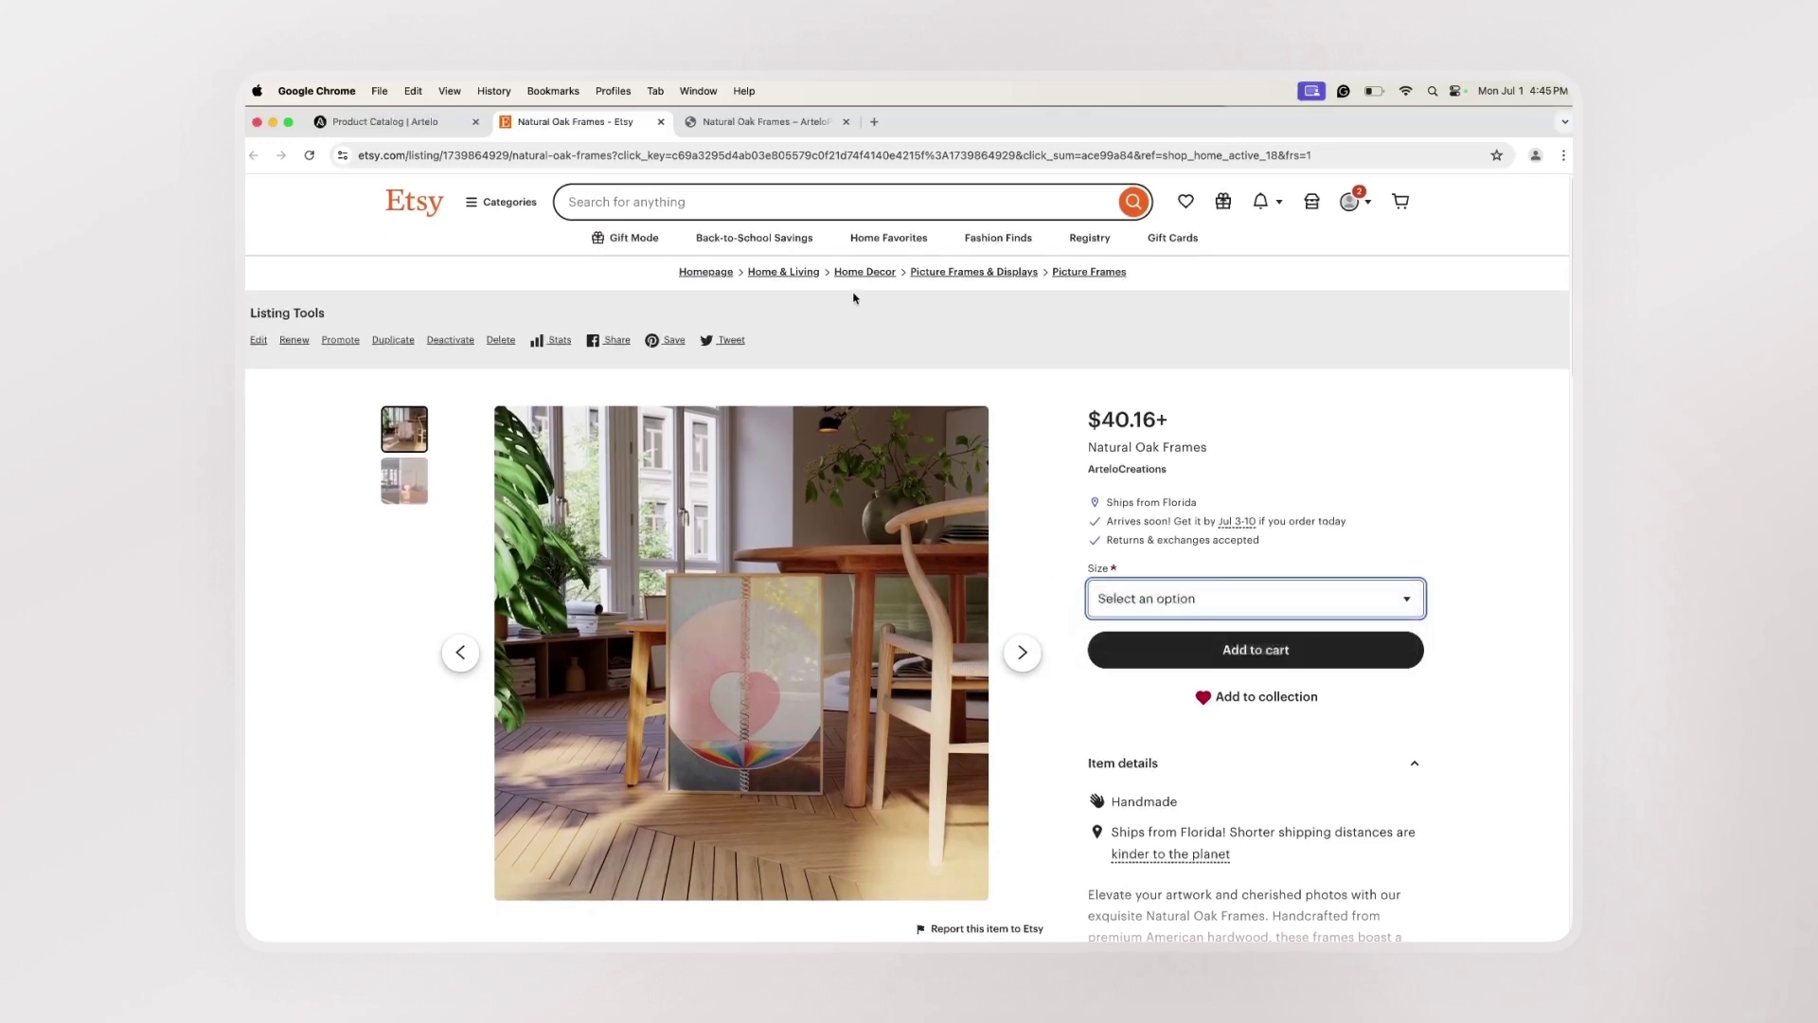
View the live Shopify product page for Natural Oak Frames at $38.98 USD.
left_click(762, 121)
scroll(783, 442, "down", 2)
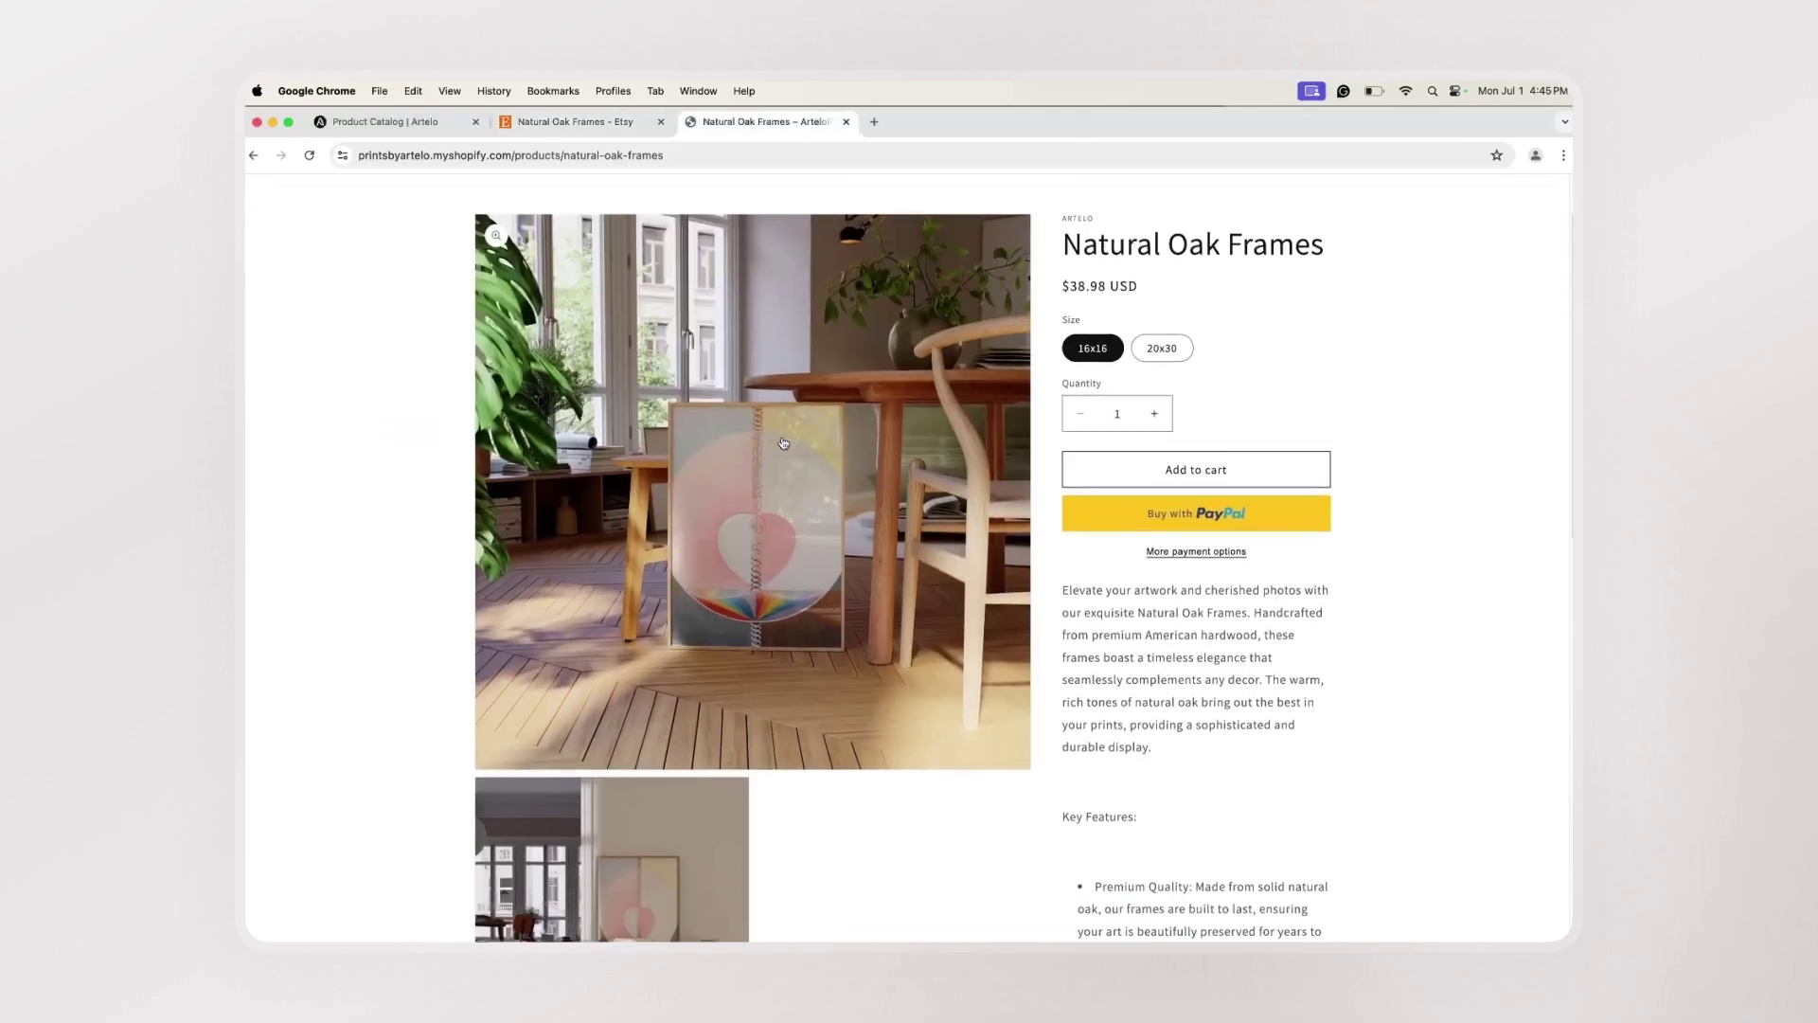
scroll(783, 442, "down", 3)
scroll(783, 443, "up", 2)
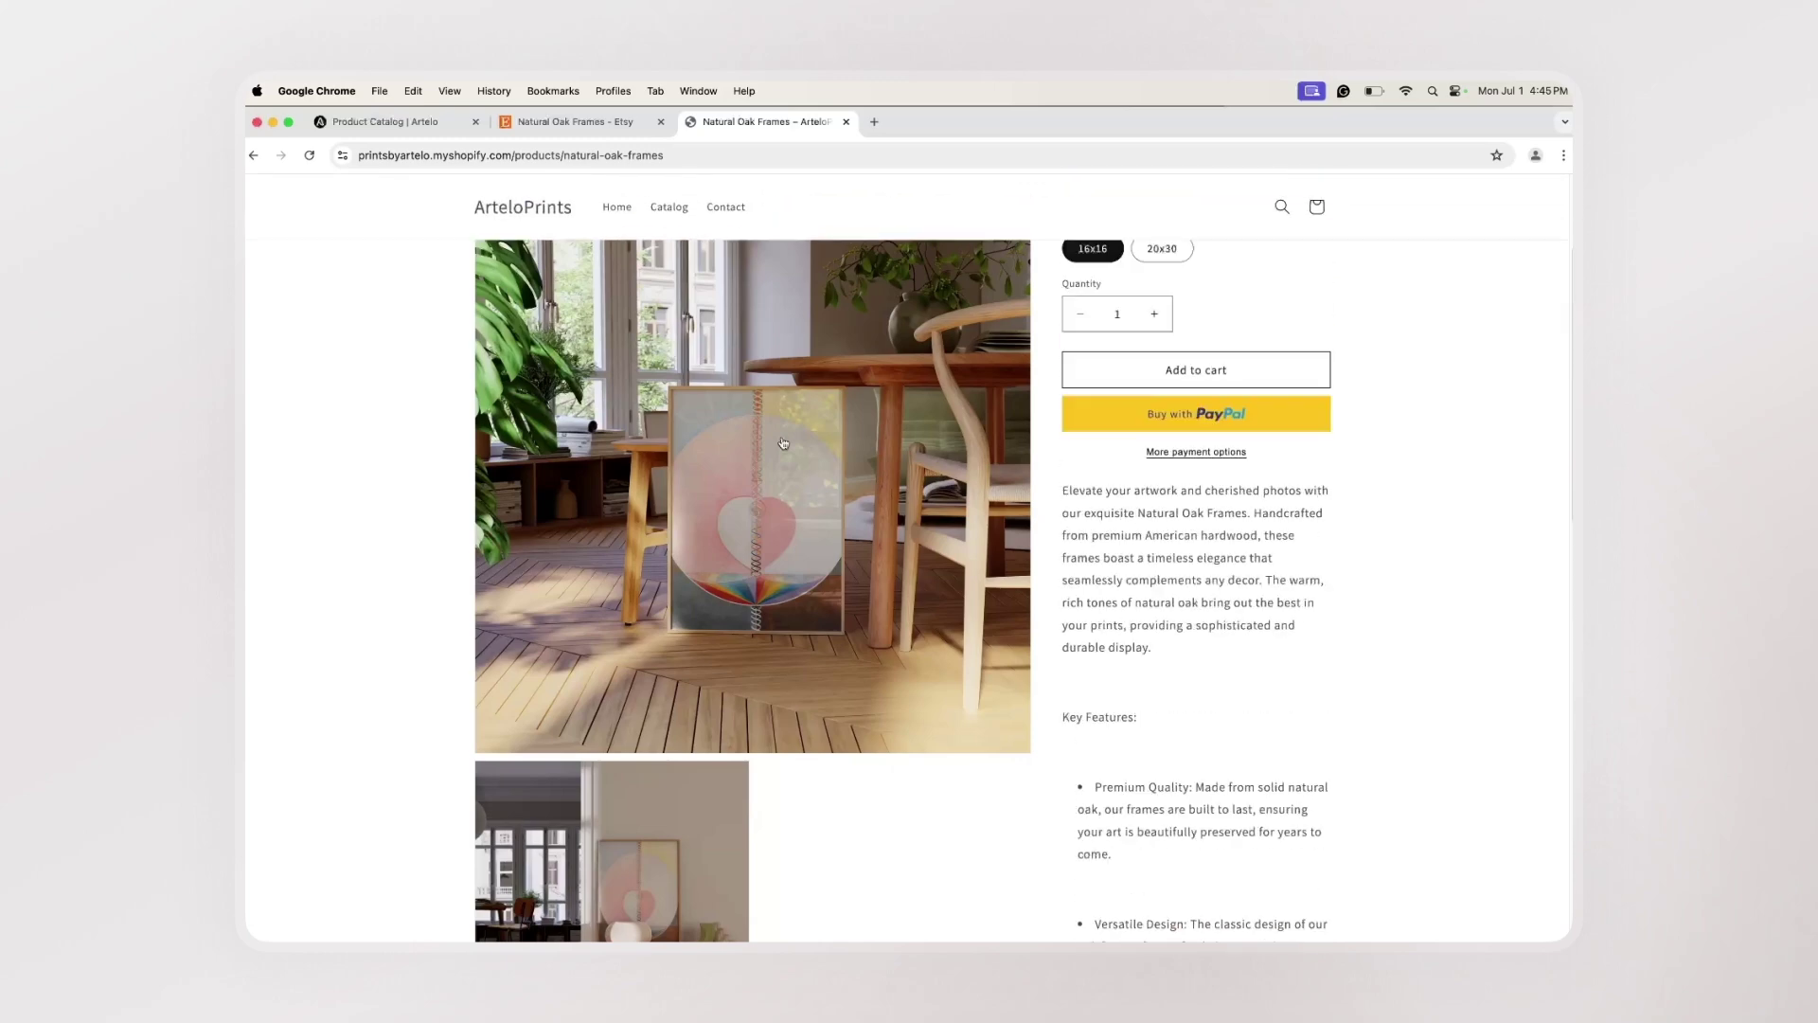